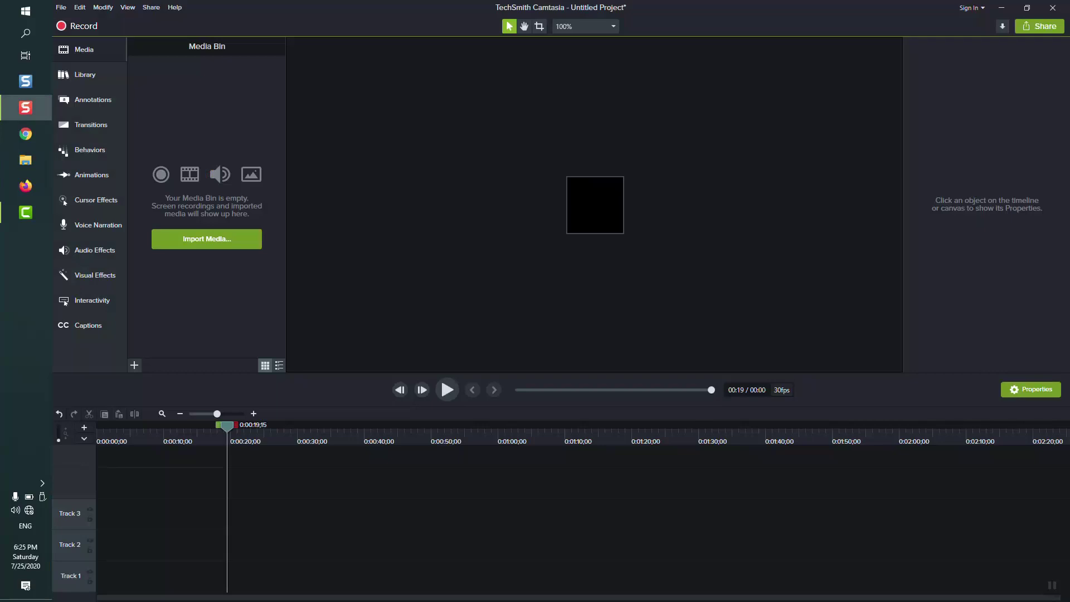
{"action": "left_click", "coordinate": [2, 222]}
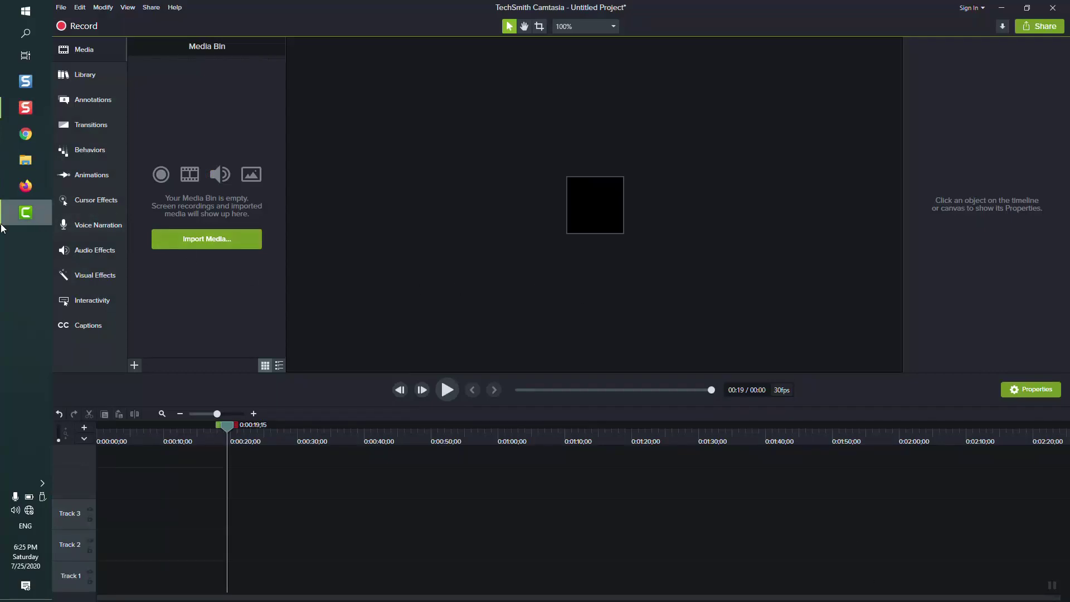
{"action": "left_click", "coordinate": [1001, 8]}
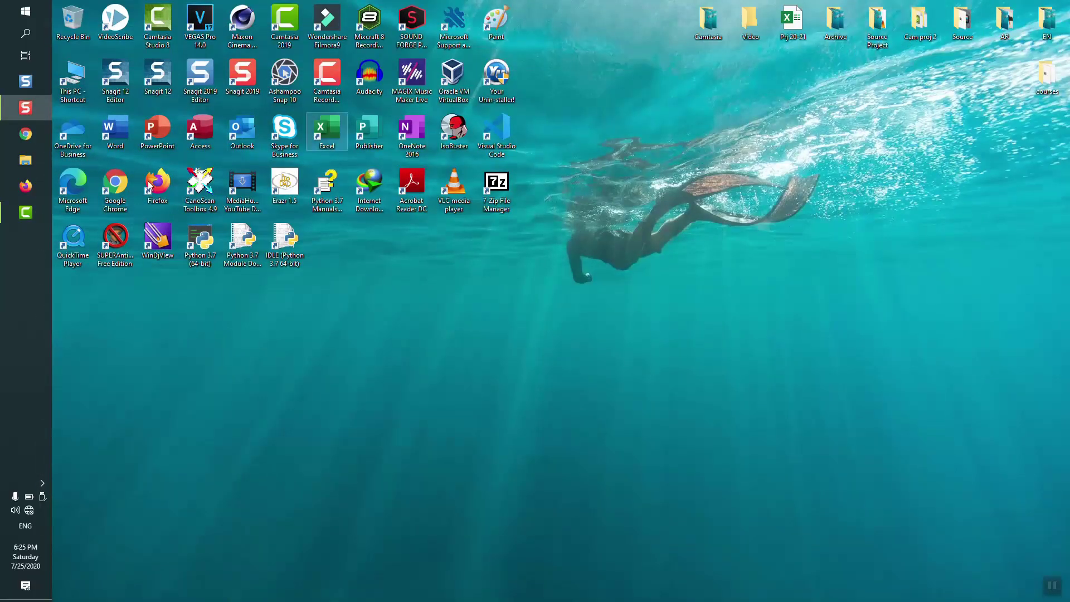
{"action": "mouse_move", "coordinate": [28, 216]}
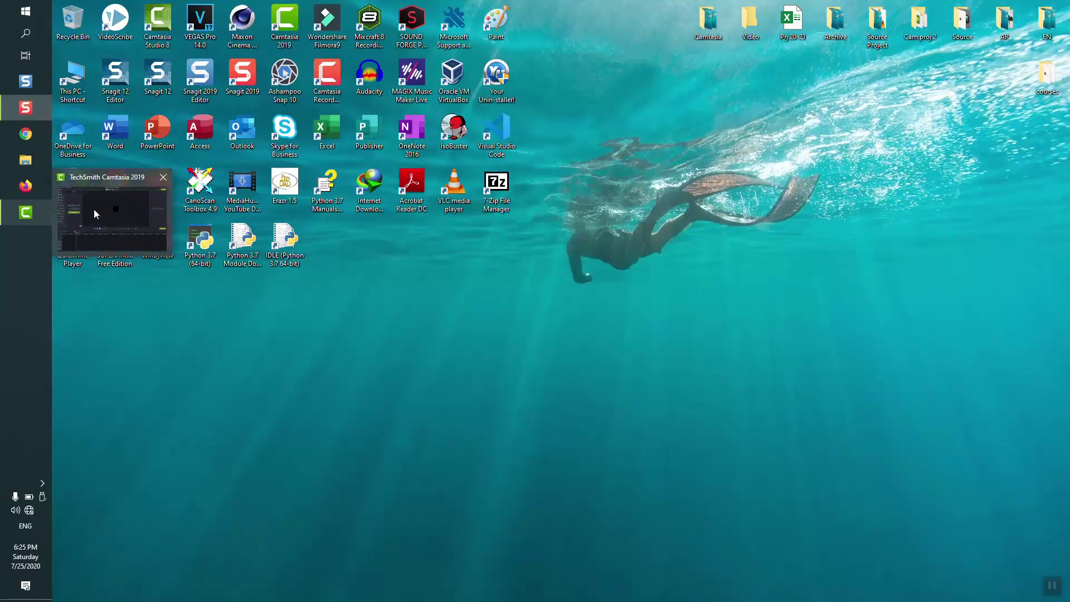
{"action": "left_click", "coordinate": [93, 209]}
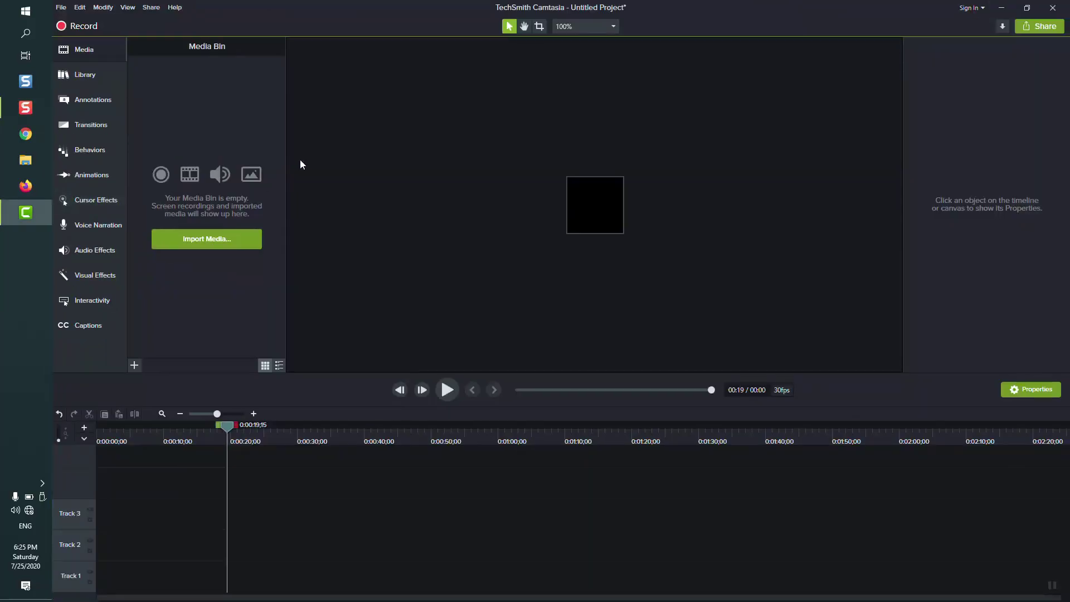
Open the project settings and set the canvas dimensions to 1080p HD (1920x1080).
{"action": "left_click", "coordinate": [63, 8]}
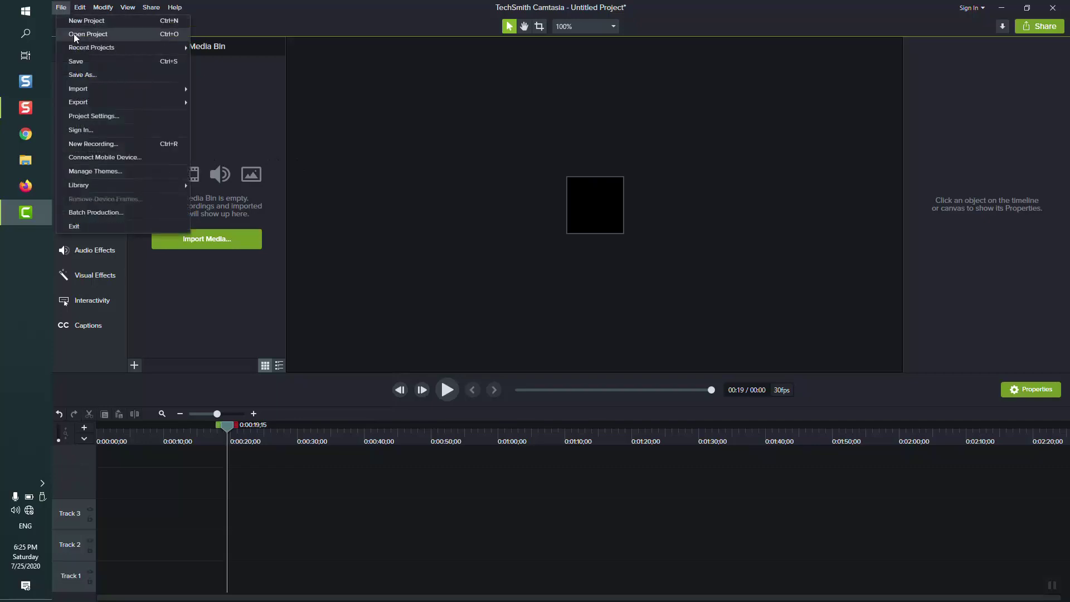
{"action": "left_click", "coordinate": [112, 118]}
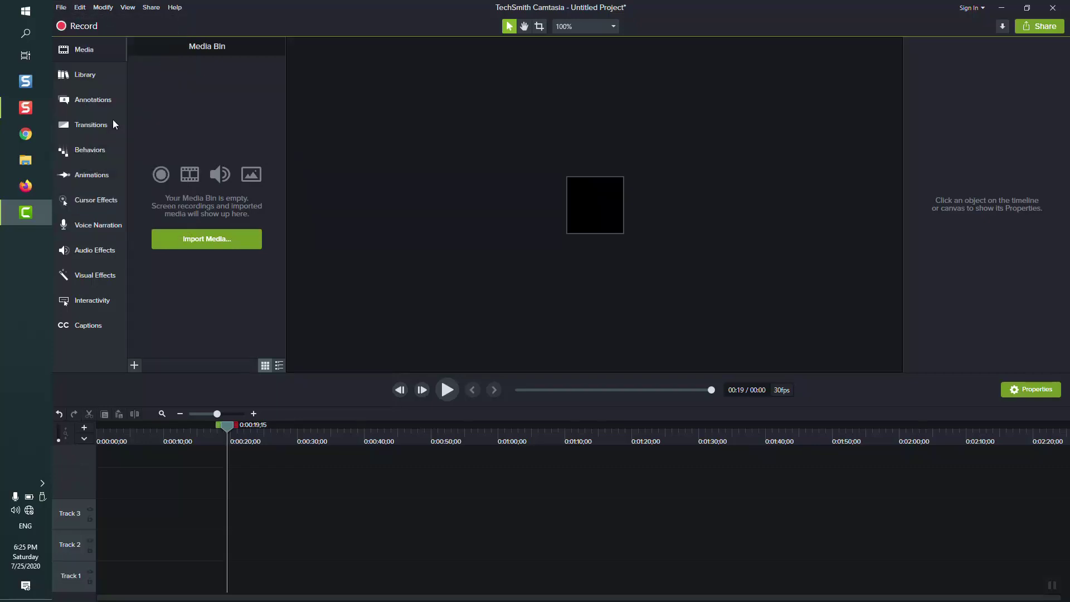
{"action": "left_click_drag", "start_coordinate": [535, 234], "coordinate": [436, 96]}
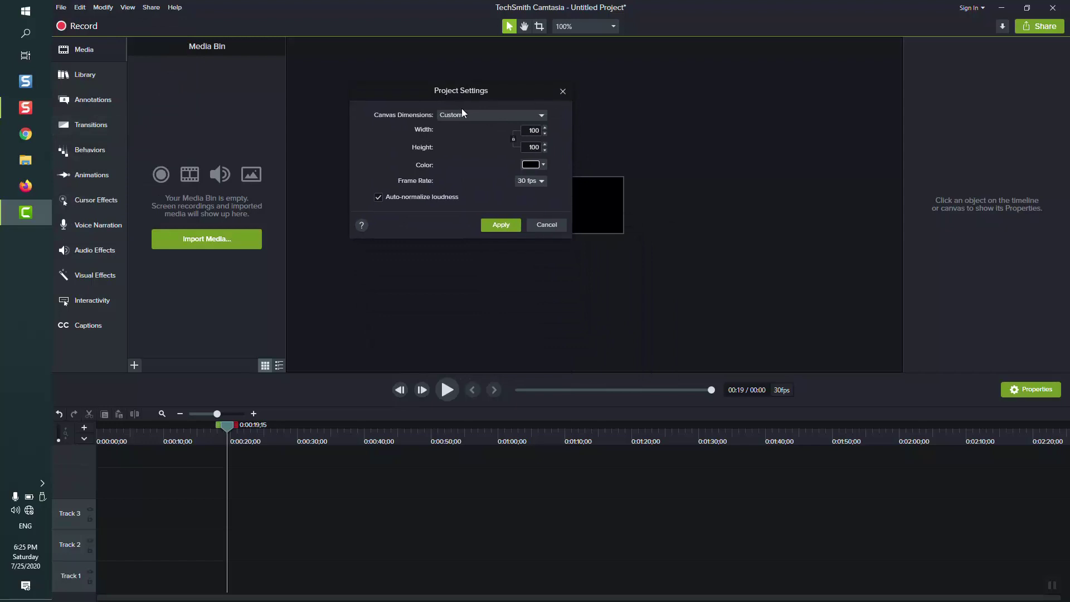
{"action": "left_click", "coordinate": [455, 117]}
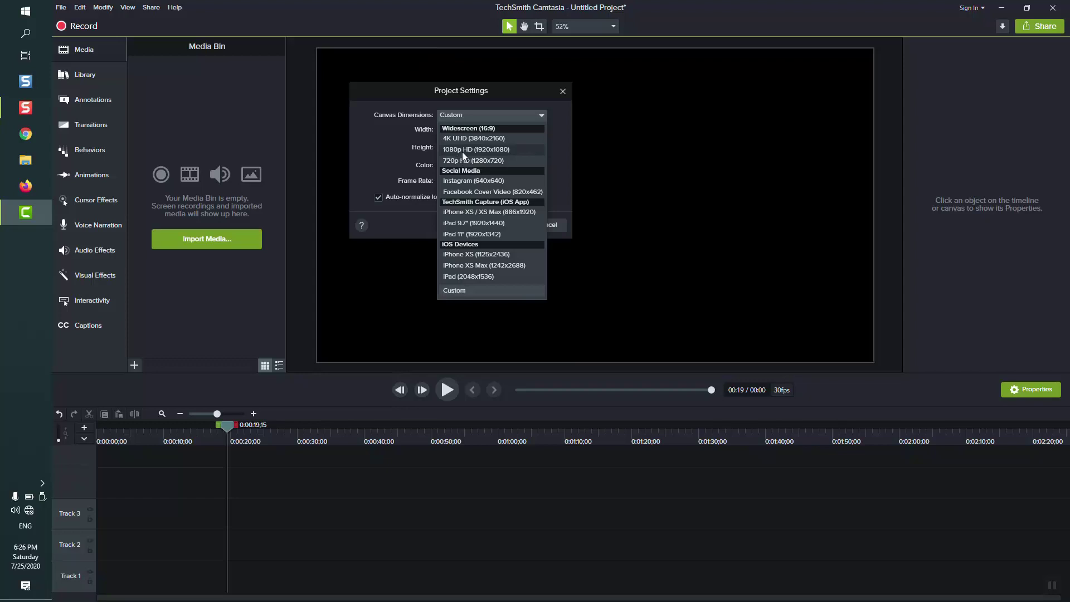
{"action": "left_click", "coordinate": [463, 149]}
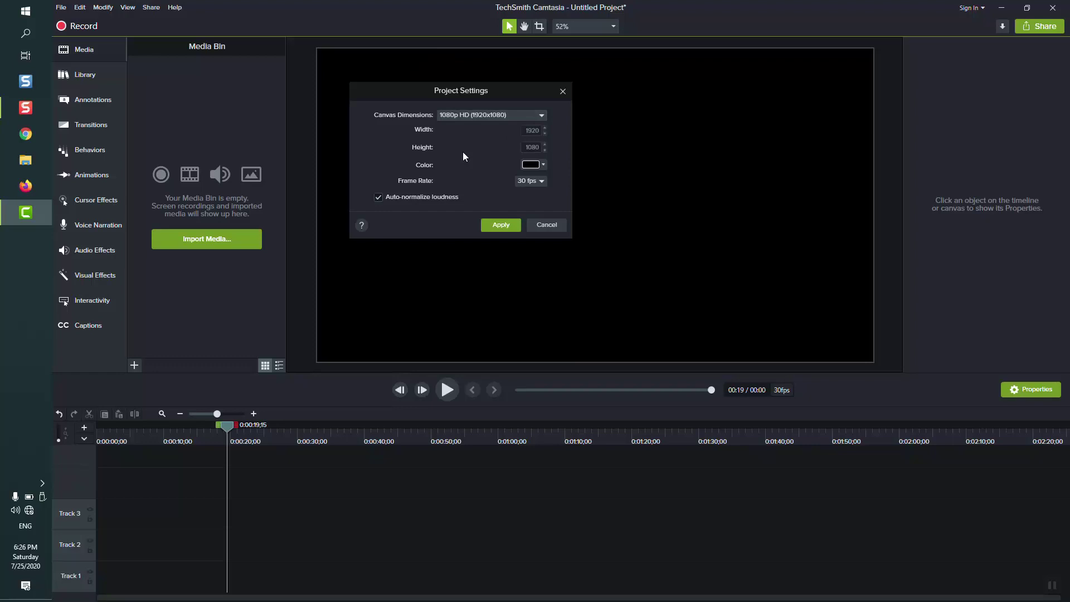
Set the frame rate to 60 fps and the canvas color to the light gray default swatch, and apply the project settings.
{"action": "left_click", "coordinate": [542, 181]}
{"action": "left_click_drag", "start_coordinate": [370, 84], "coordinate": [429, 146]}
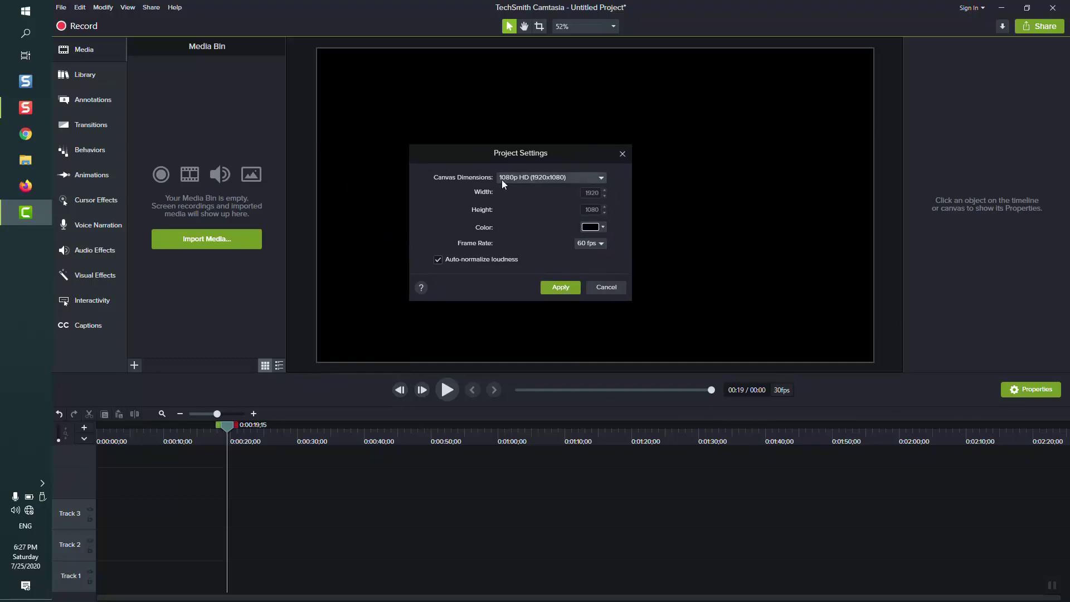
{"action": "left_click_drag", "start_coordinate": [501, 155], "coordinate": [467, 83]}
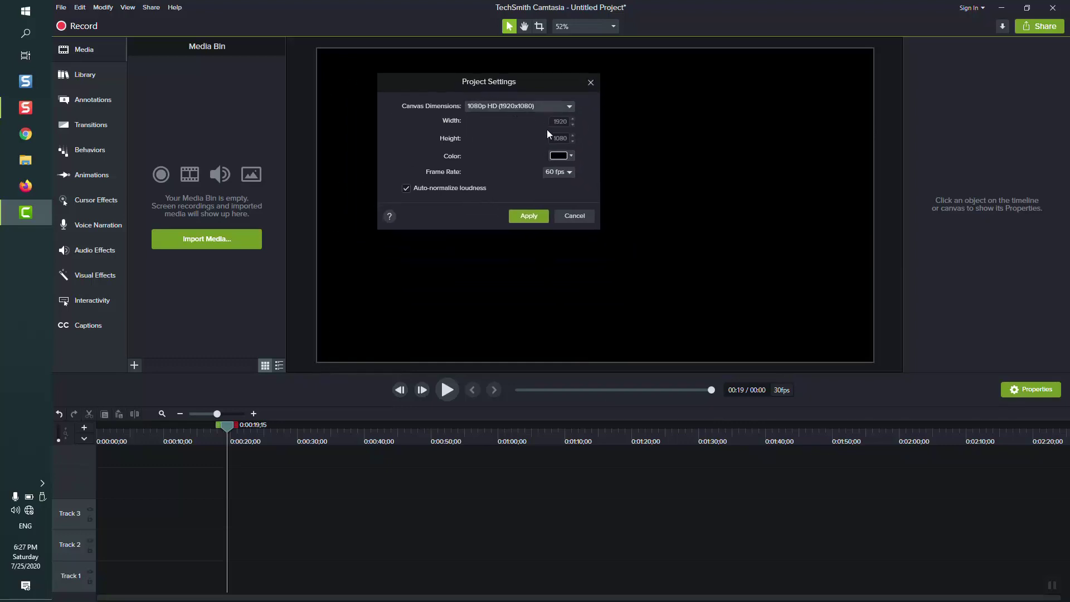
{"action": "left_click", "coordinate": [571, 155]}
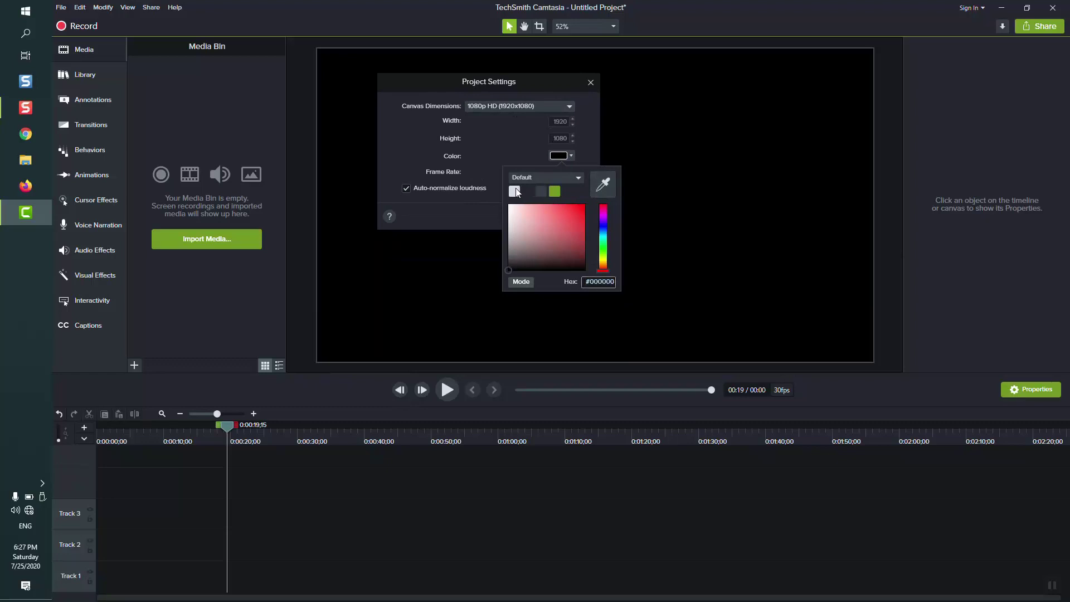
{"action": "left_click", "coordinate": [514, 191]}
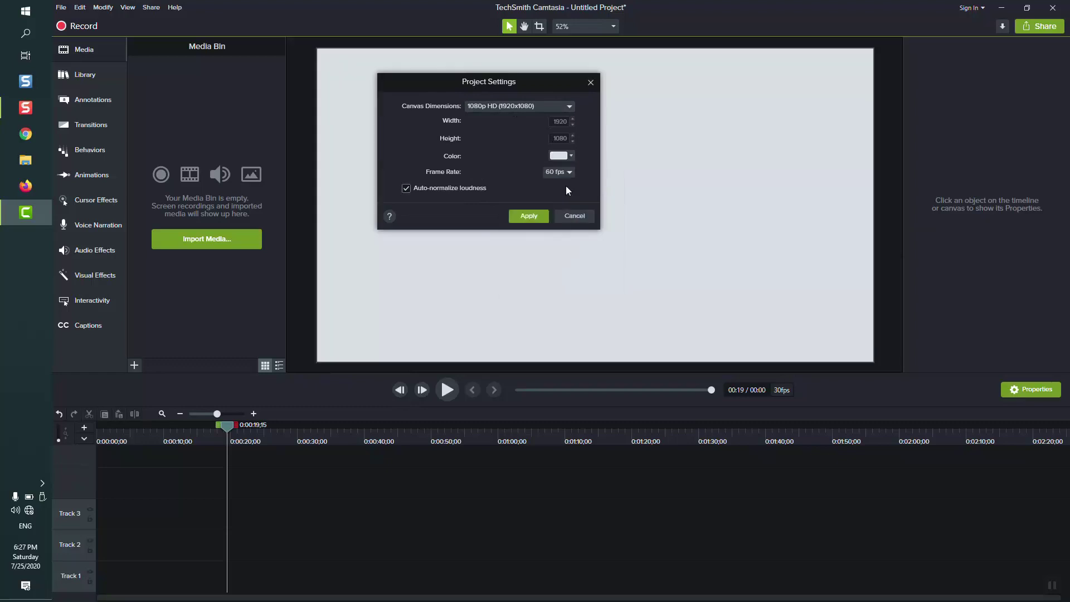
{"action": "left_click", "coordinate": [527, 216]}
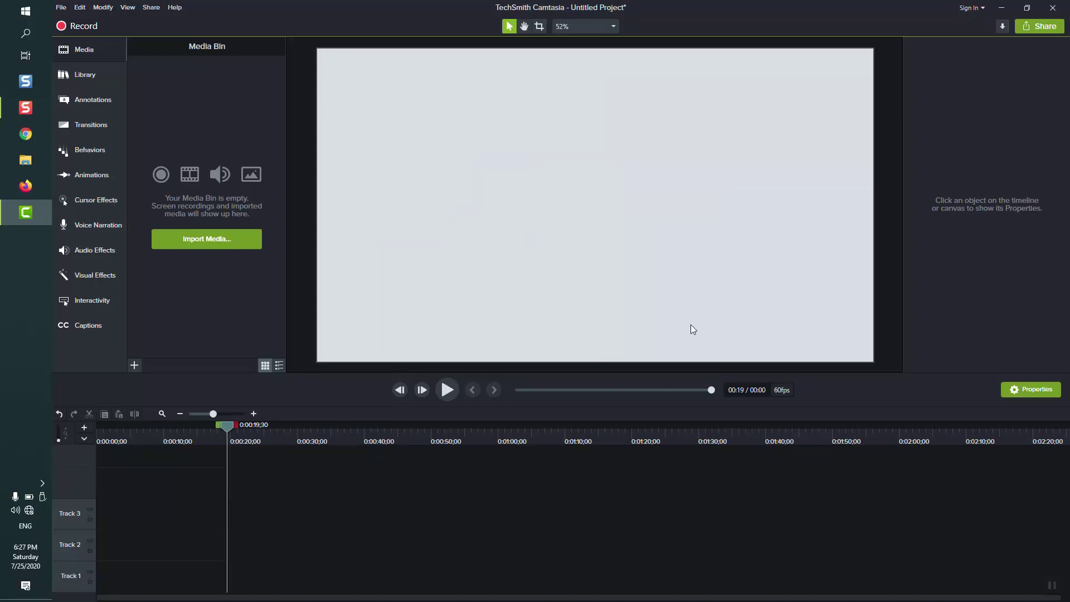
{"action": "left_click", "coordinate": [1047, 585]}
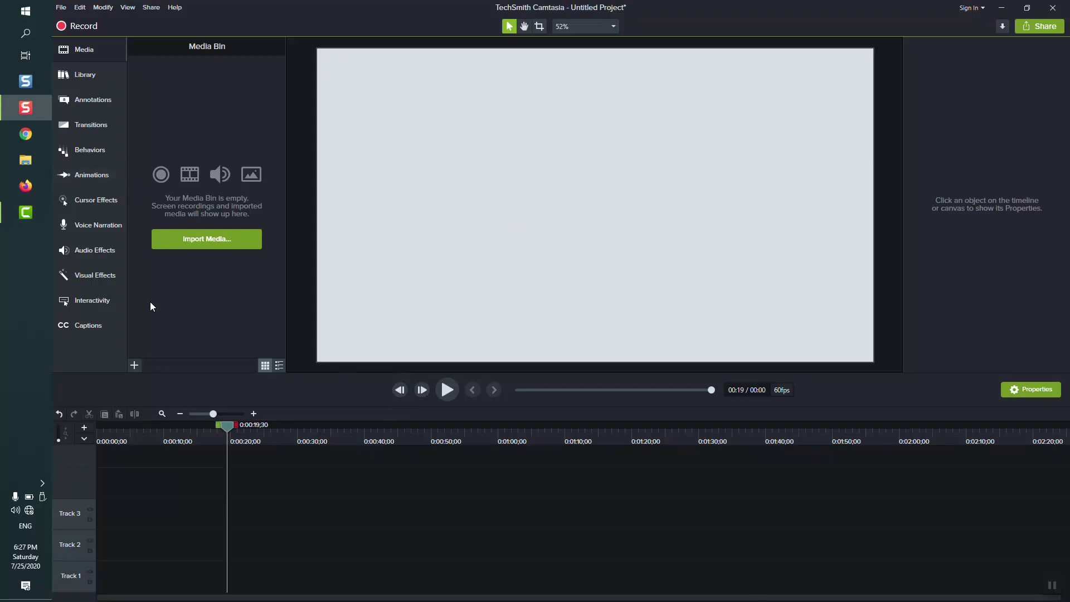
{"action": "left_click", "coordinate": [62, 8]}
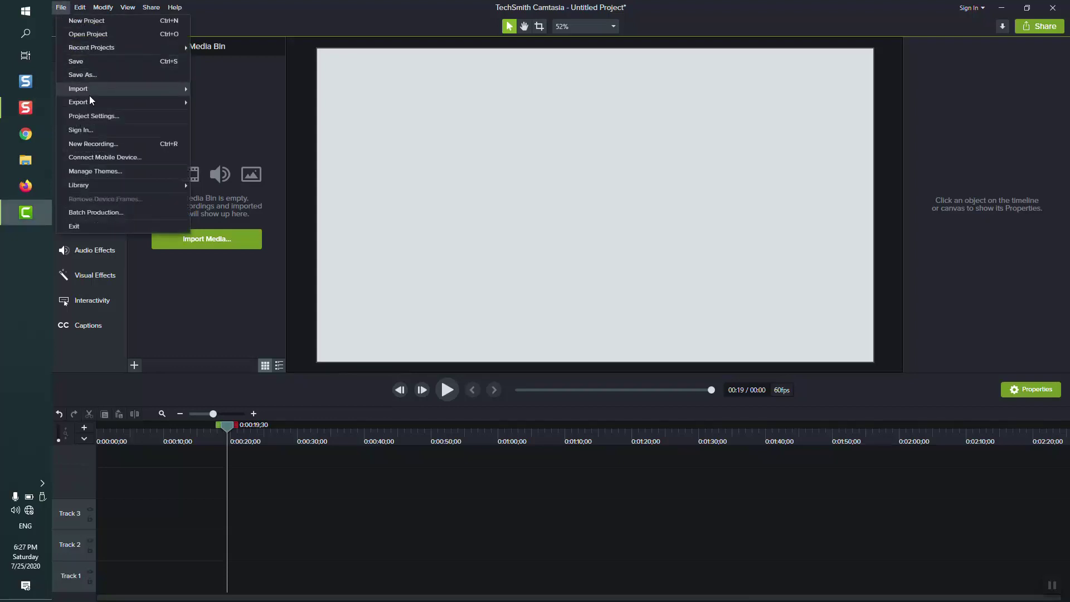
{"action": "mouse_move", "coordinate": [90, 94]}
{"action": "left_click", "coordinate": [210, 90]}
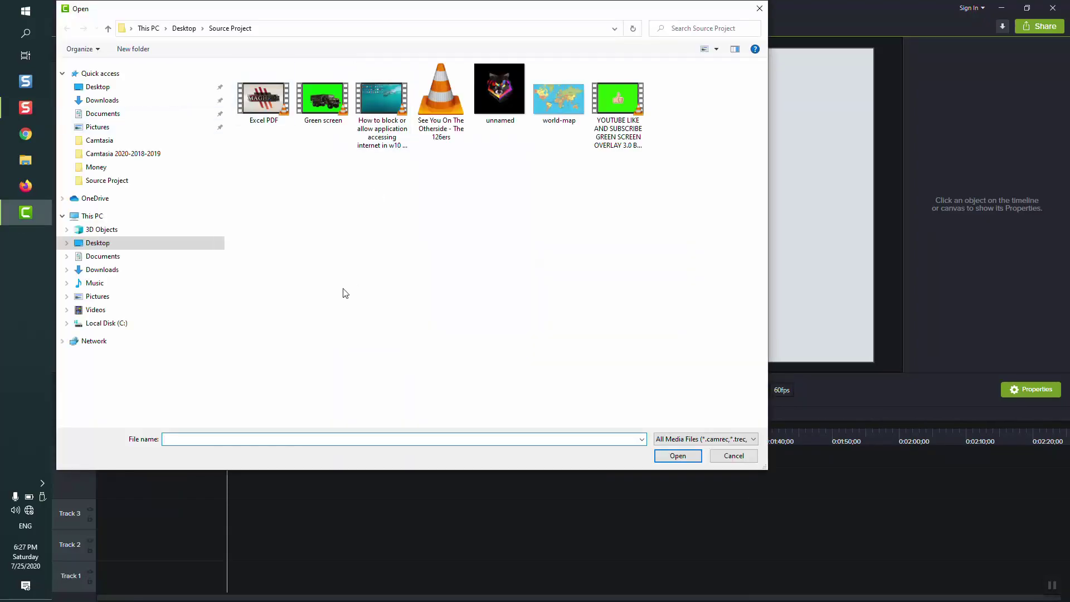
{"action": "left_click", "coordinate": [759, 9]}
Import all the video, audio and image files from the Source Project folder into the Media Bin.
{"action": "left_click", "coordinate": [236, 242]}
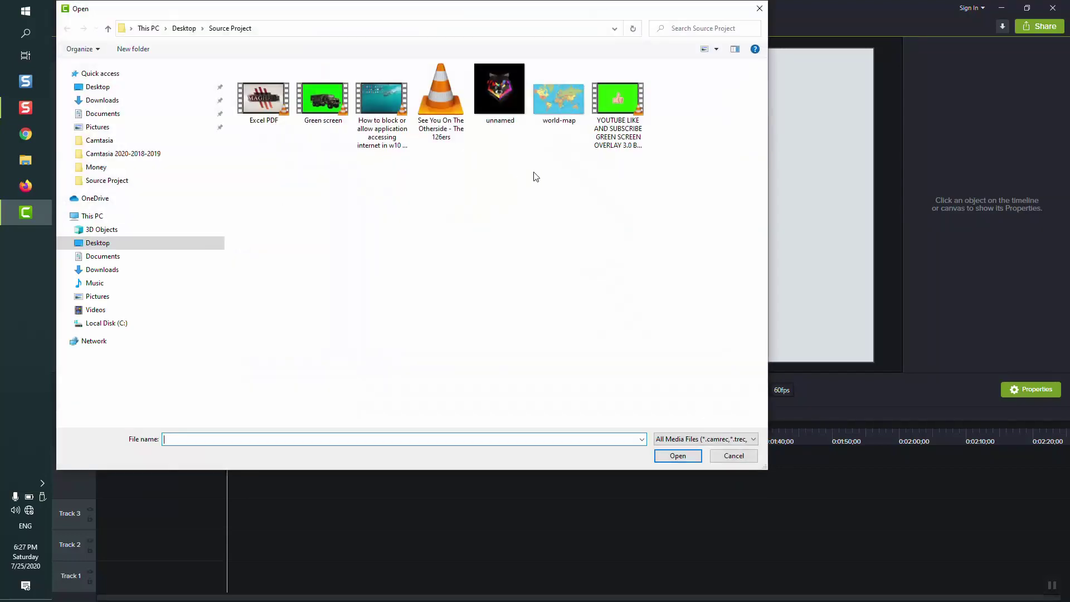
{"action": "left_click_drag", "start_coordinate": [617, 171], "coordinate": [273, 78]}
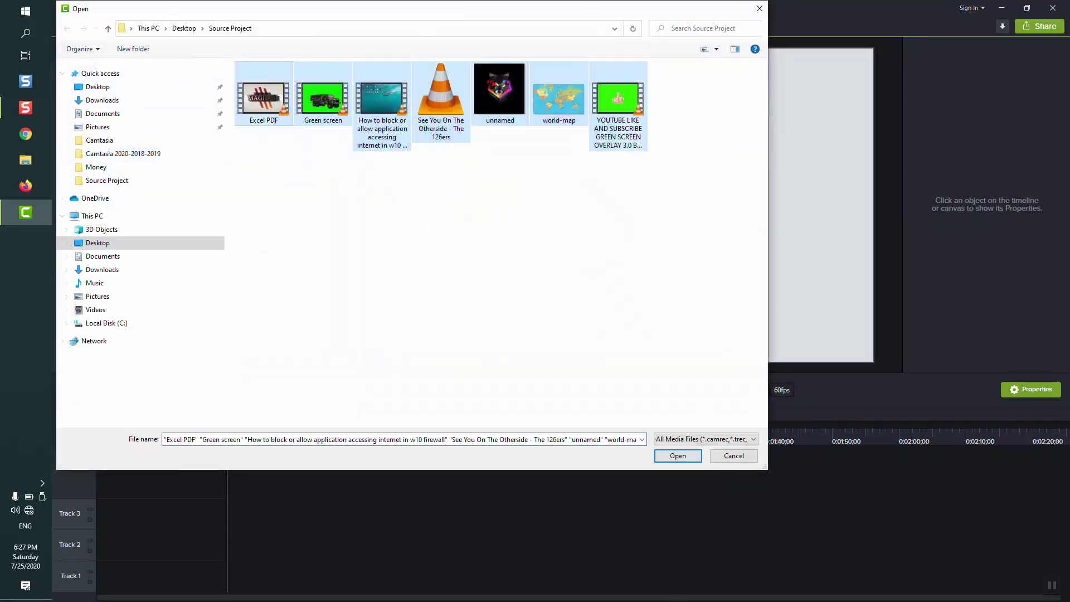
{"action": "left_click", "coordinate": [678, 459]}
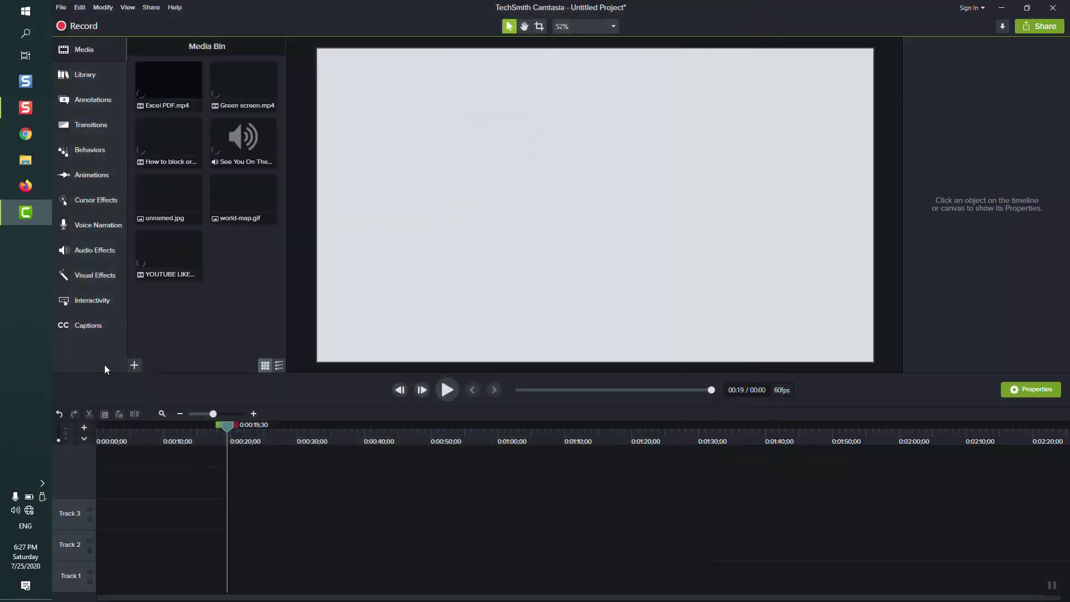
{"action": "left_click", "coordinate": [136, 365]}
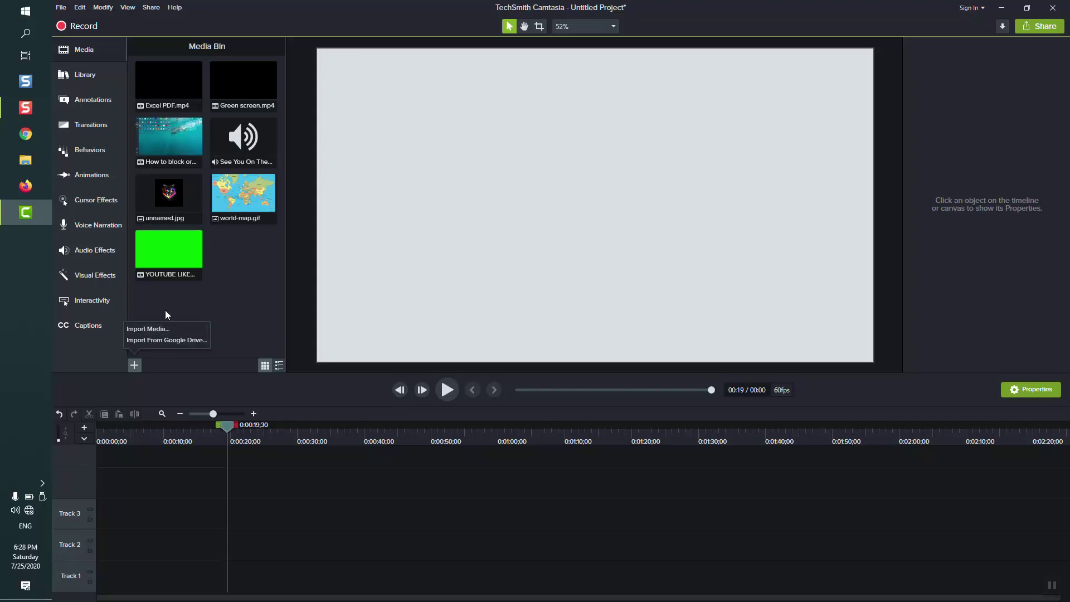
{"action": "left_click", "coordinate": [164, 295]}
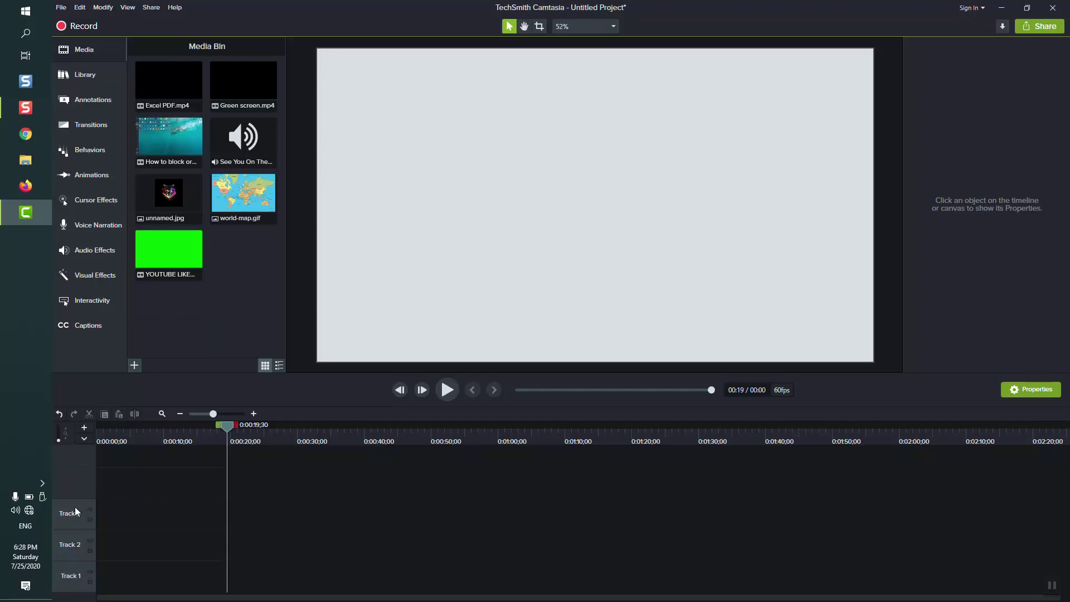
Remove all empty tracks from the timeline and add new tracks up to Track 4.
{"action": "right_click", "coordinate": [92, 510]}
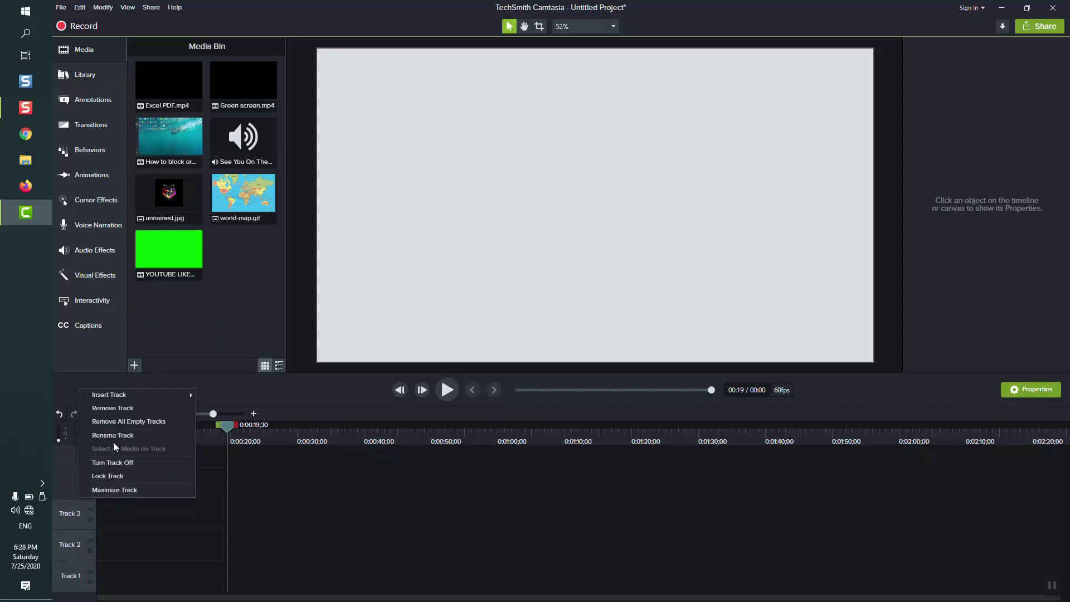
{"action": "left_click", "coordinate": [117, 422]}
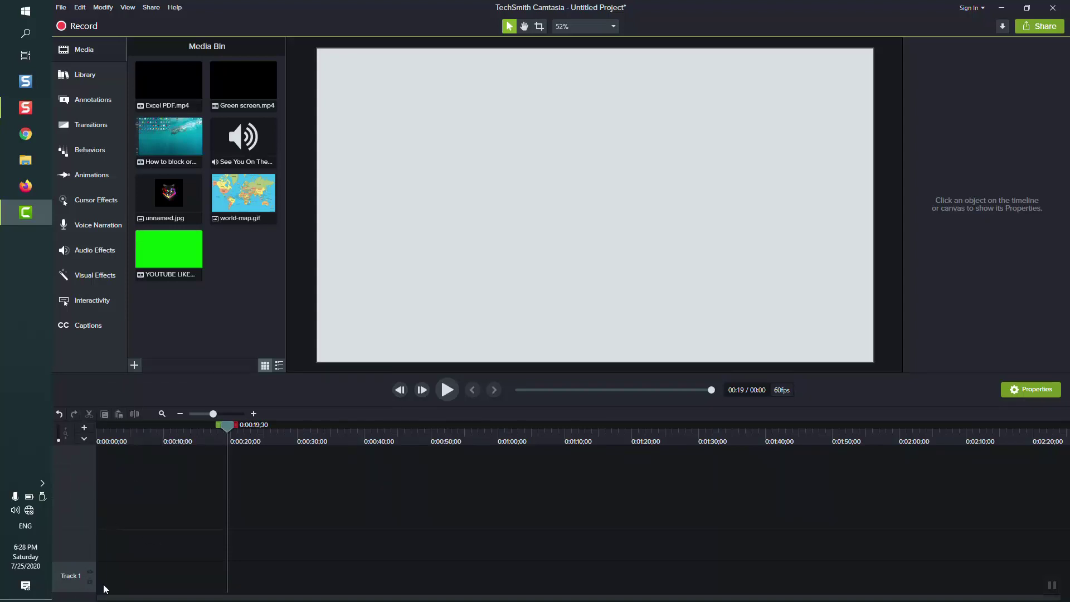
{"action": "left_click", "coordinate": [86, 429]}
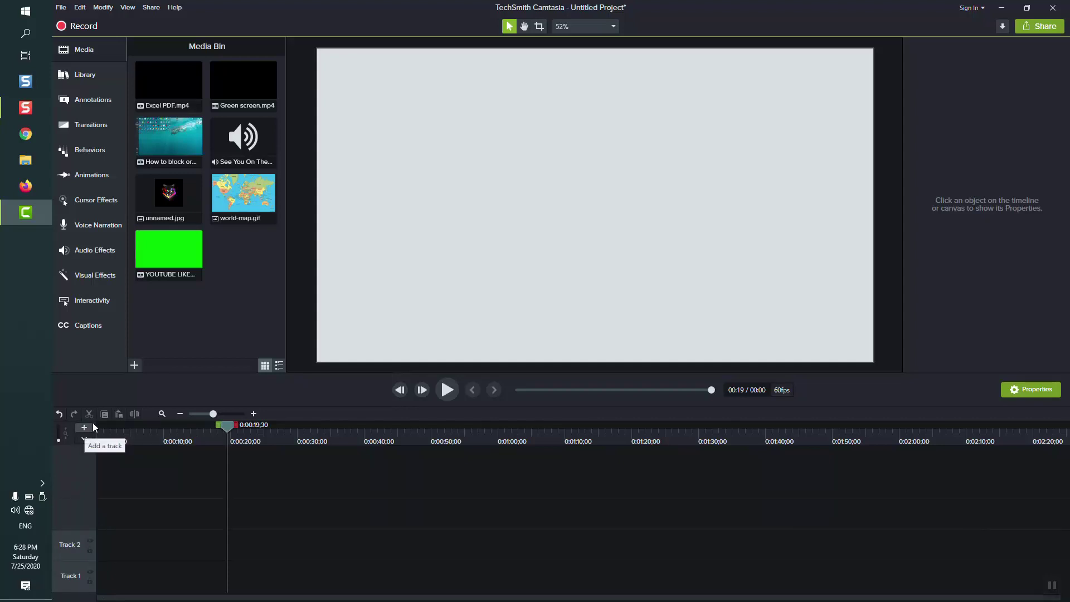
Place the YouTube like and subscribe green screen clip at the start of Track 4 and delete it from the timeline.
{"action": "left_click_drag", "start_coordinate": [150, 263], "coordinate": [131, 474]}
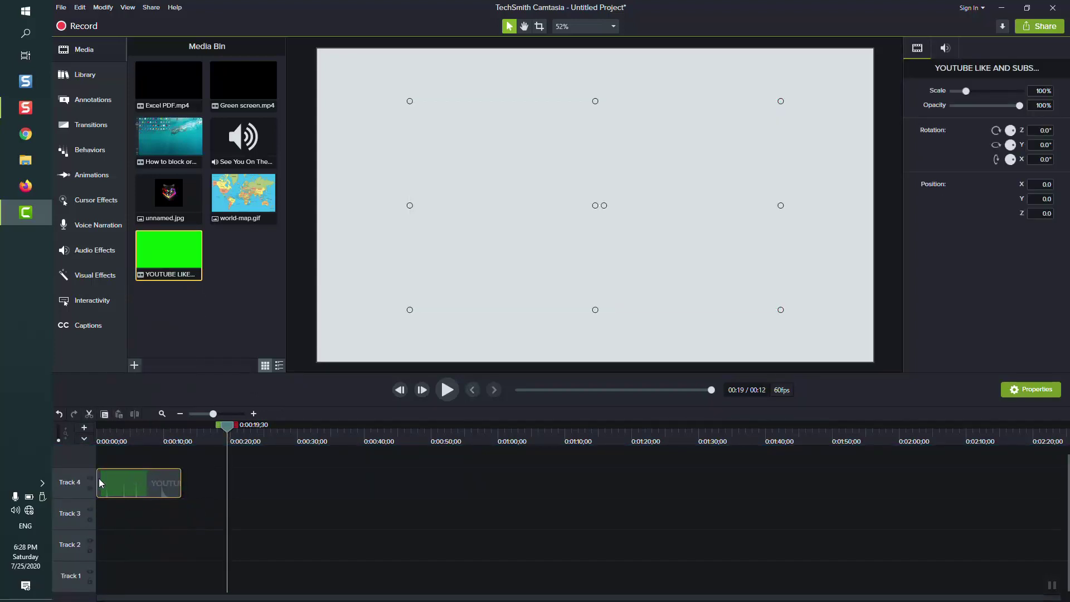
{"action": "right_click", "coordinate": [140, 479]}
{"action": "left_click", "coordinate": [161, 487]}
{"action": "key", "text": "Delete"}
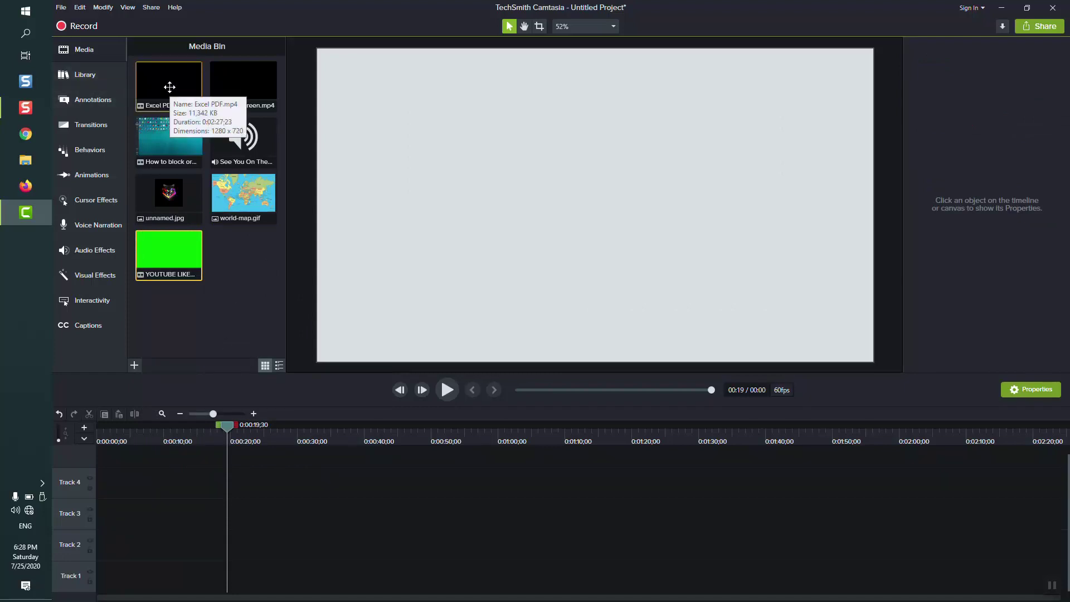
Place the Excel PDF.mp4 clip at the start of Track 1.
{"action": "left_click_drag", "start_coordinate": [169, 87], "coordinate": [96, 584]}
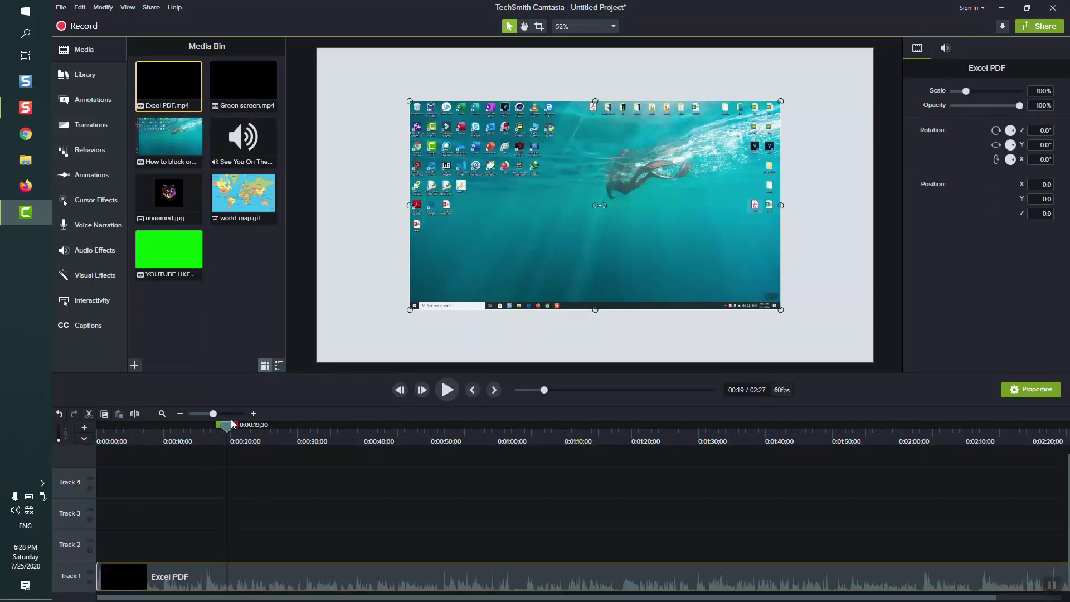
{"action": "left_click_drag", "start_coordinate": [213, 415], "coordinate": [203, 416]}
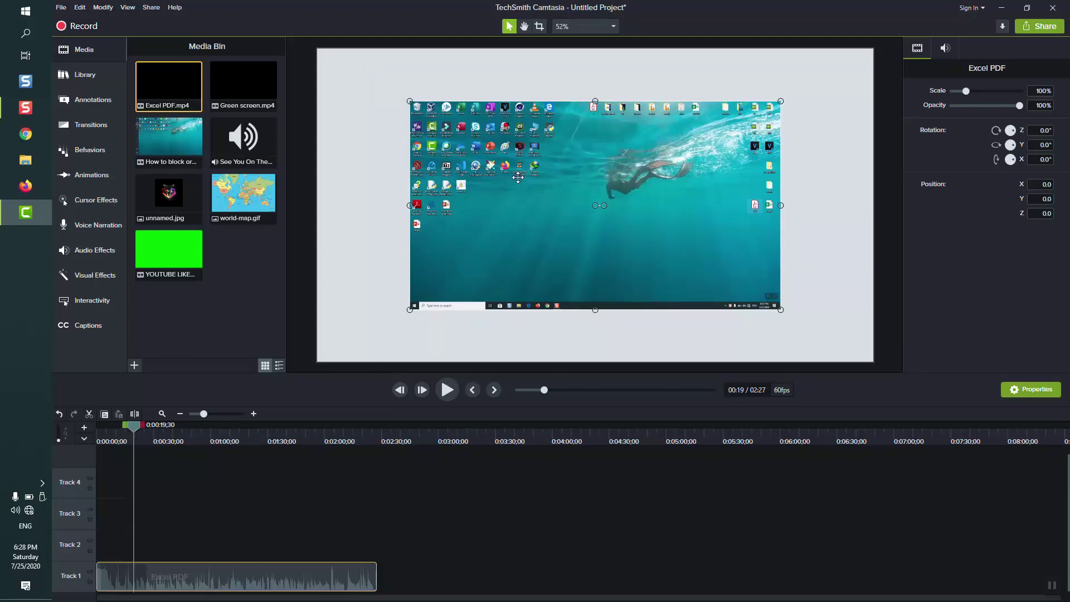
Move the Excel PDF clip to the canvas's upper-left corner and enlarge it to 150% so it fills the canvas.
{"action": "left_click_drag", "start_coordinate": [518, 177], "coordinate": [427, 128]}
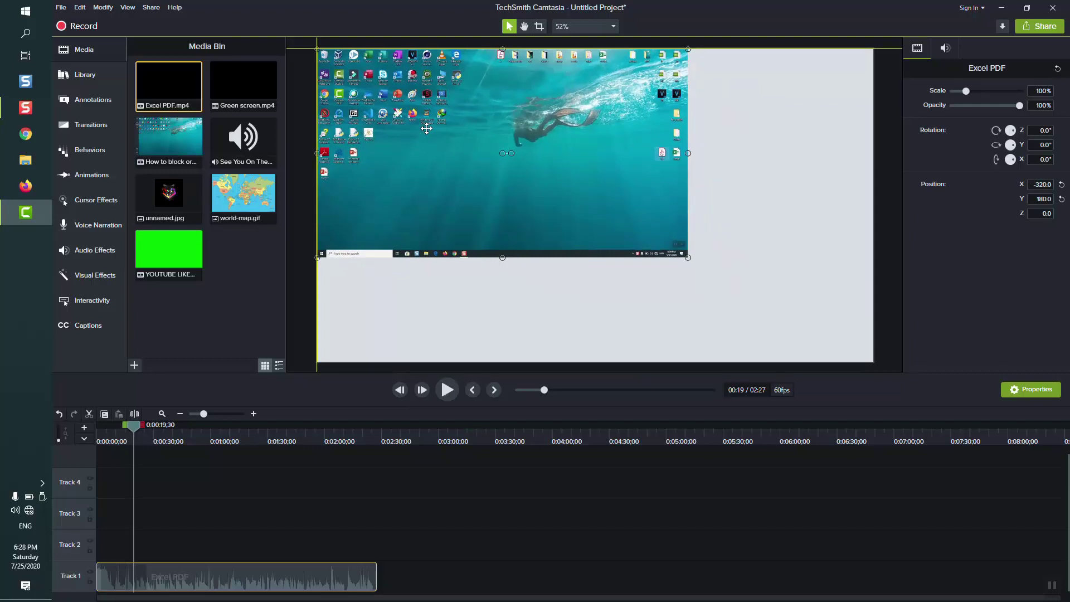
{"action": "left_click_drag", "start_coordinate": [426, 129], "coordinate": [426, 129]}
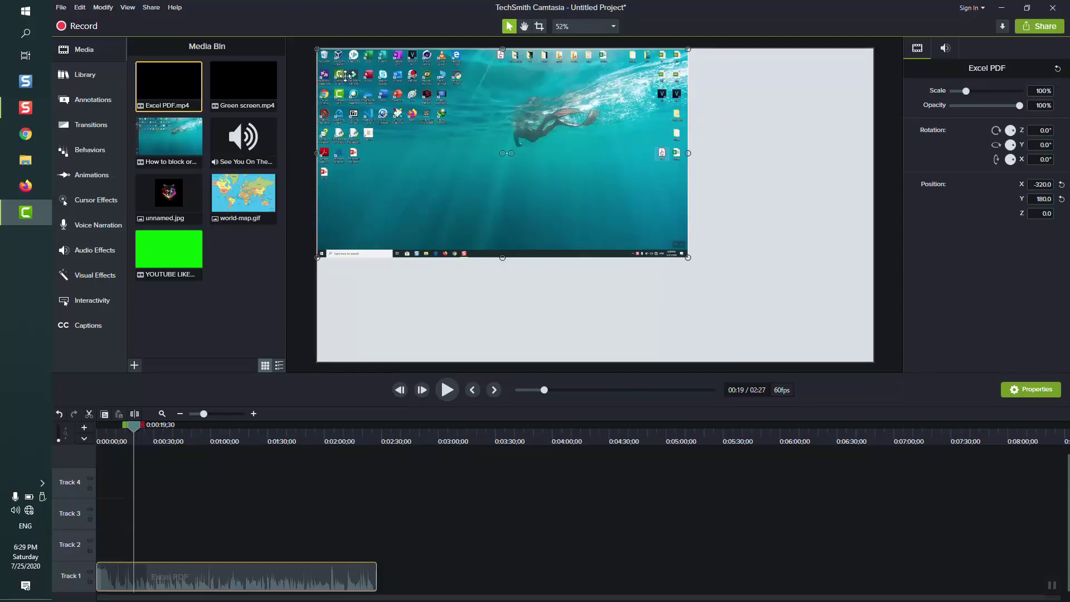
{"action": "mouse_move", "coordinate": [350, 78]}
{"action": "left_mouse_down"}
{"action": "mouse_move", "coordinate": [356, 89]}
{"action": "mouse_move", "coordinate": [347, 66]}
{"action": "mouse_move", "coordinate": [349, 78]}
{"action": "left_mouse_up"}
{"action": "mouse_move", "coordinate": [503, 258]}
{"action": "left_mouse_down"}
{"action": "mouse_move", "coordinate": [513, 315]}
{"action": "mouse_move", "coordinate": [518, 260]}
{"action": "mouse_move", "coordinate": [509, 252]}
{"action": "mouse_move", "coordinate": [515, 259]}
{"action": "left_mouse_up"}
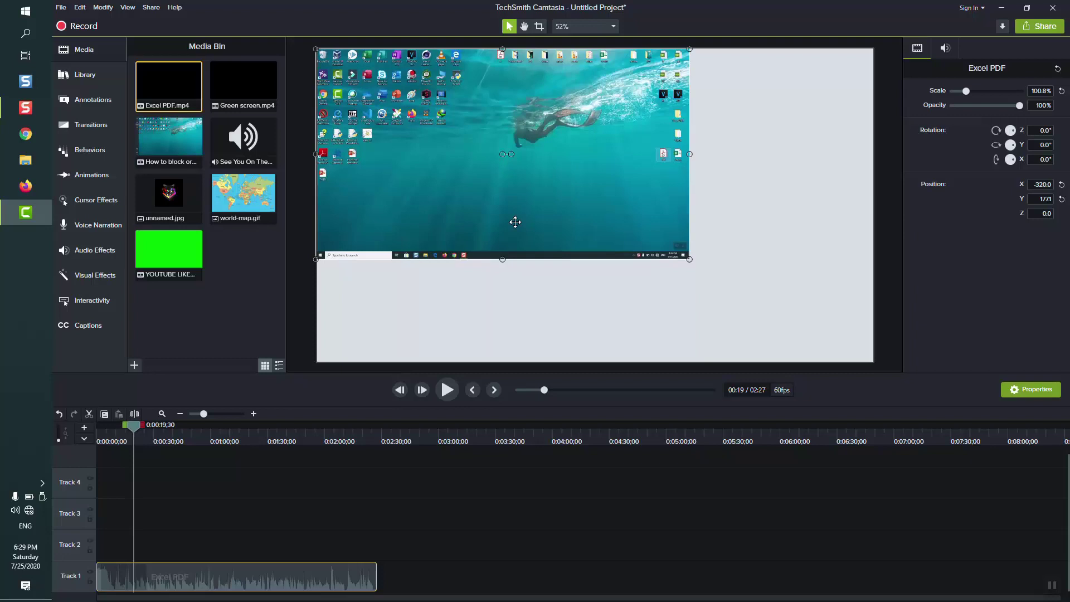
{"action": "left_click_drag", "start_coordinate": [445, 174], "coordinate": [449, 174]}
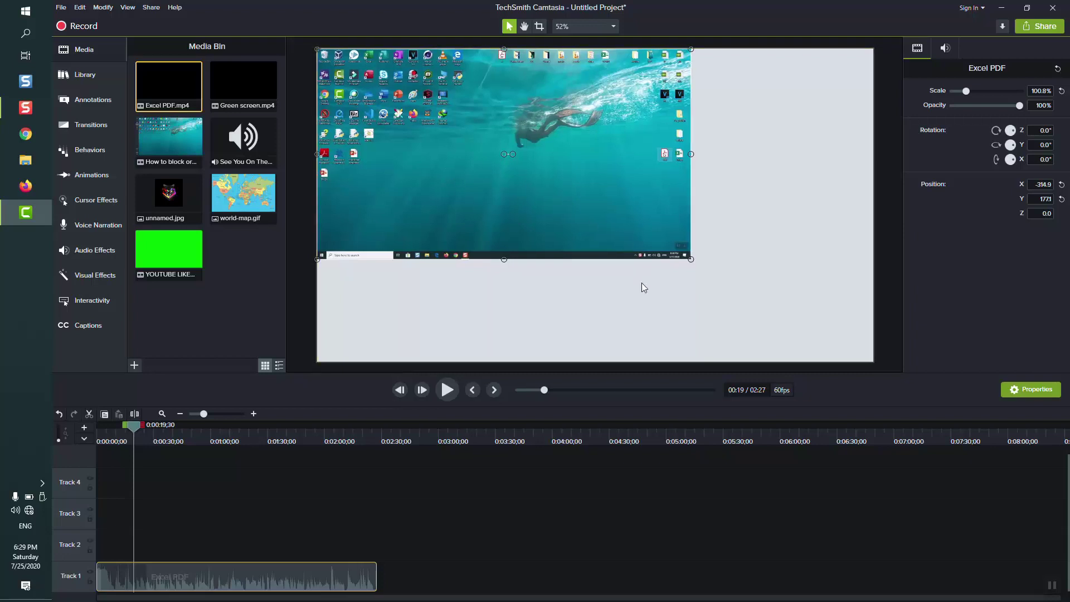
{"action": "left_click_drag", "start_coordinate": [692, 260], "coordinate": [874, 364]}
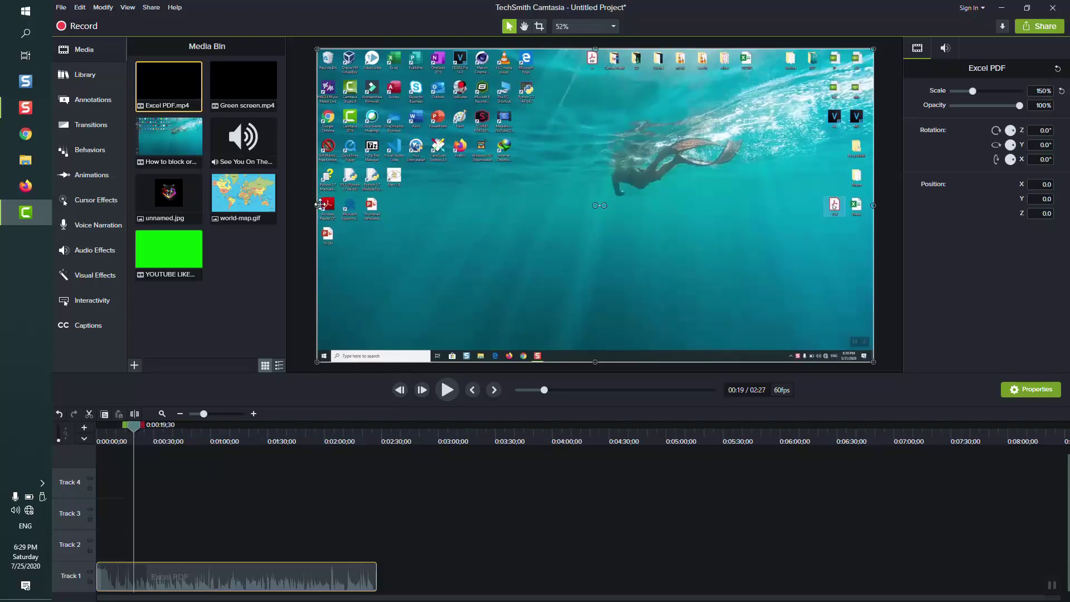
Check the canvas dimensions and frame rate in the project settings, leaving them as they are.
{"action": "right_click", "coordinate": [466, 253]}
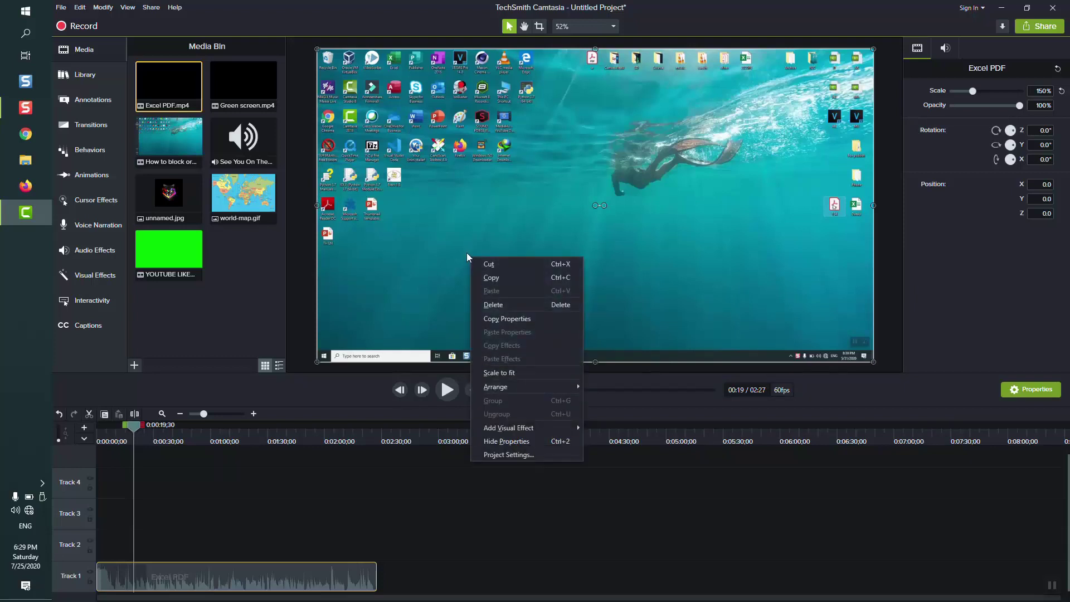
{"action": "left_click", "coordinate": [509, 454]}
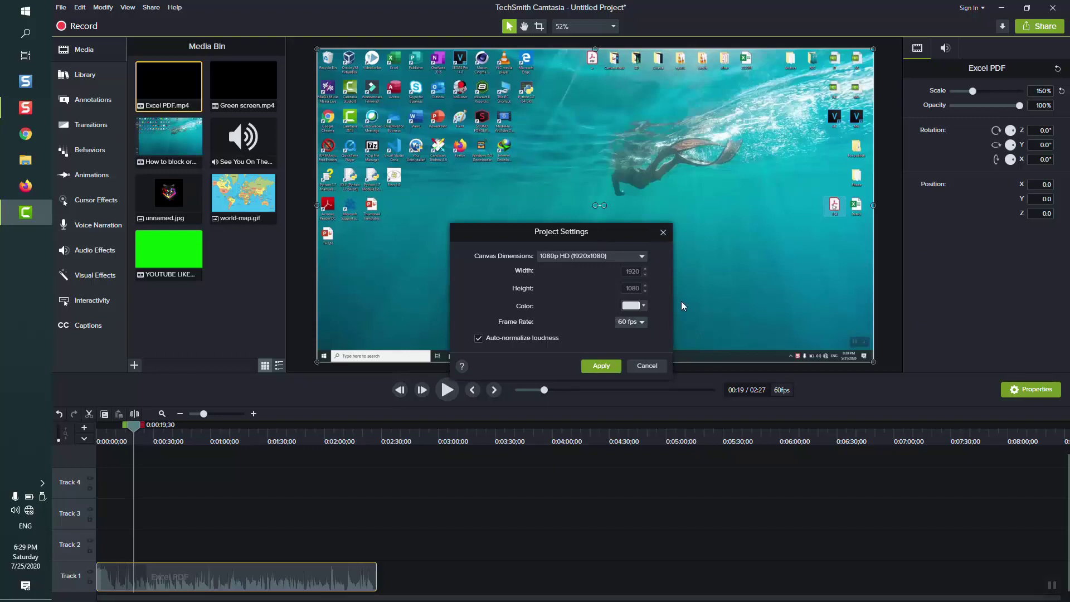
{"action": "left_click", "coordinate": [662, 233]}
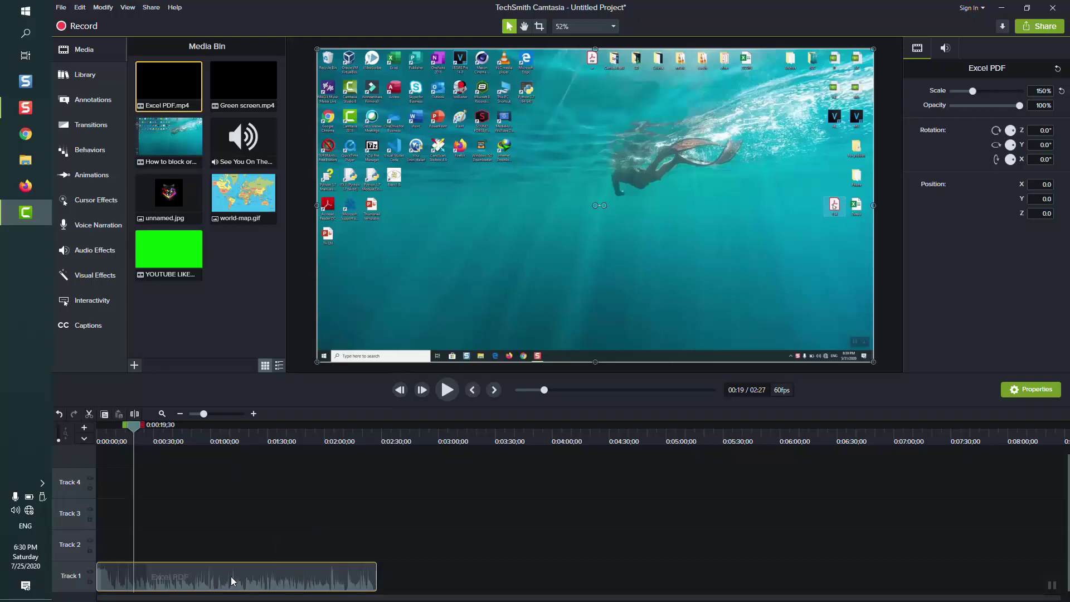
Split the Excel PDF clip at 0:00:33;18 and delete the part after the split.
{"action": "left_click", "coordinate": [139, 430]}
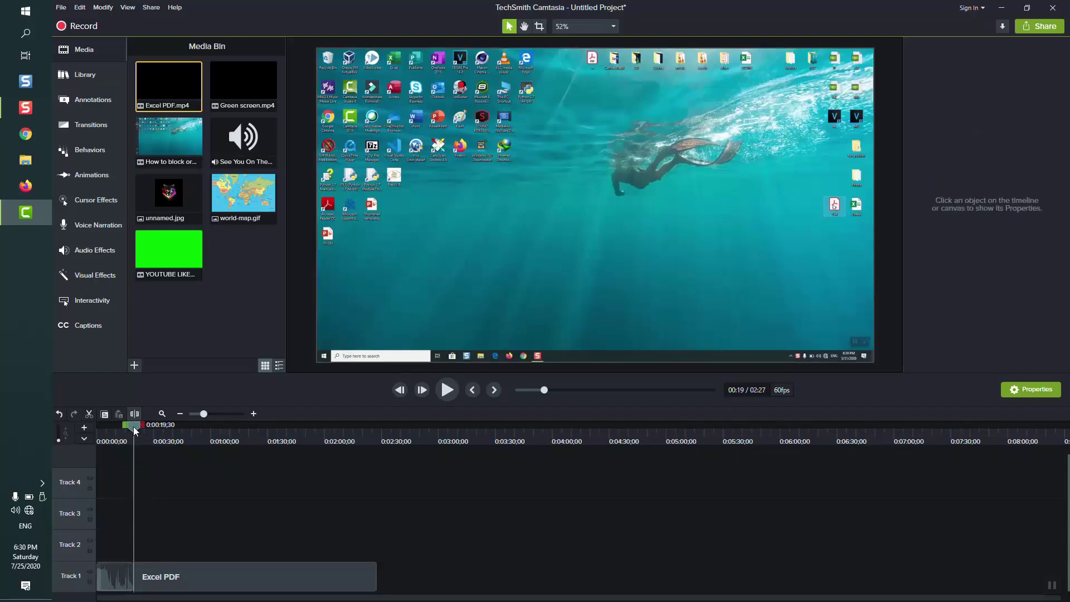
{"action": "left_click", "coordinate": [167, 586]}
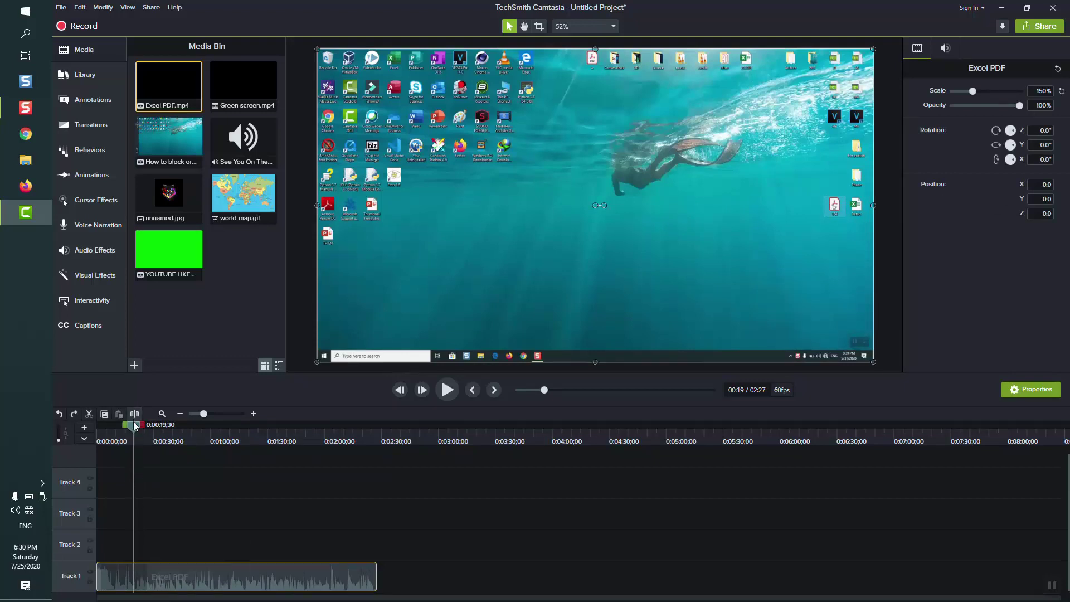
{"action": "left_click_drag", "start_coordinate": [136, 434], "coordinate": [160, 445]}
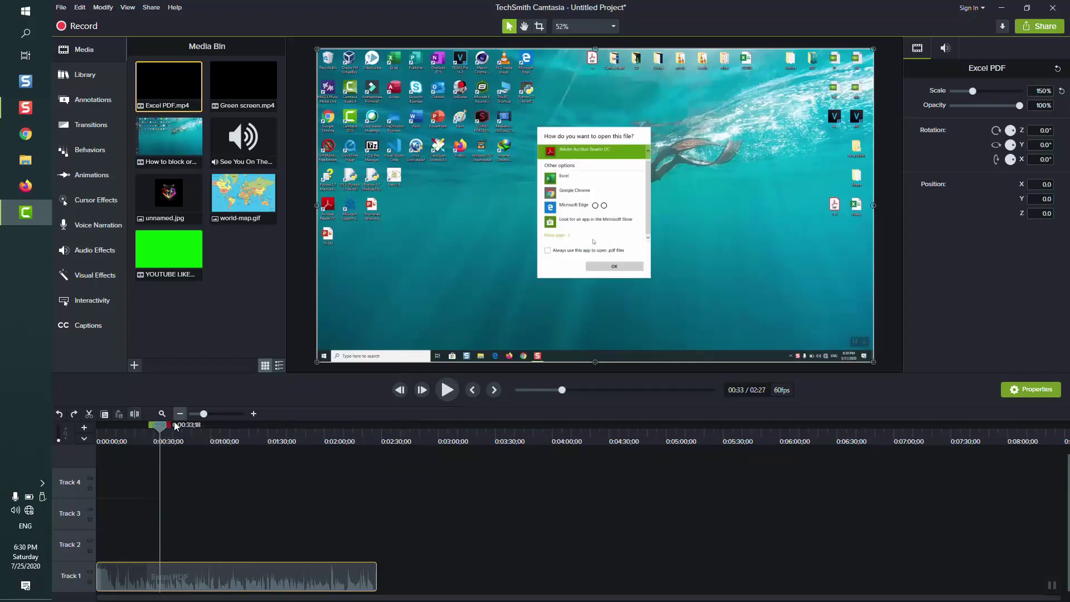
{"action": "key", "text": "s"}
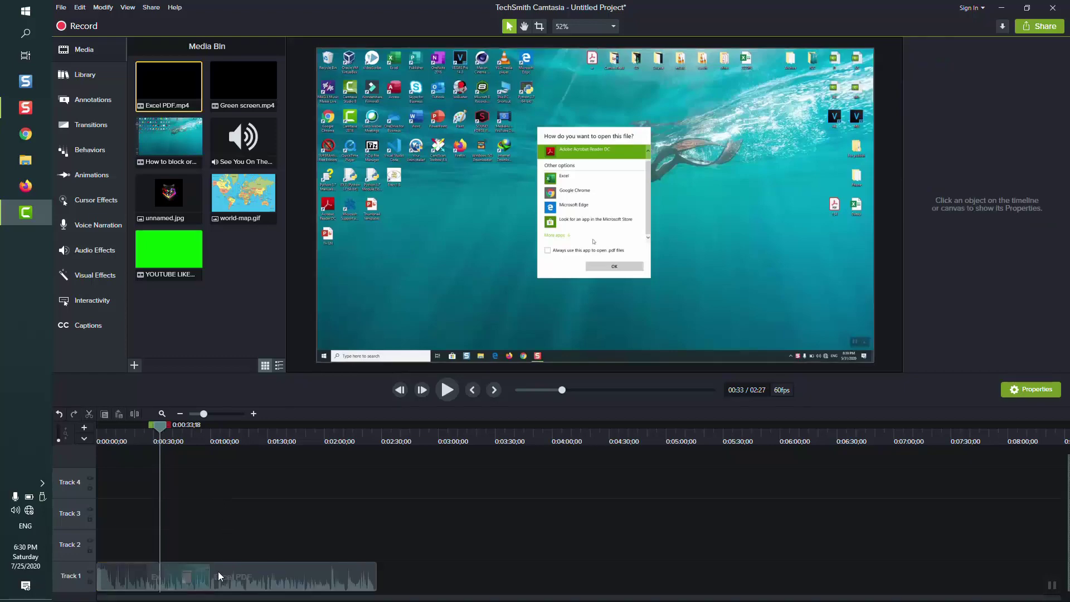
{"action": "mouse_move", "coordinate": [206, 575]}
{"action": "left_mouse_down"}
{"action": "mouse_move", "coordinate": [270, 577]}
{"action": "mouse_move", "coordinate": [212, 580]}
{"action": "mouse_move", "coordinate": [261, 569]}
{"action": "mouse_move", "coordinate": [209, 563]}
{"action": "left_mouse_up"}
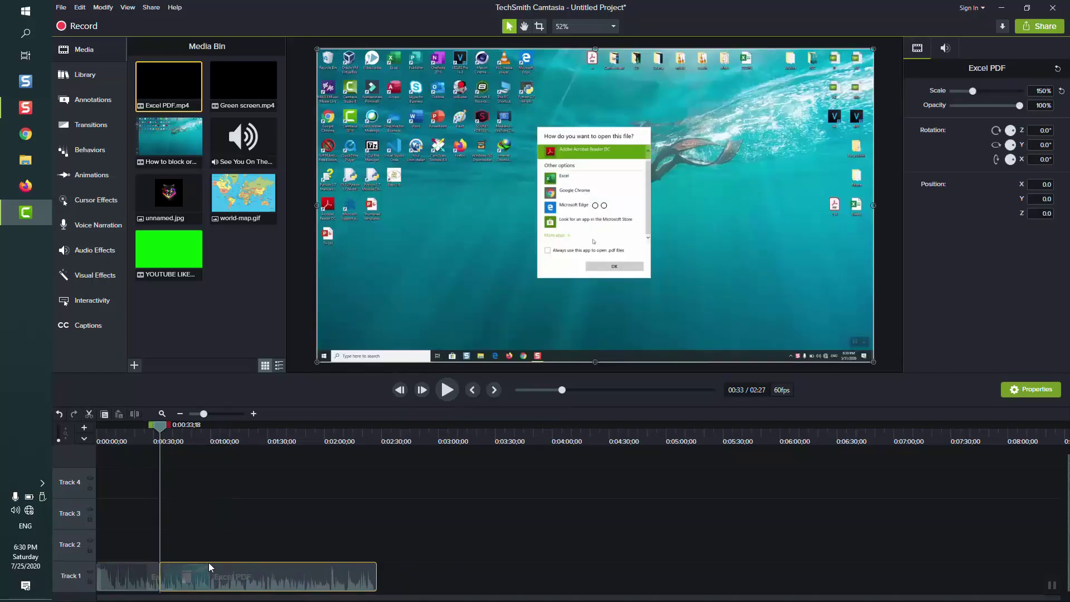
{"action": "key", "text": "Delete"}
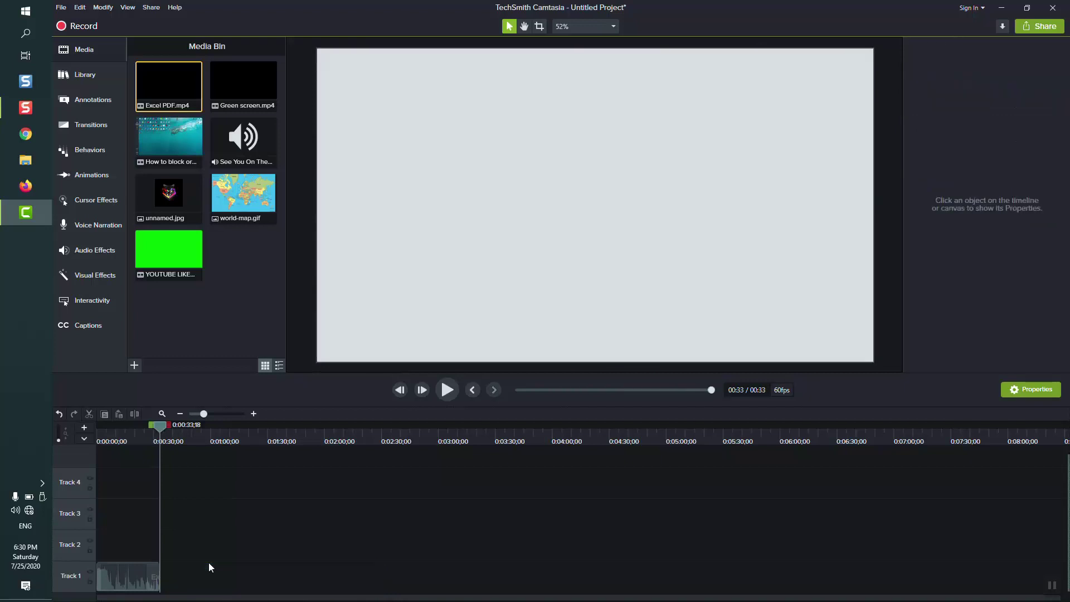
Undo the deletion and the split of the Excel PDF clip on Track 1.
{"action": "key", "text": "ctrl+z"}
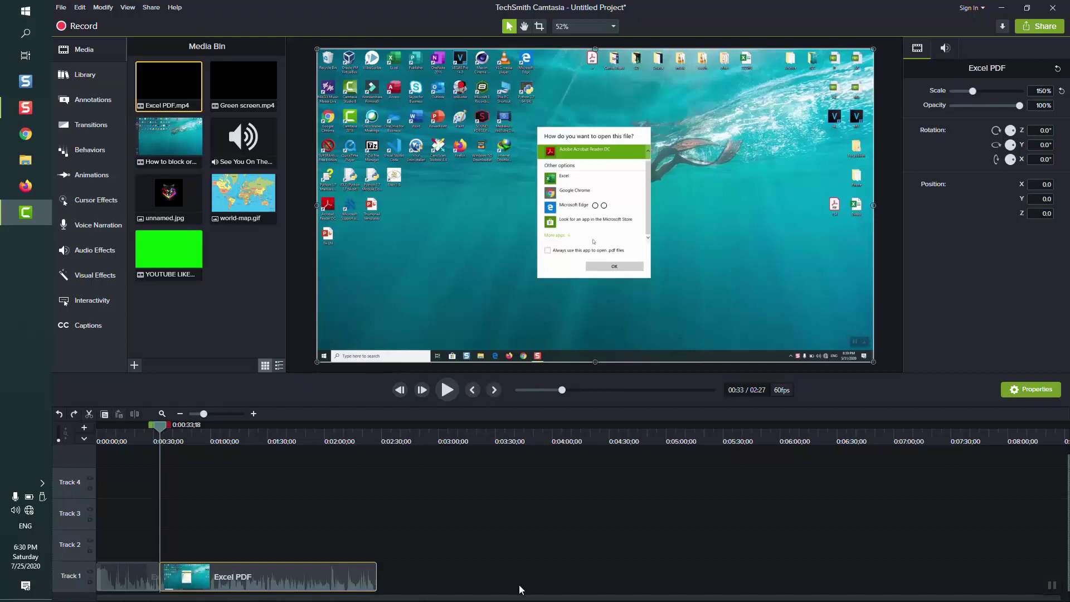
{"action": "left_click", "coordinate": [248, 490]}
{"action": "left_click", "coordinate": [211, 581]}
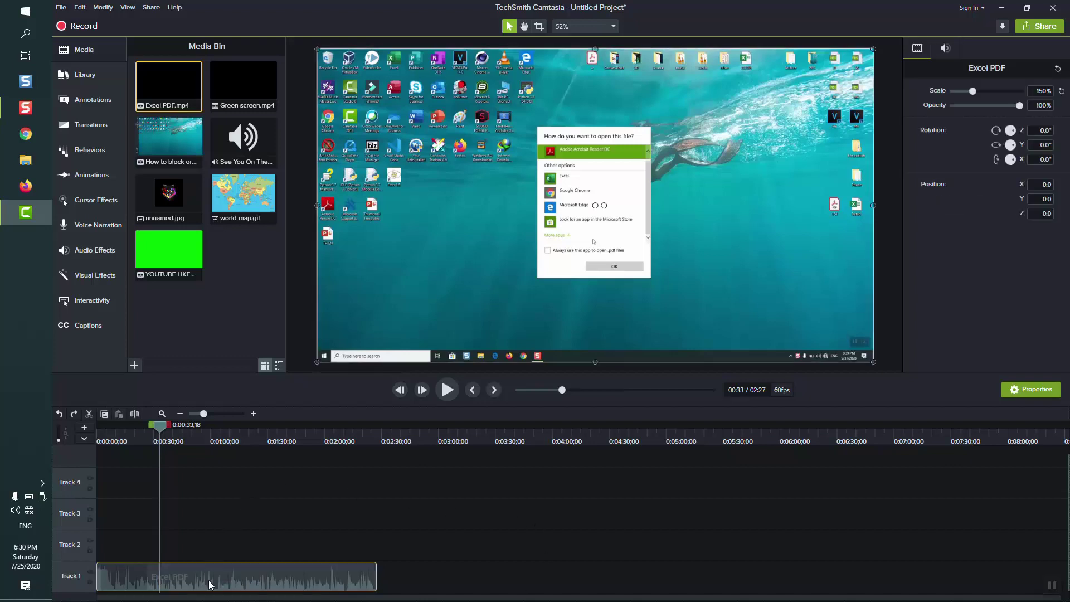
Try to extend the end of the Excel PDF clip beyond its full length.
{"action": "left_click_drag", "start_coordinate": [376, 576], "coordinate": [430, 573]}
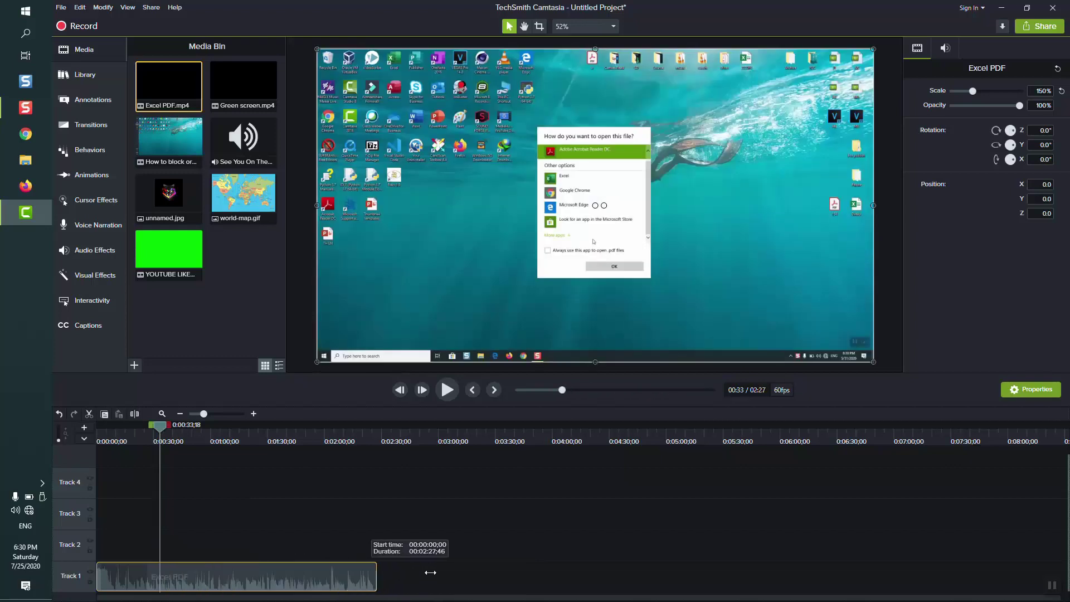
{"action": "left_click_drag", "start_coordinate": [508, 570], "coordinate": [508, 571]}
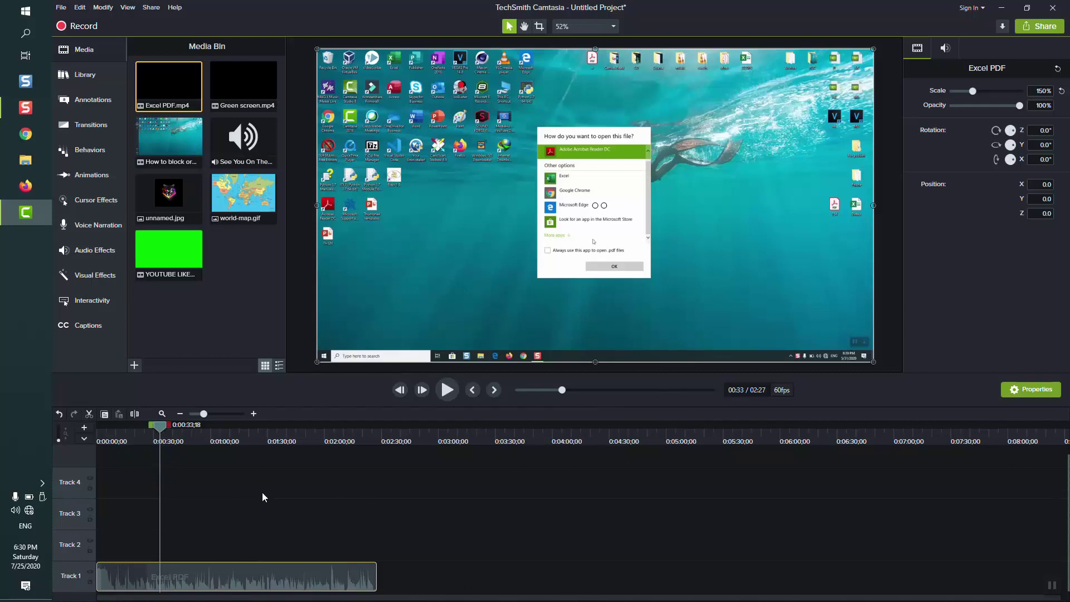
Add a clip speed effect to the Excel PDF clip and set its speed to 4.00x.
{"action": "right_click", "coordinate": [239, 574]}
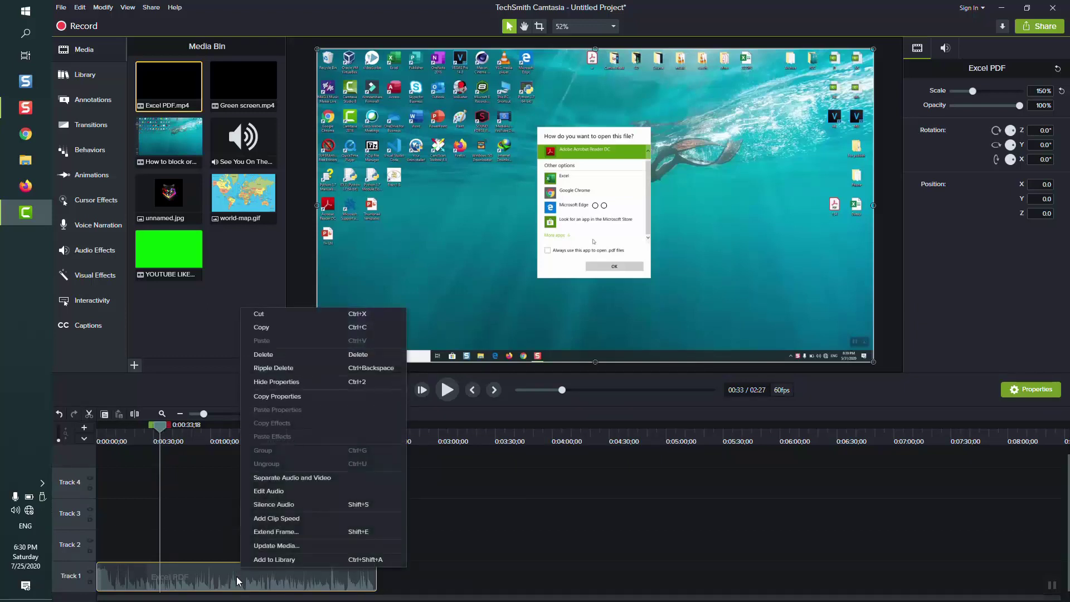
{"action": "left_click", "coordinate": [279, 519]}
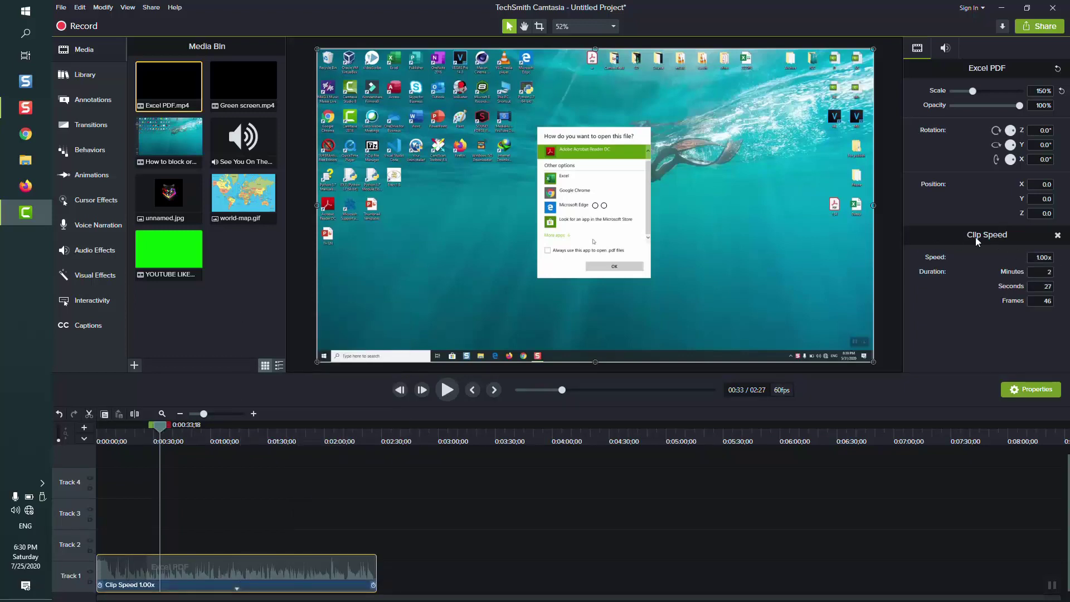
{"action": "left_click", "coordinate": [1037, 257]}
{"action": "key", "text": "Return"}
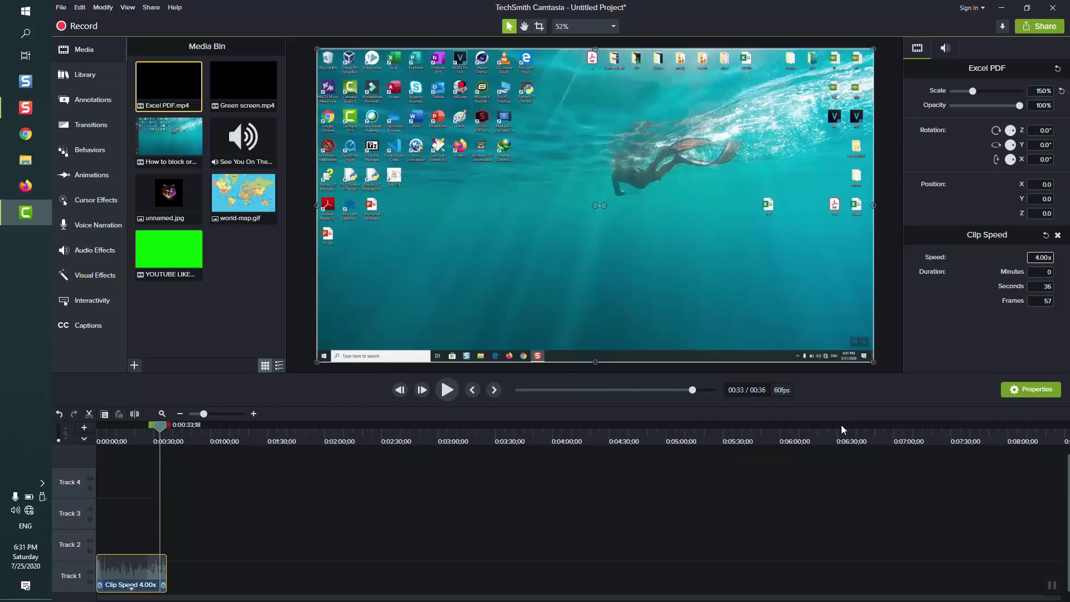
Shorten the Excel PDF clip from its end to about 17 seconds.
{"action": "left_click", "coordinate": [169, 577]}
{"action": "left_click_drag", "start_coordinate": [166, 577], "coordinate": [130, 576]}
{"action": "left_click", "coordinate": [231, 515]}
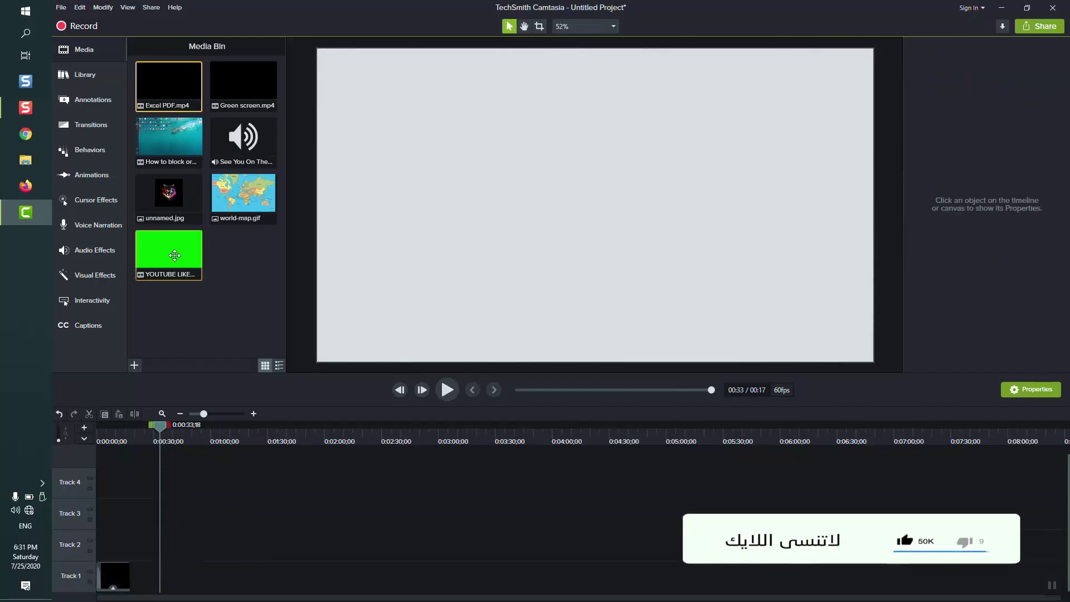
Place the How to block or allow application clip on Track 1 directly after the Excel PDF clip.
{"action": "left_click", "coordinate": [173, 155]}
{"action": "left_click_drag", "start_coordinate": [173, 155], "coordinate": [136, 579]}
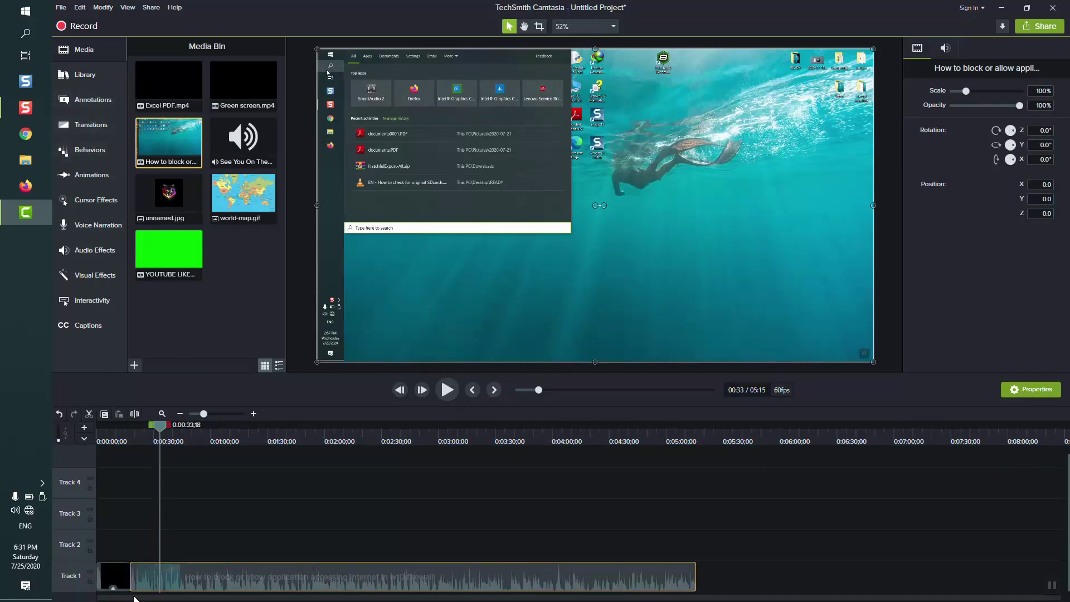
Add the Cube rotate transition from the Objects type between the two clips on Track 1.
{"action": "left_click", "coordinate": [81, 107]}
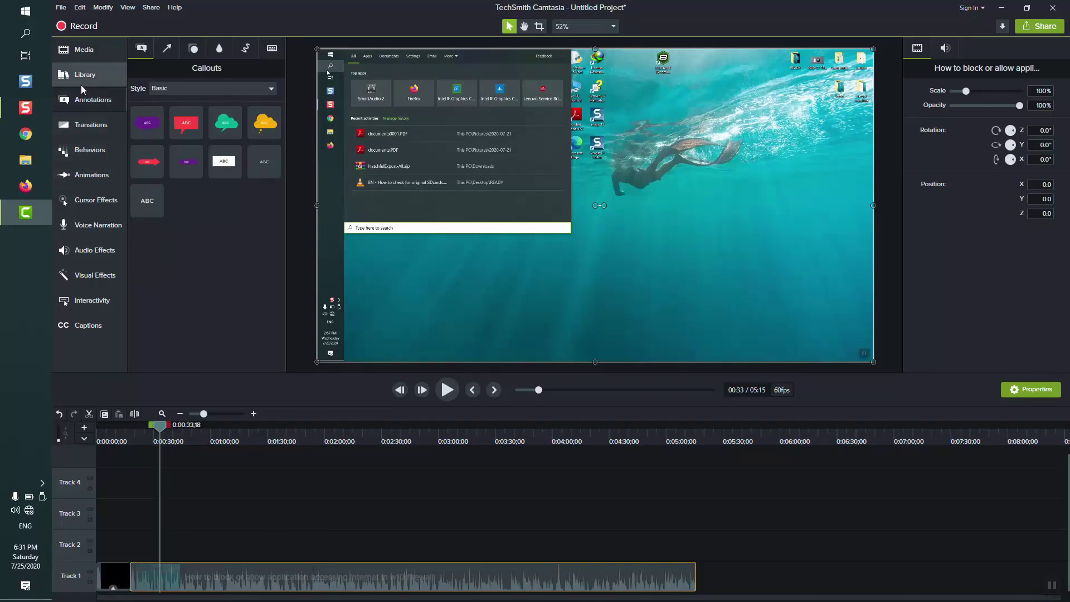
{"action": "left_click", "coordinate": [83, 125]}
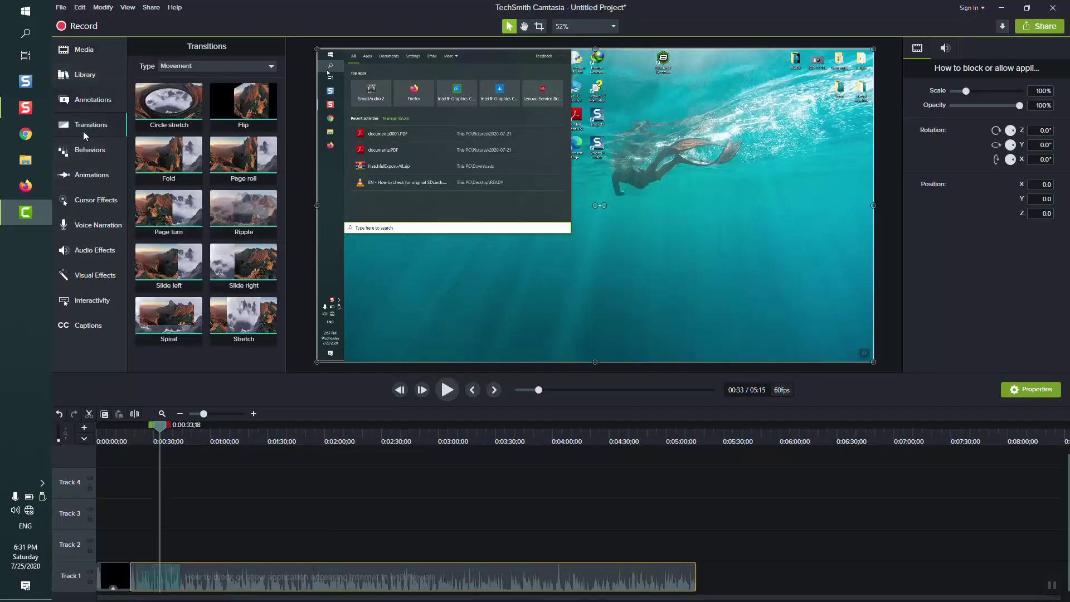
{"action": "left_click", "coordinate": [186, 68]}
{"action": "left_click", "coordinate": [180, 94]}
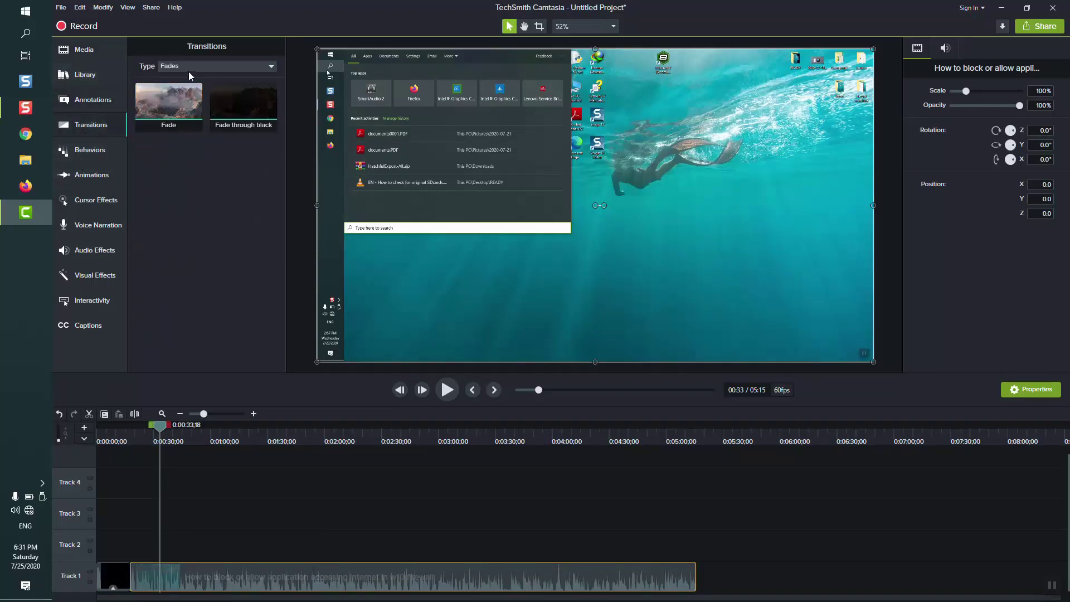
{"action": "left_click", "coordinate": [188, 69]}
{"action": "left_click", "coordinate": [185, 119]}
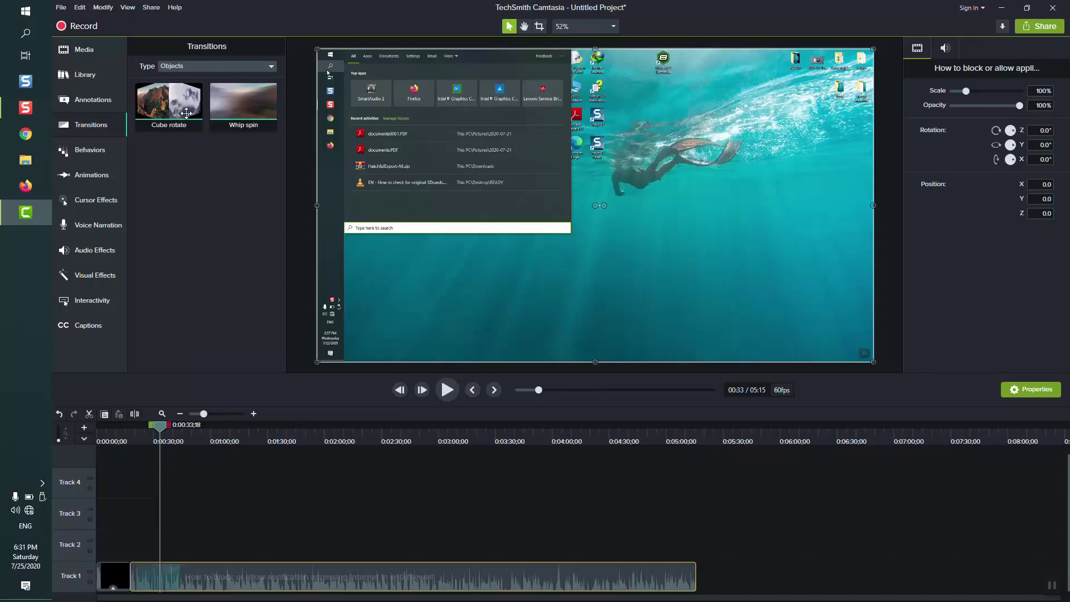
{"action": "left_click_drag", "start_coordinate": [160, 124], "coordinate": [135, 579]}
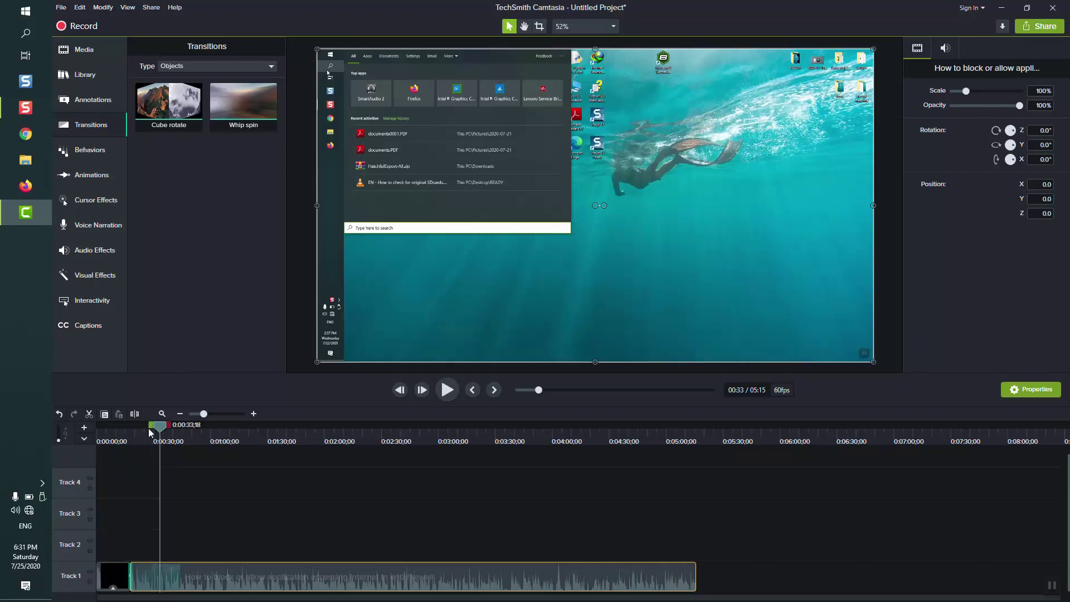
Lengthen the Cube rotate transition between the two clips on Track 1.
{"action": "left_click", "coordinate": [257, 414]}
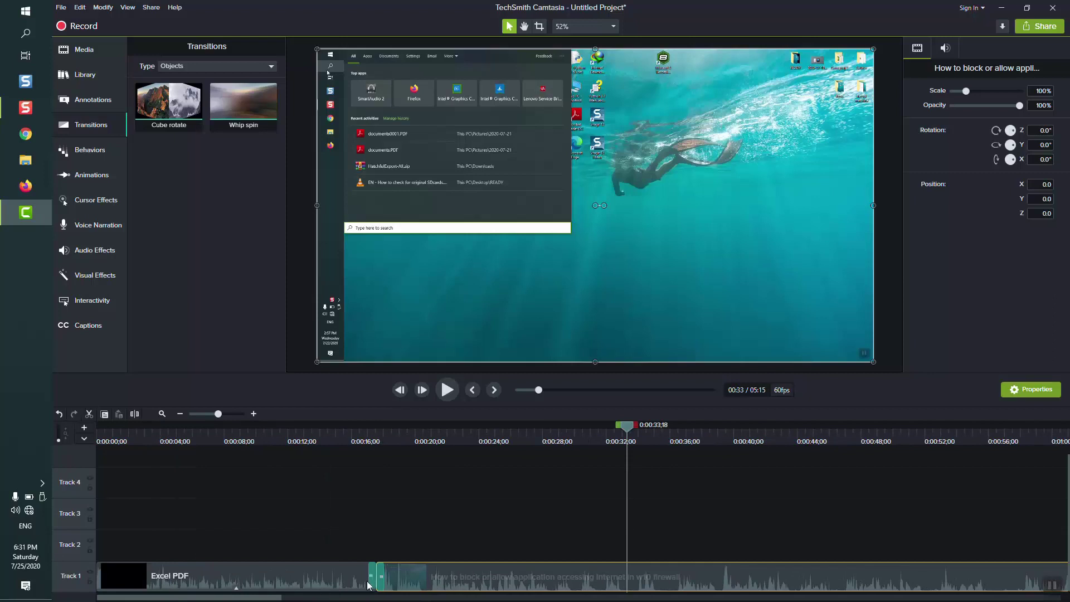
{"action": "left_click", "coordinate": [379, 572]}
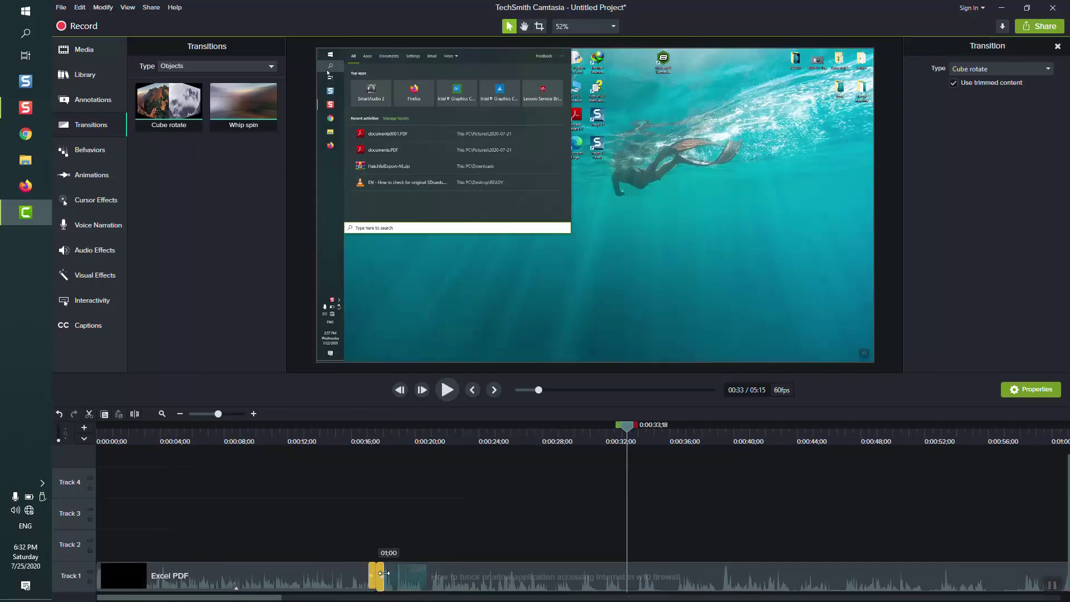
{"action": "left_click_drag", "start_coordinate": [385, 573], "coordinate": [394, 571]}
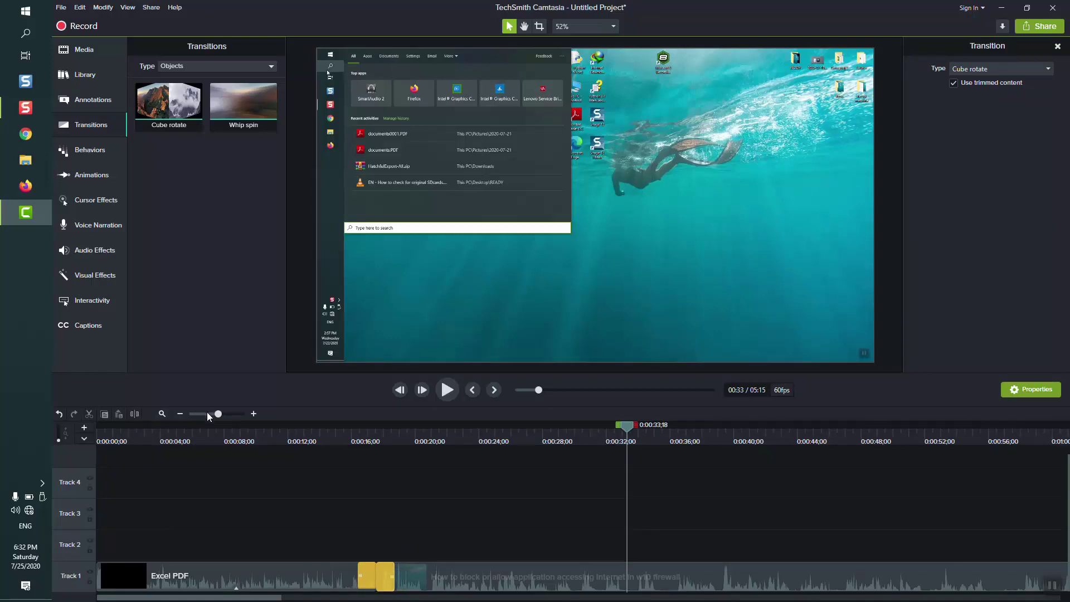
{"action": "left_click", "coordinate": [180, 415]}
{"action": "left_click", "coordinate": [179, 415]}
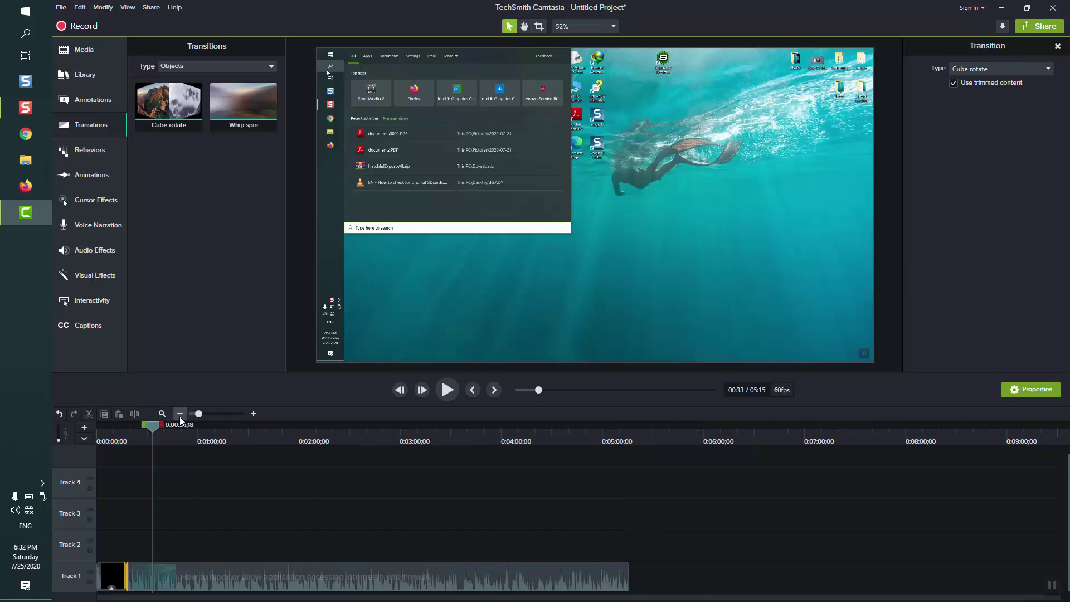
Place the YouTube like and subscribe green screen clip on Track 2, ending together with the Track 1 video.
{"action": "left_click", "coordinate": [103, 52]}
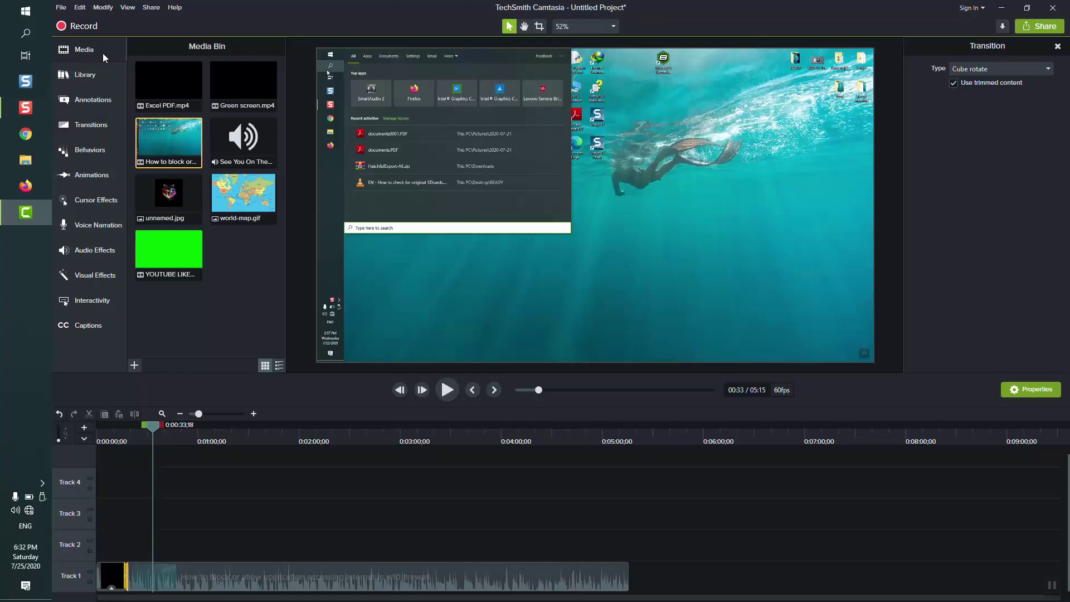
{"action": "left_click", "coordinate": [167, 266]}
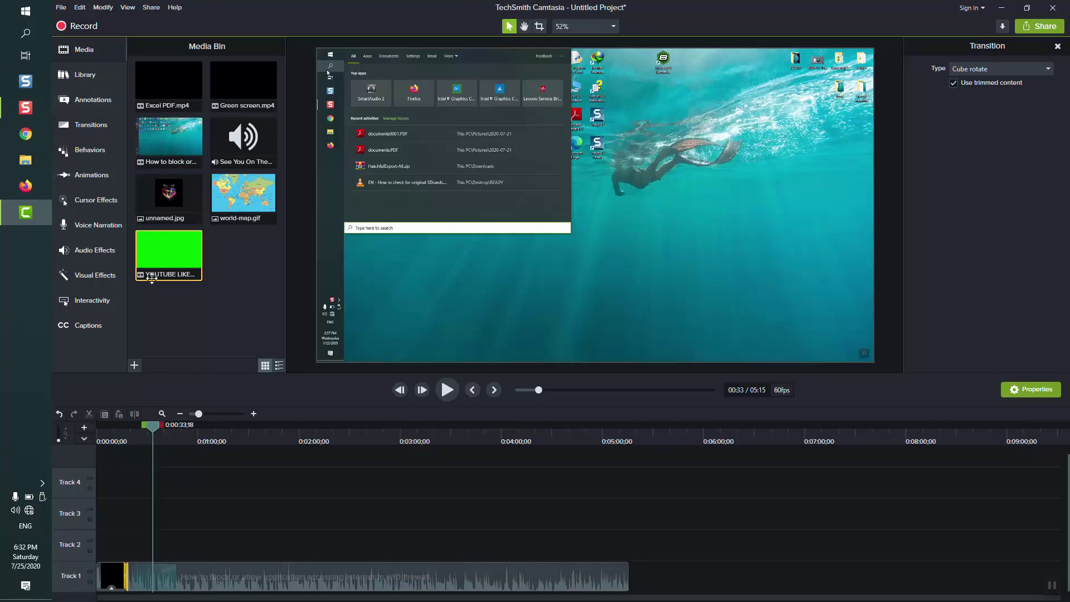
{"action": "left_click_drag", "start_coordinate": [152, 278], "coordinate": [604, 546]}
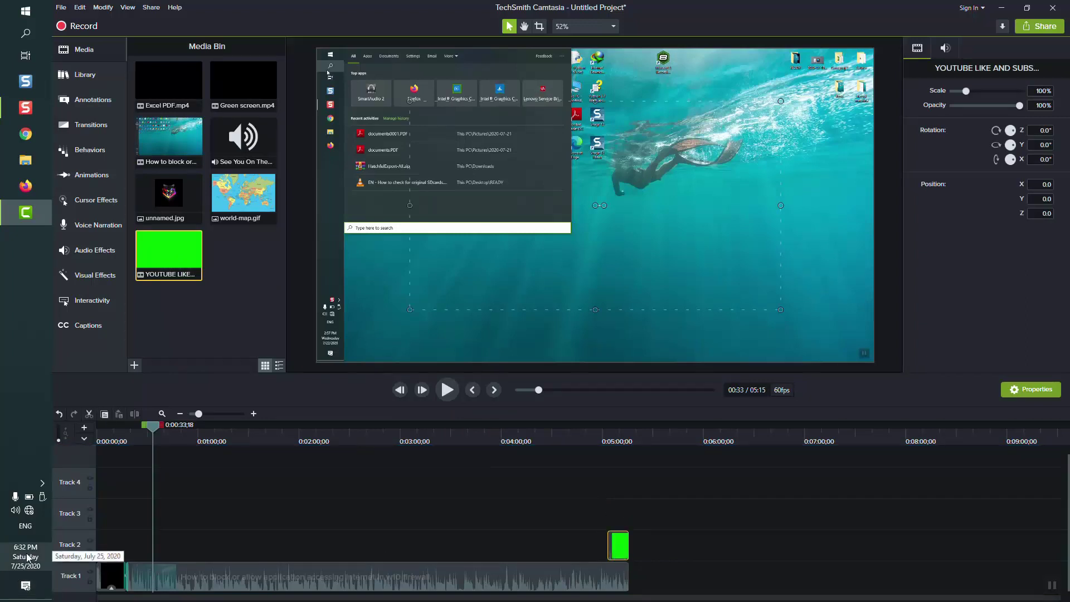
Mute the system sound and play the green screen clip over the video from 0:05:03;14.
{"action": "key", "text": "XF86AudioMute"}
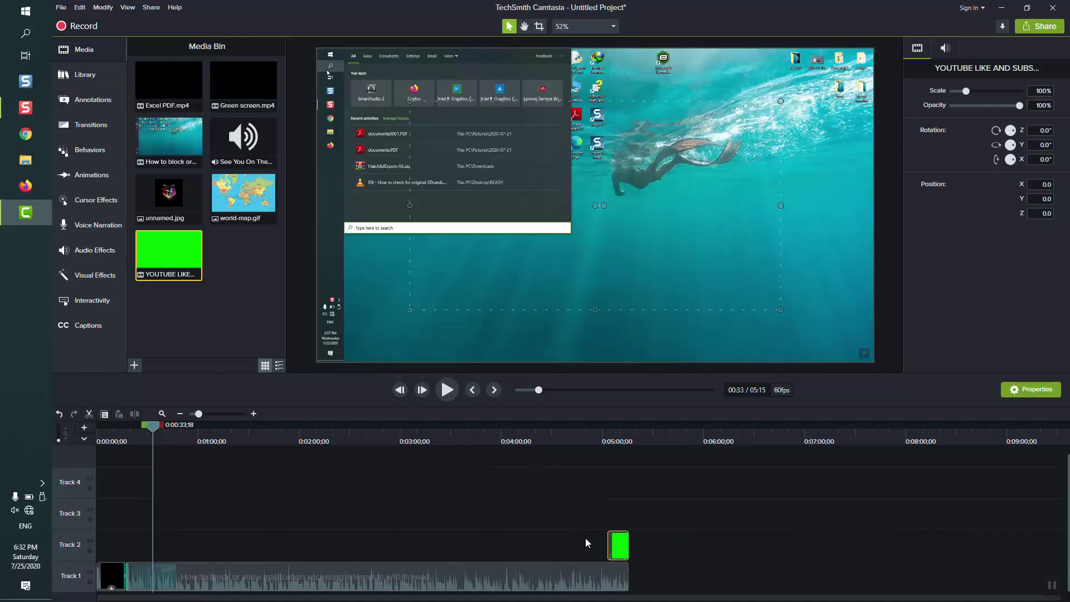
{"action": "left_click", "coordinate": [607, 432]}
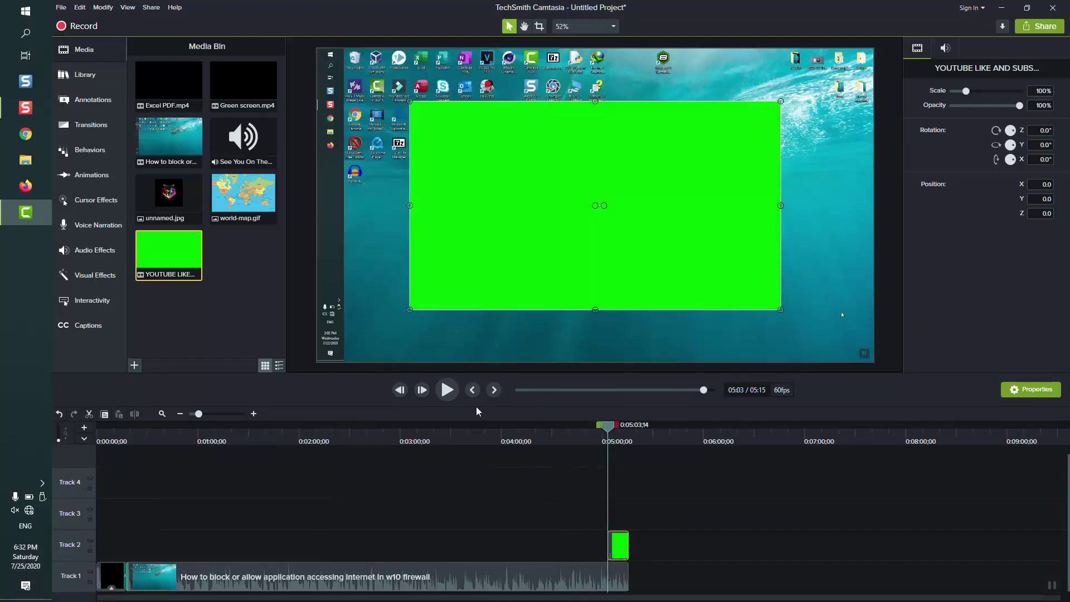
{"action": "left_click", "coordinate": [445, 389]}
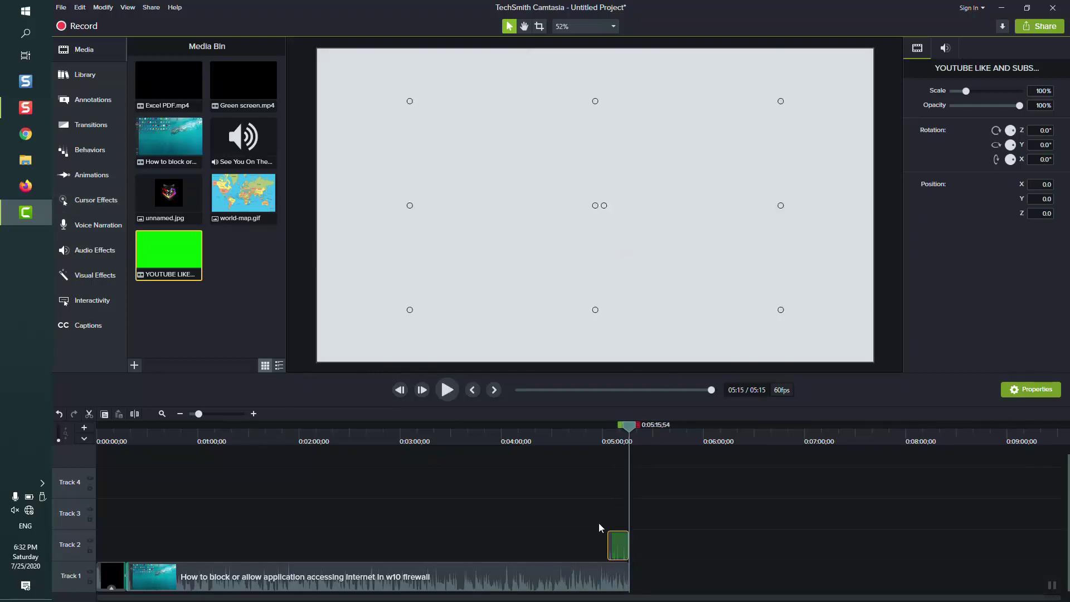
Apply the Remove a Color effect to the green screen clip on Track 2.
{"action": "left_click", "coordinate": [624, 550]}
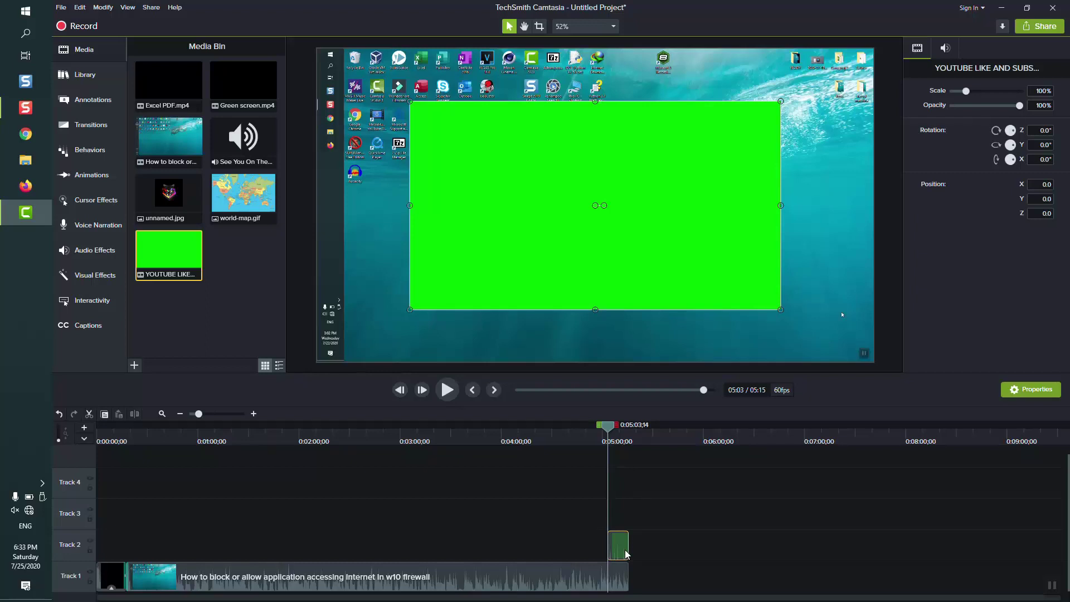
{"action": "left_click", "coordinate": [440, 571]}
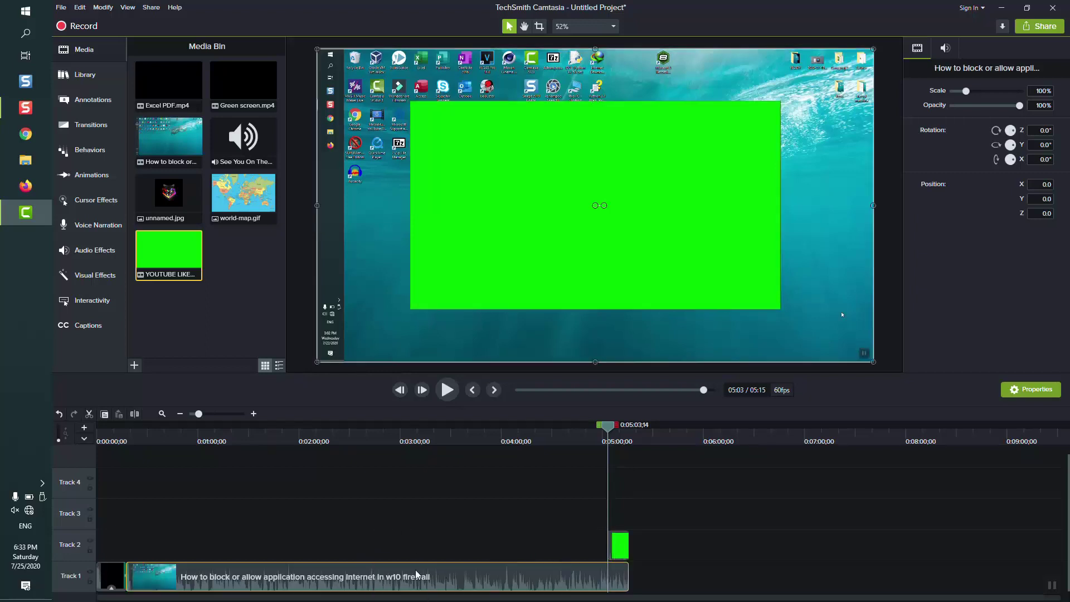
{"action": "left_click", "coordinate": [619, 552]}
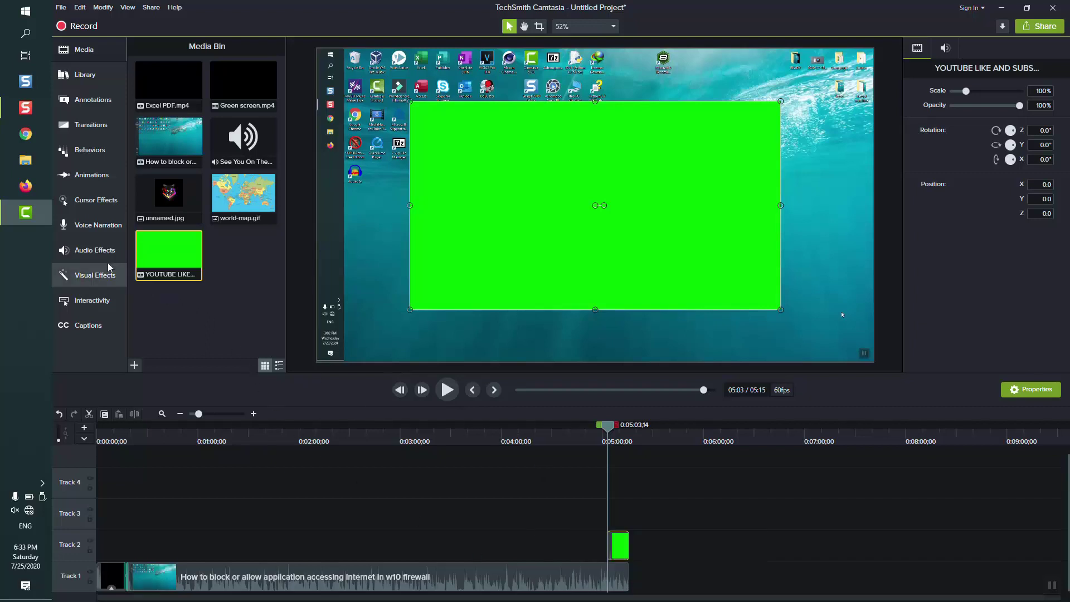
{"action": "left_click", "coordinate": [98, 279]}
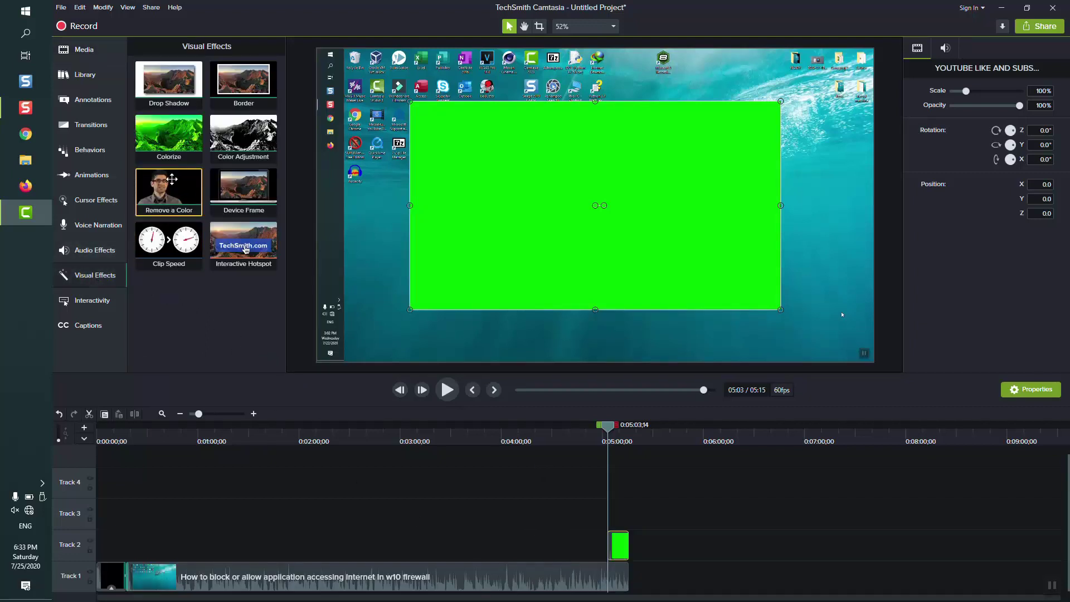
{"action": "left_click_drag", "start_coordinate": [230, 253], "coordinate": [619, 549]}
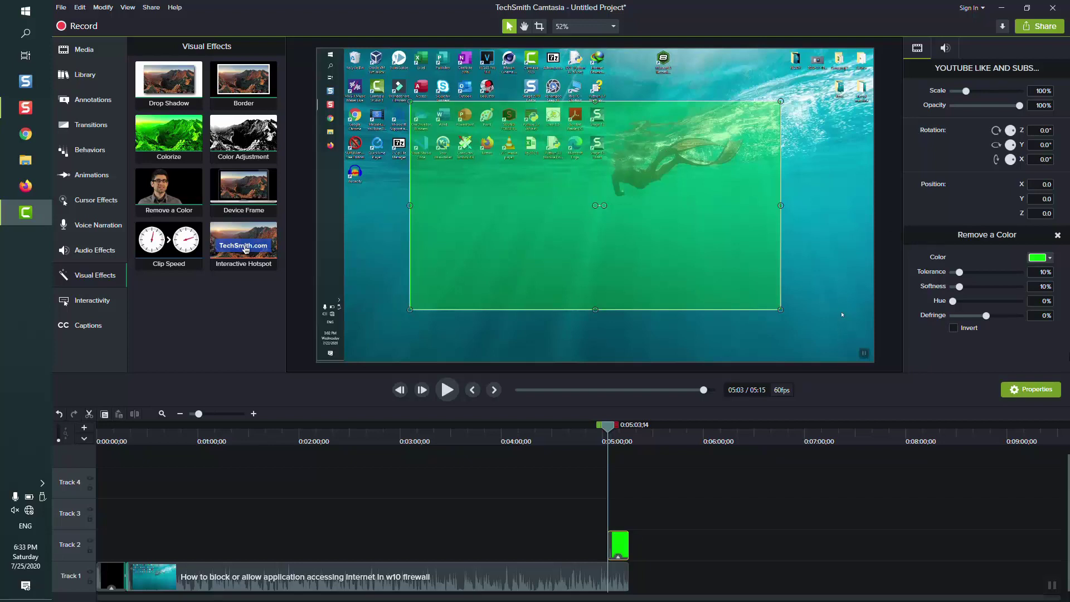
Raise the Remove a Color tolerance and softness to 39% each, checking the green removal by playing the clip.
{"action": "left_click_drag", "start_coordinate": [959, 273], "coordinate": [965, 287]}
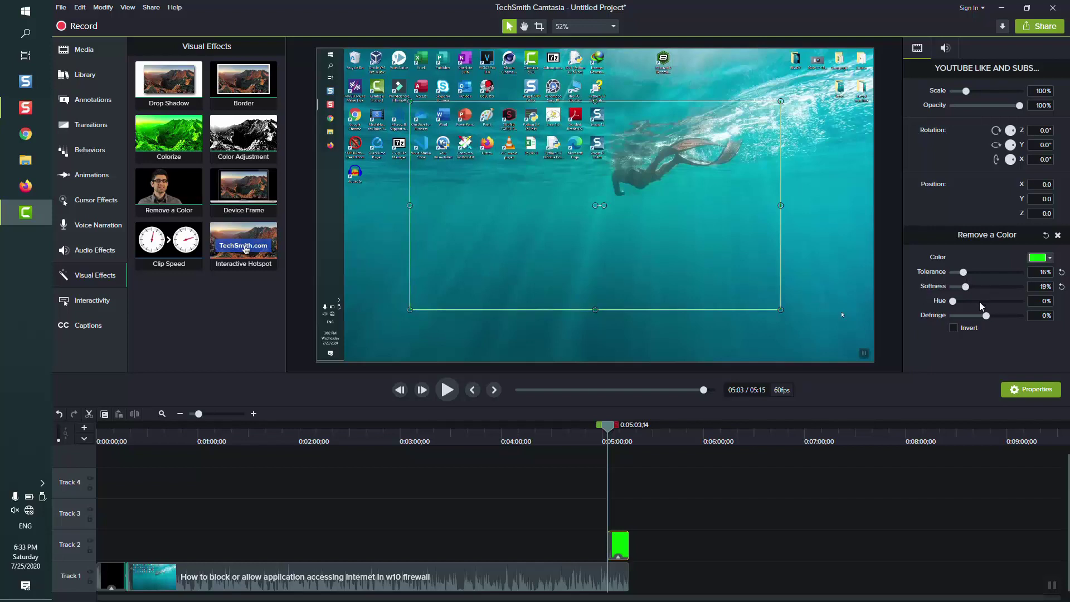
{"action": "left_click", "coordinate": [447, 390]}
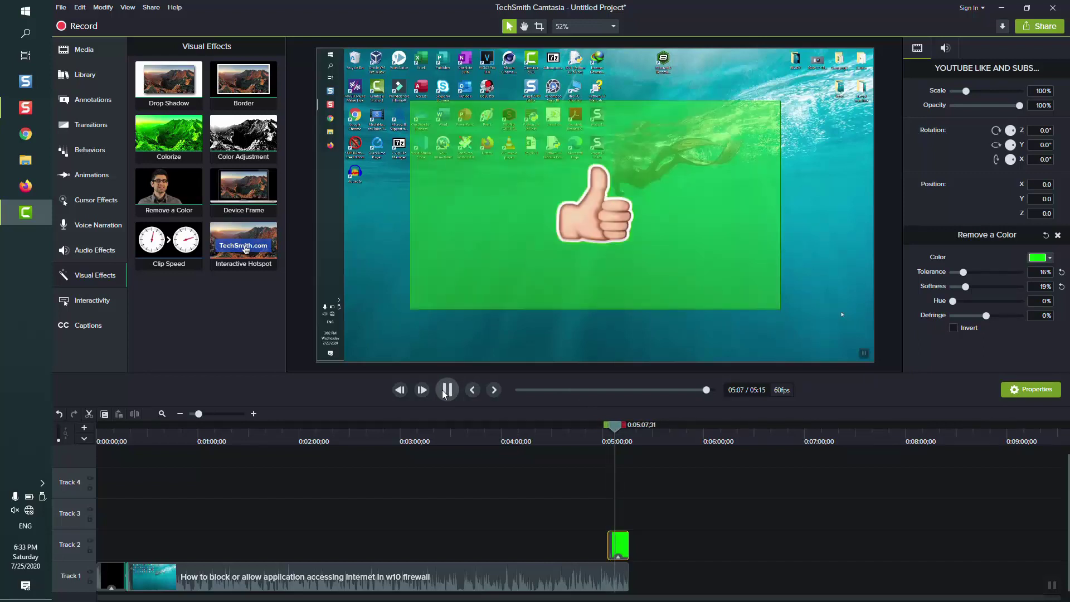
{"action": "left_click", "coordinate": [445, 391]}
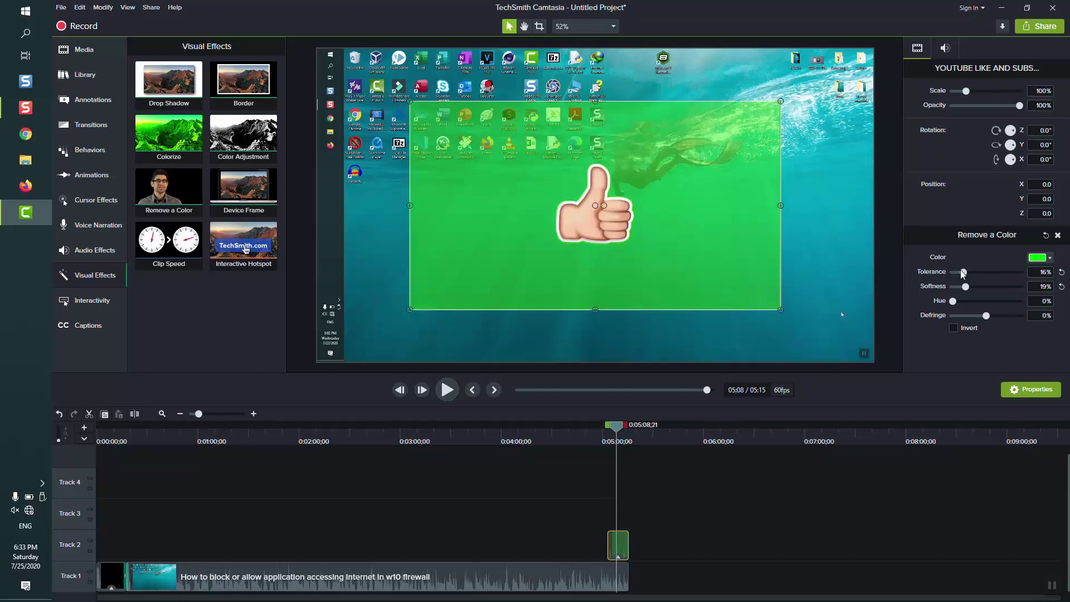
{"action": "left_click_drag", "start_coordinate": [966, 272], "coordinate": [970, 272]}
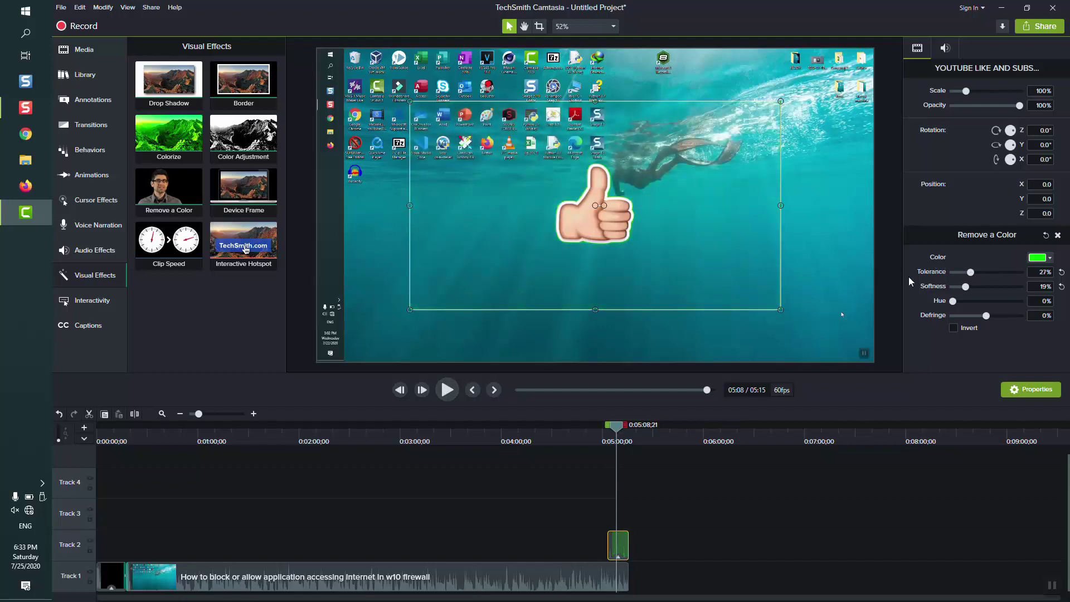
{"action": "left_click", "coordinate": [445, 390]}
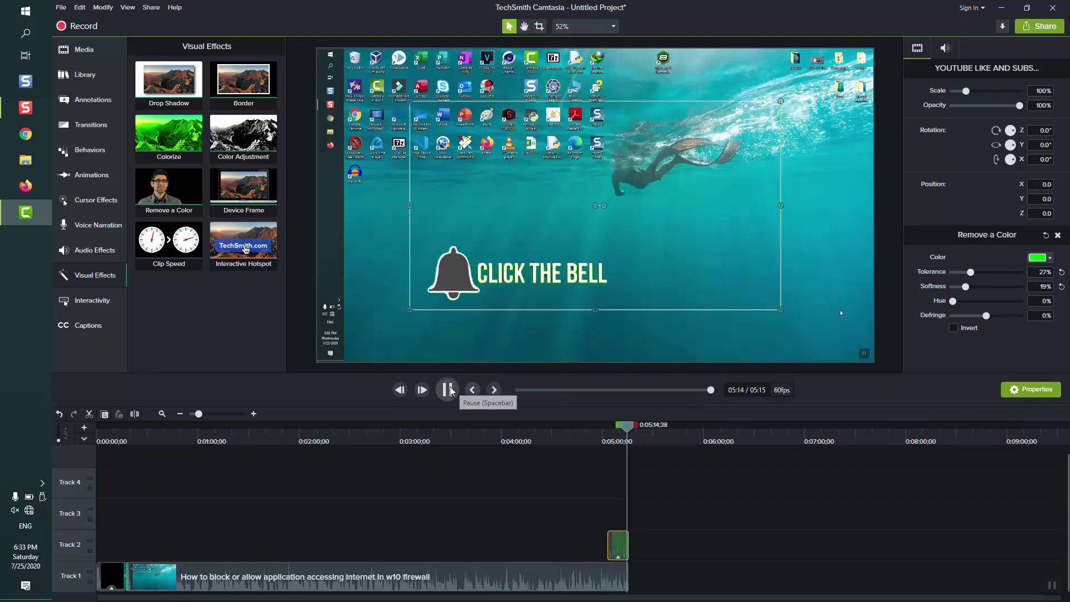
{"action": "left_click_drag", "start_coordinate": [964, 290], "coordinate": [969, 289]}
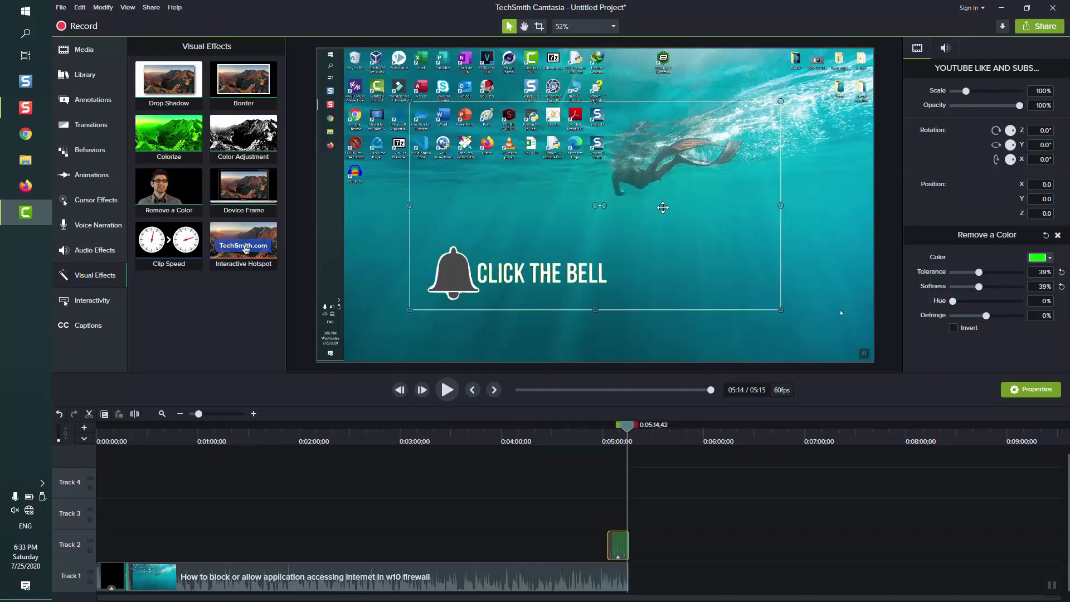
Try to sample the color to remove from the background video outside the green screen overlay.
{"action": "left_click", "coordinate": [1042, 258]}
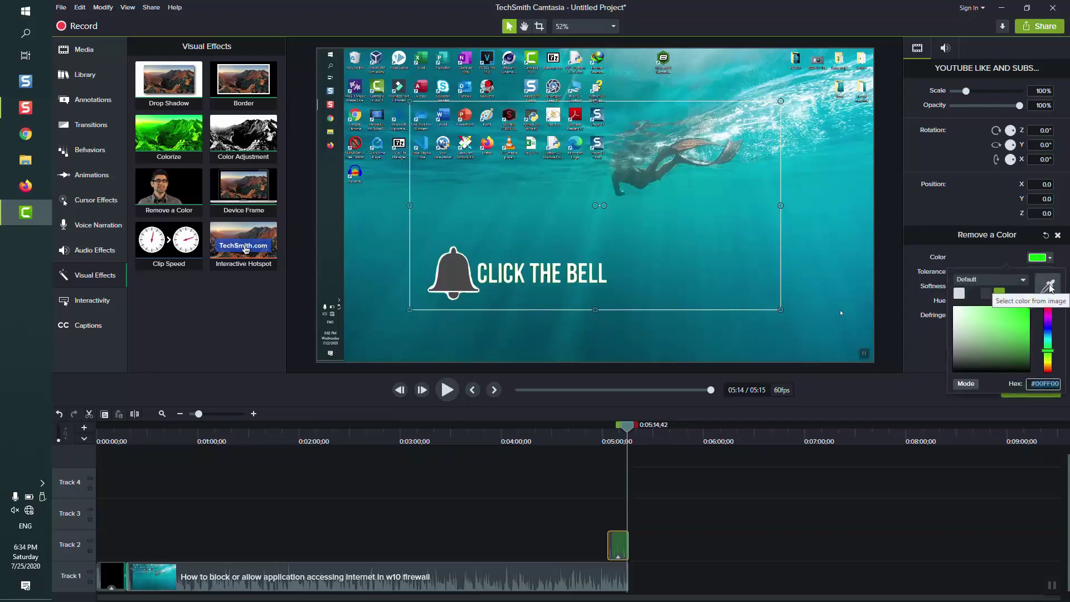
{"action": "left_click", "coordinate": [1050, 287]}
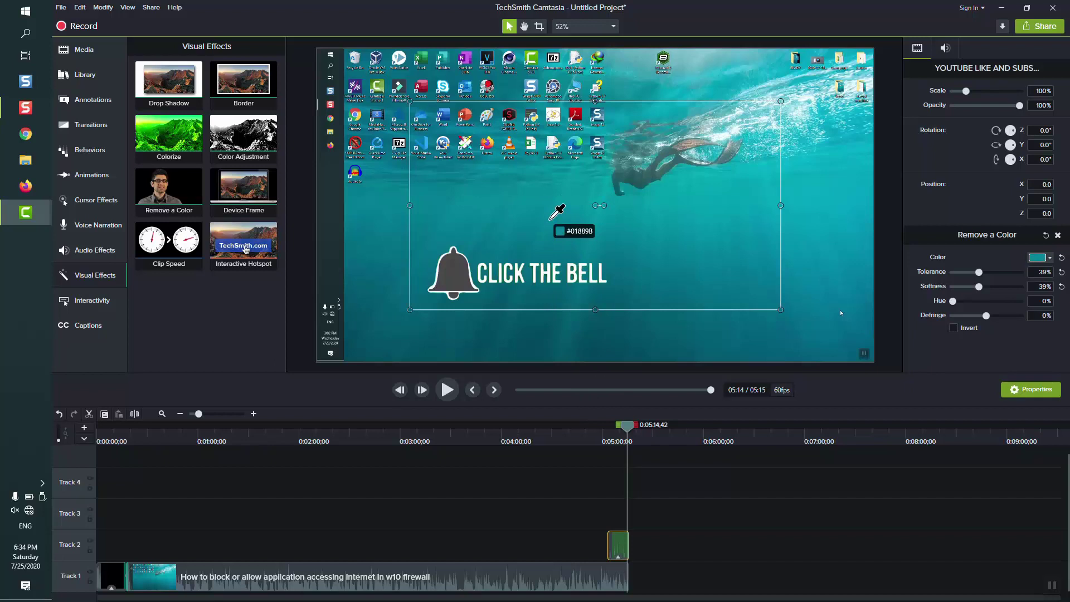
{"action": "left_click", "coordinate": [814, 248]}
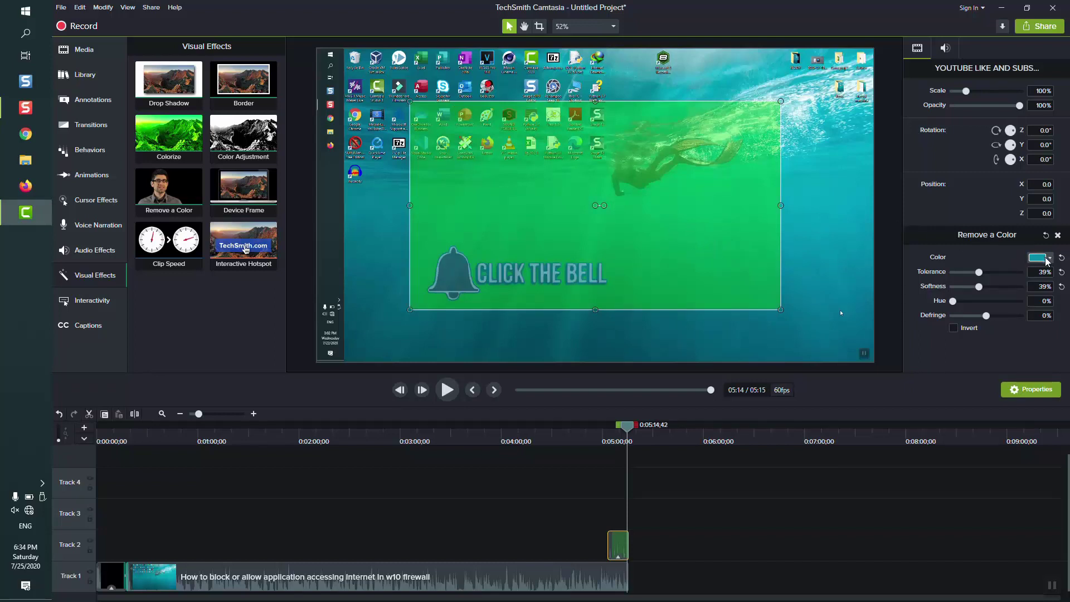
Undo the color sampling and earlier edits until only the first clip remains on Track 1.
{"action": "key", "text": "ctrl+z"}
{"action": "key", "text": "ctrl+z"}
{"action": "key", "text": "ctrl+z"}
{"action": "key", "text": "ctrl+z"}
{"action": "key", "text": "ctrl+z"}
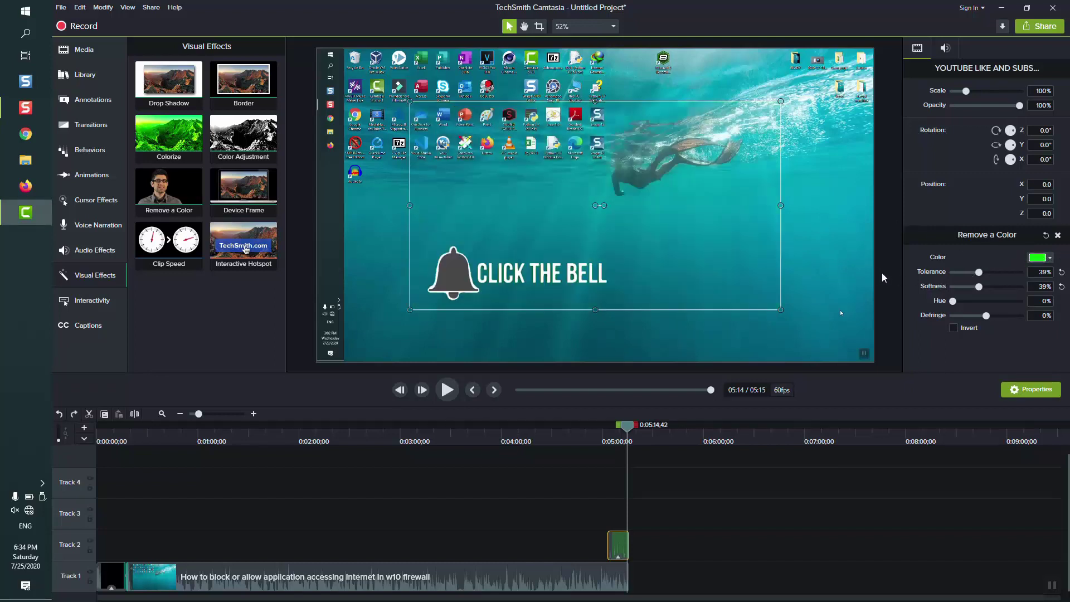
{"action": "key", "text": "ctrl+z"}
{"action": "key", "text": "ctrl+z"}
{"action": "key", "text": "ctrl+z"}
{"action": "key", "text": "ctrl+z"}
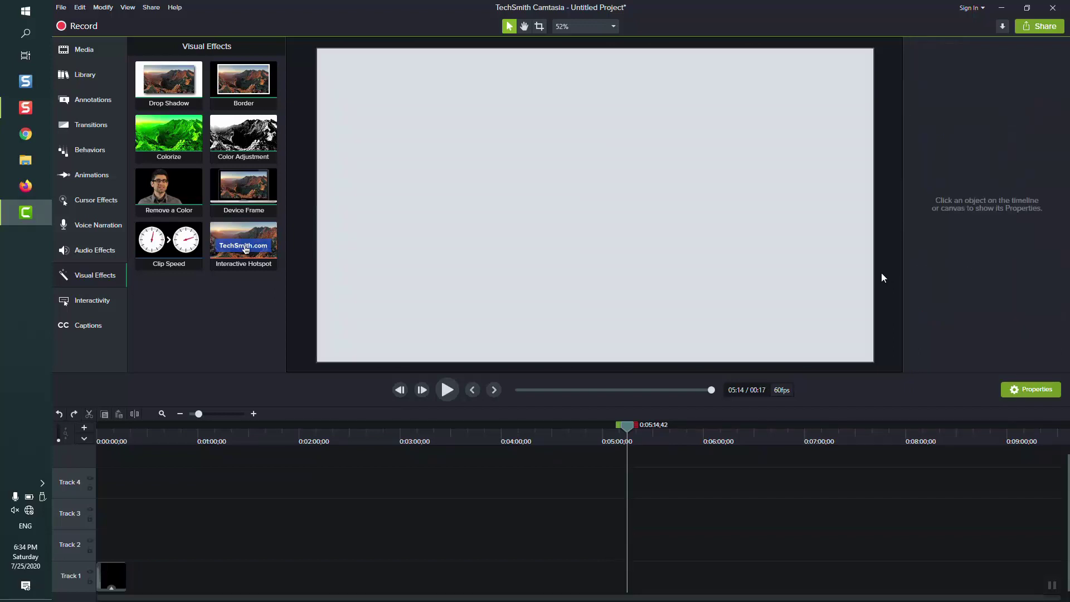
Place the firewall video after the first clip on Track 1 and the green screen clip on Track 2 near its end.
{"action": "left_click", "coordinate": [85, 50]}
{"action": "left_click", "coordinate": [175, 269]}
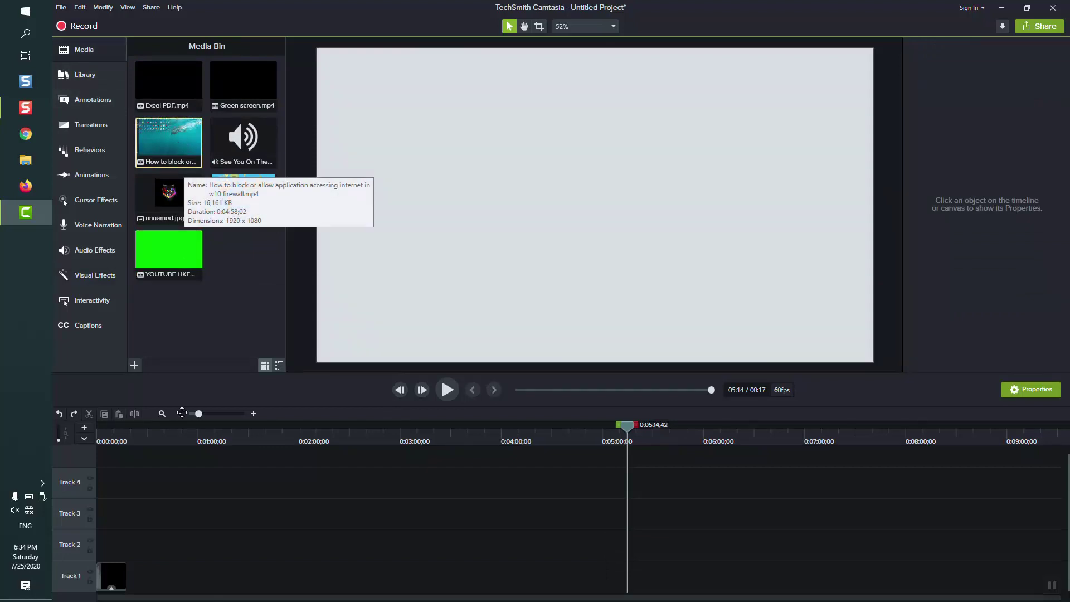
{"action": "left_click_drag", "start_coordinate": [181, 143], "coordinate": [116, 591]}
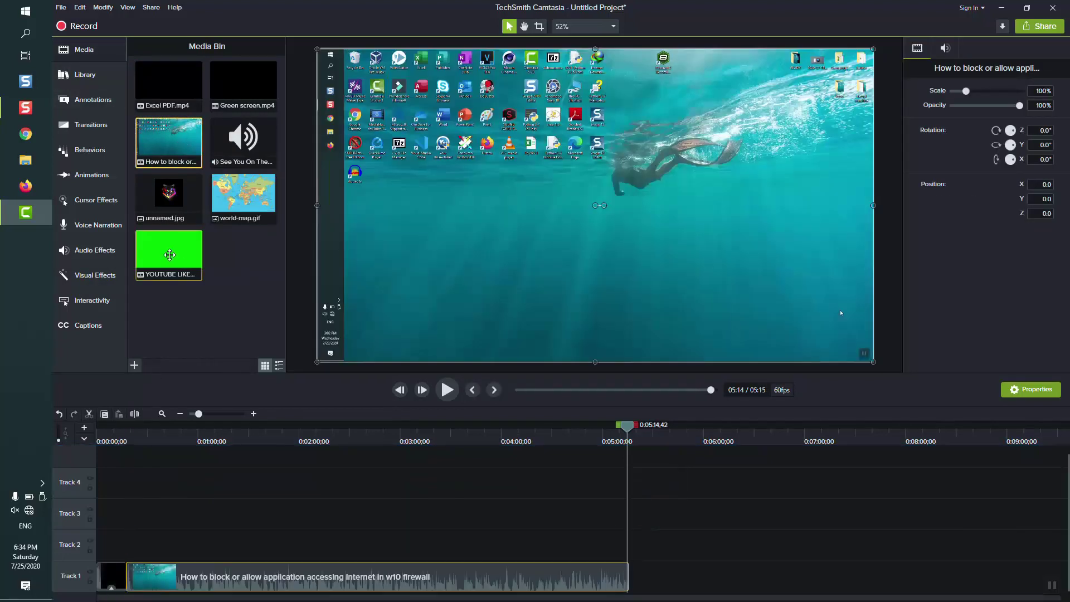
{"action": "left_click_drag", "start_coordinate": [169, 253], "coordinate": [613, 544]}
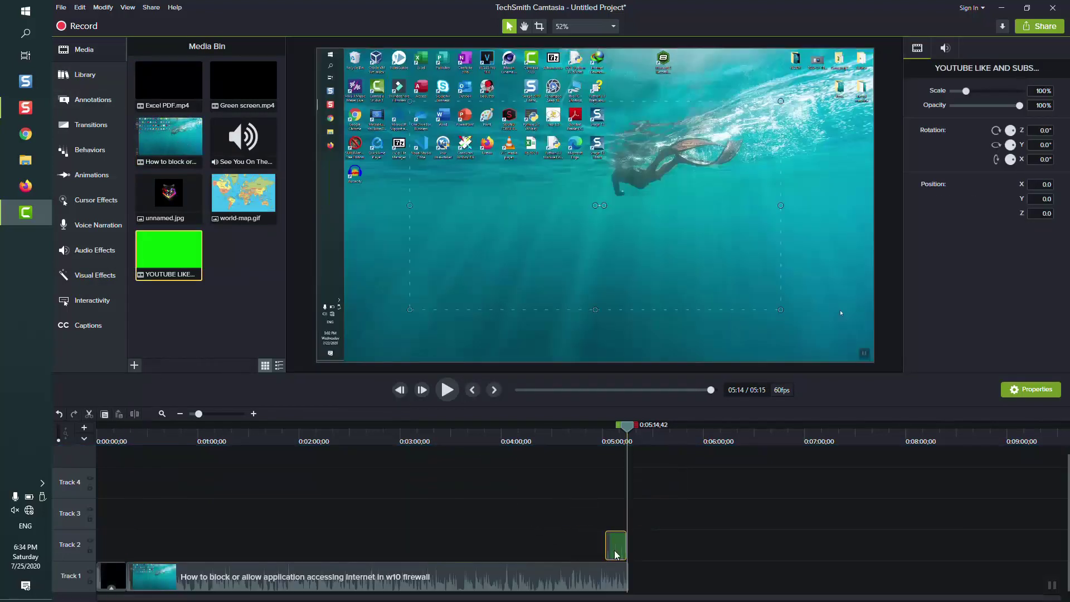
Add the Remove a Color effect to the re-placed green screen clip on Track 2.
{"action": "left_click", "coordinate": [89, 249]}
{"action": "left_click", "coordinate": [92, 275]}
{"action": "left_click_drag", "start_coordinate": [171, 212], "coordinate": [616, 544]}
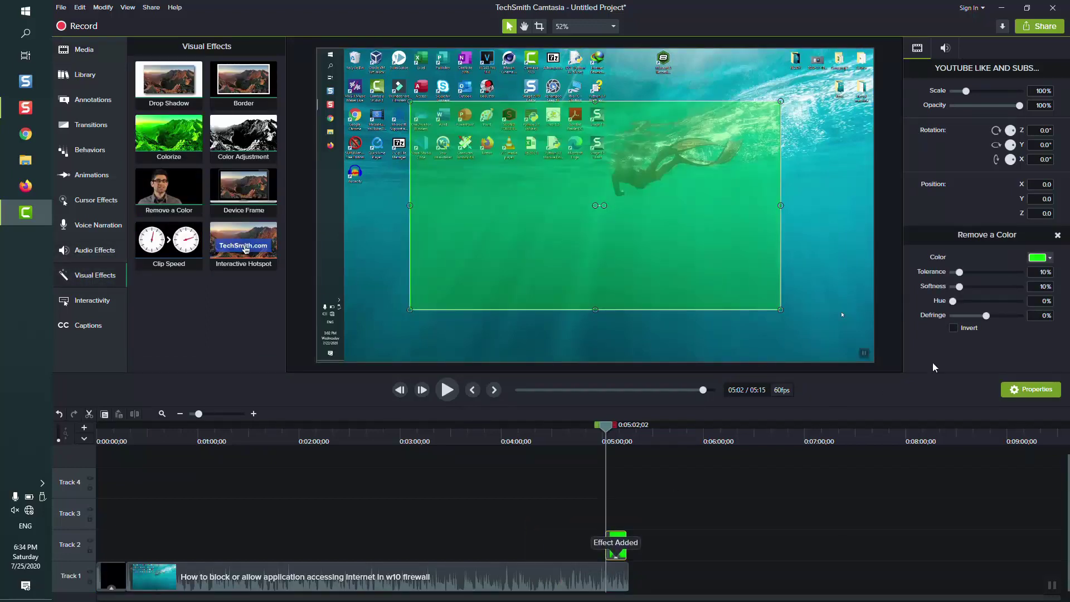
Try to sample the color to remove from the semi-transparent green area over the background video.
{"action": "left_click", "coordinate": [1045, 258]}
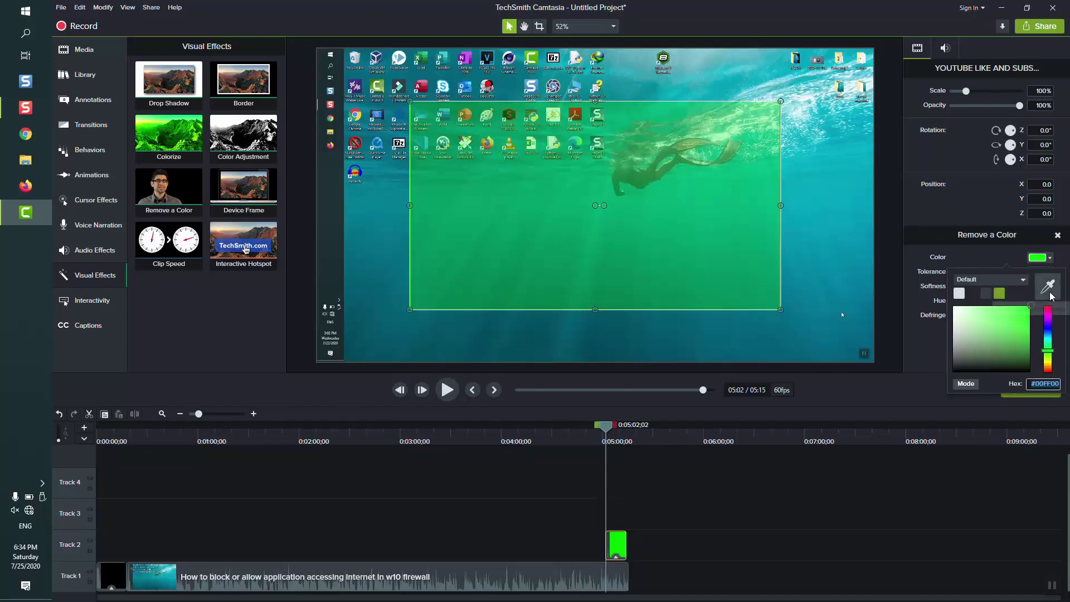
{"action": "left_click", "coordinate": [1050, 296]}
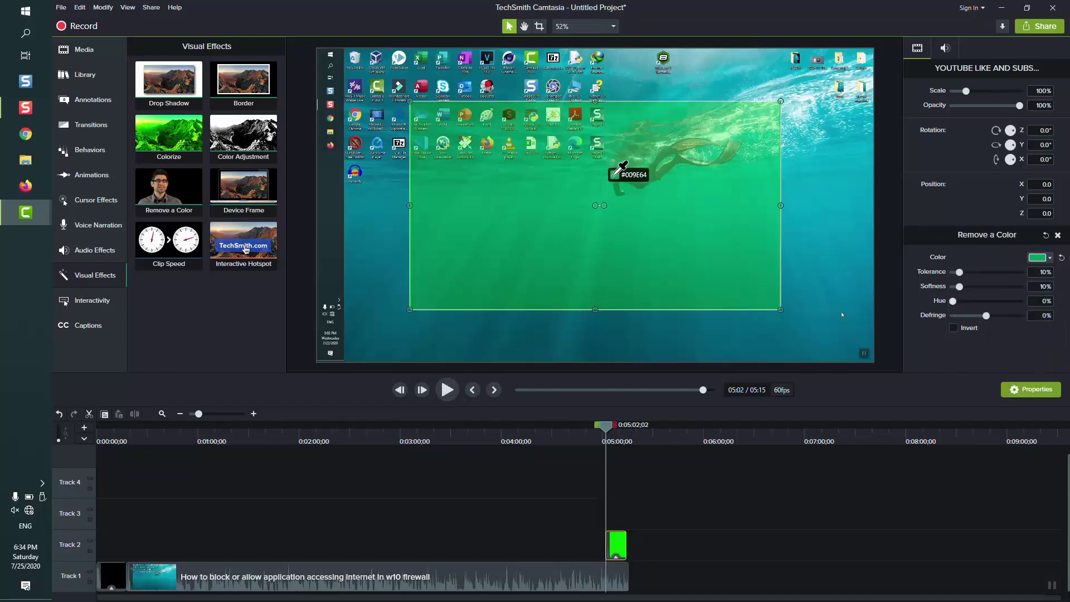
{"action": "left_click", "coordinate": [628, 214]}
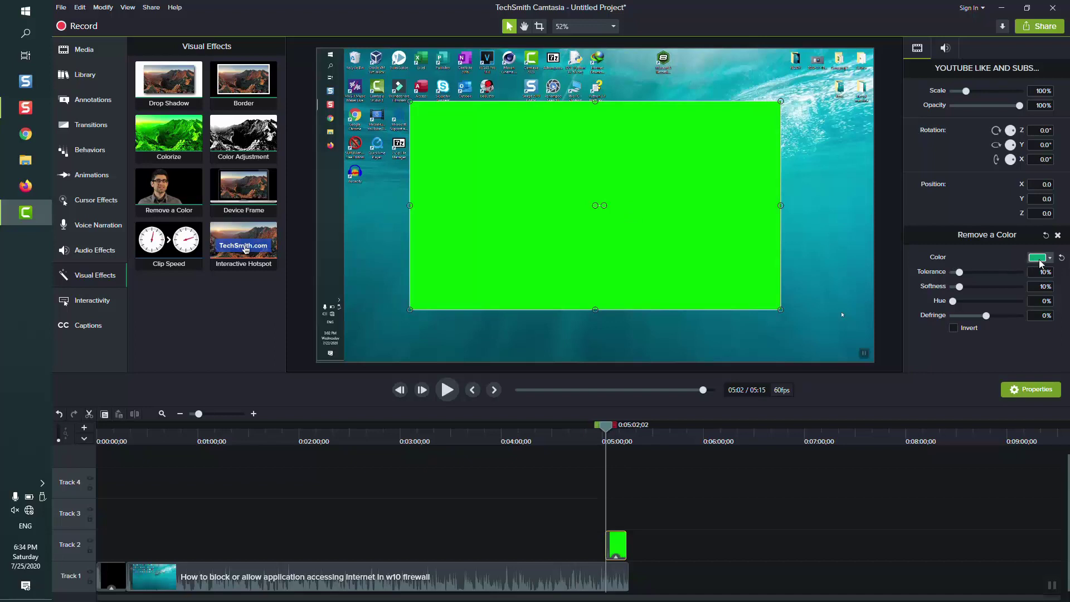
Sample the solid green of the overlay as the color for Remove a Color.
{"action": "left_click", "coordinate": [1042, 258]}
{"action": "left_click", "coordinate": [1048, 286]}
{"action": "left_click", "coordinate": [657, 233]}
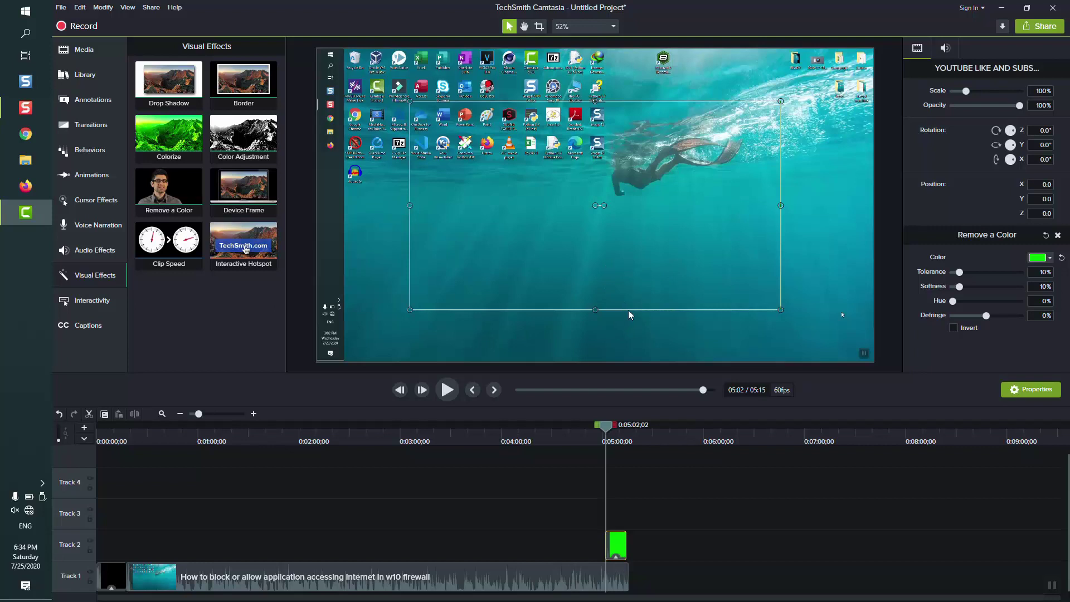
Move the green screen overlay into the canvas's lower-right corner and scale it down to about 37.8%.
{"action": "left_click_drag", "start_coordinate": [630, 308], "coordinate": [716, 356]}
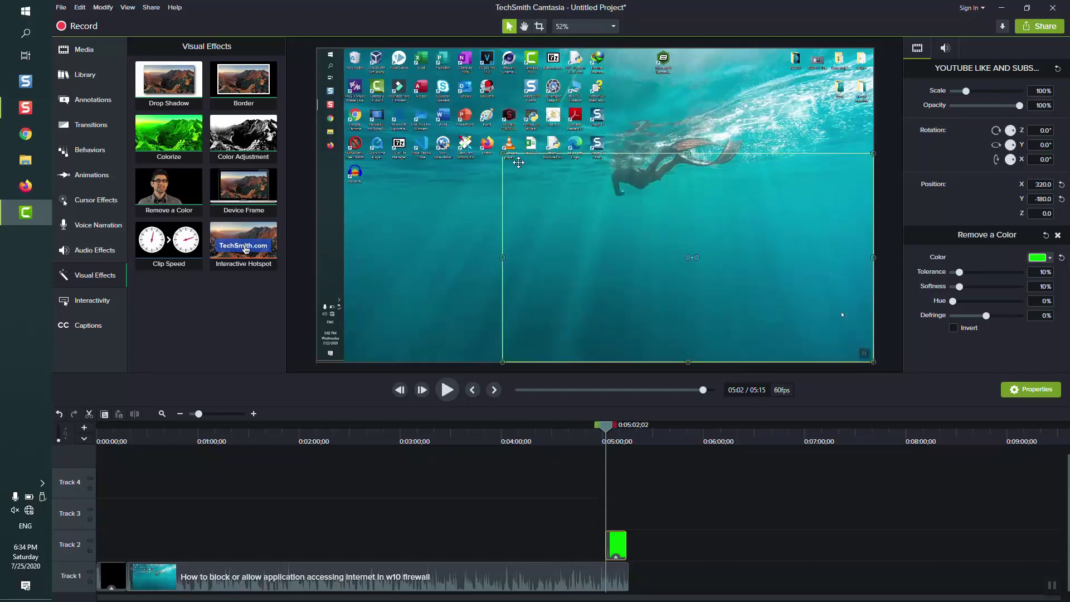
{"action": "left_click_drag", "start_coordinate": [502, 152], "coordinate": [733, 283]}
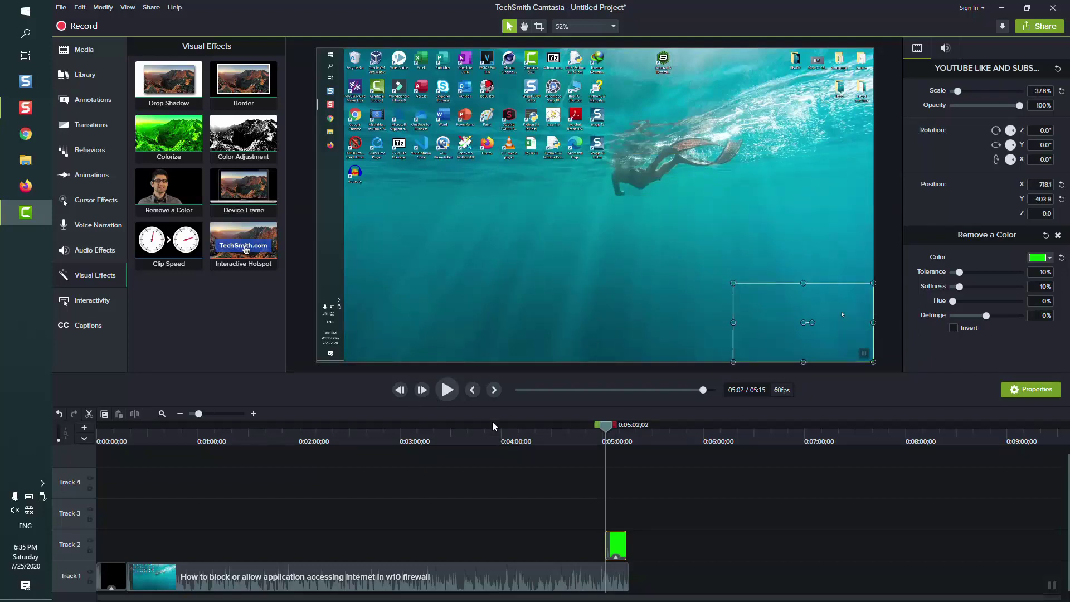
Set the overlay's Remove a Color tolerance to 28% and softness to 67%, and play it through to the end.
{"action": "left_click", "coordinate": [453, 383]}
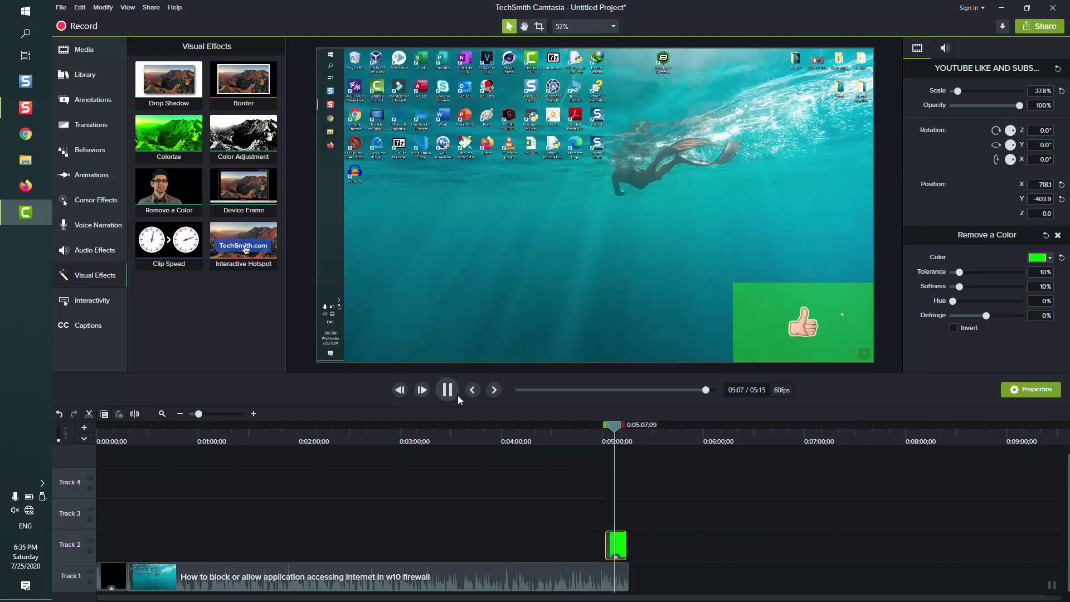
{"action": "left_click", "coordinate": [804, 327]}
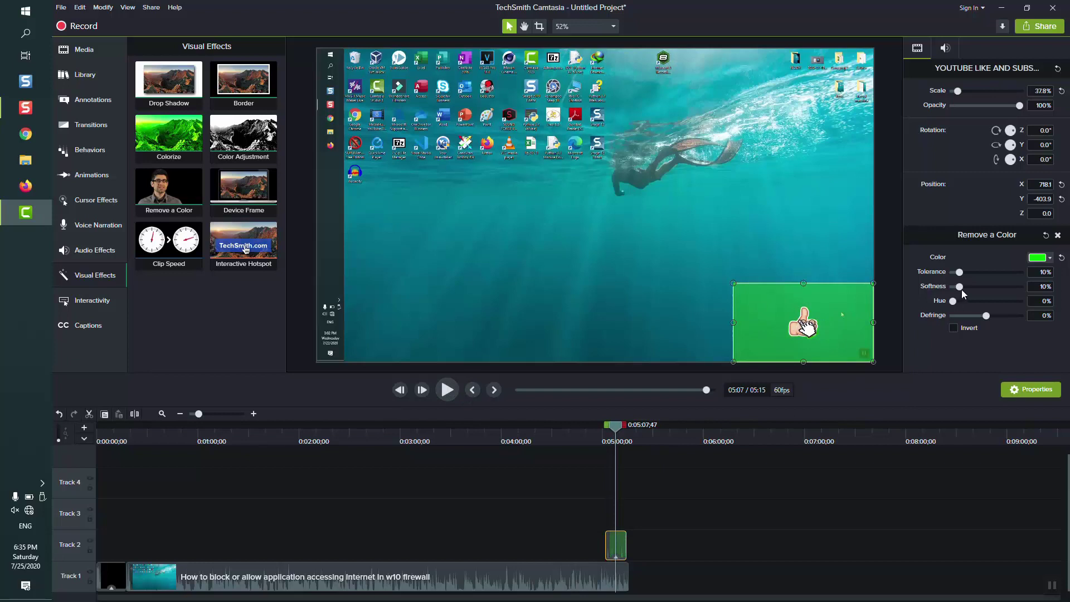
{"action": "left_click_drag", "start_coordinate": [961, 290], "coordinate": [975, 273]}
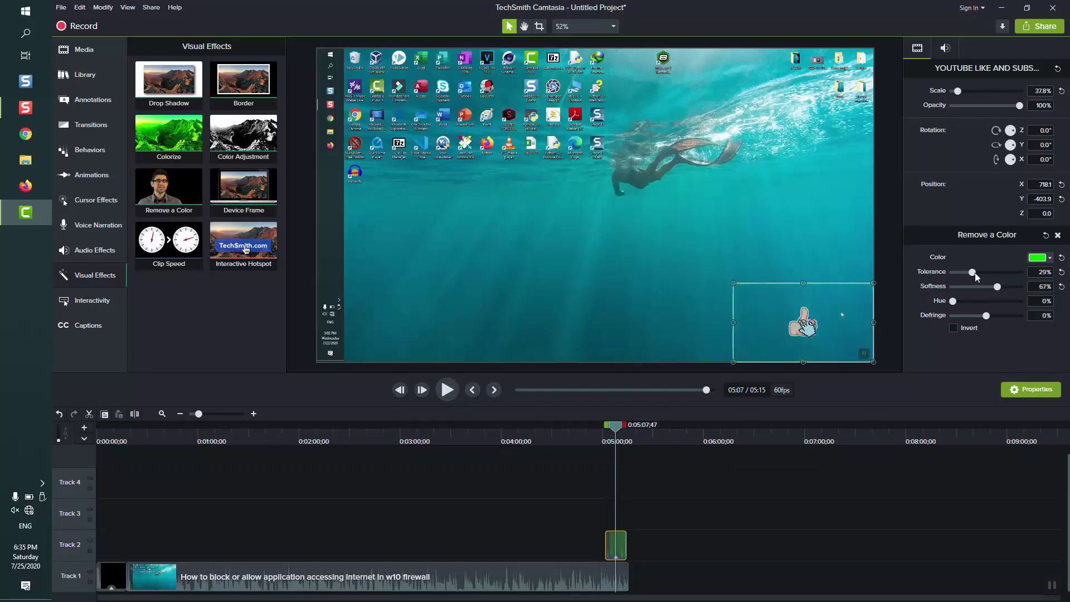
{"action": "left_click", "coordinate": [438, 391]}
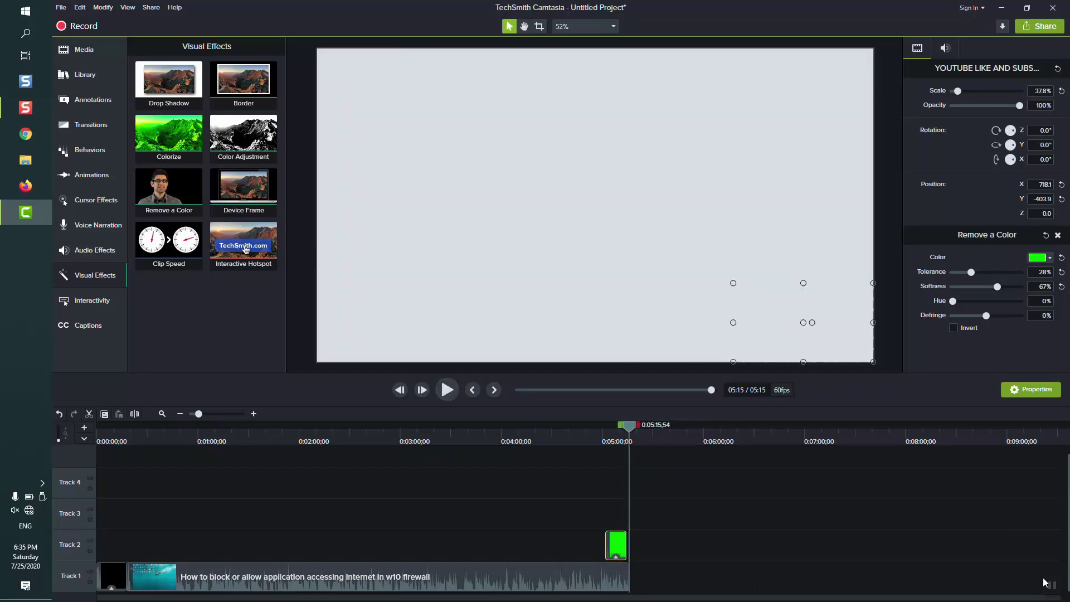
Open the firewall video on Track 1 for audio editing and slightly lower its volume level.
{"action": "left_click", "coordinate": [405, 573]}
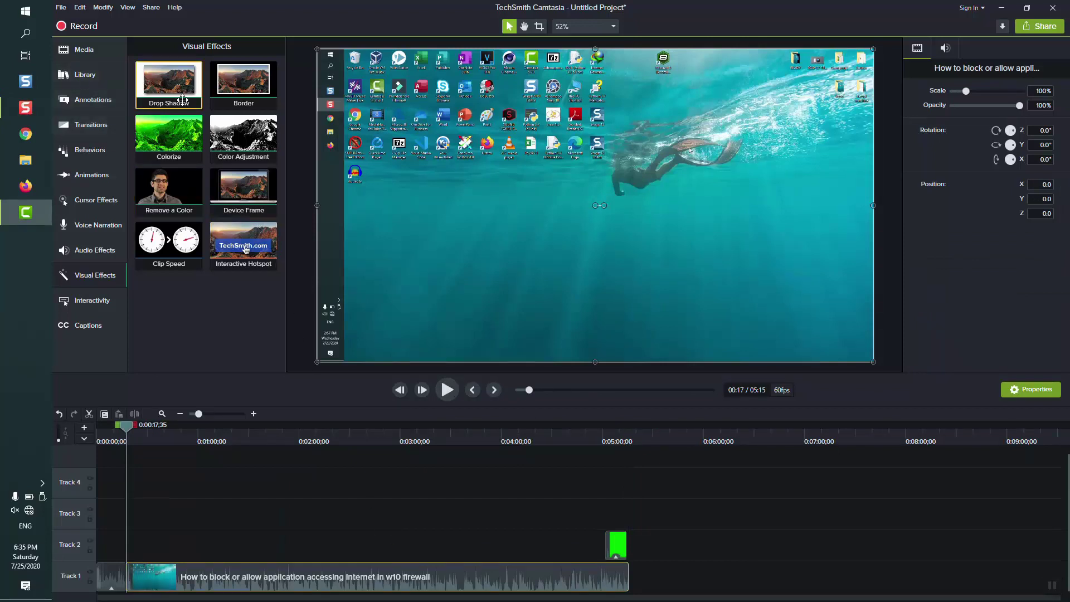
{"action": "left_click", "coordinate": [91, 53]}
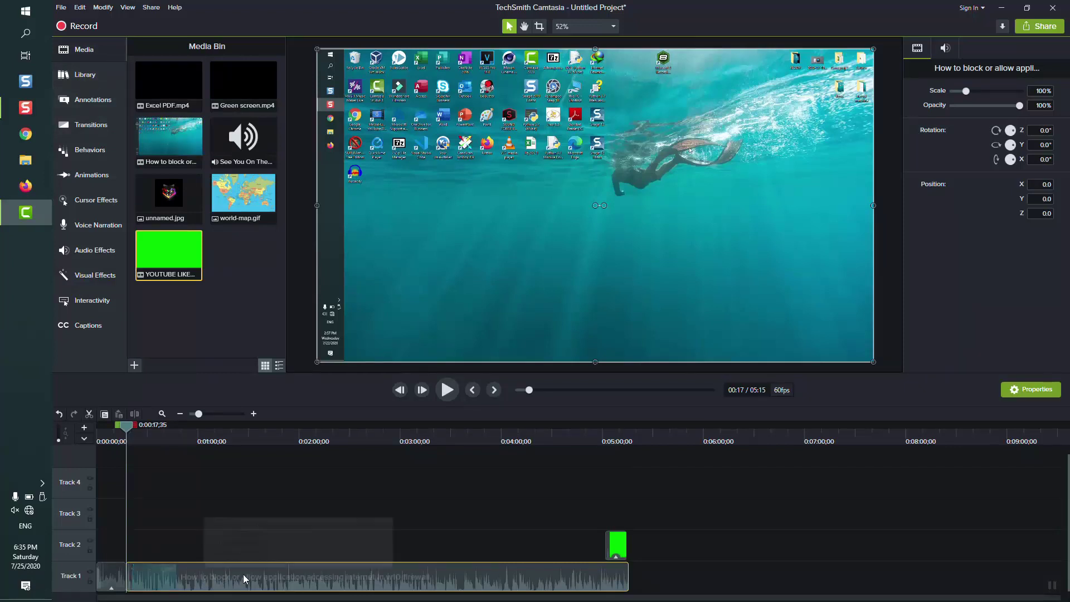
{"action": "right_click", "coordinate": [197, 581]}
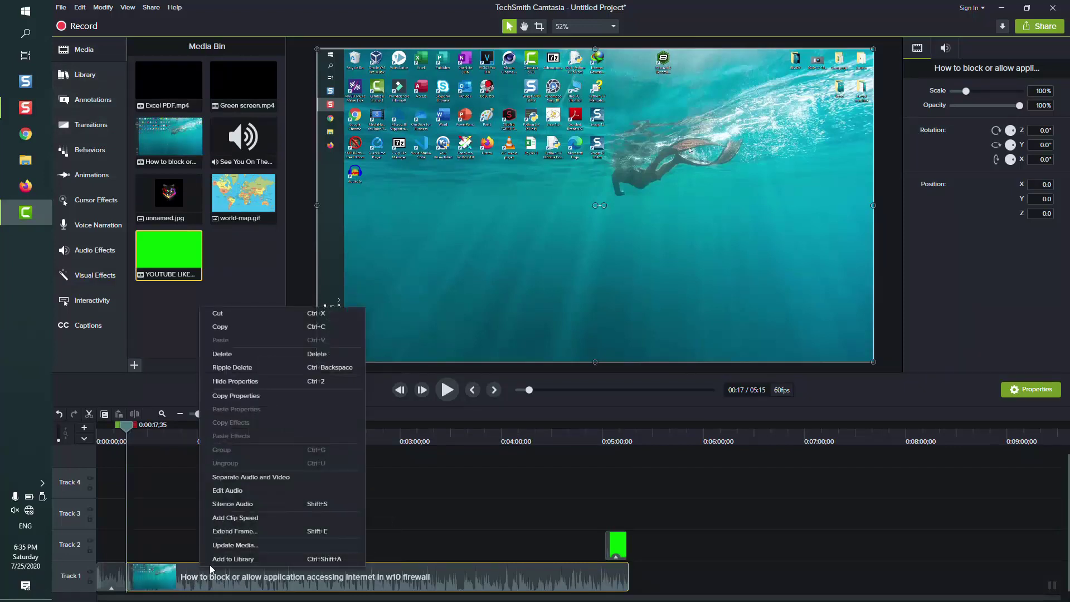
{"action": "left_click", "coordinate": [235, 493]}
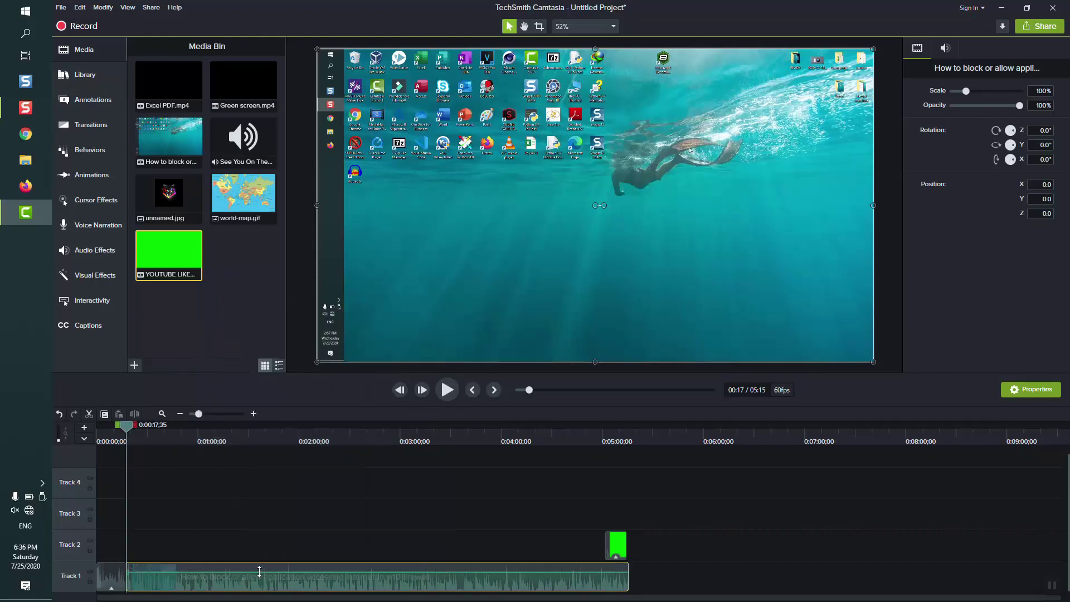
{"action": "left_click_drag", "start_coordinate": [259, 571], "coordinate": [257, 575]}
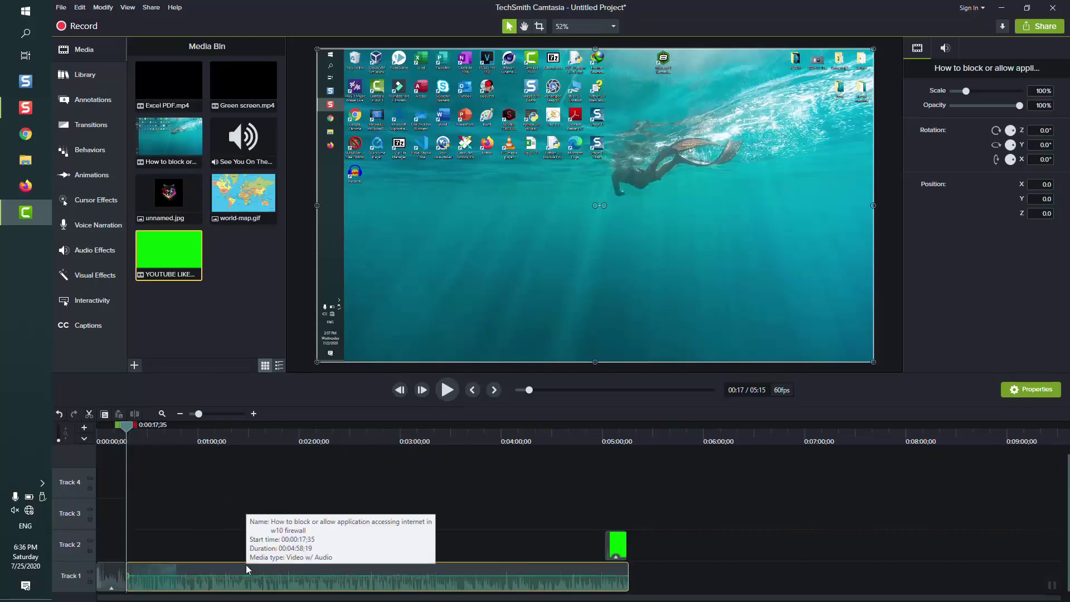
Separate the audio from the firewall video on Track 1 and select the separated audio clip on Track 2.
{"action": "right_click", "coordinate": [236, 565]}
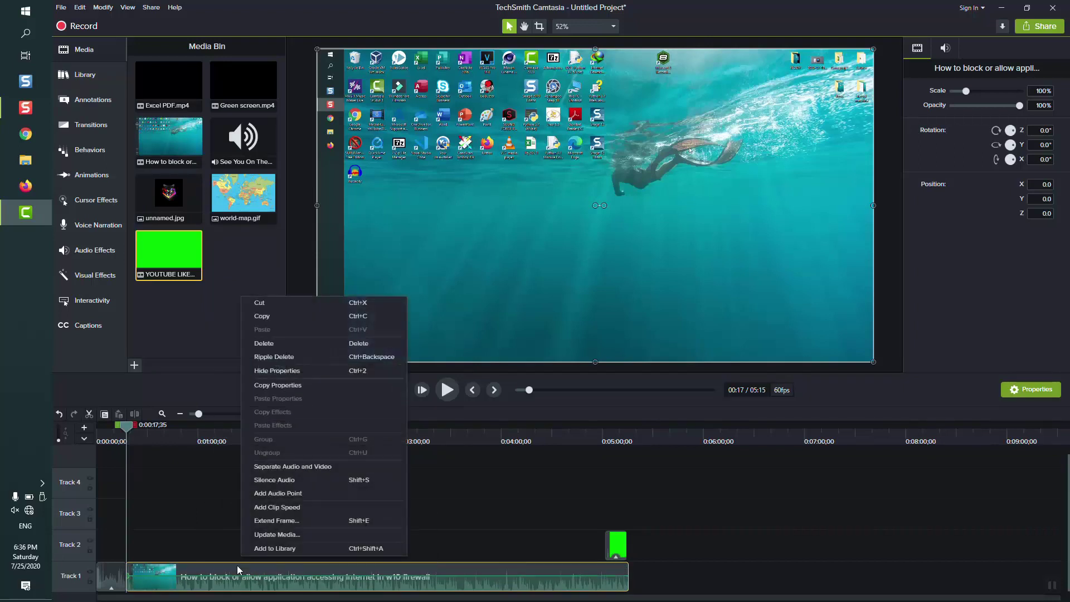
{"action": "left_click", "coordinate": [289, 470]}
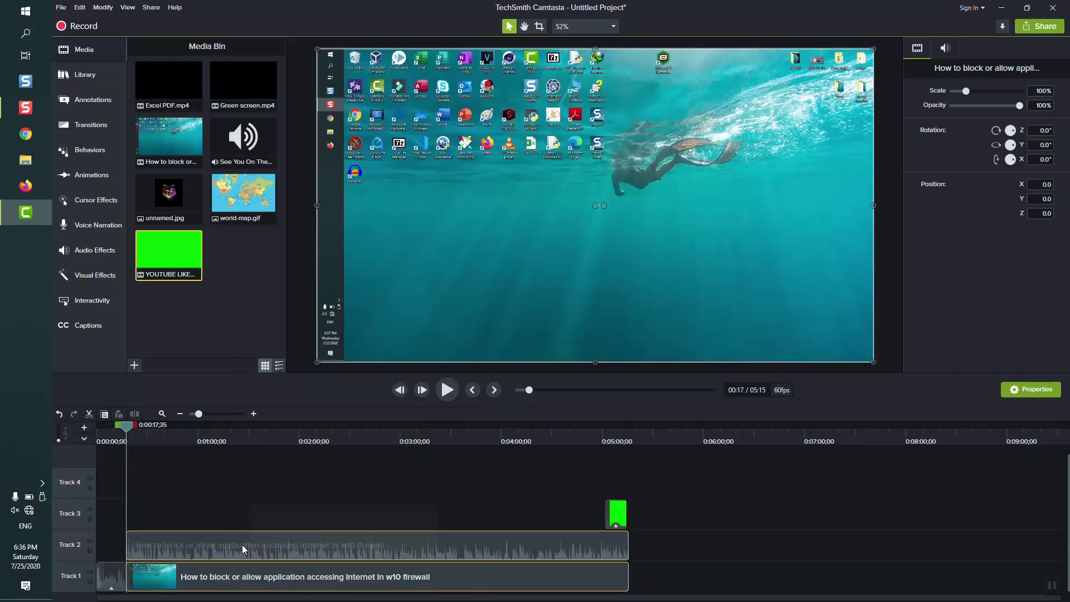
{"action": "left_click_drag", "start_coordinate": [241, 543], "coordinate": [201, 551]}
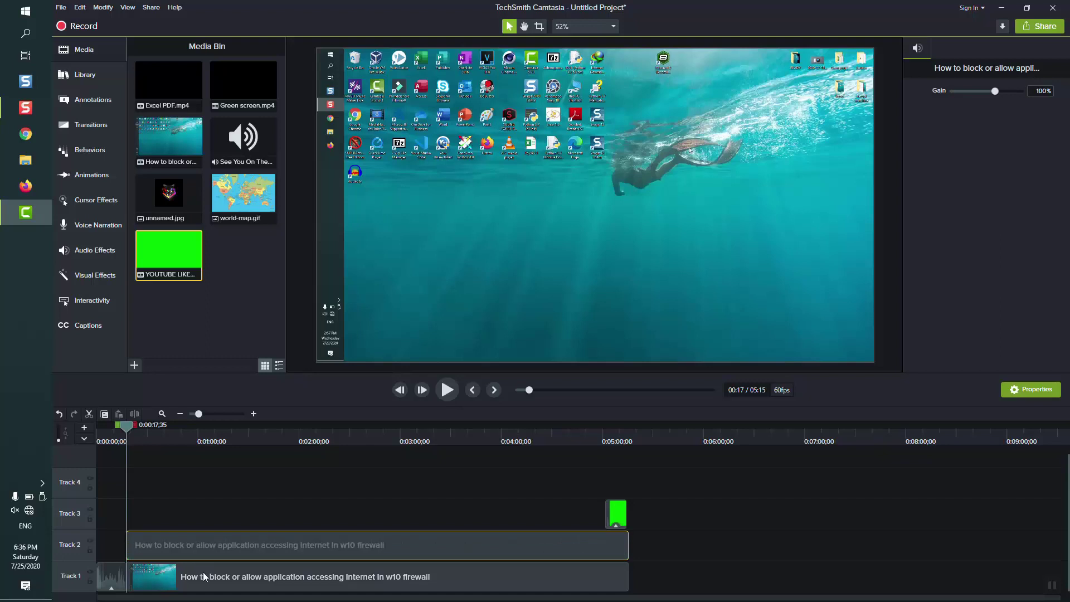
Add the Noise Removal and Audio Compression effects to the separated audio clip on Track 2.
{"action": "left_click", "coordinate": [82, 256]}
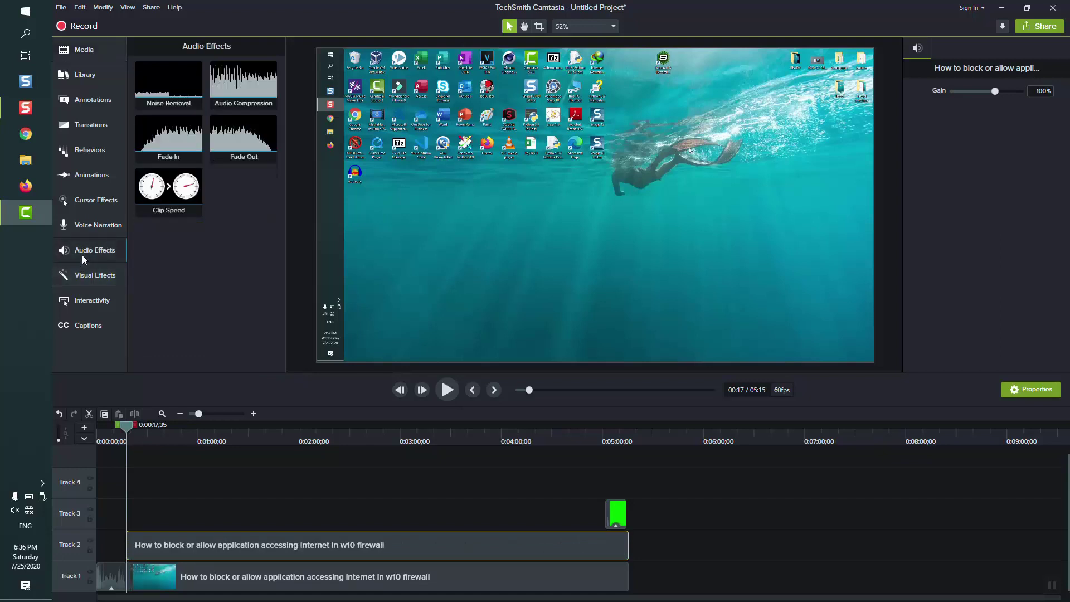
{"action": "left_click_drag", "start_coordinate": [161, 84], "coordinate": [259, 534]}
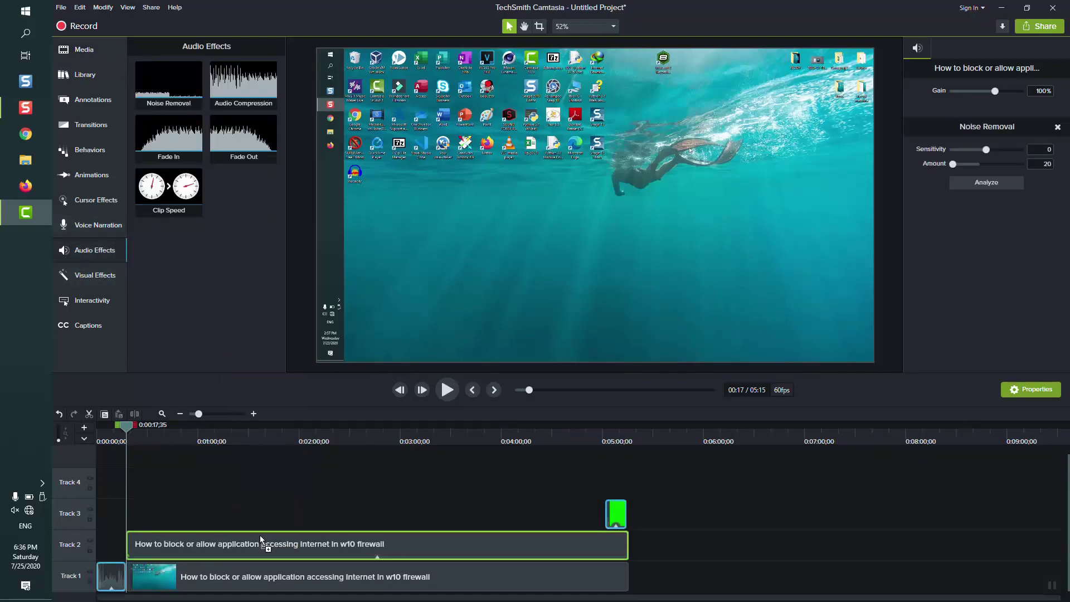
{"action": "left_click_drag", "start_coordinate": [237, 137], "coordinate": [254, 540]}
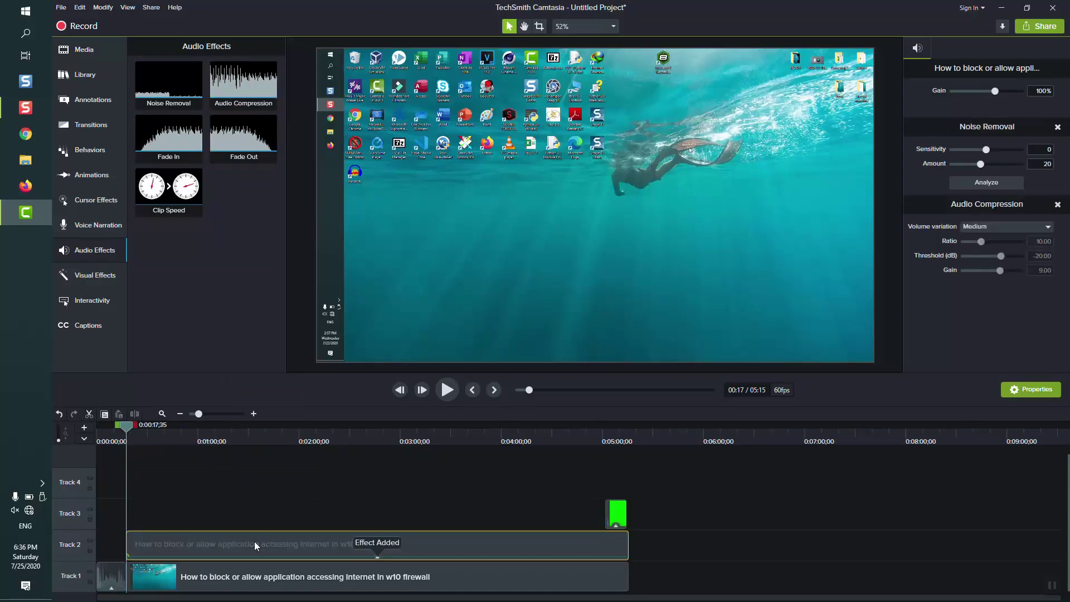
Set the audio compression's volume variation to Custom, with ratio 15, threshold -13 dB and gain 13.
{"action": "left_click", "coordinate": [1010, 226]}
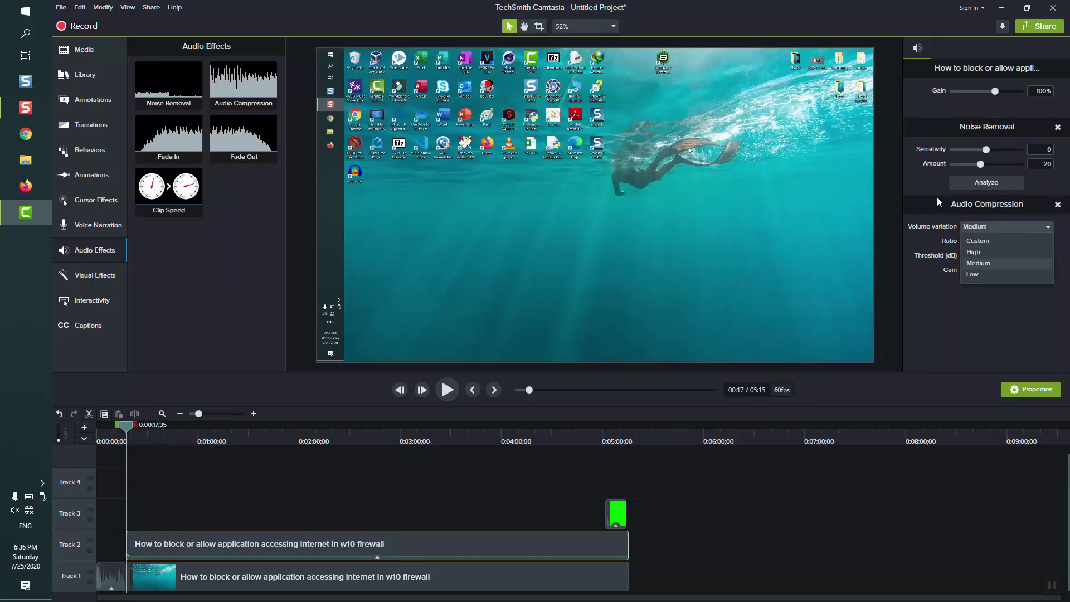
{"action": "left_click", "coordinate": [947, 305]}
{"action": "left_click", "coordinate": [969, 228]}
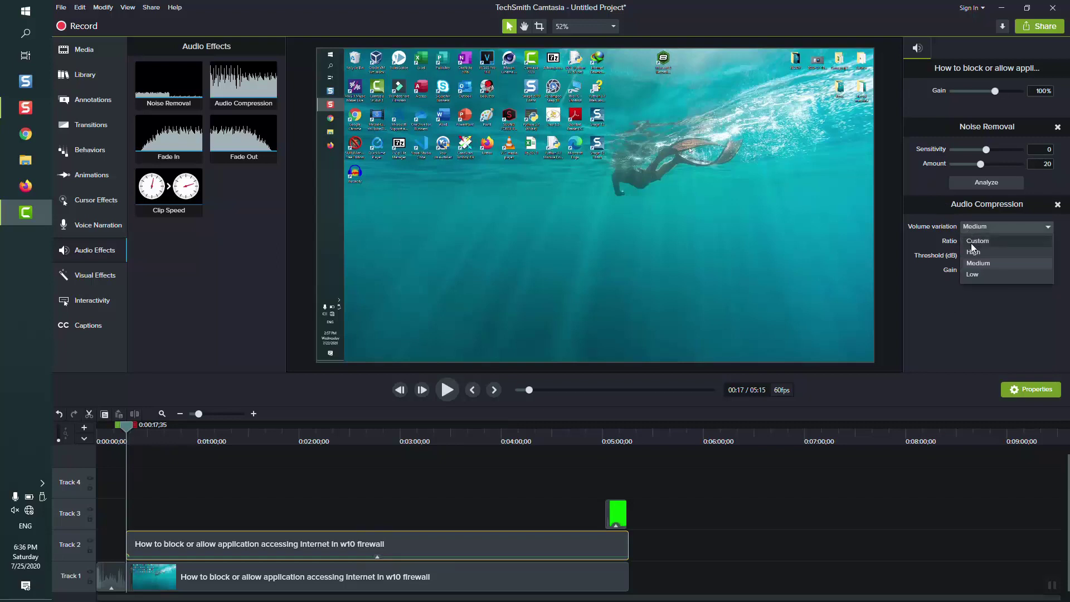
{"action": "left_click", "coordinate": [963, 254]}
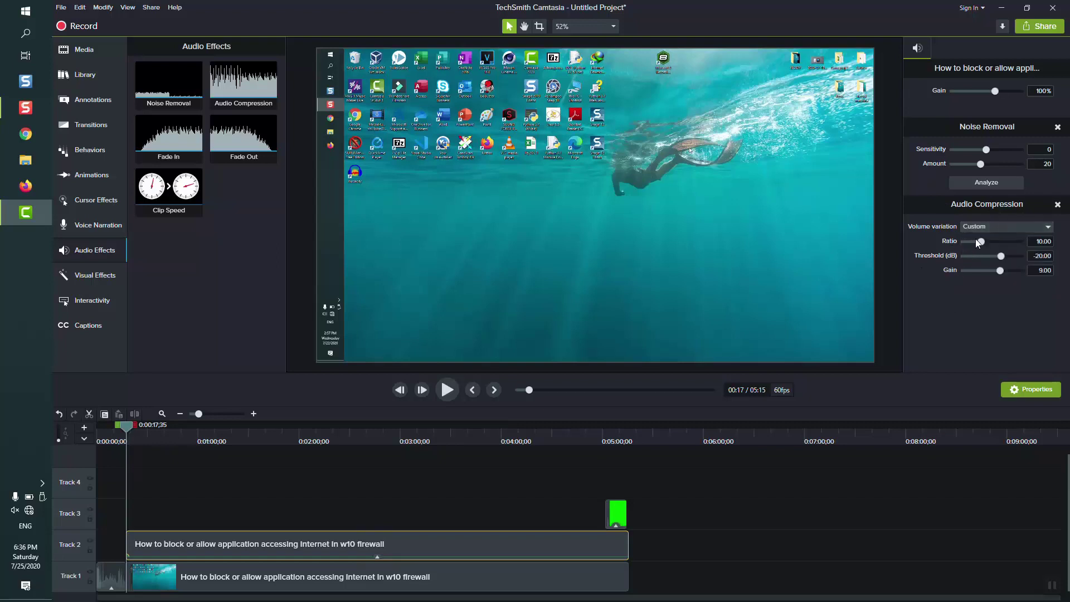
{"action": "left_click_drag", "start_coordinate": [979, 240], "coordinate": [1018, 274]}
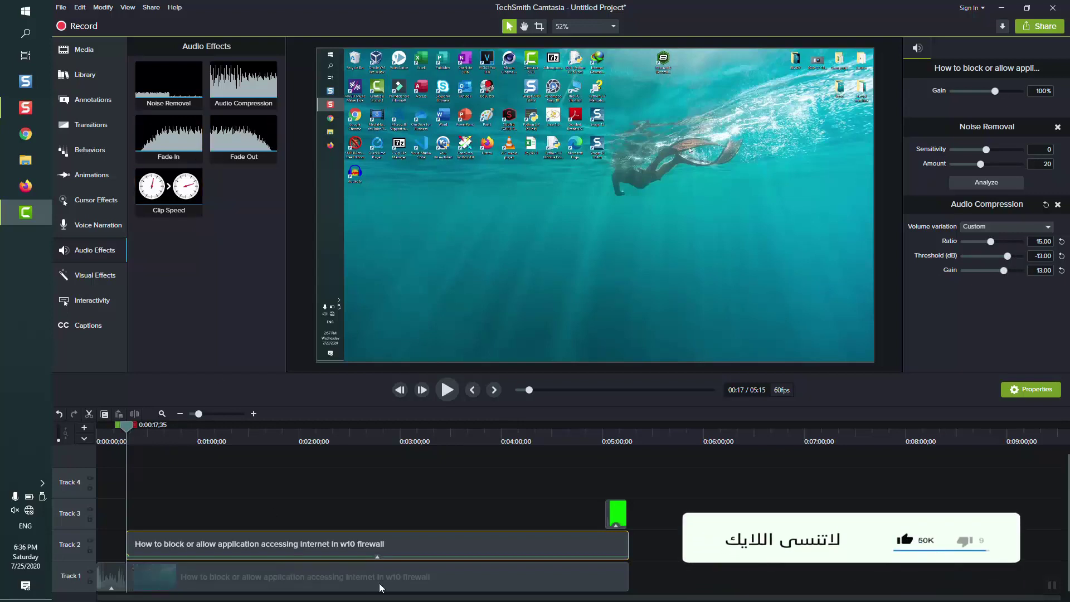
Add a Fade In to the start and a Fade Out to the end of the Track 2 audio clip.
{"action": "left_click_drag", "start_coordinate": [350, 556], "coordinate": [362, 546]}
{"action": "left_click_drag", "start_coordinate": [174, 143], "coordinate": [163, 549]}
{"action": "left_click_drag", "start_coordinate": [264, 142], "coordinate": [597, 544]}
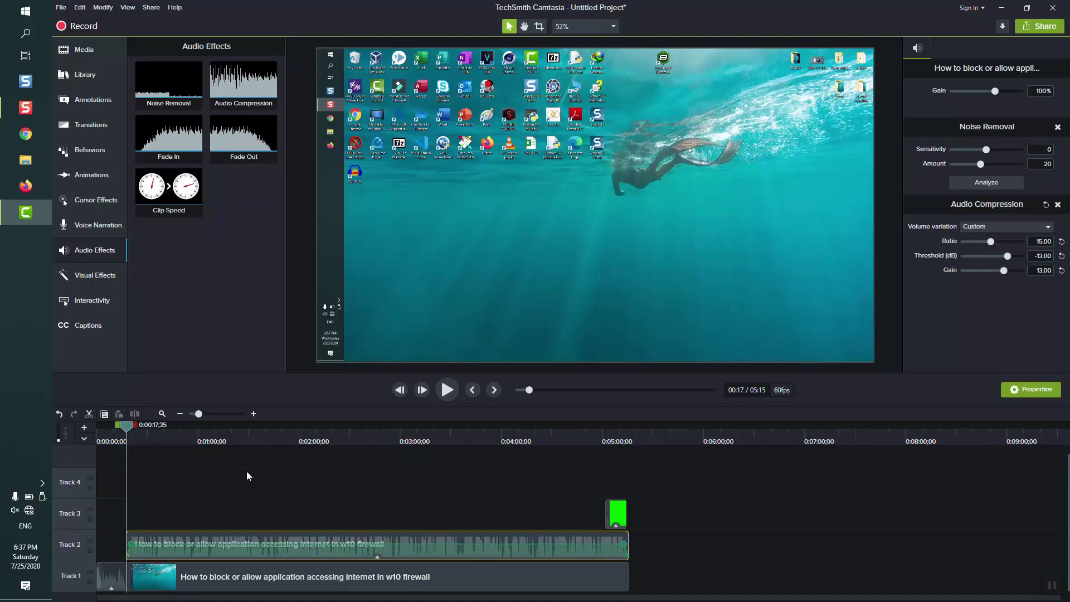
Adjust the Track 2 audio clip's fades, lengthening the fade-out near the clip's end.
{"action": "left_click", "coordinate": [133, 571]}
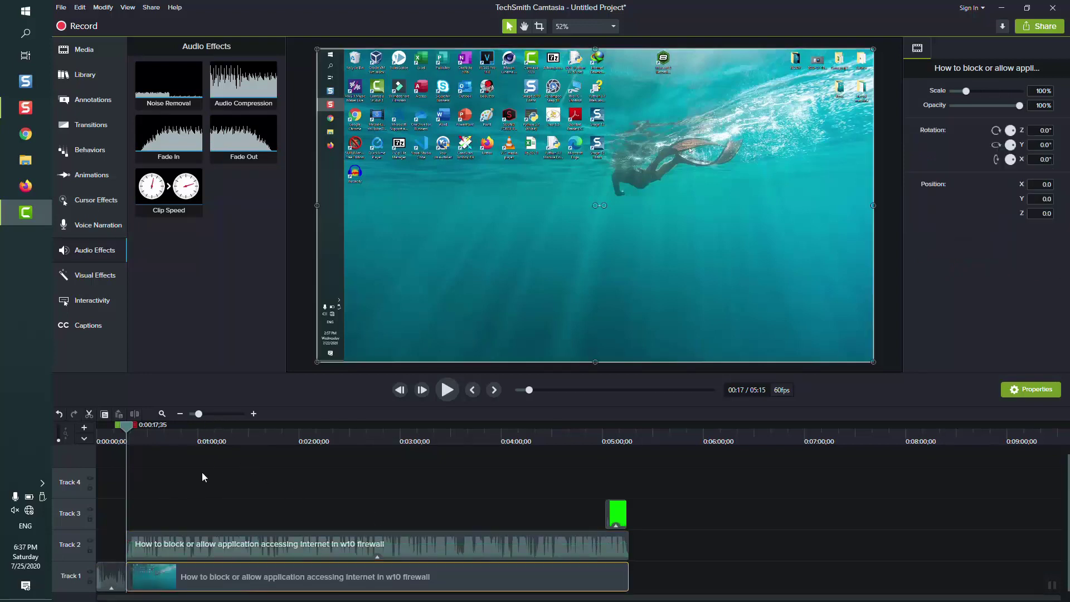
{"action": "left_click_drag", "start_coordinate": [205, 411], "coordinate": [223, 414]}
{"action": "left_click", "coordinate": [212, 543]}
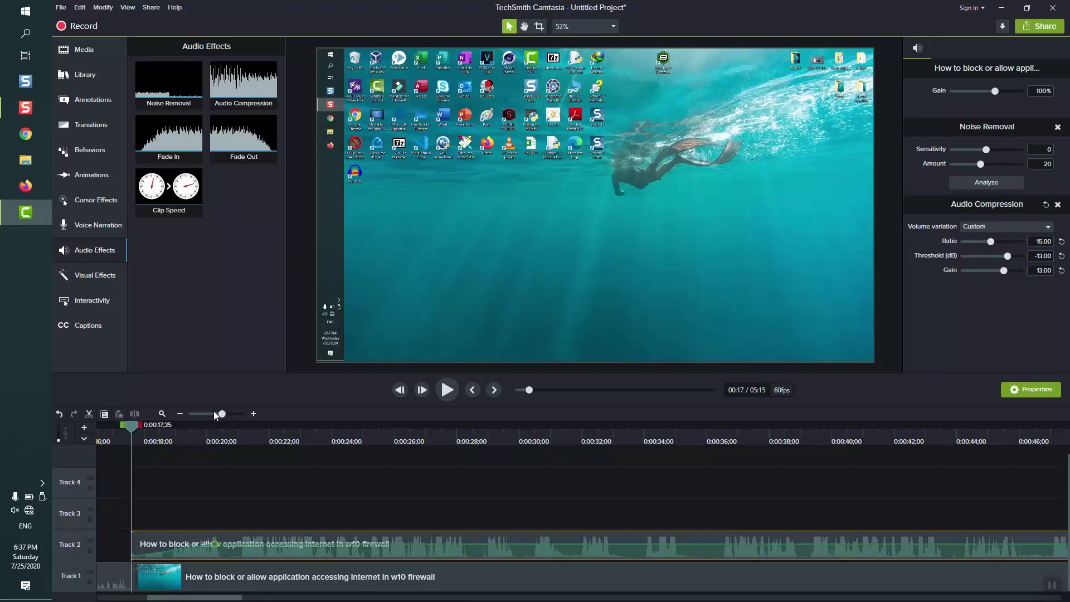
{"action": "left_click_drag", "start_coordinate": [210, 411], "coordinate": [203, 412]}
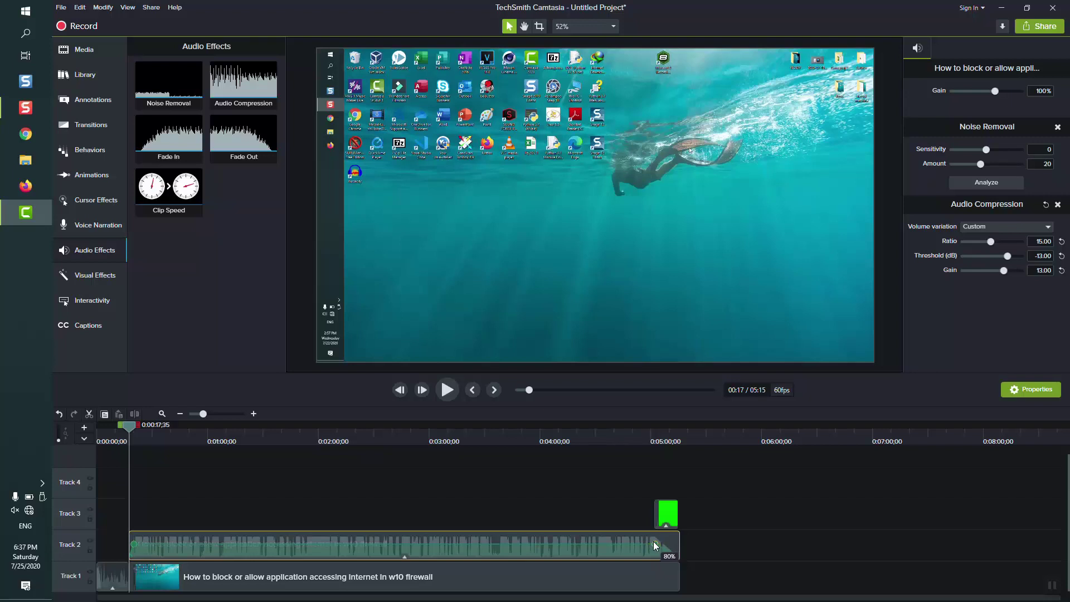
Add the Clip Speed effect to the firewall video on Track 1 and open its speed and duration minutes values.
{"action": "left_click_drag", "start_coordinate": [170, 189], "coordinate": [319, 585]}
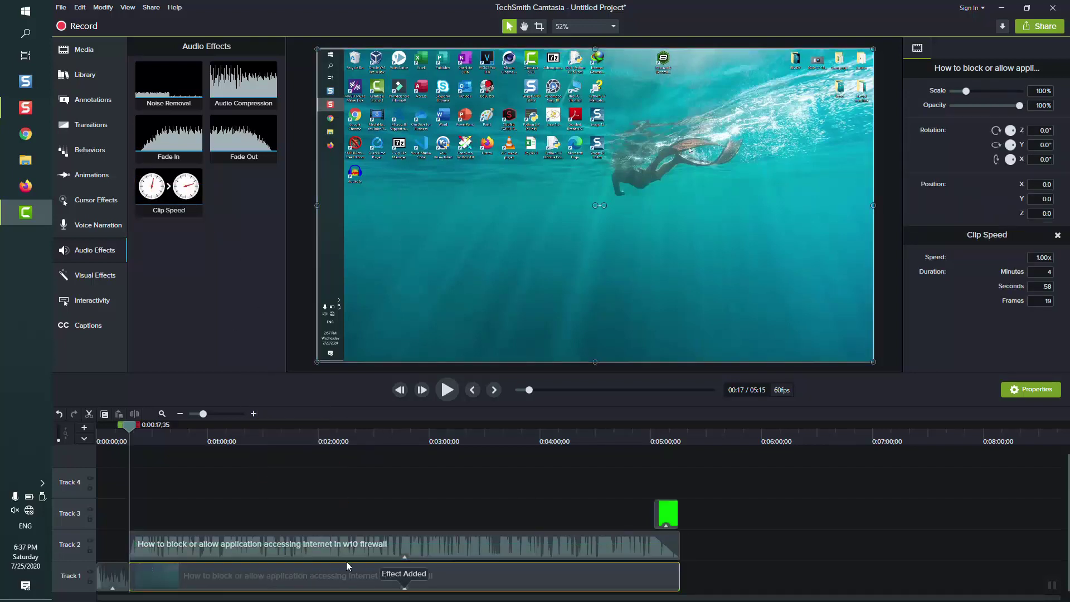
{"action": "left_click", "coordinate": [1036, 257]}
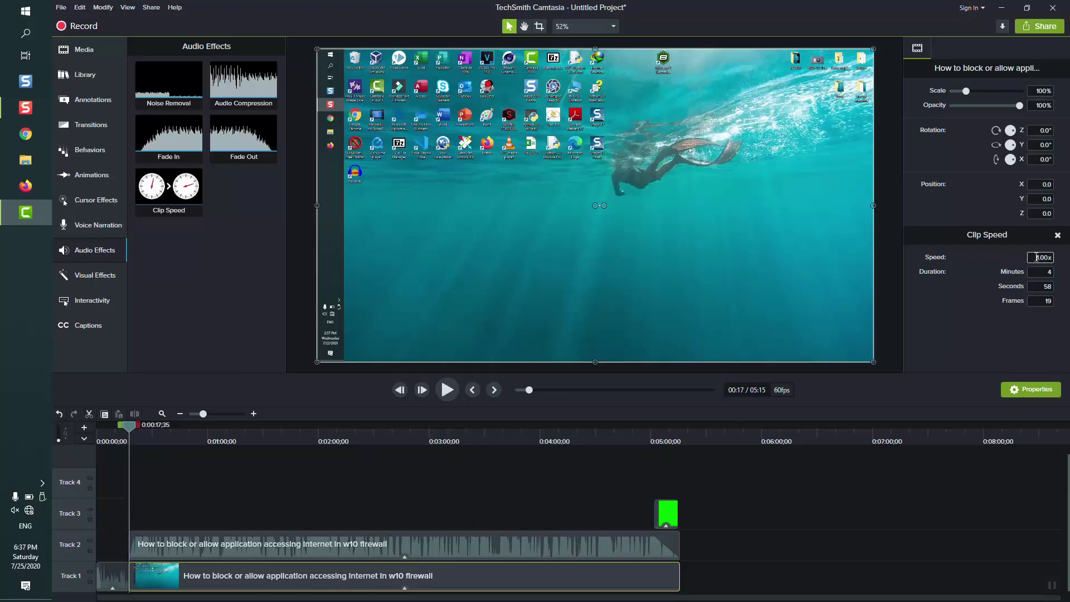
{"action": "left_click", "coordinate": [1040, 272]}
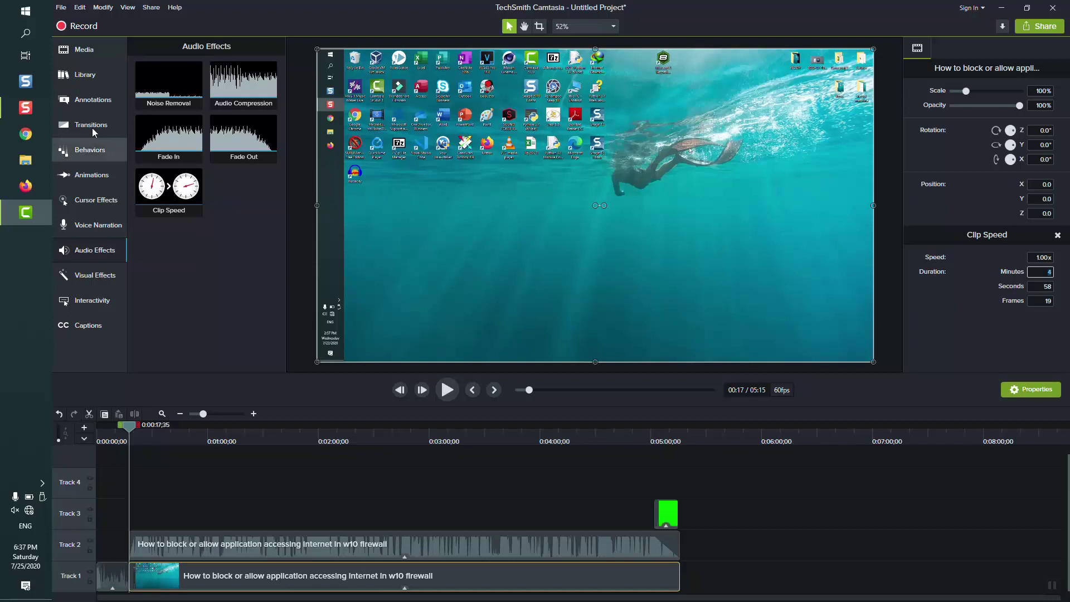
Browse the library's Intros folder and preview the cornercircles intro.
{"action": "left_click", "coordinate": [83, 59]}
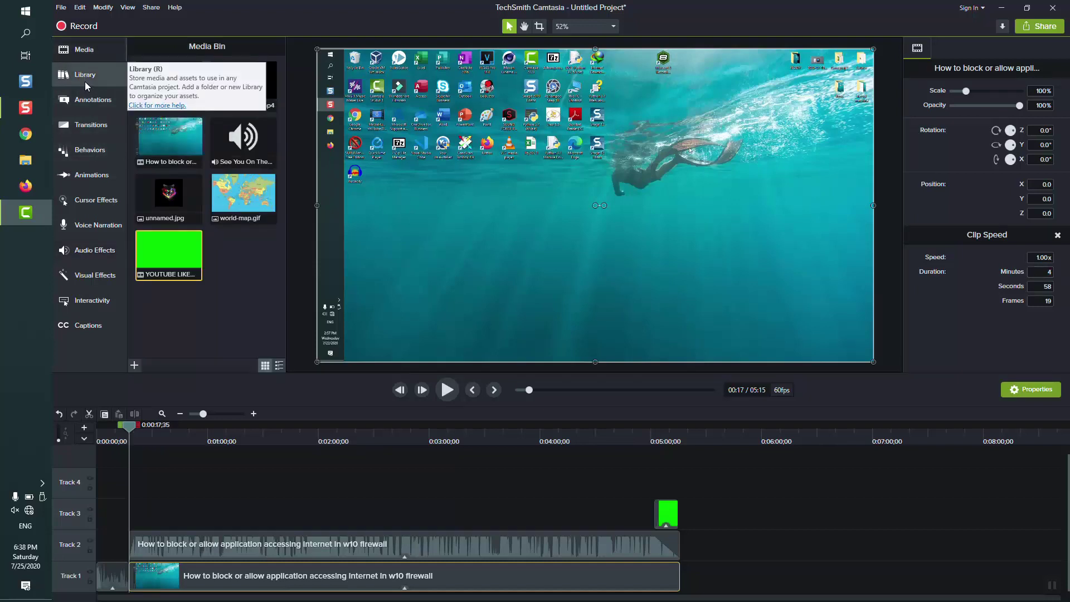
{"action": "left_click", "coordinate": [85, 81]}
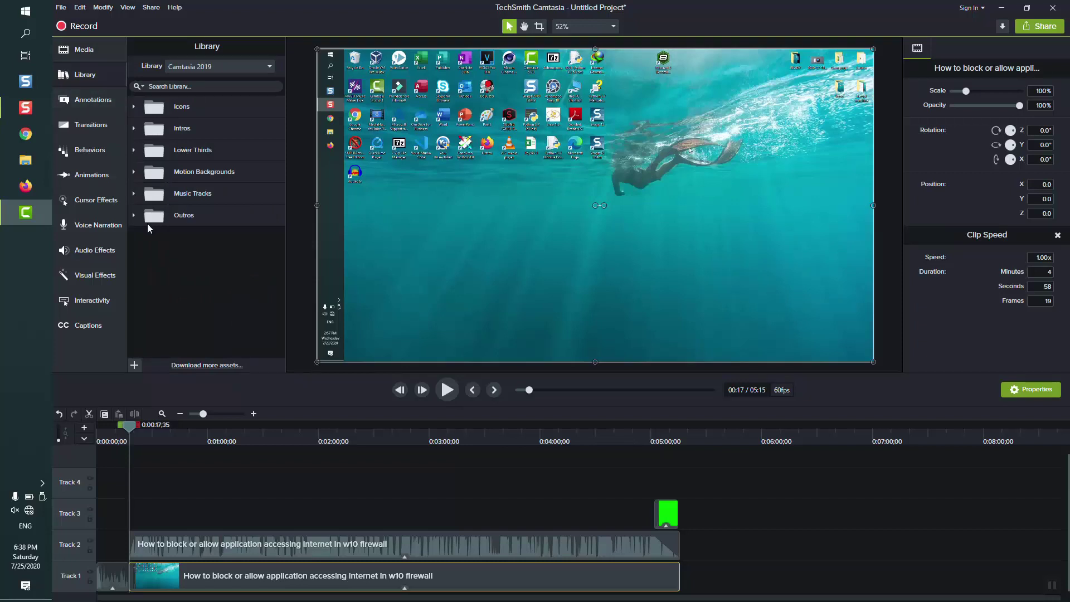
{"action": "left_click", "coordinate": [136, 128]}
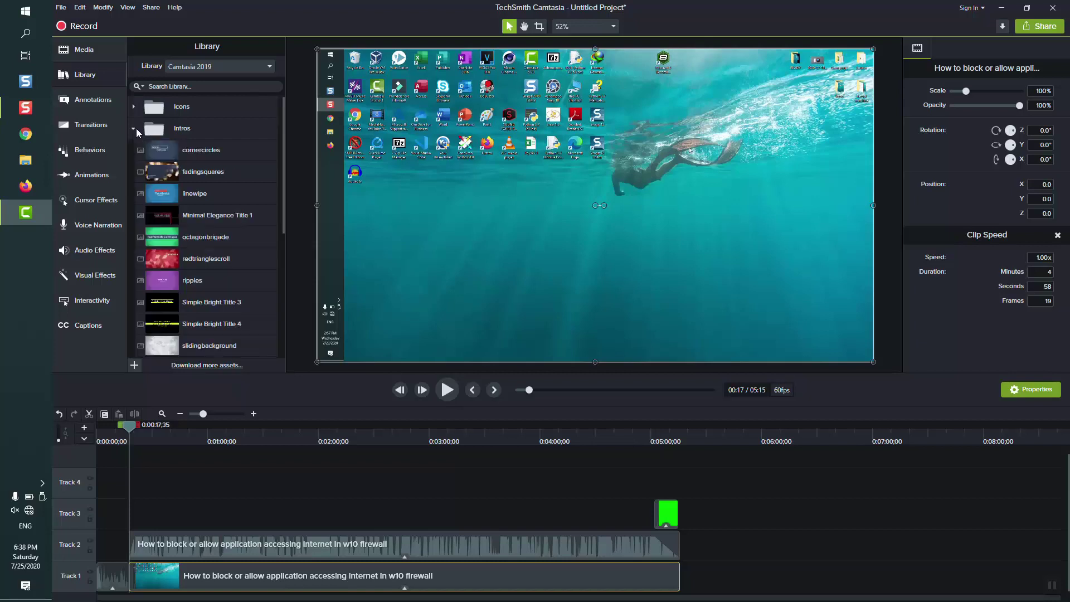
{"action": "double_click", "coordinate": [218, 158]}
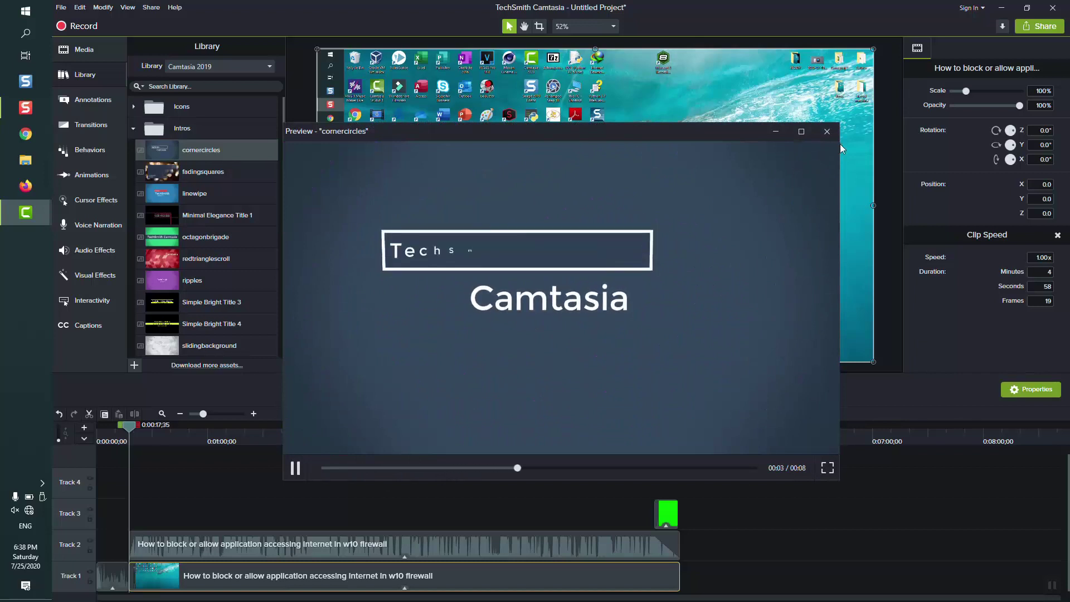
{"action": "left_click", "coordinate": [826, 133]}
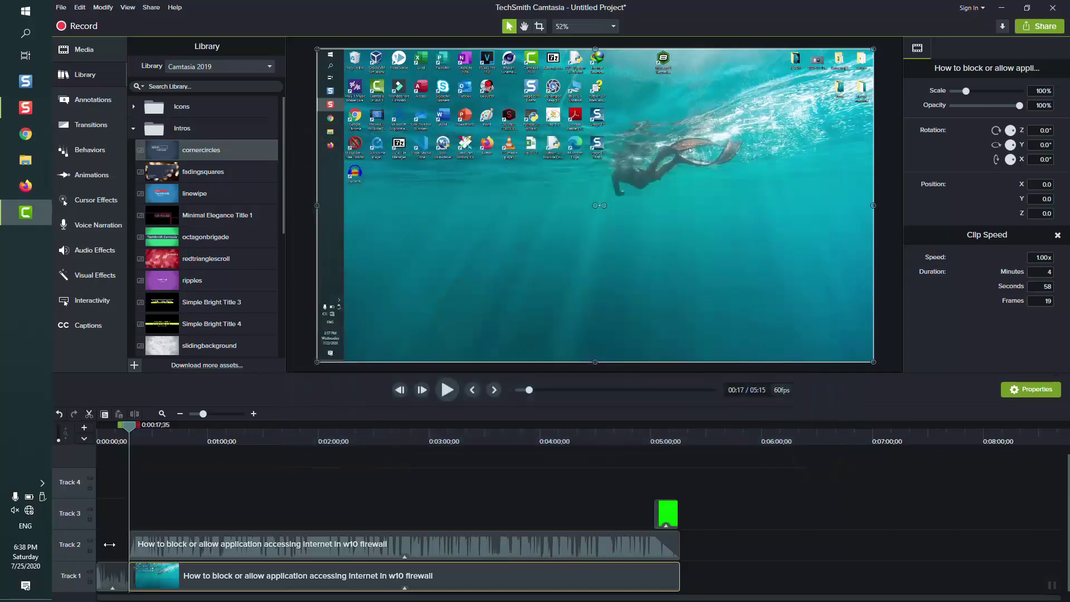
Delete the opening clip on Track 1 and place the cornercircles intro at the start of the track.
{"action": "left_click", "coordinate": [106, 574]}
{"action": "key", "text": "Delete"}
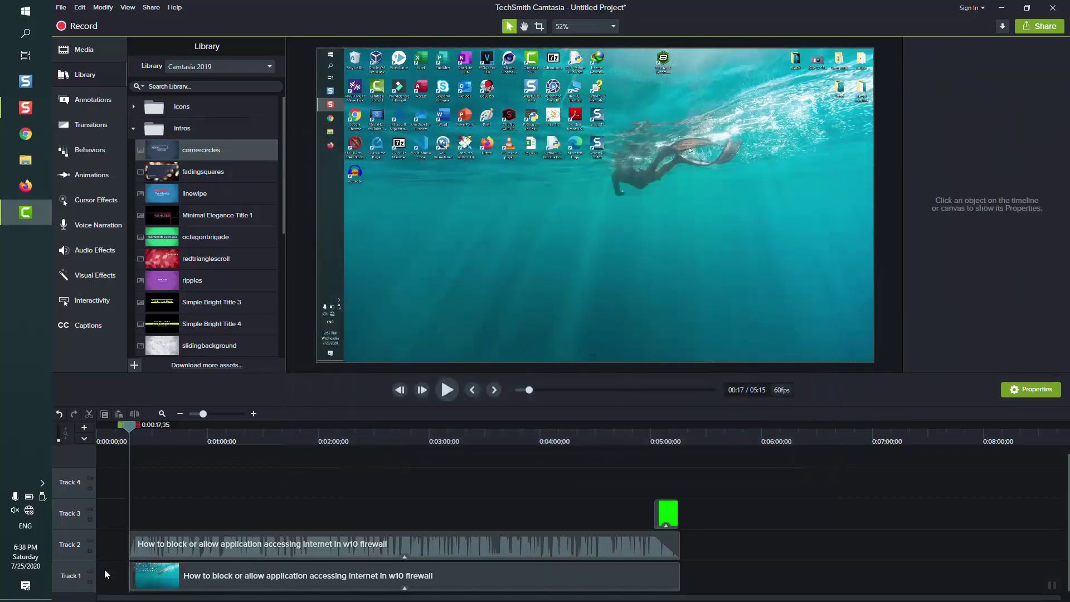
{"action": "left_click_drag", "start_coordinate": [202, 144], "coordinate": [118, 573]}
Shift the firewall video and its audio earlier to meet the intro, and align the green screen overlay with their end.
{"action": "left_click", "coordinate": [128, 574]}
{"action": "mouse_move", "coordinate": [224, 546]}
{"action": "left_mouse_down"}
{"action": "mouse_move", "coordinate": [212, 546]}
{"action": "mouse_move", "coordinate": [226, 546]}
{"action": "left_mouse_up"}
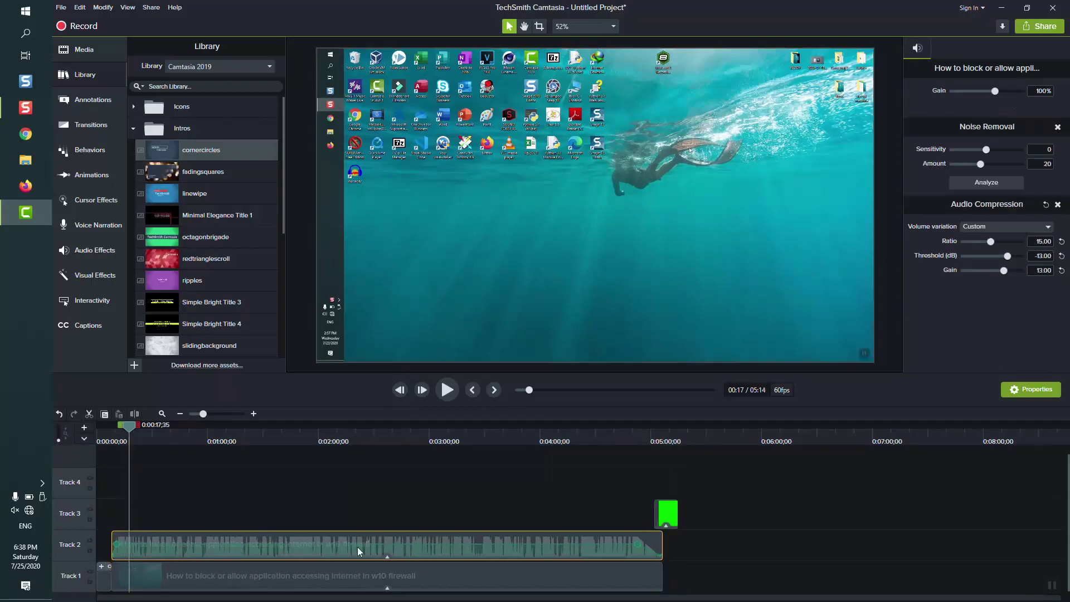
{"action": "mouse_move", "coordinate": [658, 511]}
{"action": "left_mouse_down"}
{"action": "mouse_move", "coordinate": [625, 512]}
{"action": "mouse_move", "coordinate": [641, 516]}
{"action": "left_mouse_up"}
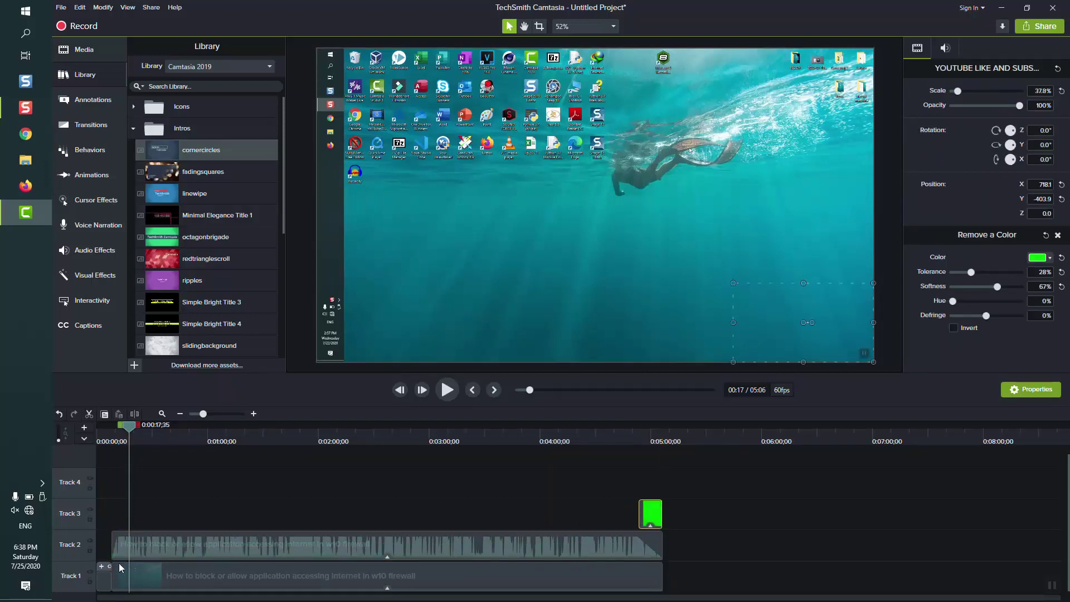
Select the cornercircles intro and play it from the start, pausing at about 5 seconds with all its text displayed.
{"action": "double_click", "coordinate": [102, 577]}
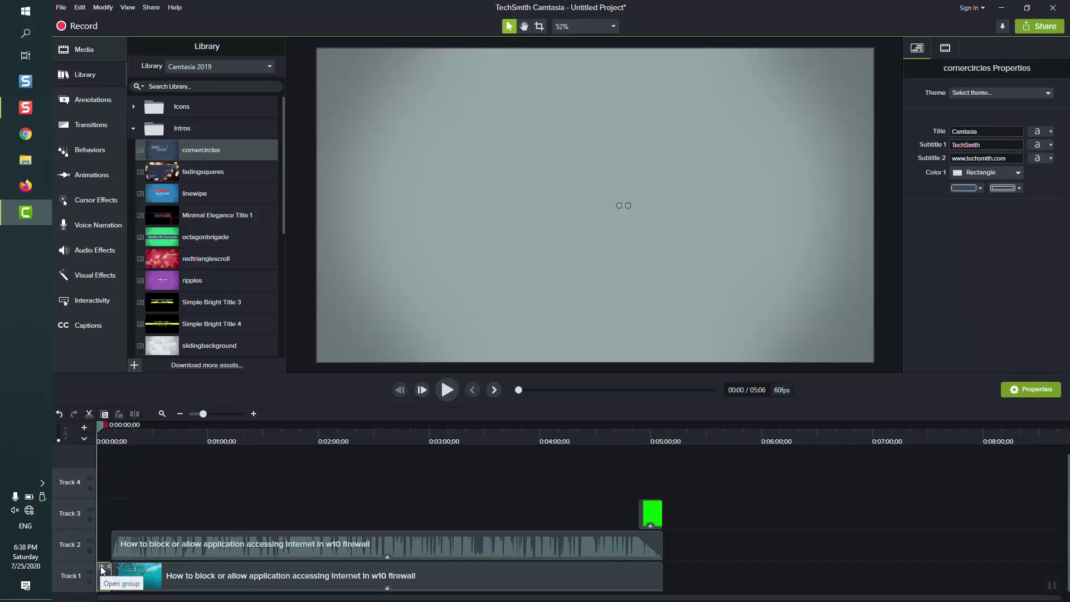
{"action": "double_click", "coordinate": [987, 131]}
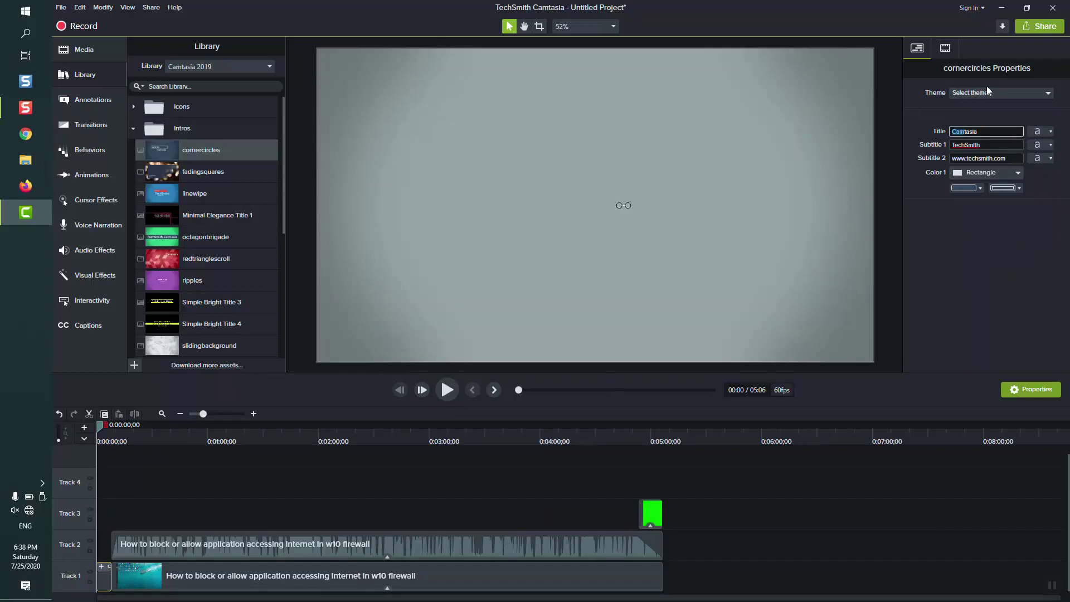
{"action": "left_click", "coordinate": [446, 389]}
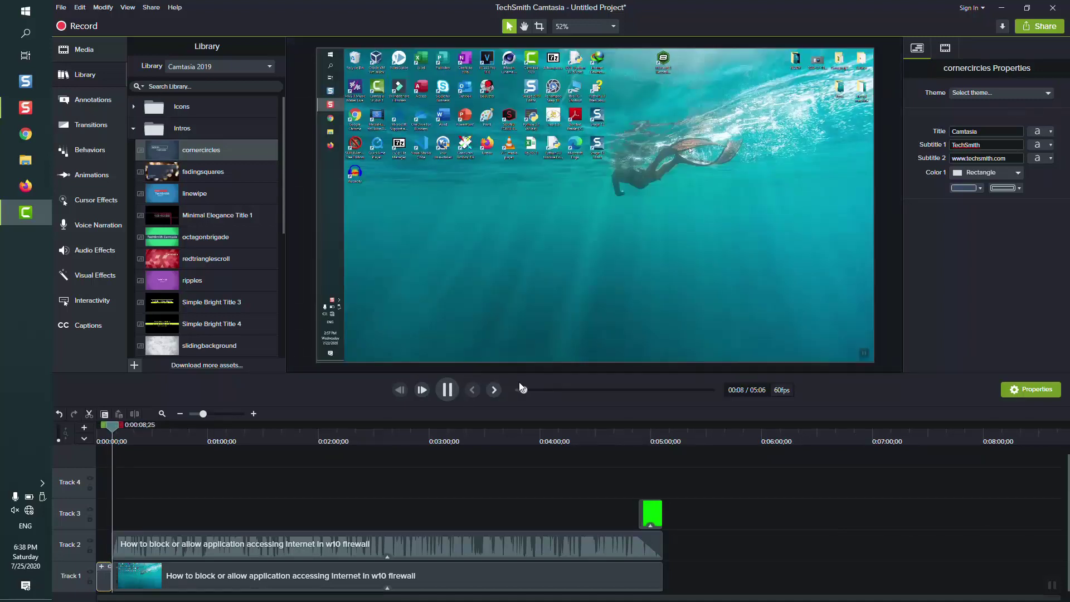
{"action": "left_click_drag", "start_coordinate": [524, 390], "coordinate": [516, 390]}
{"action": "left_click", "coordinate": [446, 391]}
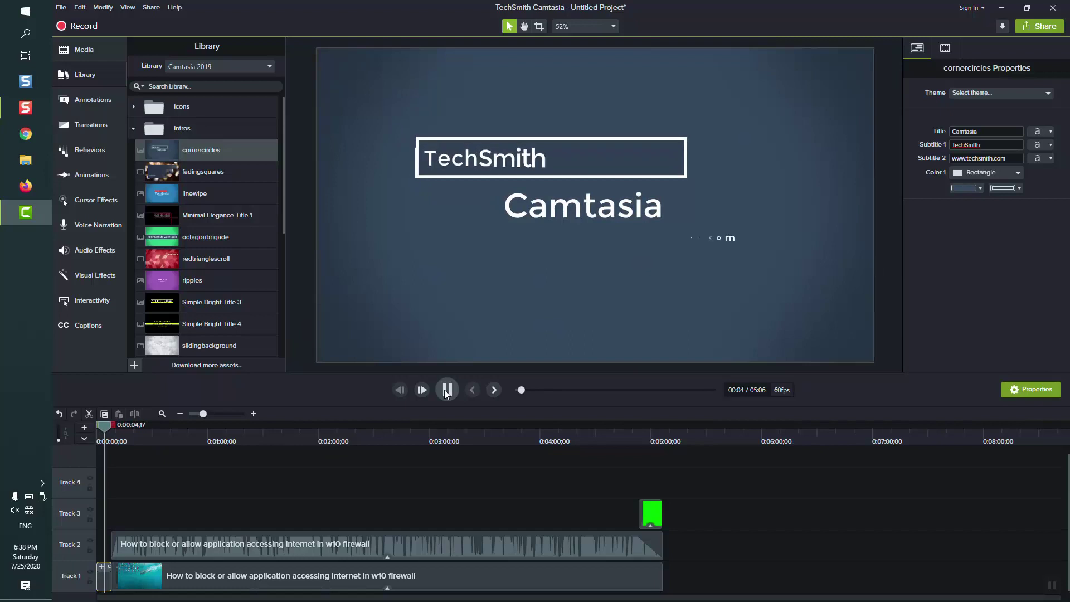
{"action": "left_click", "coordinate": [446, 389]}
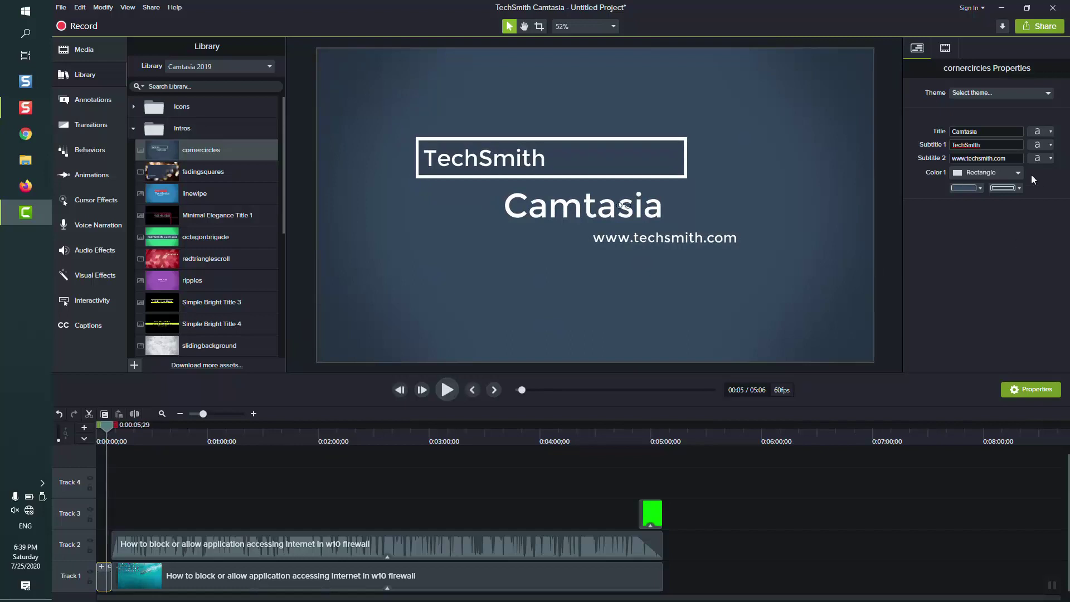
{"action": "left_click", "coordinate": [951, 132]}
{"action": "key", "text": "ctrl+a"}
{"action": "type", "text": "IT-FOX"}
{"action": "key", "text": "Tab"}
{"action": "key", "text": "BackSpace"}
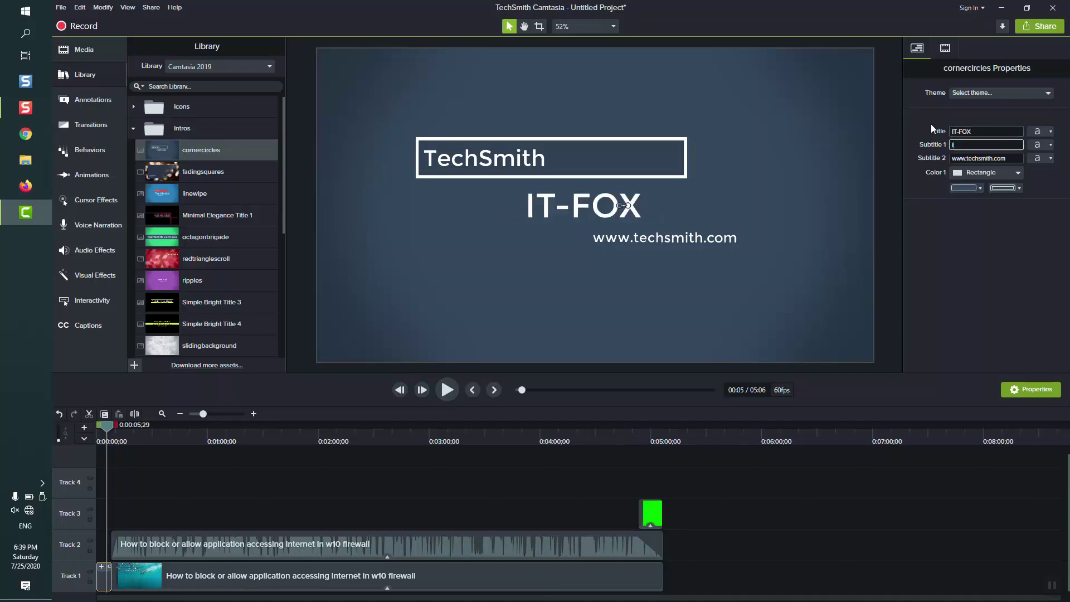
{"action": "type", "text": "IT-HELP"}
{"action": "key", "text": "Tab"}
{"action": "type", "text": "w"}
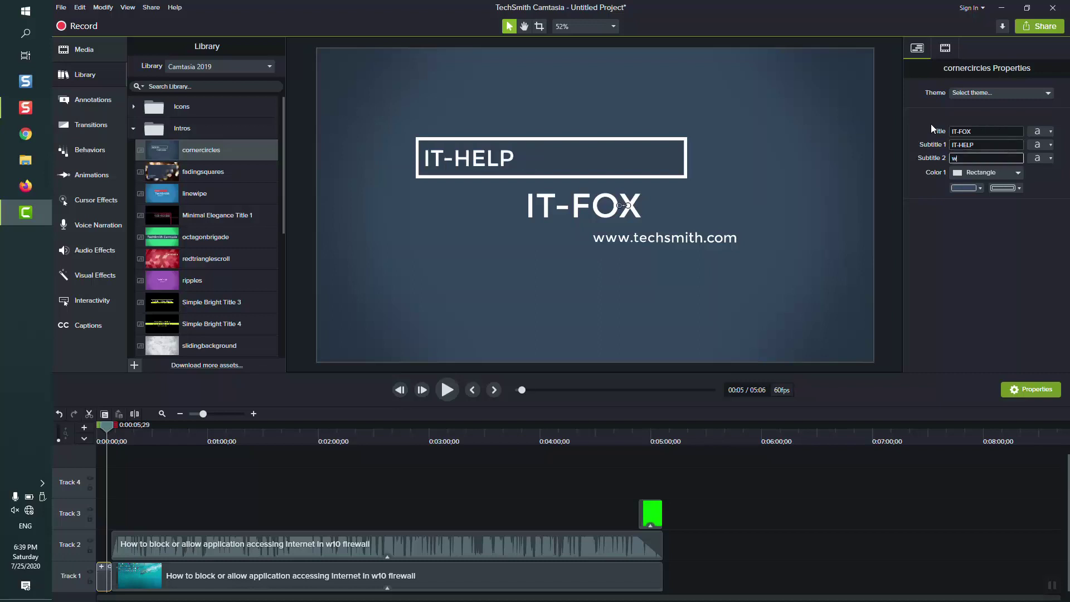
{"action": "type", "text": "ww.IT-FOX.mirabel.com"}
Change the intro's blue background color to magenta #C23370.
{"action": "left_click", "coordinate": [974, 187]}
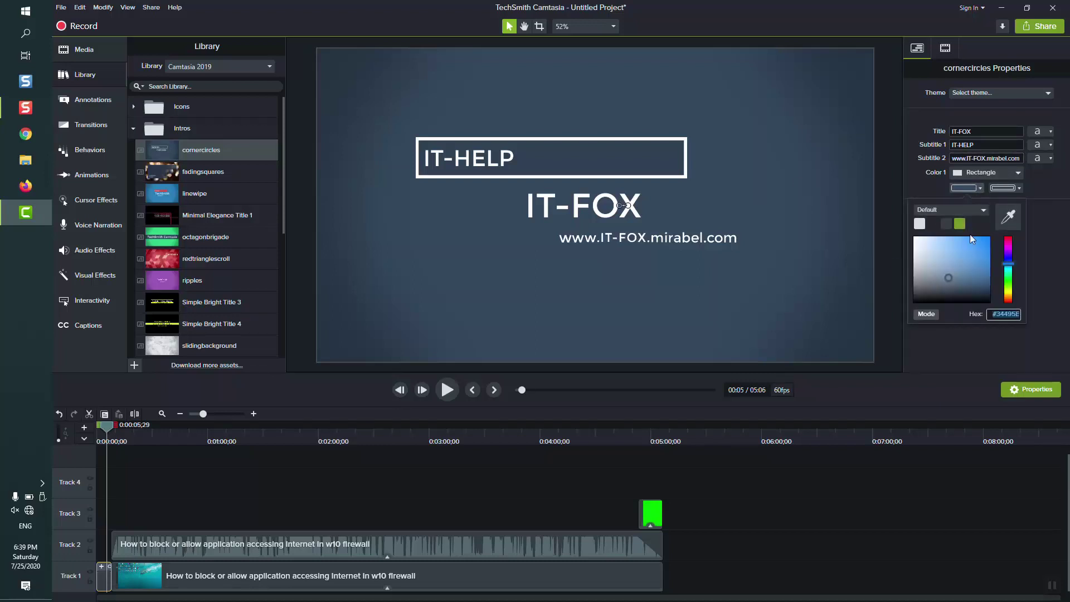
{"action": "left_click", "coordinate": [1010, 241]}
{"action": "mouse_move", "coordinate": [982, 262]}
{"action": "left_mouse_down"}
{"action": "mouse_move", "coordinate": [991, 245]}
{"action": "mouse_move", "coordinate": [970, 251]}
{"action": "left_mouse_up"}
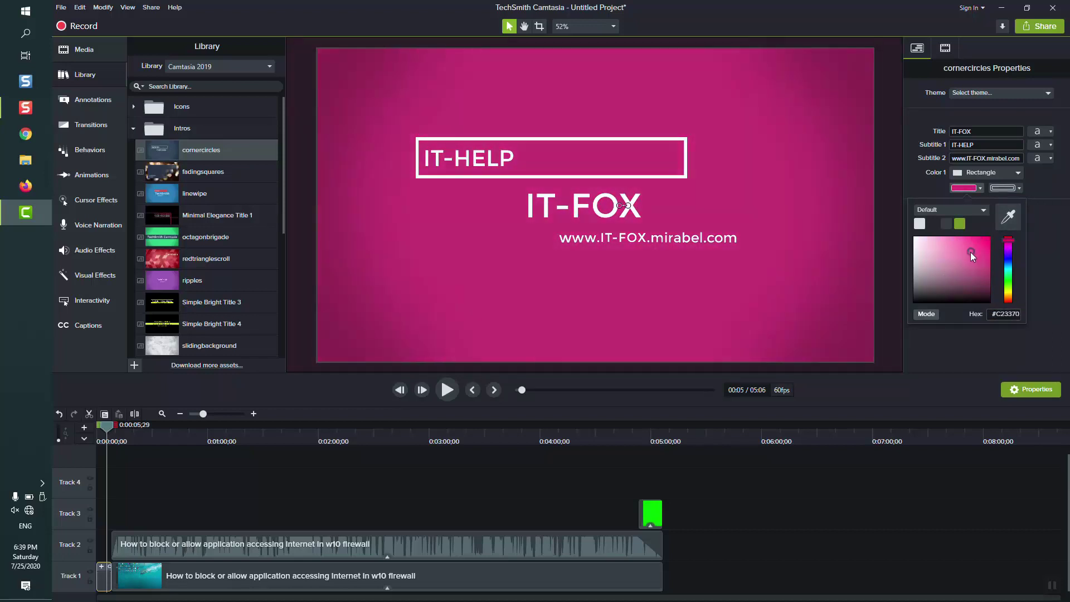
{"action": "left_click", "coordinate": [1049, 216]}
Change the outline color of the intro's rectangle to bright blue #0C7AEA.
{"action": "left_click", "coordinate": [1006, 188]}
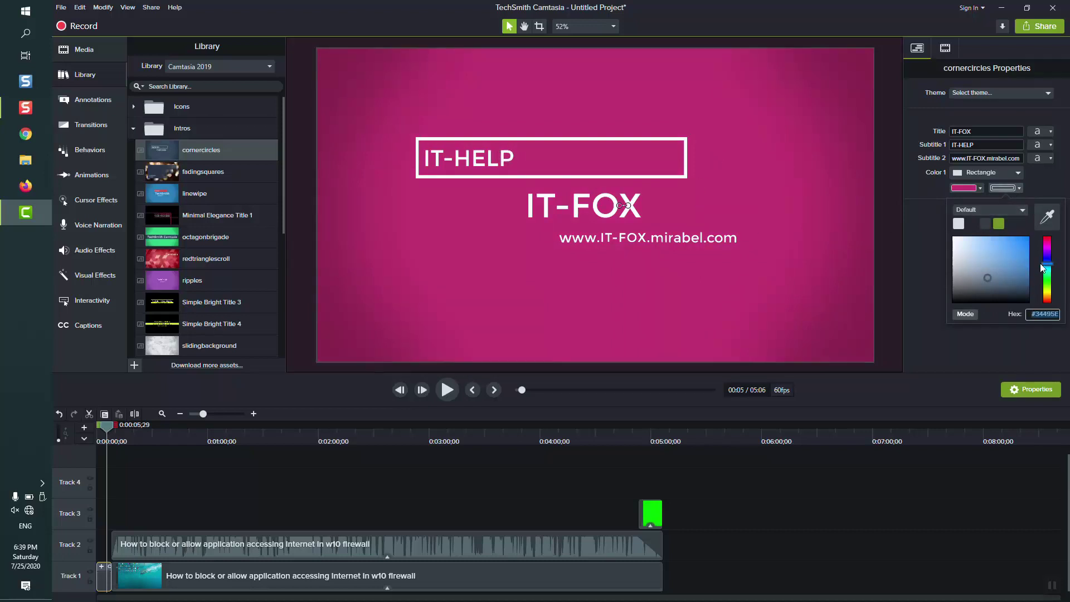
{"action": "left_click", "coordinate": [1020, 240]}
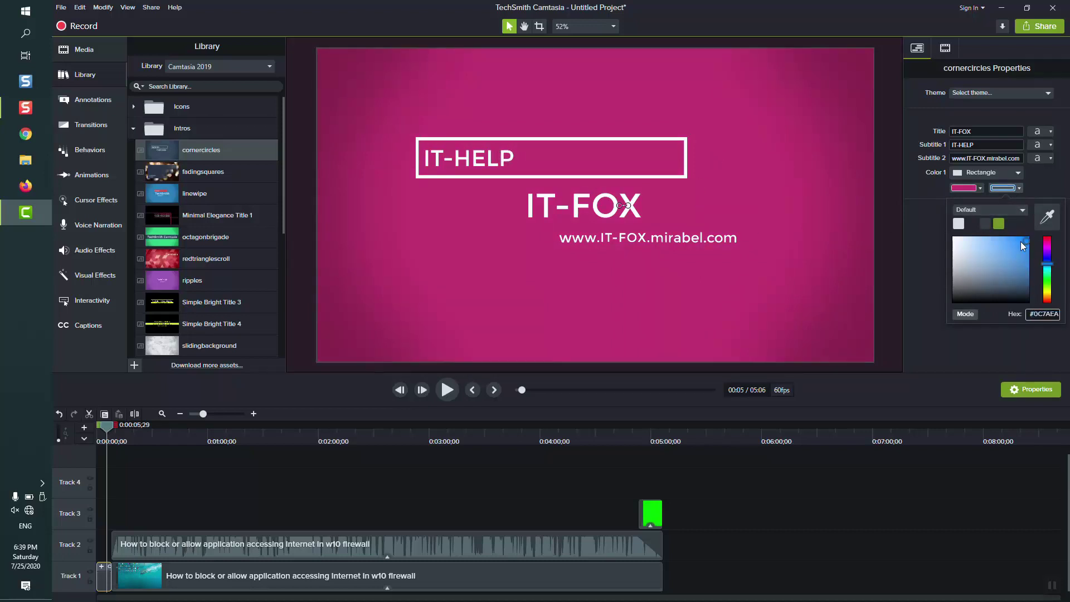
{"action": "left_click", "coordinate": [942, 345]}
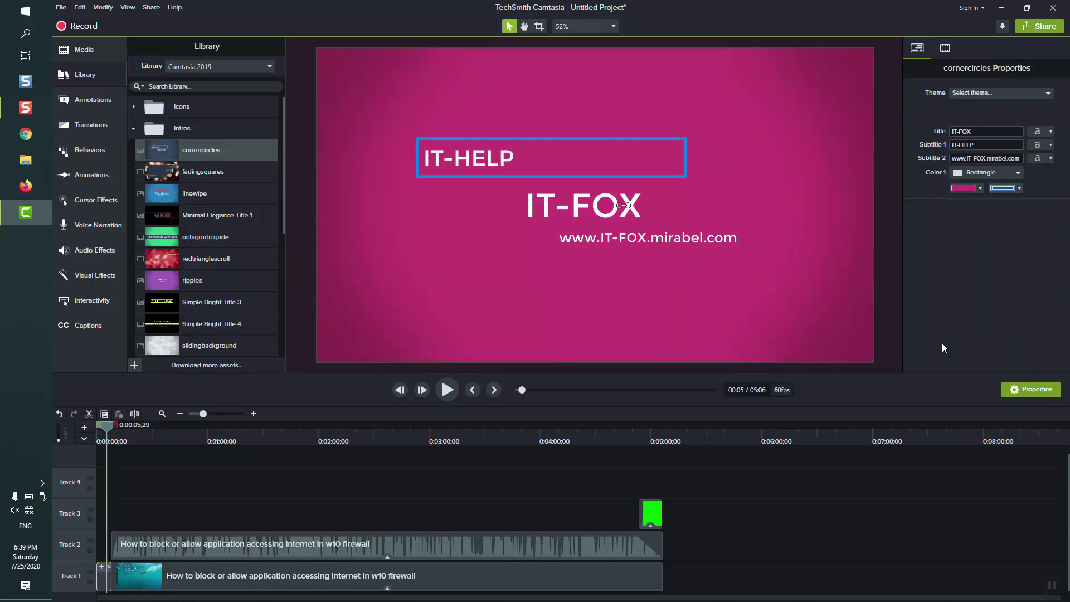
Recolor the intro's IT-FOX title text with the dark charcoal swatch from the Default palette.
{"action": "left_click", "coordinate": [1041, 132]}
{"action": "left_click", "coordinate": [1045, 135]}
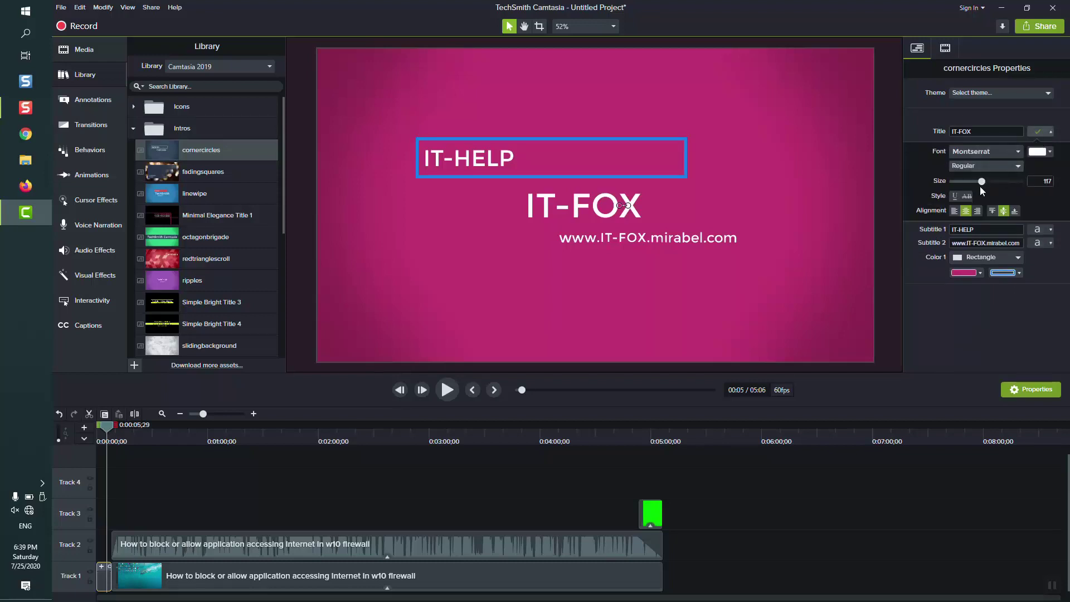
{"action": "left_click", "coordinate": [1038, 153]}
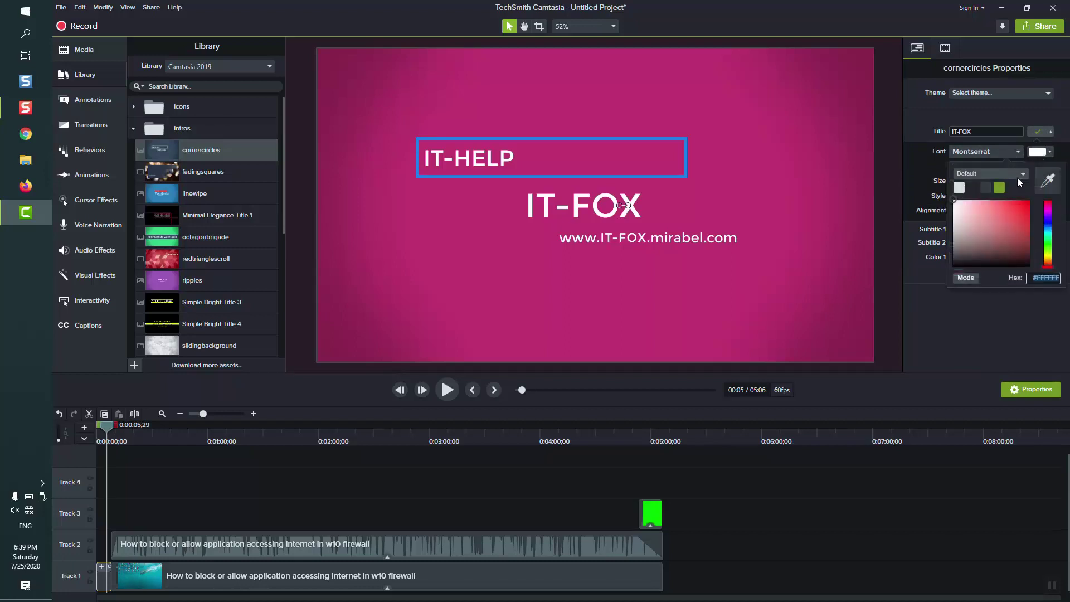
{"action": "left_click", "coordinate": [978, 186]}
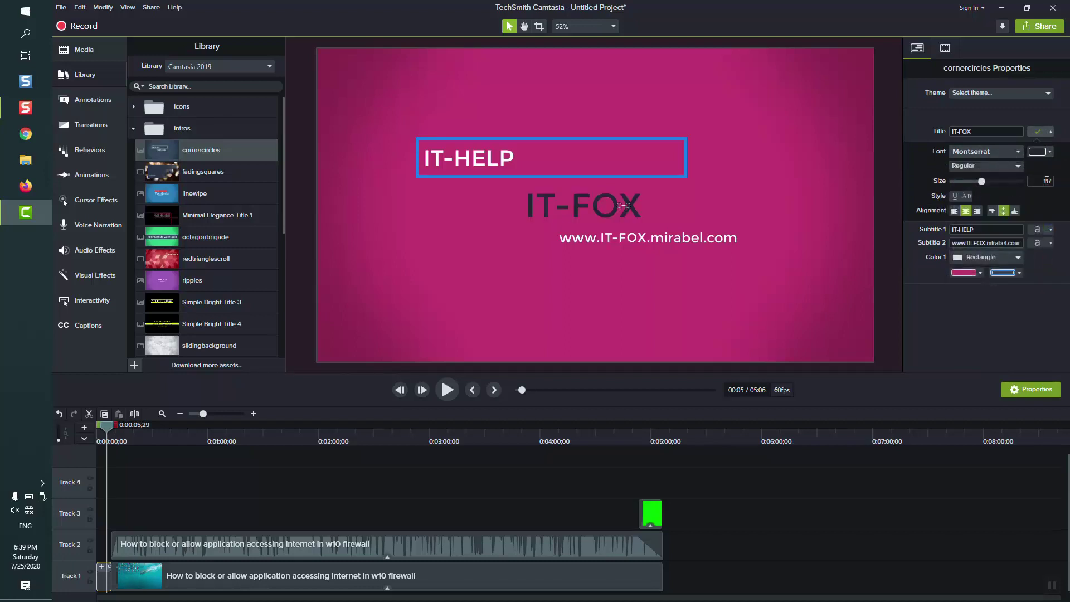
{"action": "left_click", "coordinate": [1051, 133]}
Recolor the IT-HELP text of subtitle 1 with the same dark charcoal swatch.
{"action": "left_click", "coordinate": [1050, 144]}
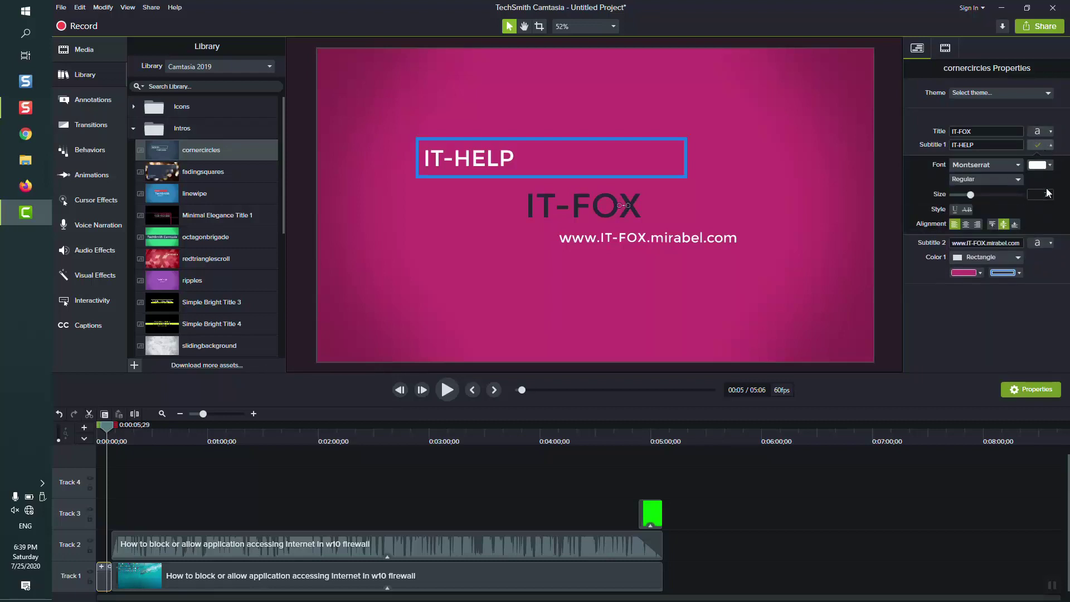
{"action": "left_click", "coordinate": [1050, 166]}
{"action": "left_click", "coordinate": [977, 208]}
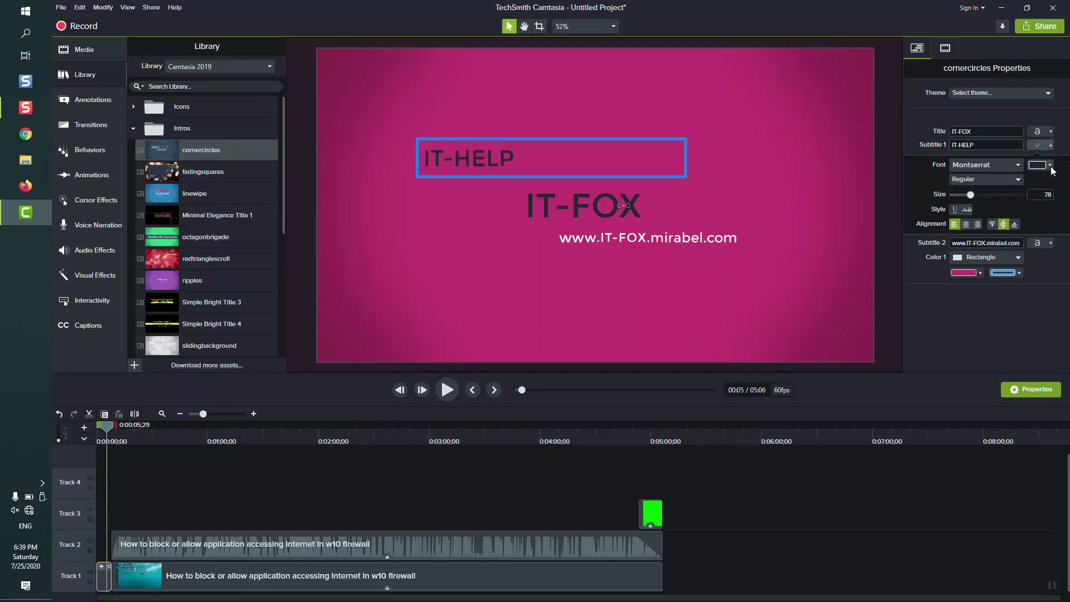
{"action": "left_click", "coordinate": [1051, 167]}
{"action": "left_click", "coordinate": [1038, 196]}
{"action": "left_click", "coordinate": [1051, 167]}
{"action": "left_click", "coordinate": [1041, 225]}
Recolor the website text of subtitle 2 dark charcoal and collapse the subtitles' font settings.
{"action": "left_click", "coordinate": [1039, 243]}
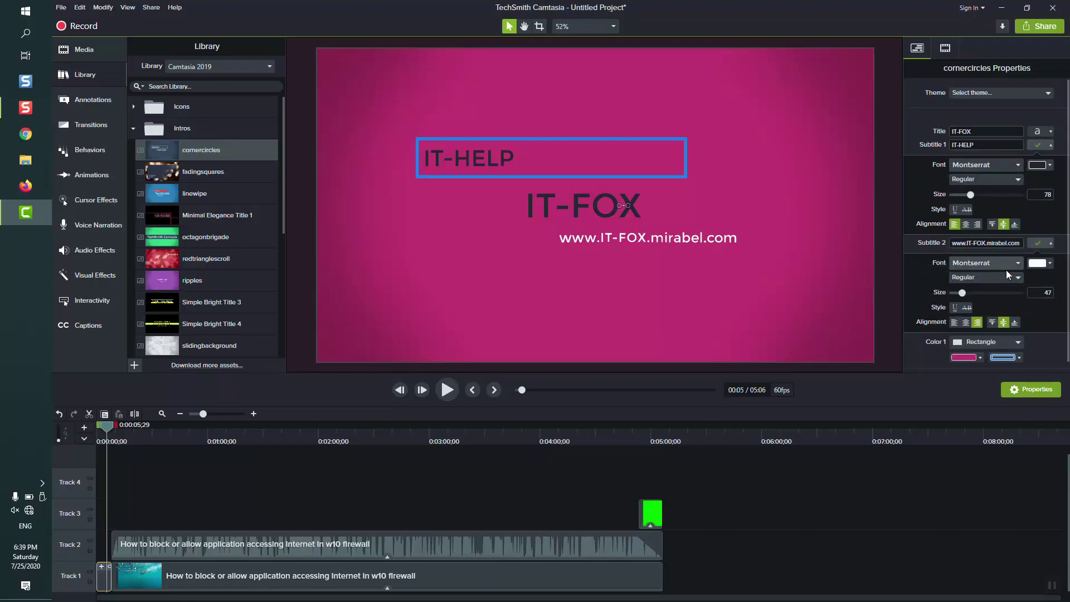
{"action": "left_click", "coordinate": [1038, 267]}
{"action": "left_click", "coordinate": [972, 301]}
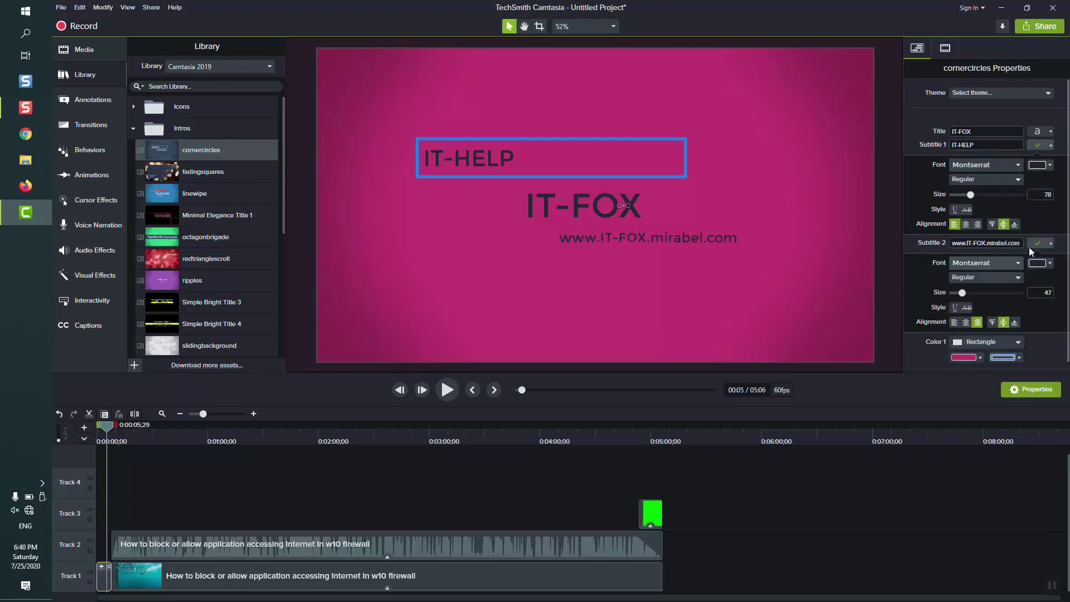
{"action": "left_click", "coordinate": [1037, 243]}
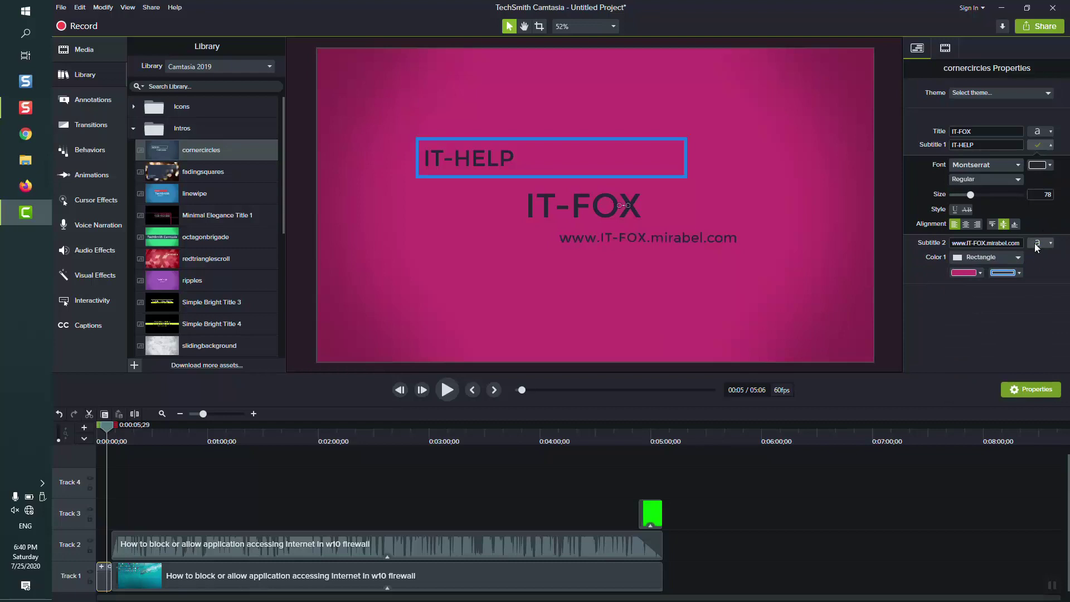
{"action": "left_click", "coordinate": [1037, 165]}
{"action": "left_click", "coordinate": [1034, 149]}
{"action": "left_click", "coordinate": [1034, 149]}
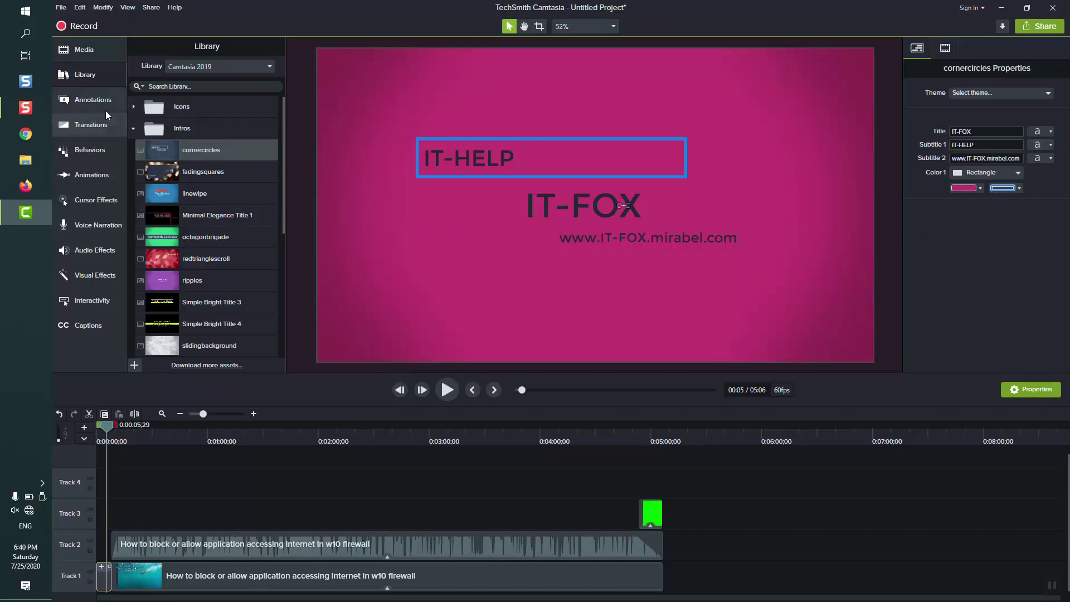
Preview the Simple Bright Outro 3 asset from the library's Outros folder, then close the preview.
{"action": "left_click", "coordinate": [134, 128]}
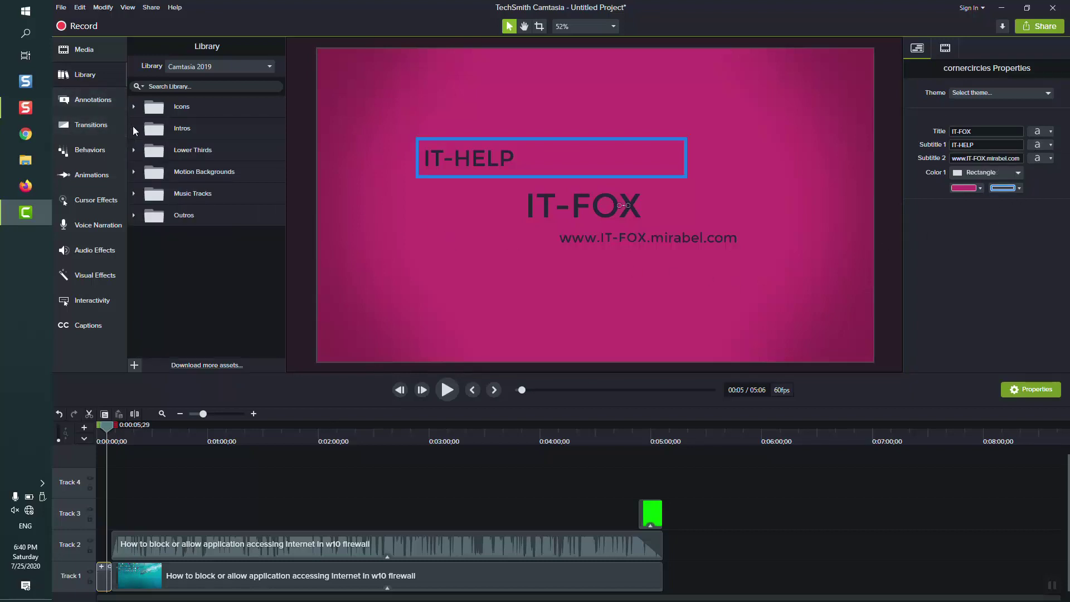
{"action": "left_click", "coordinate": [134, 216]}
{"action": "mouse_move", "coordinate": [200, 233]}
{"action": "left_mouse_down"}
{"action": "mouse_move", "coordinate": [320, 274]}
{"action": "mouse_move", "coordinate": [604, 422]}
{"action": "mouse_move", "coordinate": [154, 140]}
{"action": "mouse_move", "coordinate": [209, 239]}
{"action": "left_mouse_up"}
{"action": "double_click", "coordinate": [210, 239]}
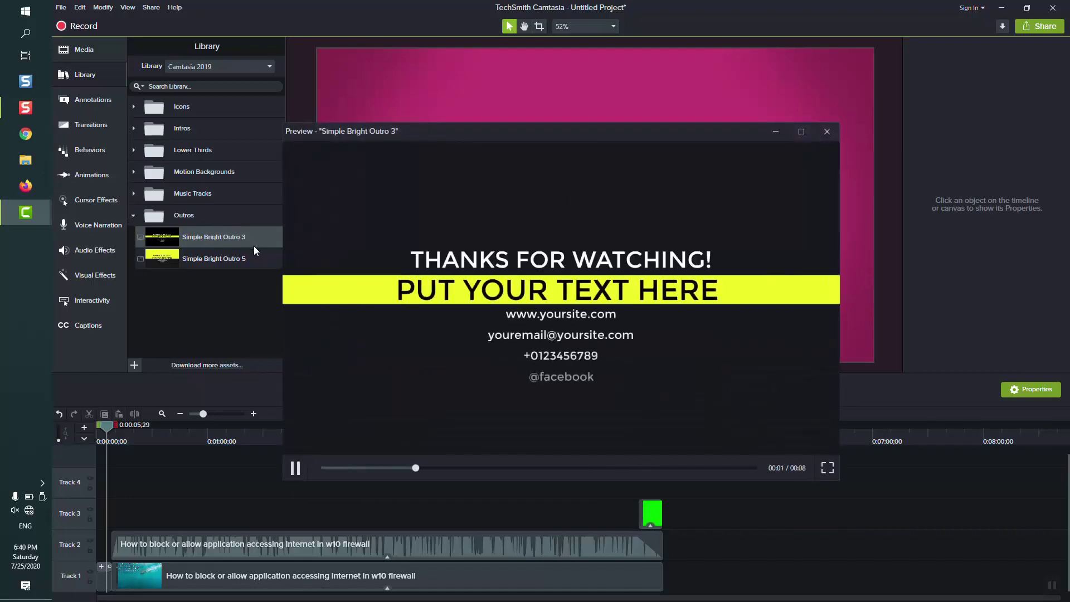
{"action": "left_click", "coordinate": [826, 132]}
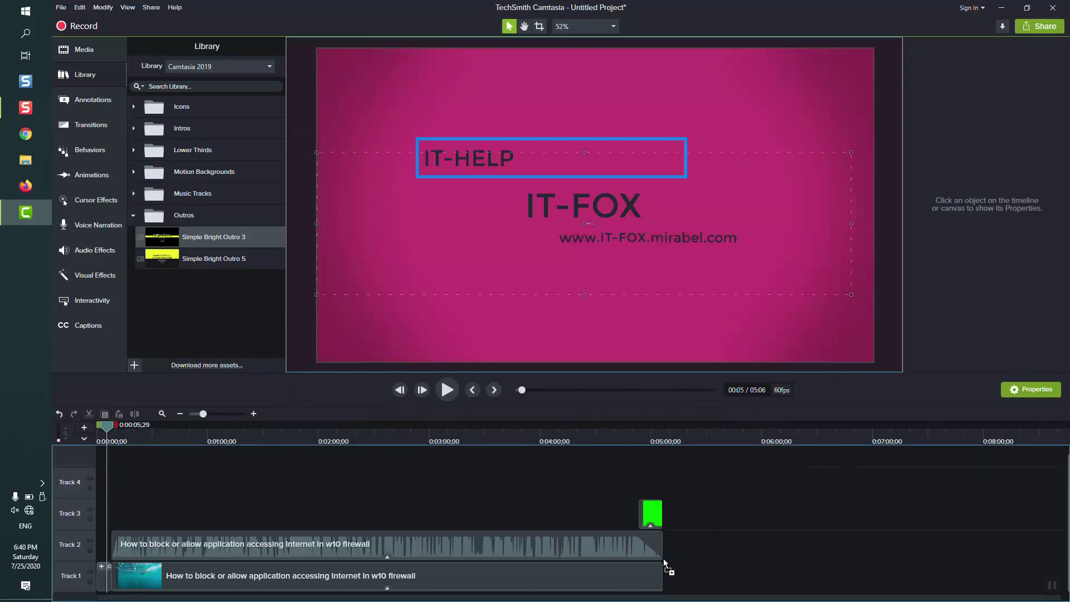
Place Simple Bright Outro 3 on Track 1 directly after the firewall video and play it until its text is displayed.
{"action": "left_click_drag", "start_coordinate": [663, 558], "coordinate": [664, 558]}
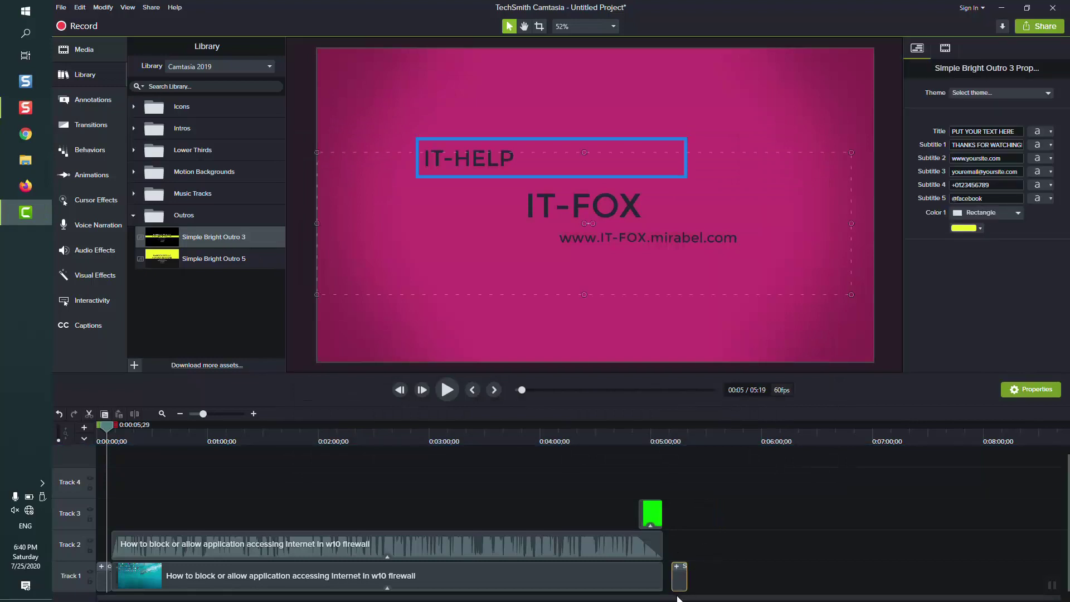
{"action": "left_click_drag", "start_coordinate": [677, 596], "coordinate": [658, 594]}
{"action": "double_click", "coordinate": [672, 584]}
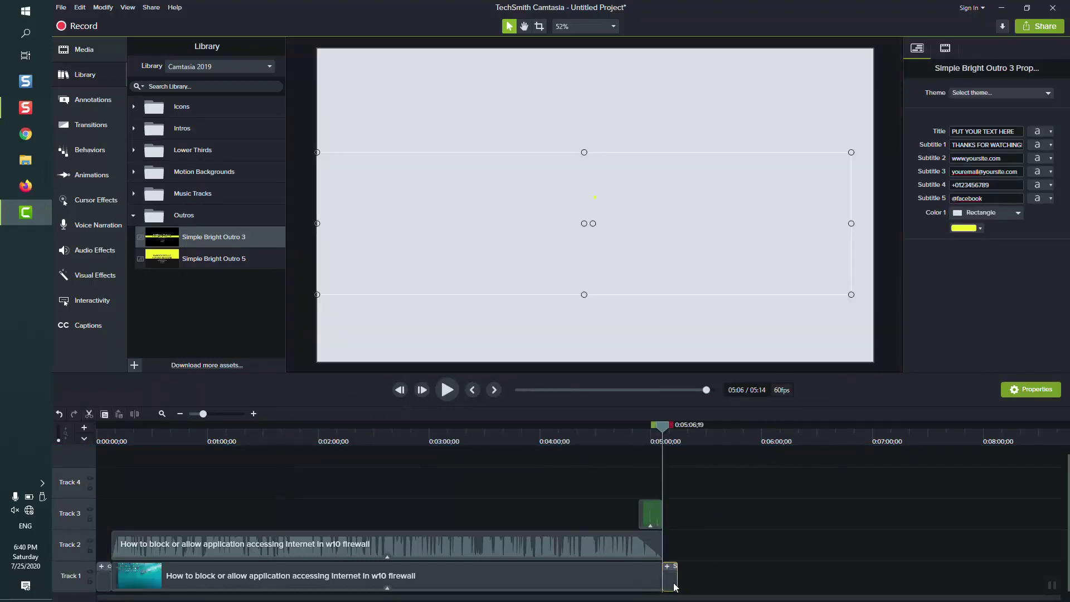
{"action": "left_click", "coordinate": [452, 390]}
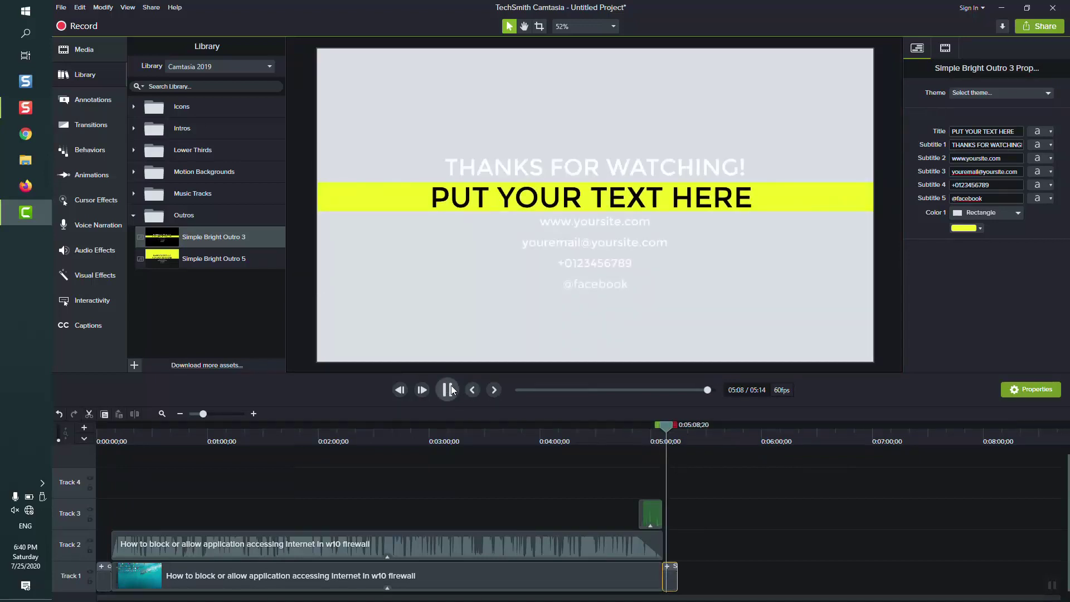
{"action": "left_click", "coordinate": [451, 390]}
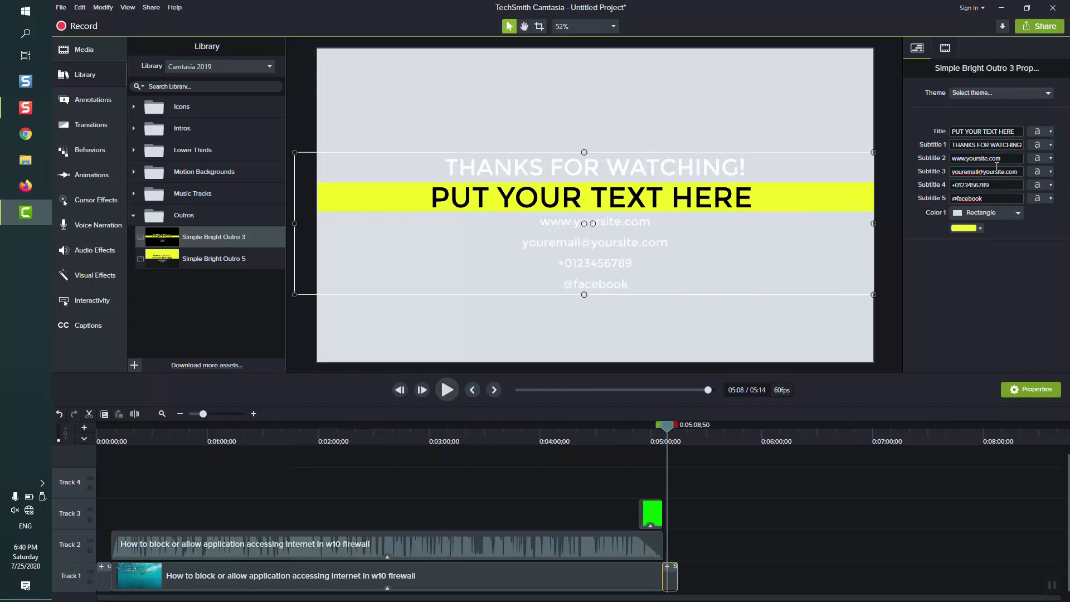
Set both the title and subtitle 1 of the outro to Hello.
{"action": "left_click", "coordinate": [993, 132]}
{"action": "type", "text": "Hello"}
{"action": "key", "text": "Tab"}
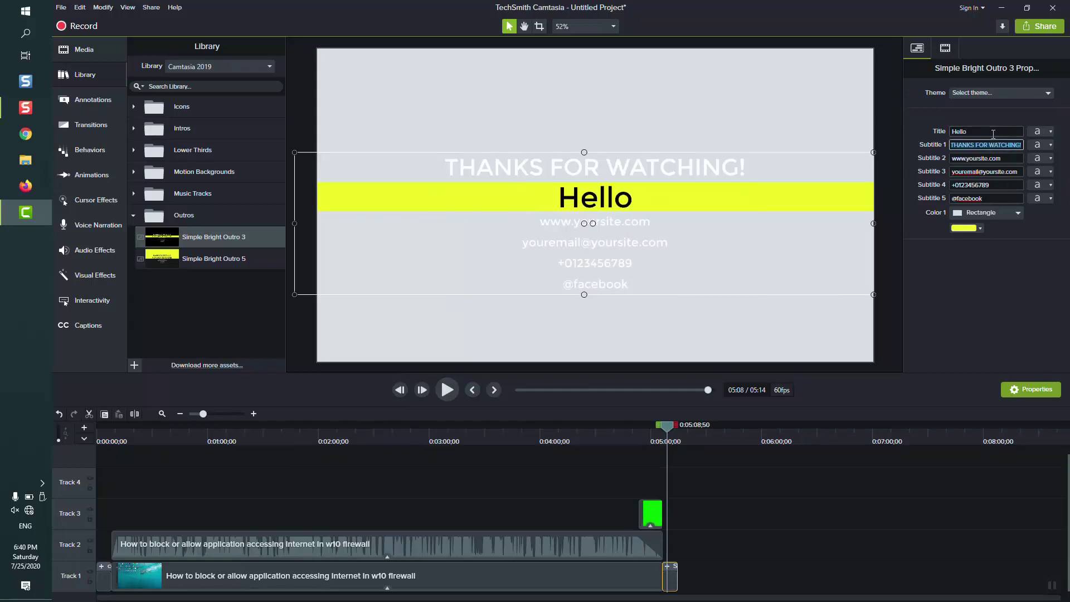
{"action": "type", "text": "Hello"}
{"action": "key", "text": "Tab"}
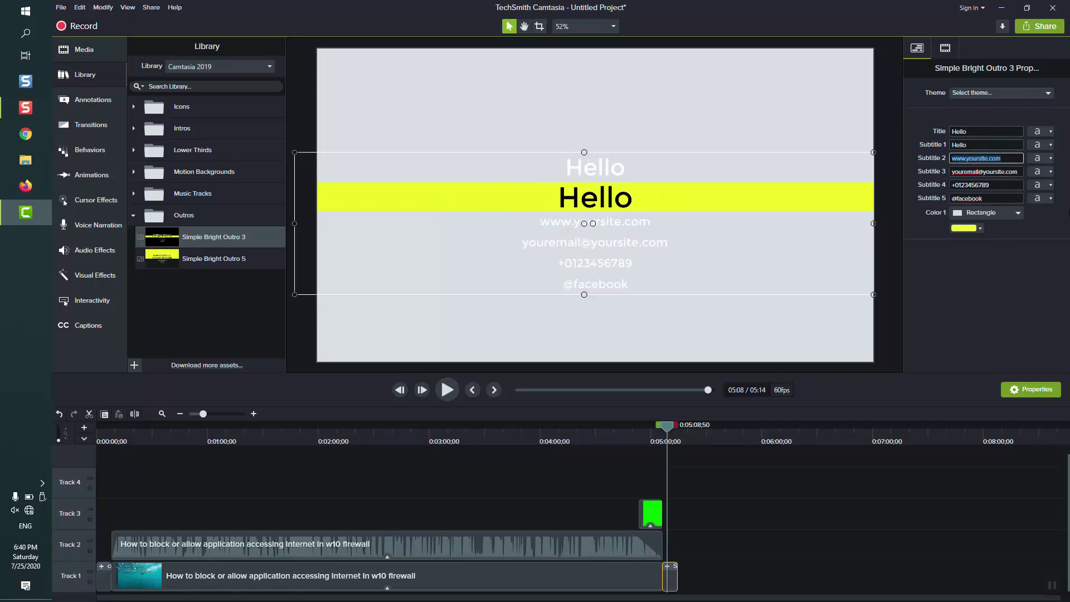
{"action": "left_click", "coordinate": [990, 215]}
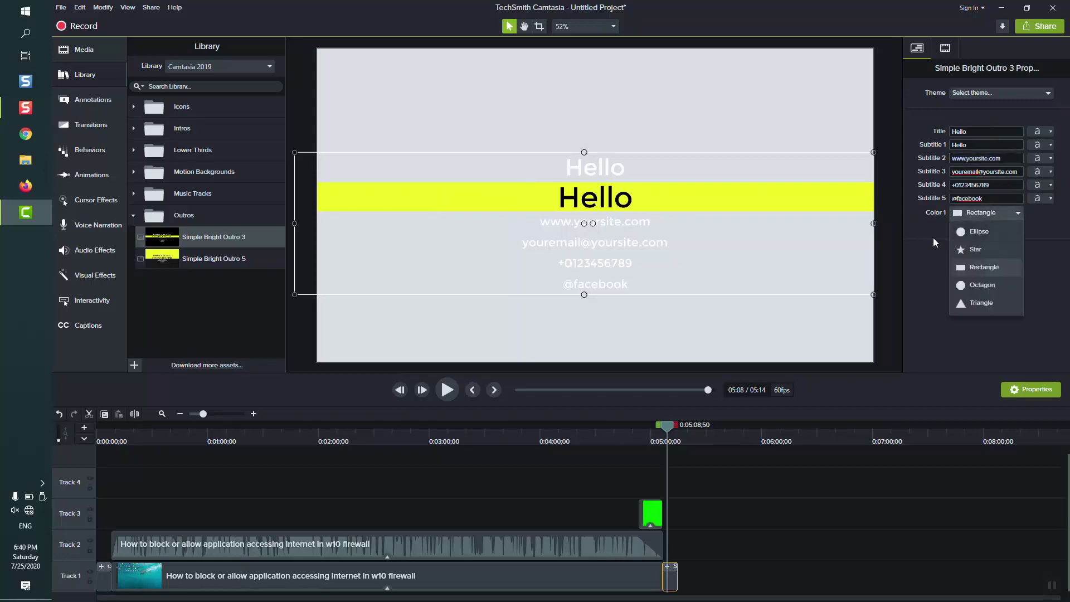
{"action": "left_click", "coordinate": [932, 231]}
{"action": "left_click", "coordinate": [965, 229]}
{"action": "left_click", "coordinate": [932, 225]}
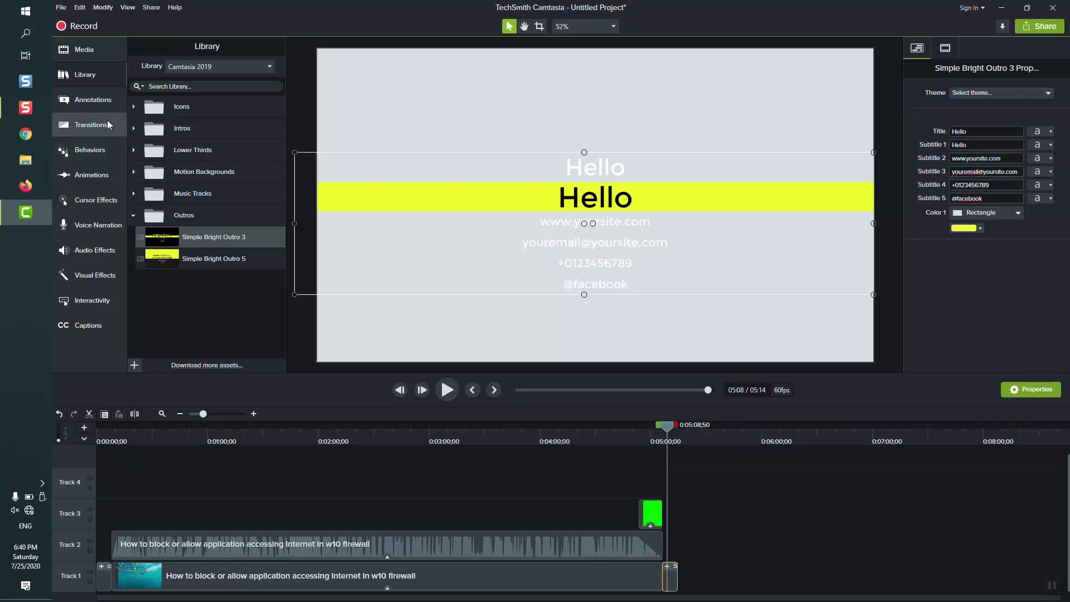
Collapse the Outros folder and delete the outro clip from the end of Track 1.
{"action": "left_click", "coordinate": [144, 221]}
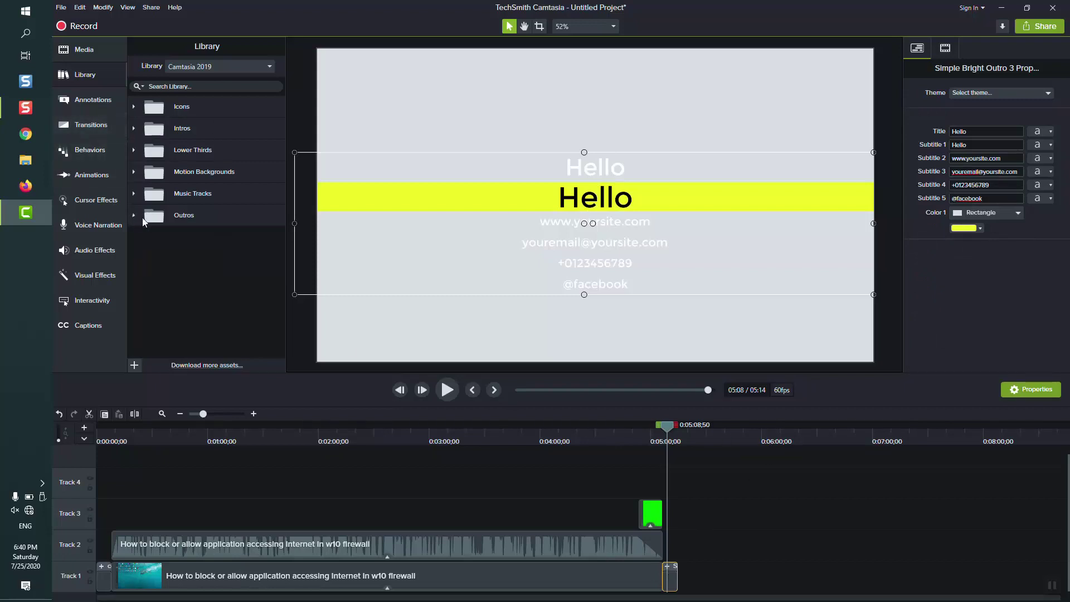
{"action": "key", "text": "Delete"}
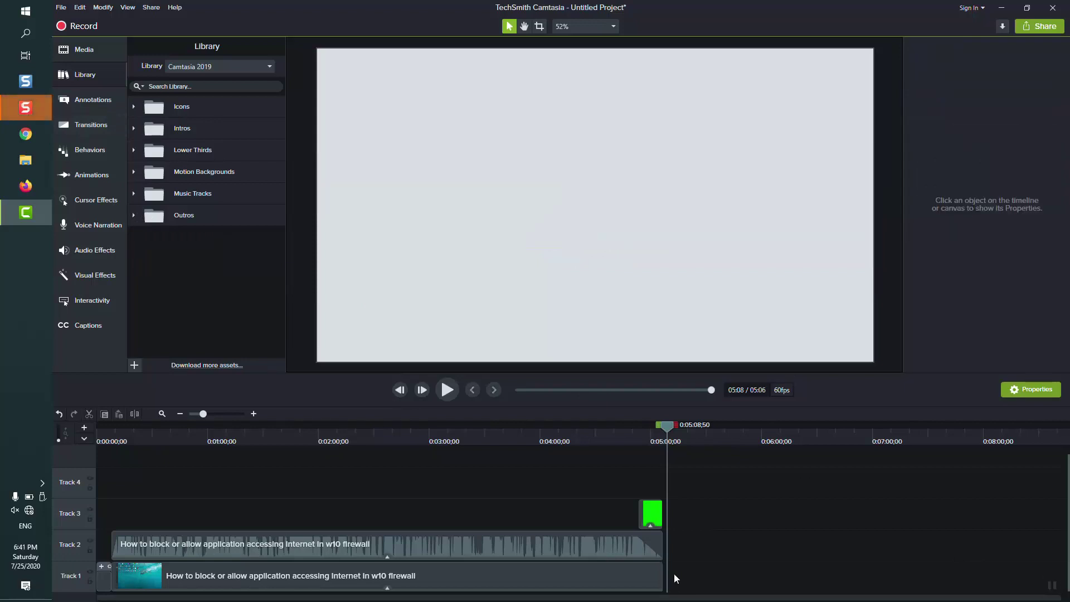
Add the orange Abstract-style speech bubble callout to Track 3 at about 4:04 and bring the playhead to its start.
{"action": "left_click", "coordinate": [88, 100]}
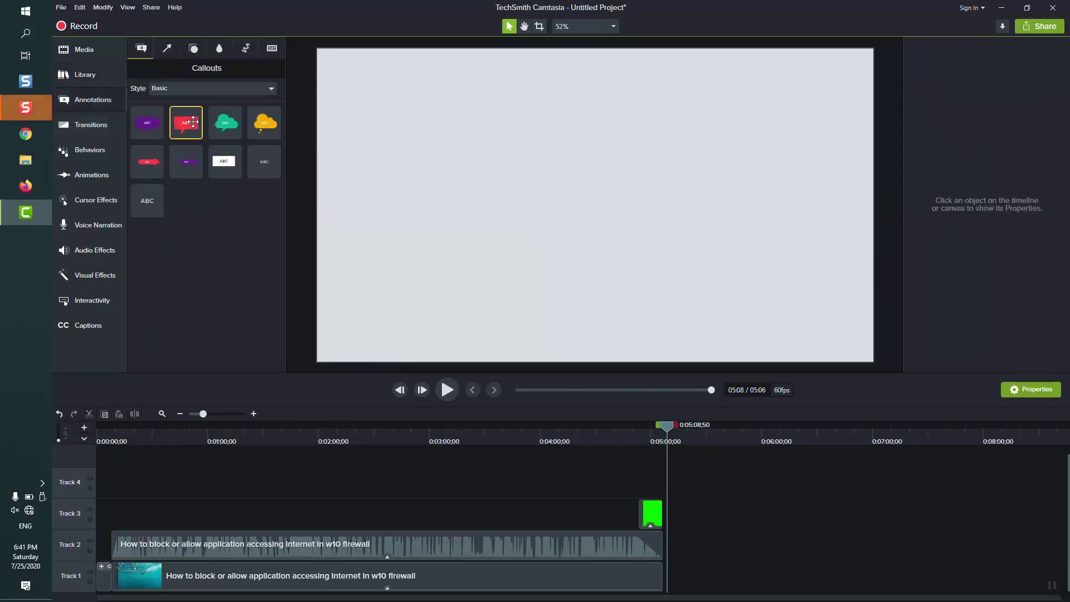
{"action": "left_click", "coordinate": [187, 92]}
{"action": "left_click", "coordinate": [182, 114]}
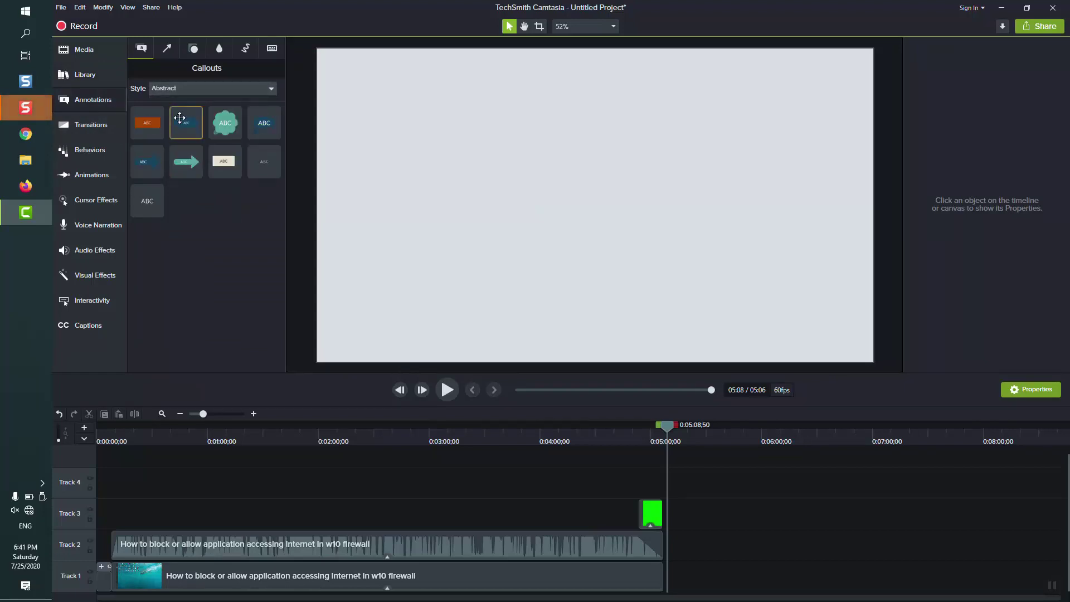
{"action": "left_click_drag", "start_coordinate": [148, 125], "coordinate": [554, 507]}
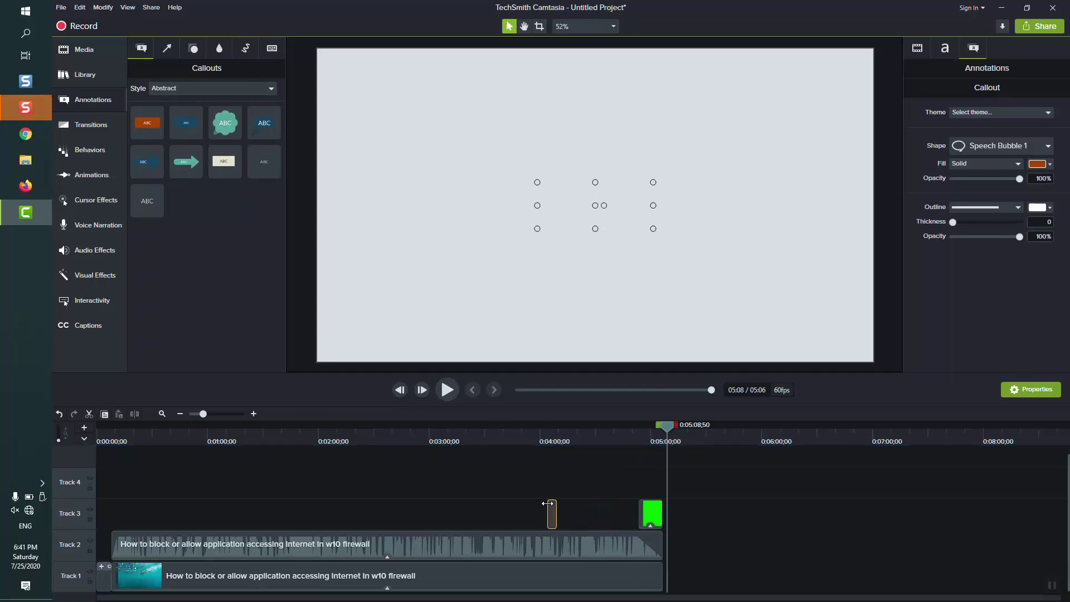
{"action": "left_click", "coordinate": [552, 503]}
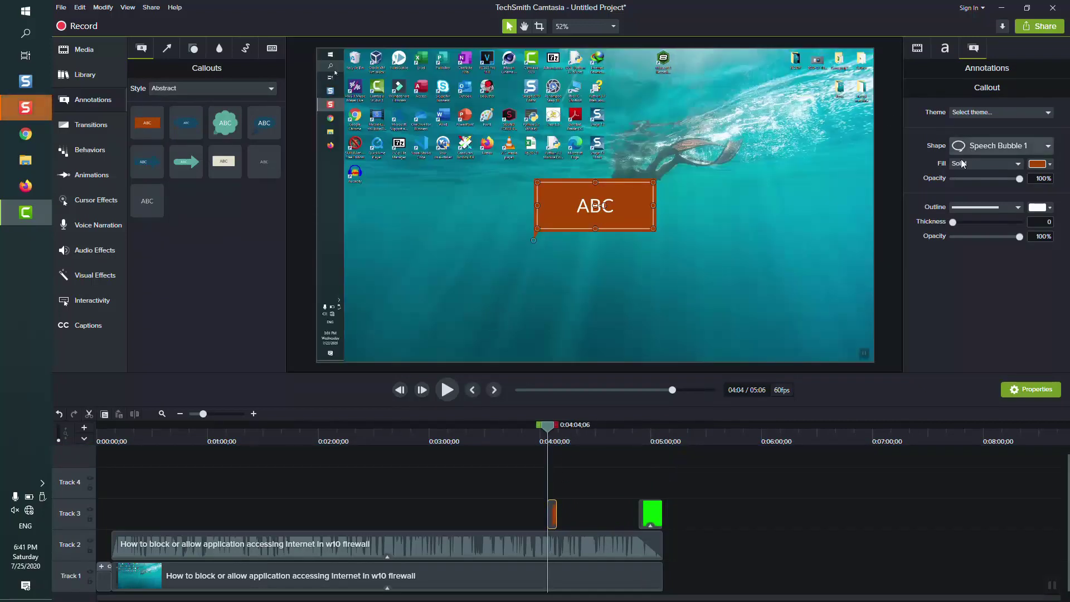
Stretch the ABC callout's pointer farther out and move the callout to the upper-right area of the canvas.
{"action": "double_click", "coordinate": [594, 205]}
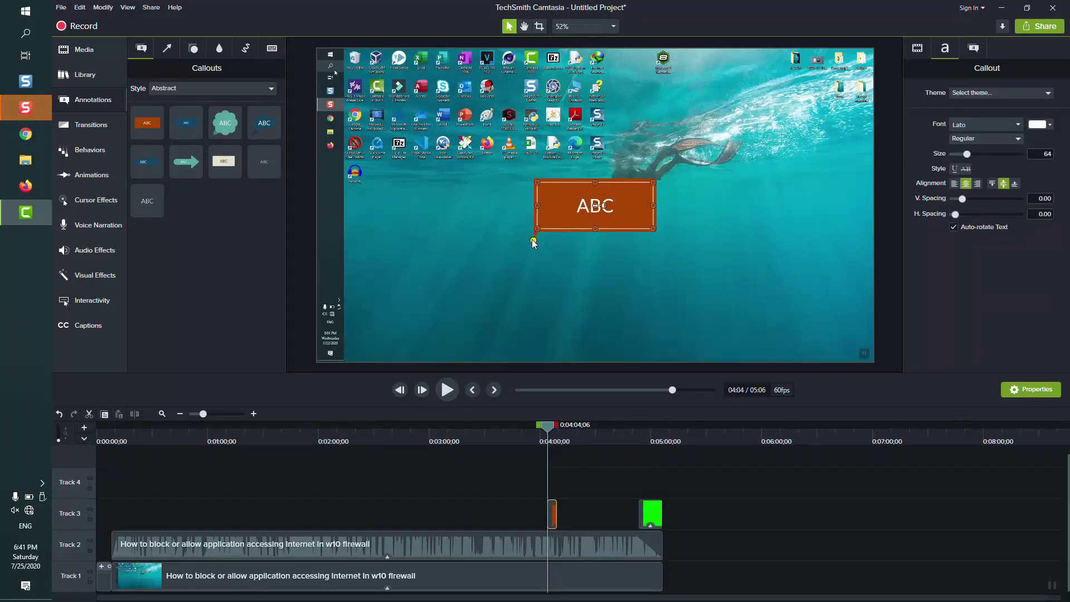
{"action": "left_click_drag", "start_coordinate": [533, 239], "coordinate": [458, 265]}
{"action": "left_click_drag", "start_coordinate": [617, 218], "coordinate": [759, 93]}
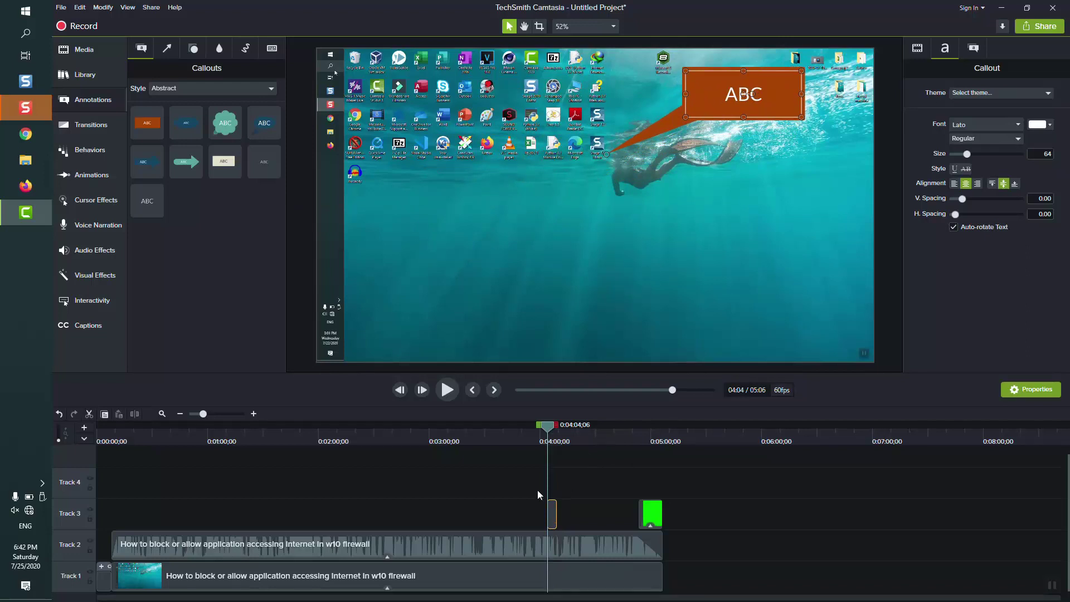
Extend the callout's duration on Track 3 and reshape it into a smaller, slightly tilted box with its pointer aimed up and right.
{"action": "left_click_drag", "start_coordinate": [556, 517], "coordinate": [563, 518]}
{"action": "left_click_drag", "start_coordinate": [751, 94], "coordinate": [646, 168]}
{"action": "left_click", "coordinate": [621, 237]}
{"action": "left_click", "coordinate": [583, 174]}
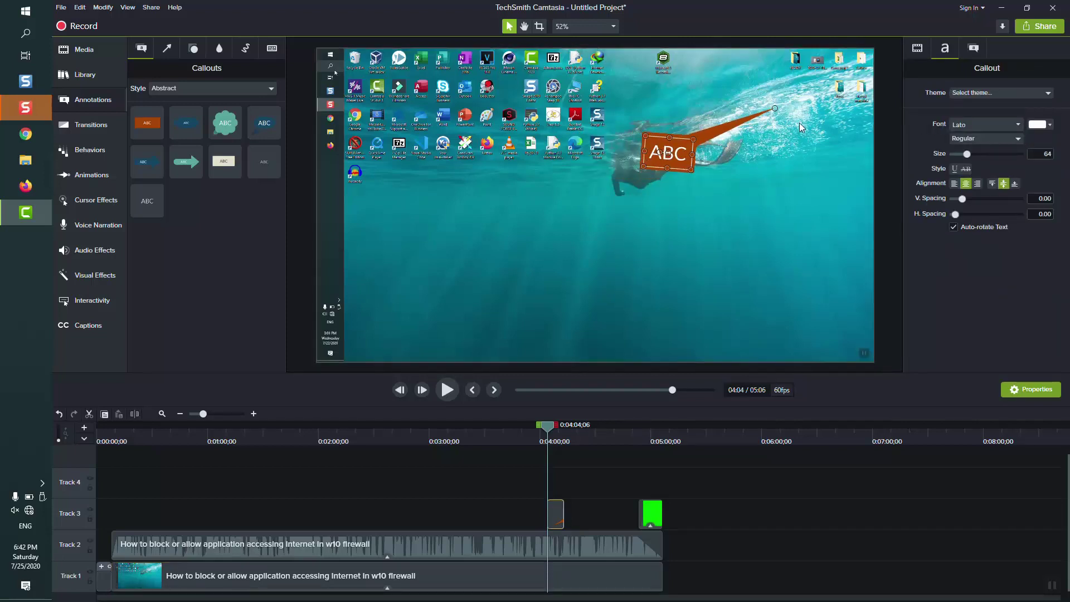
{"action": "left_click", "coordinate": [774, 109]}
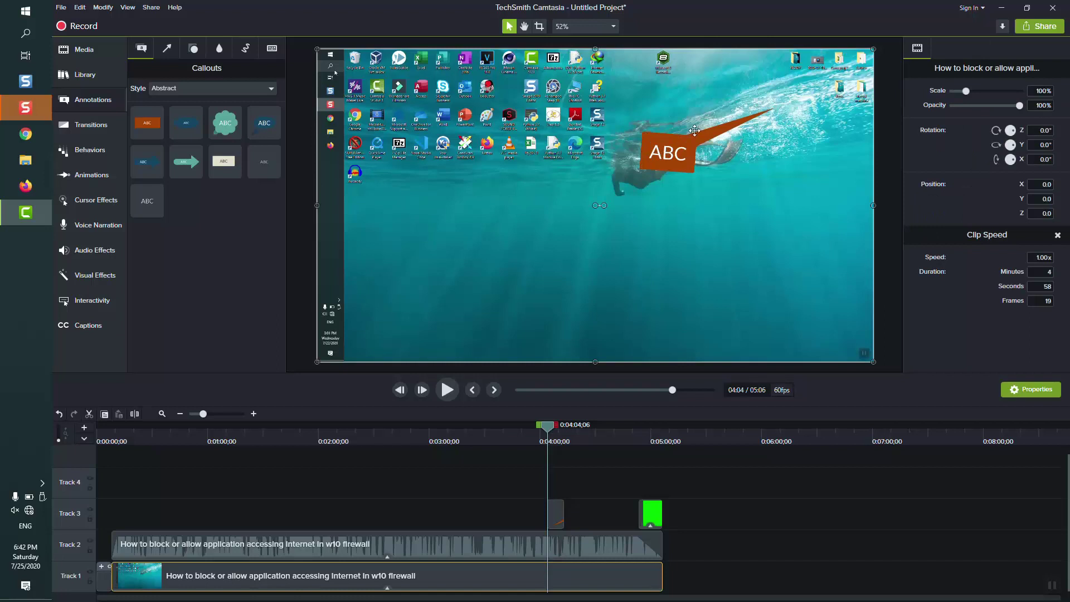
Add the orange Abstract-style arrow to Track 3, ahead of the callout.
{"action": "left_click", "coordinate": [168, 50]}
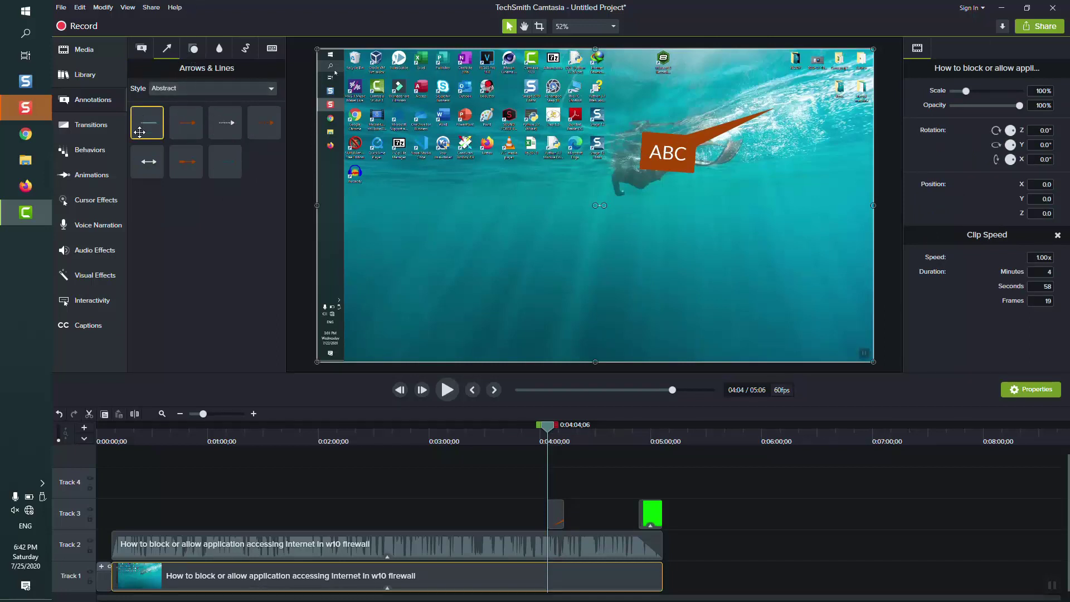
{"action": "mouse_move", "coordinate": [186, 123]}
{"action": "left_mouse_down"}
{"action": "mouse_move", "coordinate": [459, 514]}
{"action": "mouse_move", "coordinate": [556, 502]}
{"action": "mouse_move", "coordinate": [500, 502]}
{"action": "mouse_move", "coordinate": [498, 512]}
{"action": "left_mouse_up"}
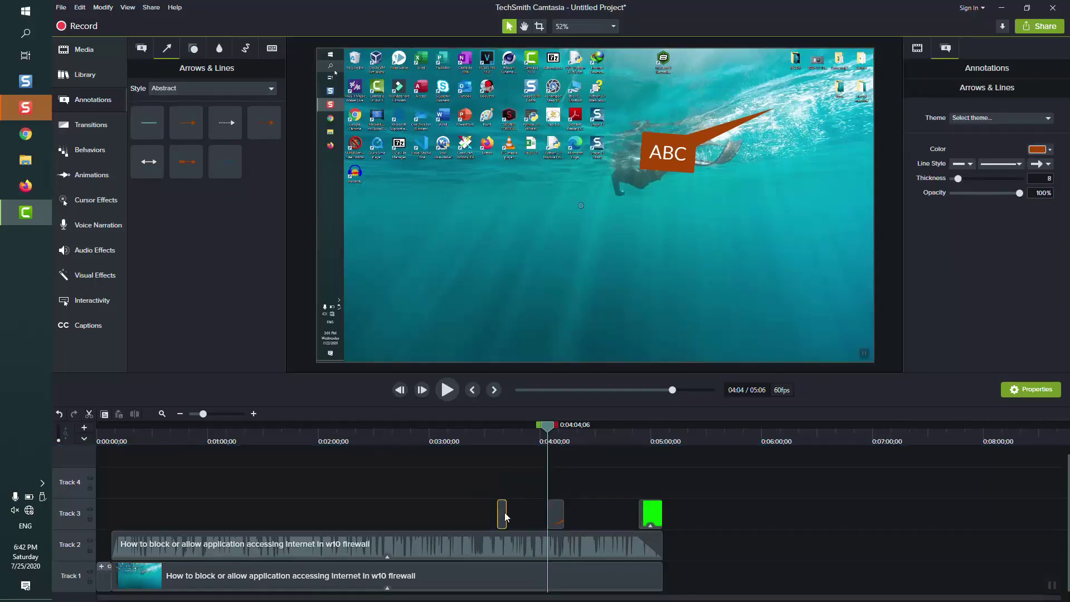
Bring the playhead to the arrow clip on Track 3 and recolour the arrow crimson red.
{"action": "double_click", "coordinate": [501, 512]}
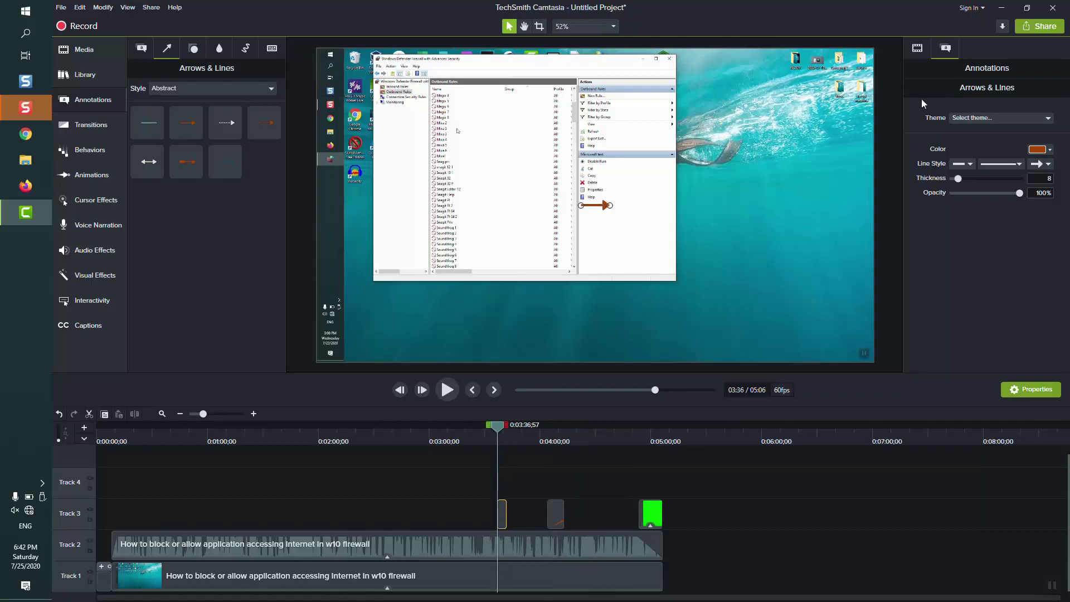
{"action": "left_click", "coordinate": [1036, 150]}
{"action": "left_click", "coordinate": [1047, 199]}
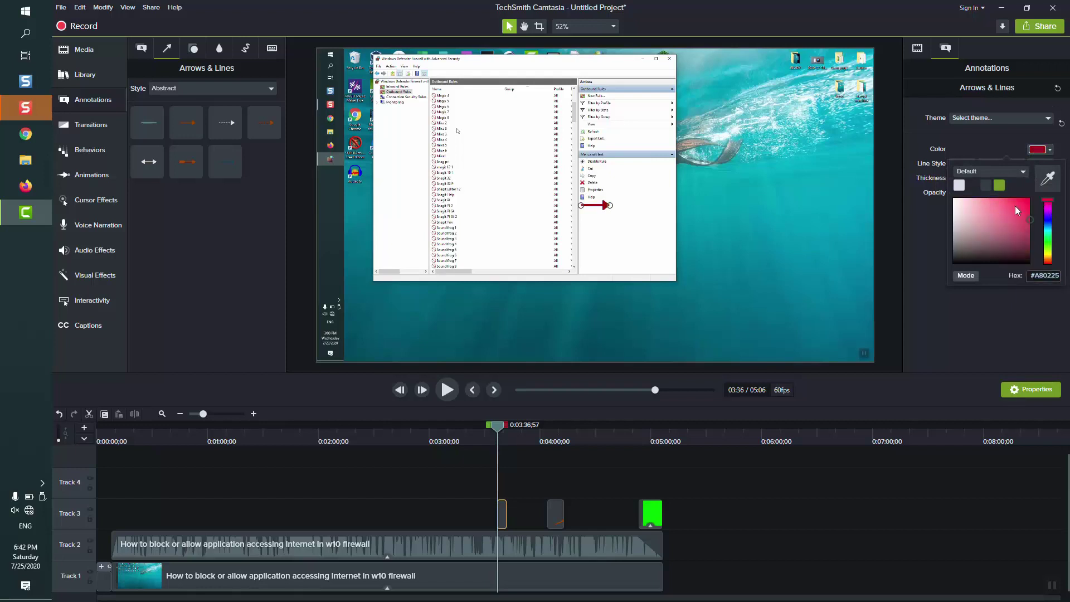
{"action": "left_click", "coordinate": [1021, 205]}
{"action": "left_click", "coordinate": [1000, 335]}
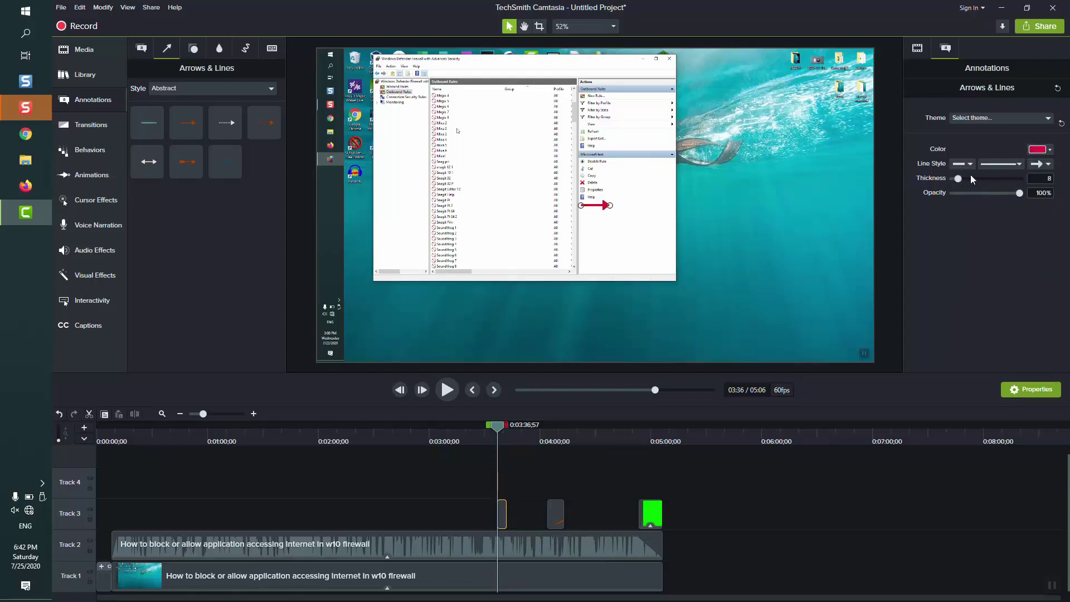
Adjust the arrow's line style with a thickness of 32, and stretch its tail far to the left across the firewall window.
{"action": "left_click", "coordinate": [968, 164]}
{"action": "left_click", "coordinate": [962, 210]}
{"action": "left_click_drag", "start_coordinate": [958, 179], "coordinate": [974, 179]}
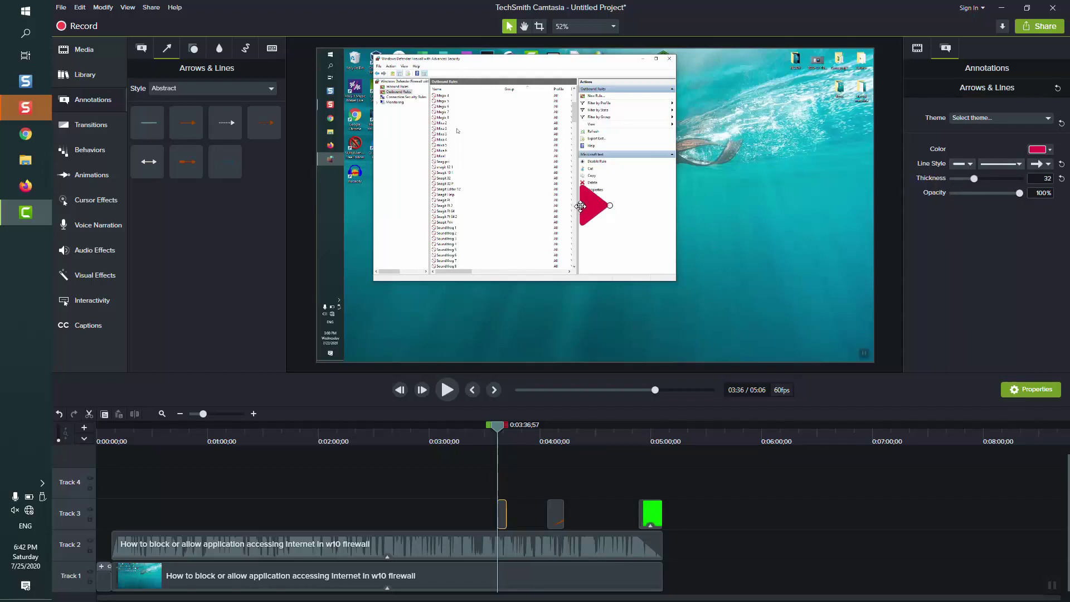
{"action": "left_click_drag", "start_coordinate": [580, 206], "coordinate": [402, 205]}
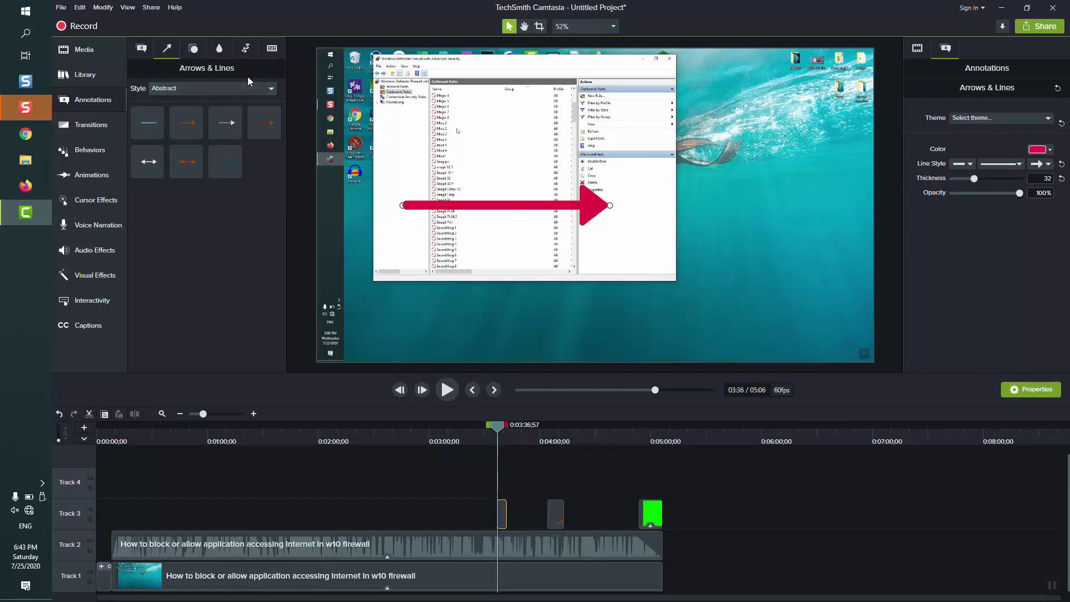
Add the green Abstract-style ellipse to Track 4 at about 3:49 and enlarge it down and to the right on the canvas.
{"action": "left_click", "coordinate": [187, 45]}
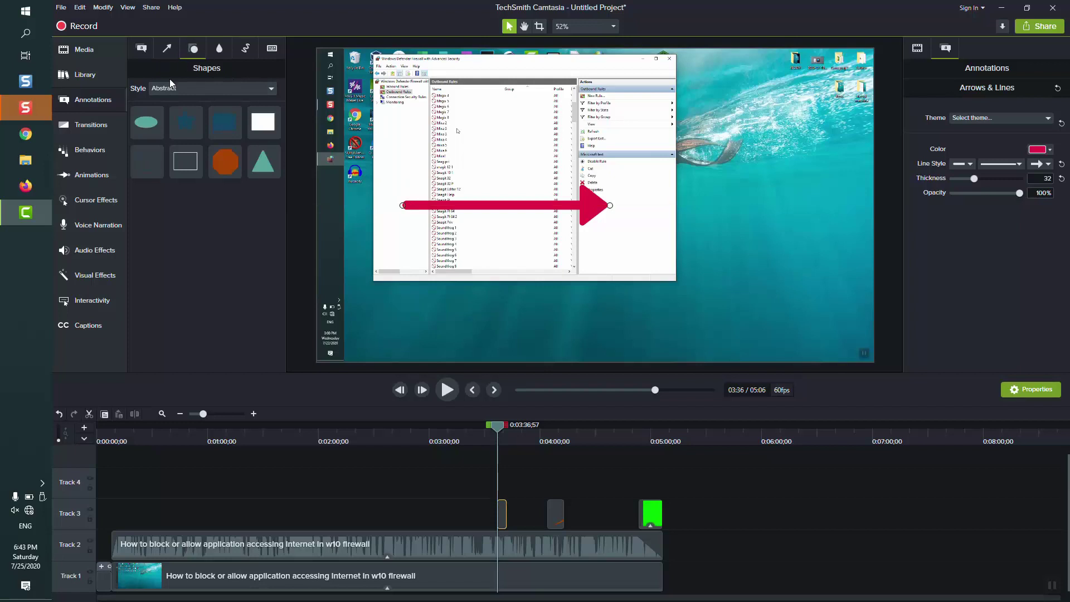
{"action": "left_click_drag", "start_coordinate": [150, 119], "coordinate": [524, 491]}
{"action": "left_click", "coordinate": [525, 490]}
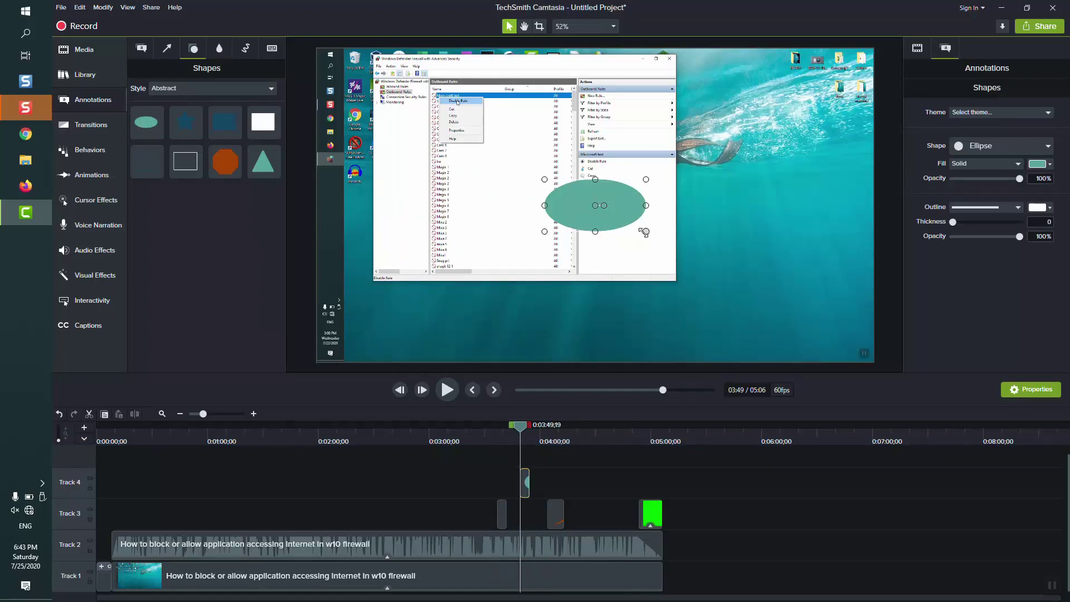
{"action": "left_click_drag", "start_coordinate": [646, 231], "coordinate": [763, 312]}
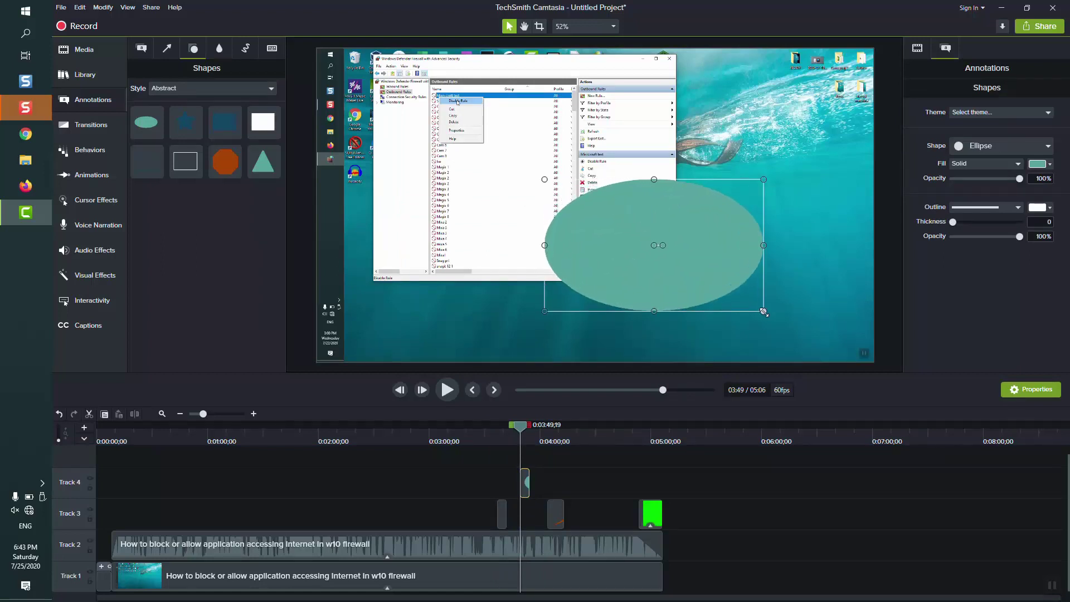
Try the Star shape on the ellipse annotation, settle on Rectangle, and change its fill to olive green.
{"action": "left_click", "coordinate": [1035, 146]}
{"action": "left_click", "coordinate": [1009, 188]}
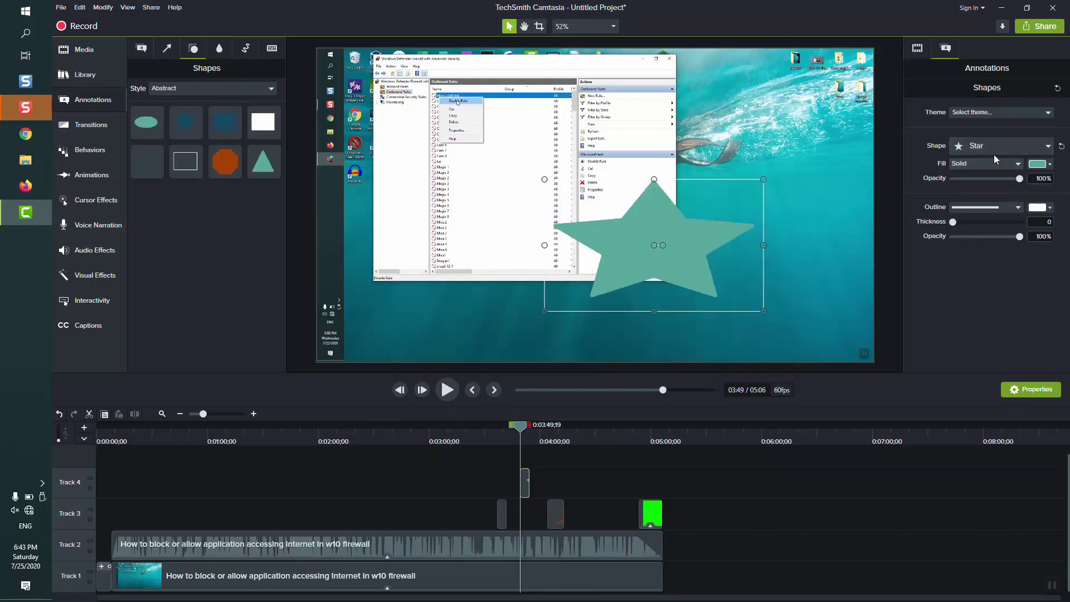
{"action": "left_click", "coordinate": [994, 153]}
{"action": "left_click", "coordinate": [992, 203]}
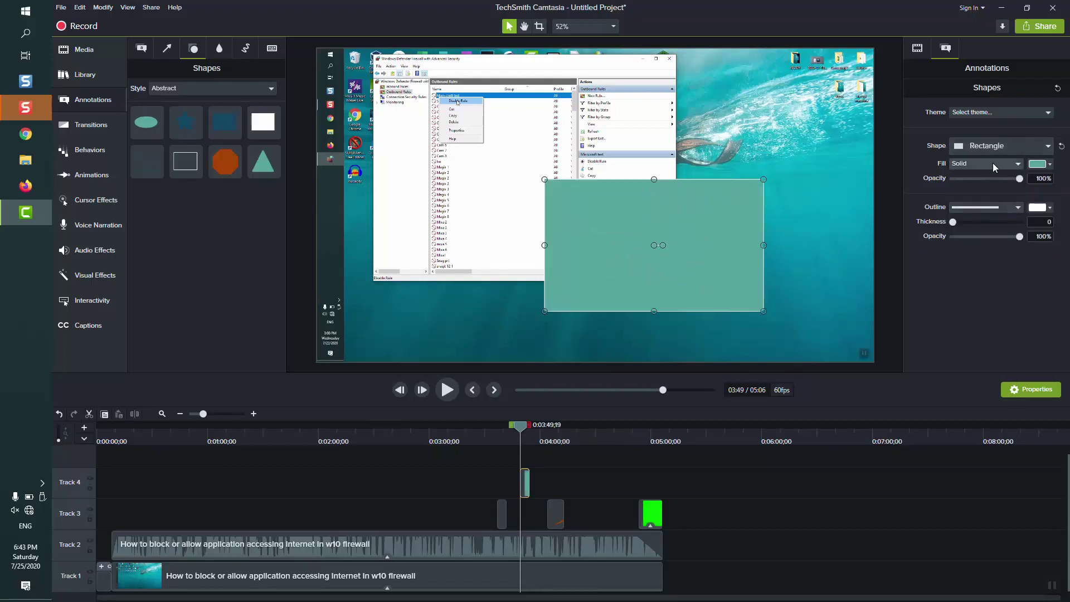
{"action": "left_click", "coordinate": [1035, 163]}
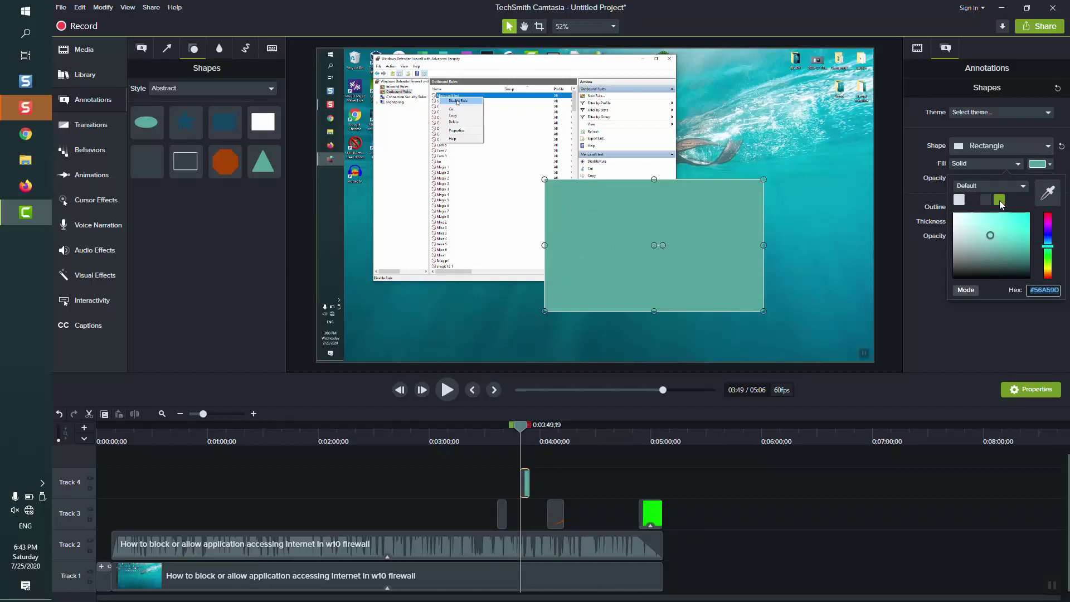
{"action": "left_click", "coordinate": [1014, 220]}
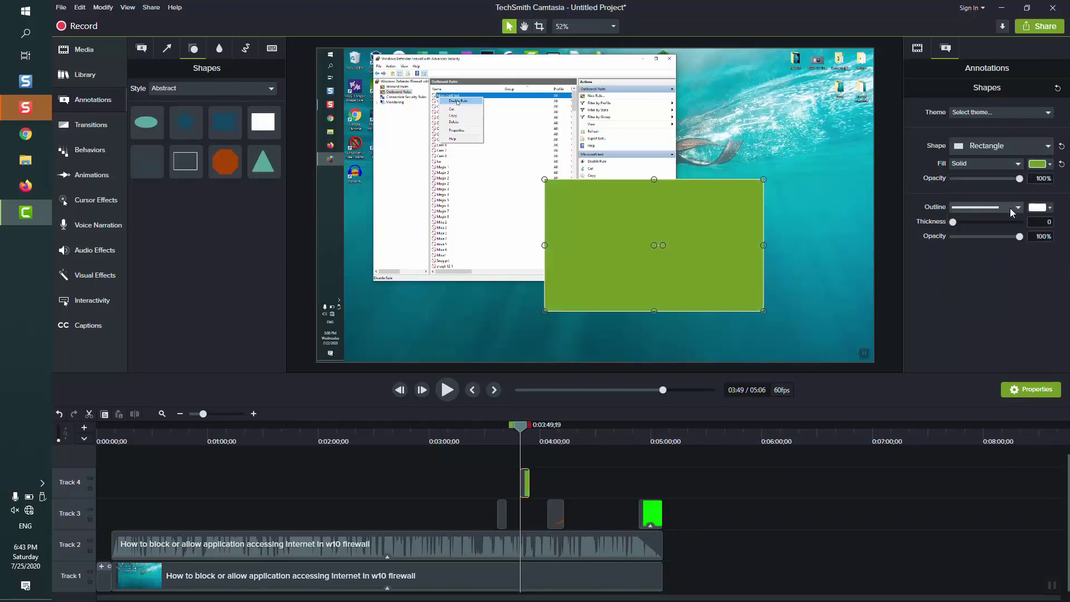
Give the green rectangle a dashed outline style and shrink it into the upper-right area of the canvas.
{"action": "left_click", "coordinate": [1016, 207]}
{"action": "left_click", "coordinate": [980, 248]}
{"action": "mouse_move", "coordinate": [544, 312]}
{"action": "left_mouse_down"}
{"action": "mouse_move", "coordinate": [712, 211]}
{"action": "mouse_move", "coordinate": [778, 106]}
{"action": "mouse_move", "coordinate": [812, 106]}
{"action": "left_mouse_up"}
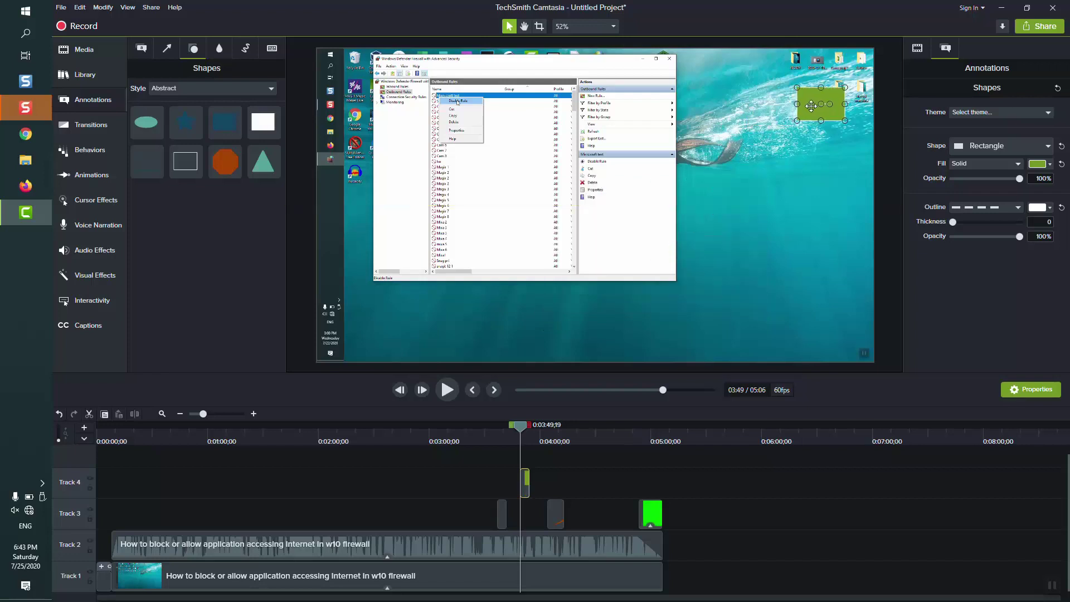
Blur the upper part of the firewall window from about 3:49 and extend the blur's clip on Track 5 to about 4:30.
{"action": "left_click", "coordinate": [224, 54]}
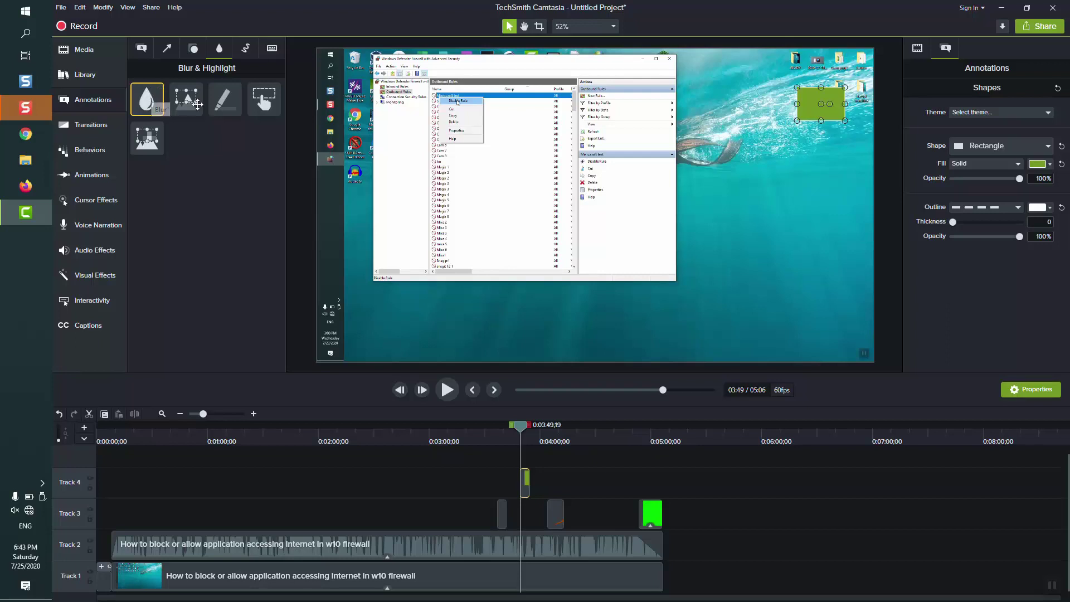
{"action": "left_click_drag", "start_coordinate": [146, 101], "coordinate": [487, 132]}
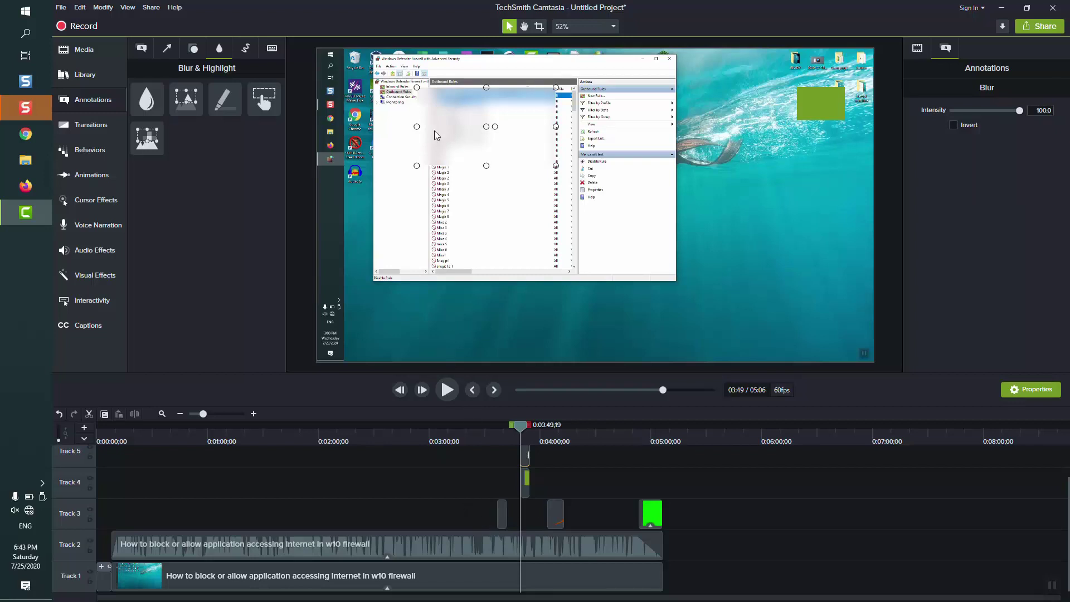
{"action": "left_click_drag", "start_coordinate": [419, 163], "coordinate": [371, 144]}
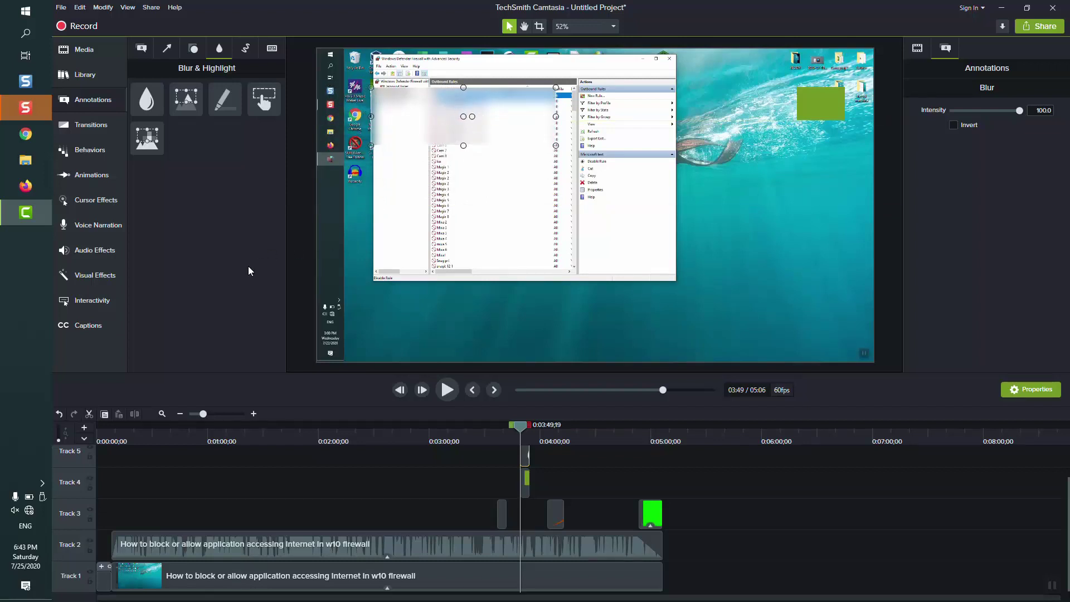
{"action": "scroll", "coordinate": [497, 483], "scroll_direction": "up", "scroll_amount": 1}
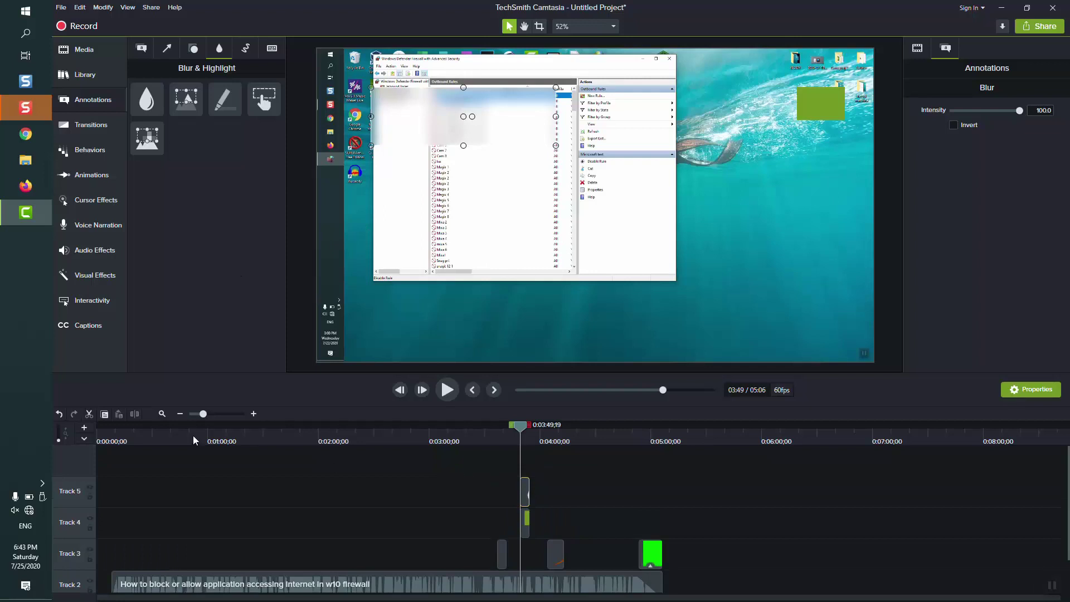
{"action": "left_click", "coordinate": [213, 419]}
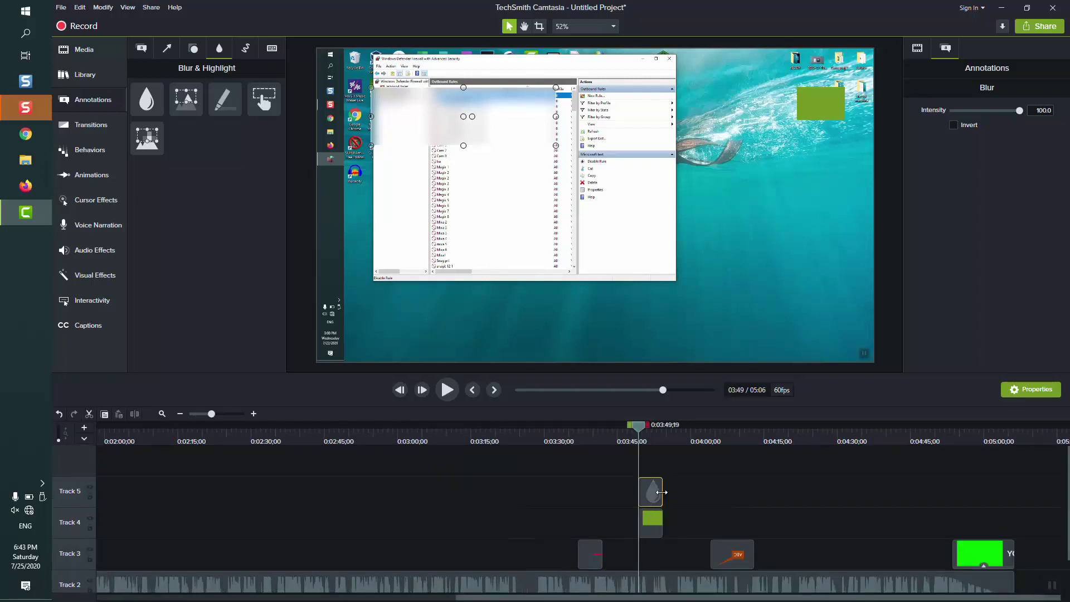
{"action": "left_click_drag", "start_coordinate": [661, 492], "coordinate": [839, 491]}
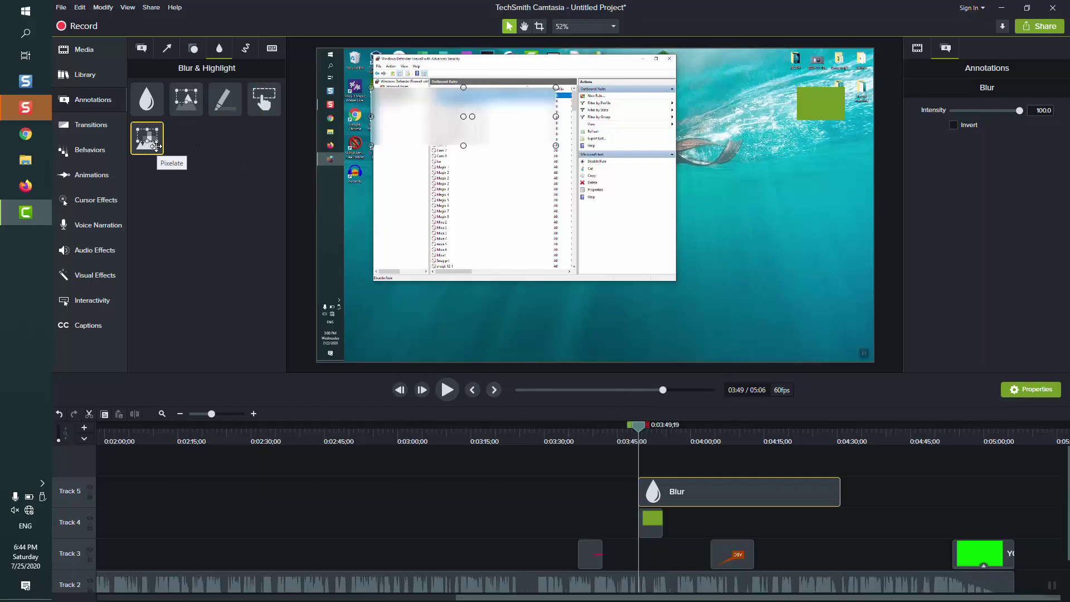
Add a Pixelate annotation over the desktop icons above the green rectangle, extending its Track 6 clip to match the blur.
{"action": "mouse_move", "coordinate": [156, 146]}
{"action": "left_mouse_down"}
{"action": "mouse_move", "coordinate": [168, 161]}
{"action": "mouse_move", "coordinate": [663, 259]}
{"action": "mouse_move", "coordinate": [743, 129]}
{"action": "left_mouse_up"}
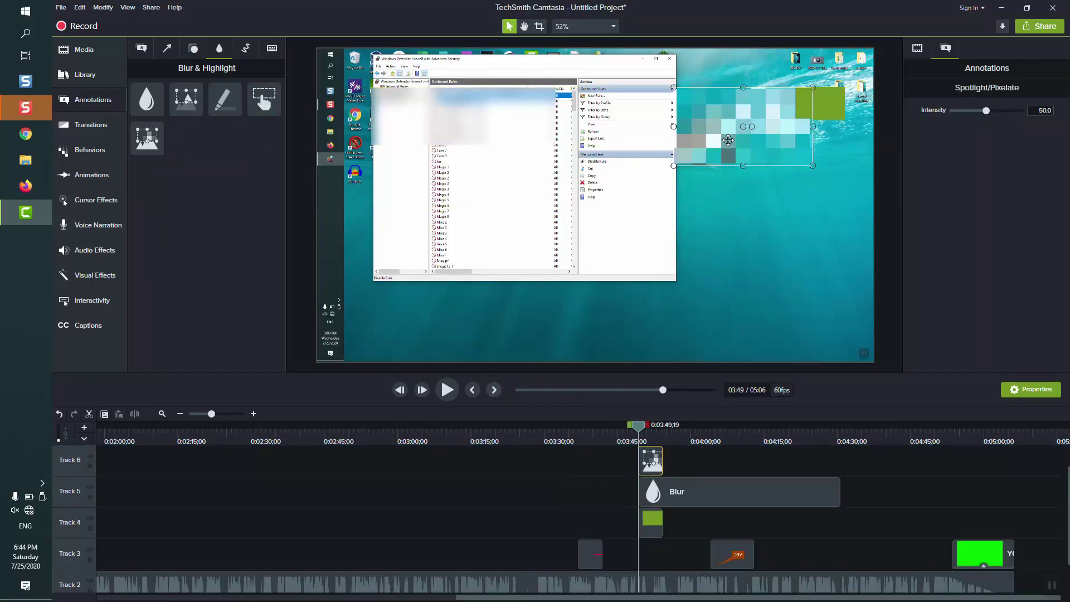
{"action": "left_click_drag", "start_coordinate": [671, 164], "coordinate": [797, 81]}
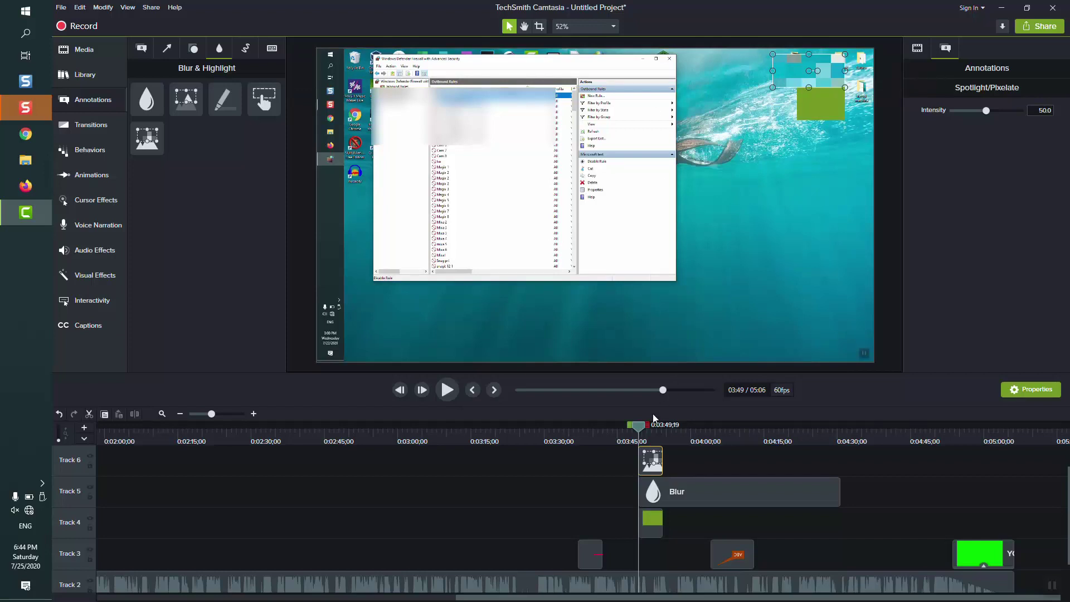
{"action": "left_click_drag", "start_coordinate": [680, 463], "coordinate": [840, 463]}
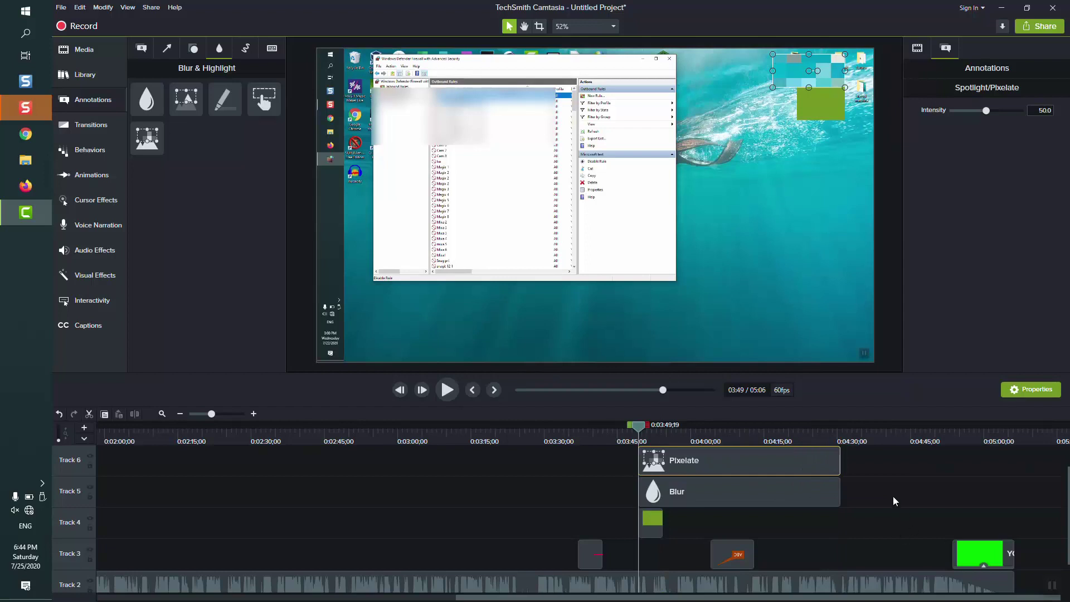
Delete the arrow, callout, rectangle, blur and pixelate clips from Tracks 3 to 6, keeping the green-screen clip.
{"action": "scroll", "coordinate": [843, 502], "scroll_direction": "up", "scroll_amount": 1}
{"action": "scroll", "coordinate": [843, 501], "scroll_direction": "down", "scroll_amount": 2}
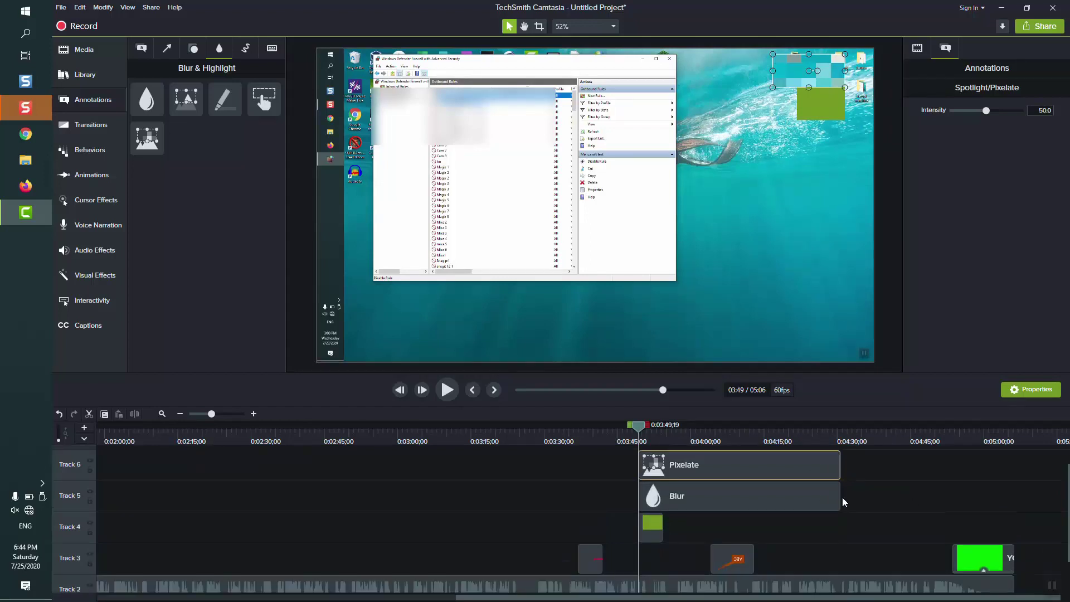
{"action": "scroll", "coordinate": [856, 497], "scroll_direction": "up", "scroll_amount": 1}
{"action": "left_click_drag", "start_coordinate": [841, 572], "coordinate": [531, 473]}
{"action": "key", "text": "Delete"}
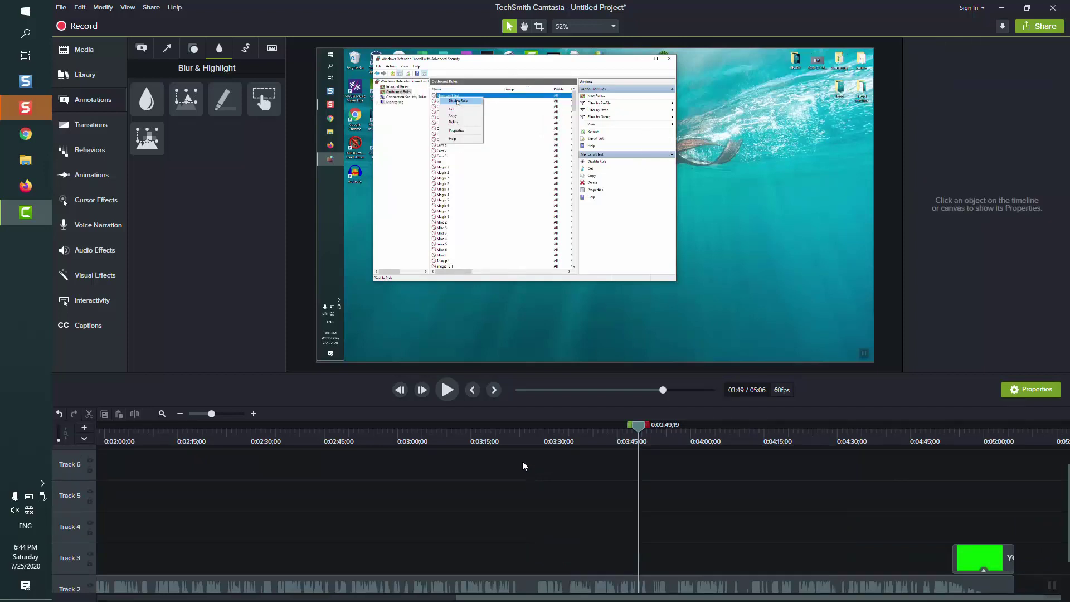
Add a Spotlight over the context menu in the firewall window at 3:49 and play the video through to about 3:57.
{"action": "left_click", "coordinate": [199, 414]}
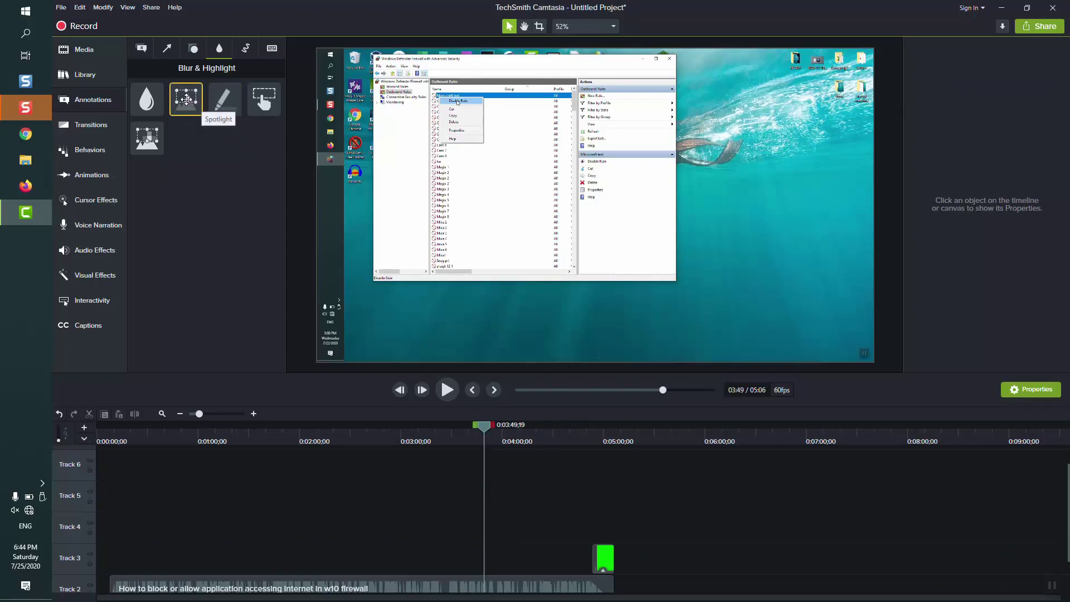
{"action": "mouse_move", "coordinate": [184, 98]}
{"action": "left_mouse_down"}
{"action": "mouse_move", "coordinate": [388, 136]}
{"action": "mouse_move", "coordinate": [457, 134]}
{"action": "left_mouse_up"}
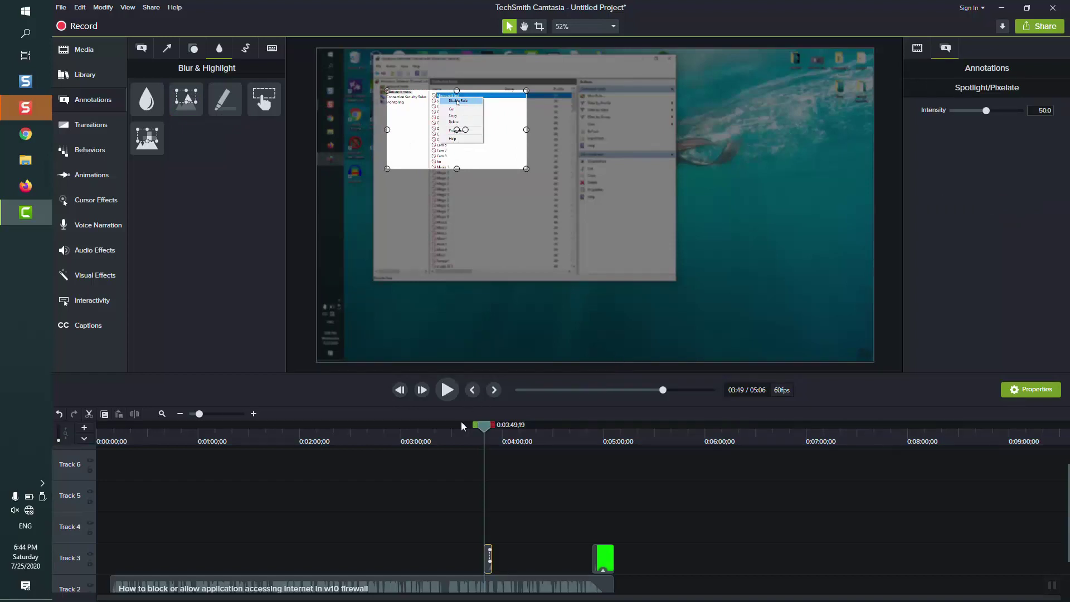
{"action": "left_click", "coordinate": [446, 390]}
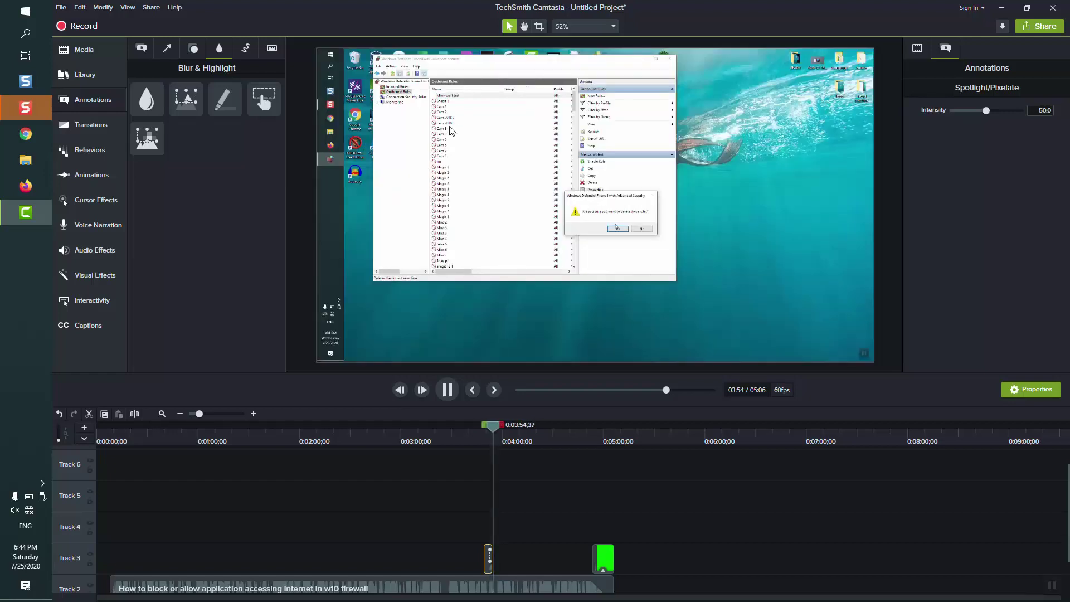
{"action": "left_click", "coordinate": [444, 393]}
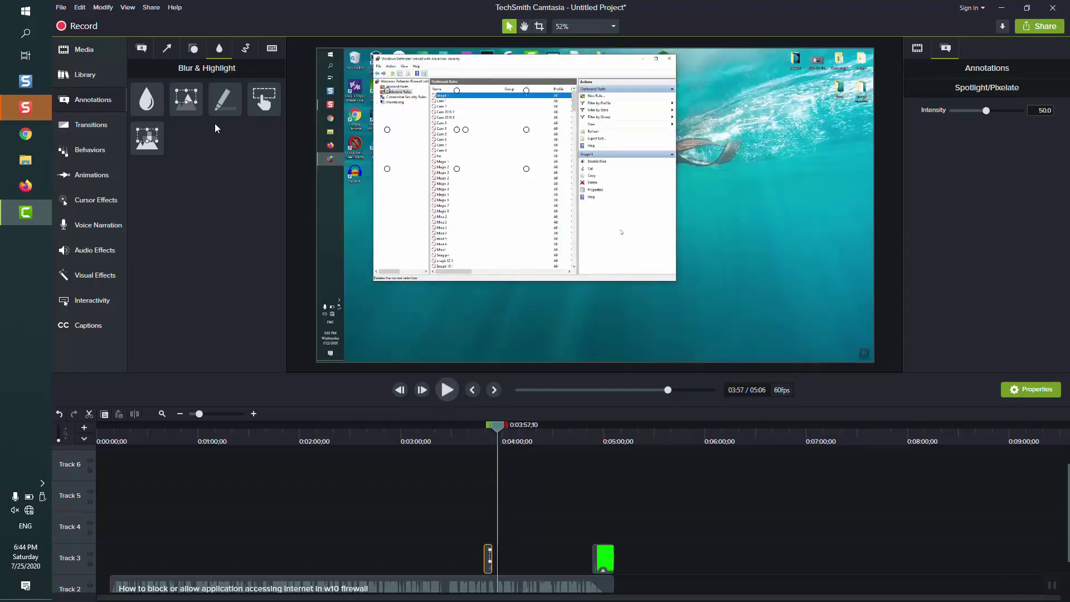
Add a yellow Highlighter to Track 4 at about 3:57 and shrink it over the upper entries of the Actions pane.
{"action": "mouse_move", "coordinate": [223, 100]}
{"action": "left_mouse_down"}
{"action": "mouse_move", "coordinate": [466, 289]}
{"action": "mouse_move", "coordinate": [504, 440]}
{"action": "mouse_move", "coordinate": [502, 539]}
{"action": "left_mouse_up"}
{"action": "left_click_drag", "start_coordinate": [600, 221], "coordinate": [581, 124]}
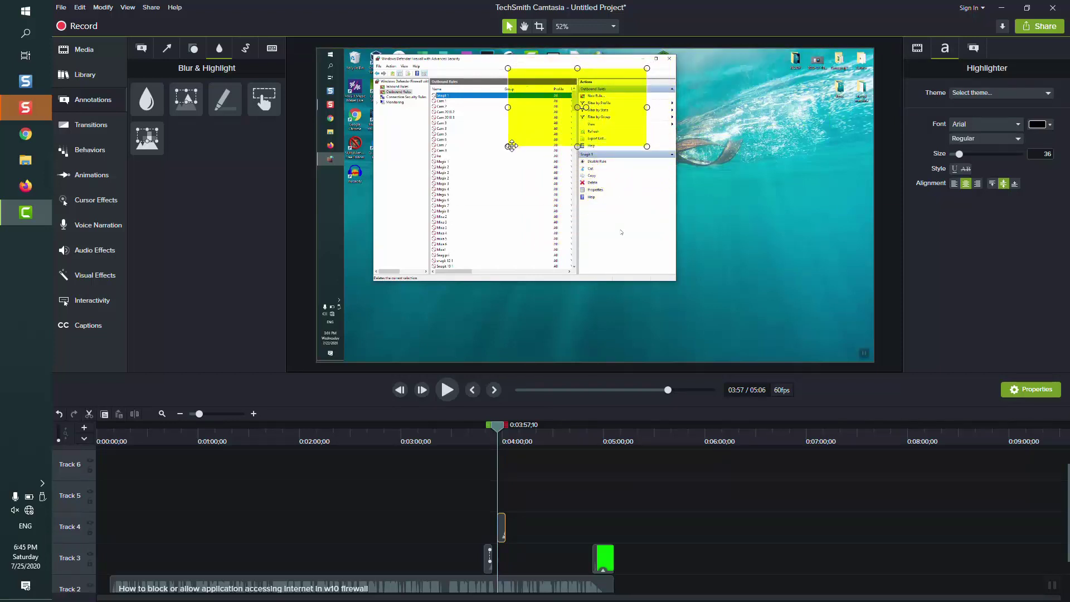
{"action": "left_click_drag", "start_coordinate": [509, 146], "coordinate": [597, 115]}
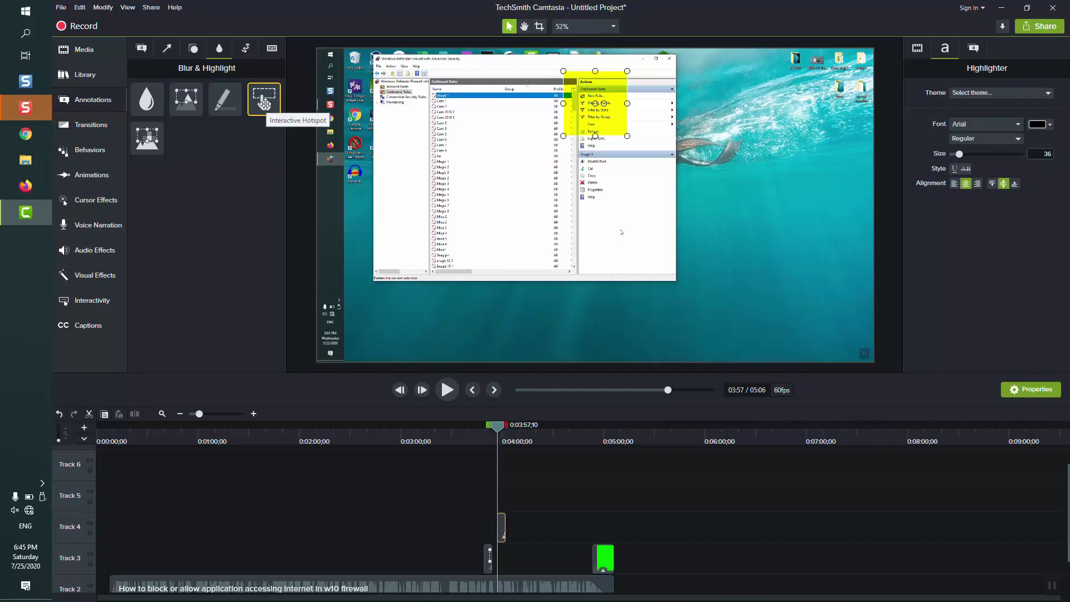
Add a red Sketch Motion circle to Track 5 at about 3:57 and place it over the lower middle of the firewall window.
{"action": "left_click", "coordinate": [247, 51]}
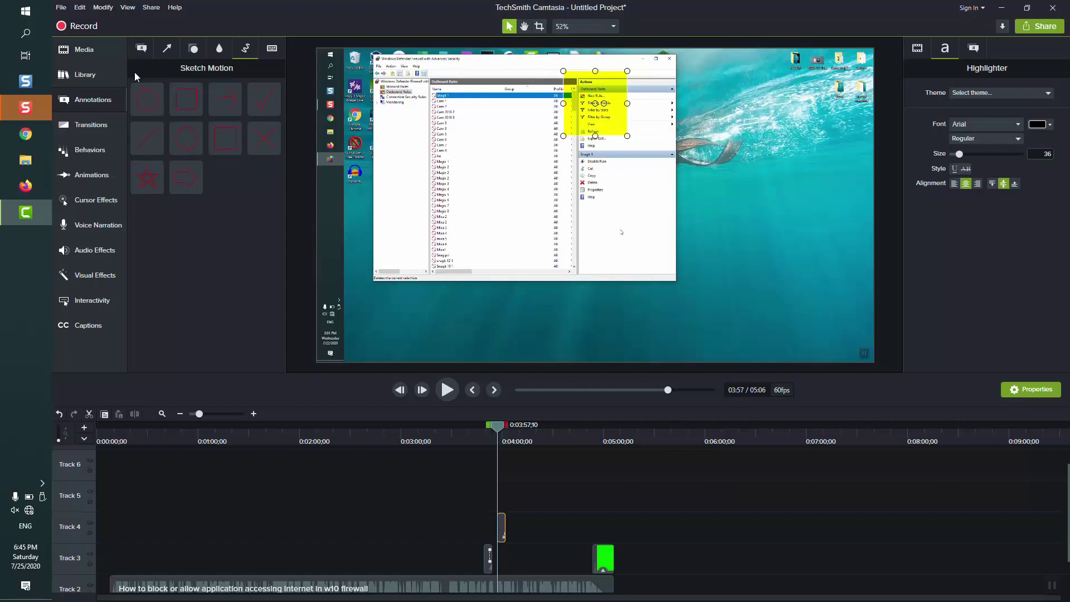
{"action": "mouse_move", "coordinate": [142, 100]}
{"action": "left_mouse_down"}
{"action": "mouse_move", "coordinate": [277, 191]}
{"action": "mouse_move", "coordinate": [513, 203]}
{"action": "mouse_move", "coordinate": [597, 159]}
{"action": "left_mouse_up"}
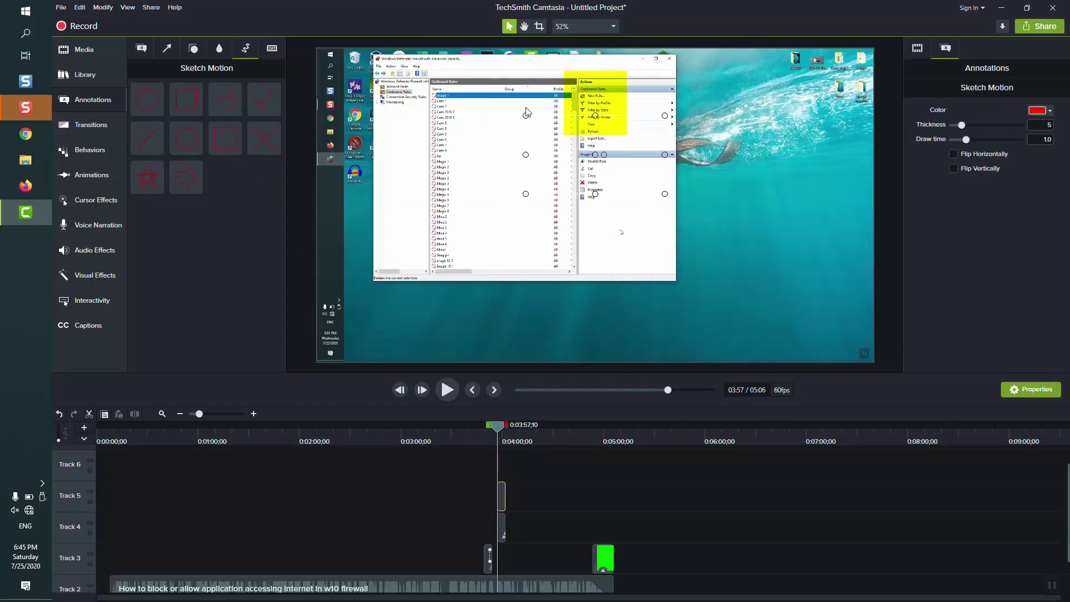
{"action": "left_click_drag", "start_coordinate": [571, 176], "coordinate": [511, 215]}
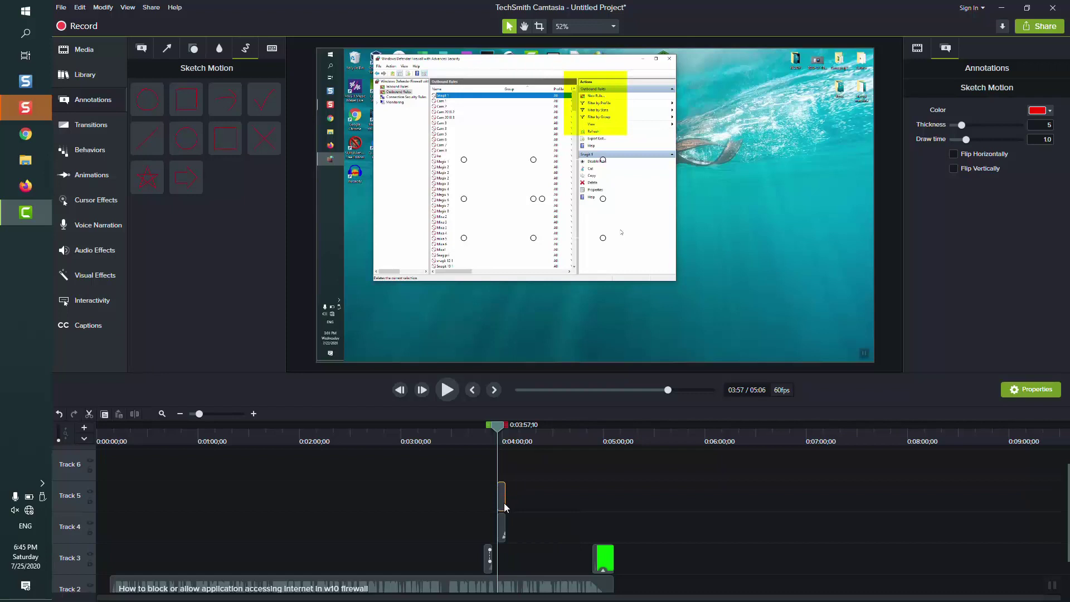
{"action": "mouse_move", "coordinate": [504, 501]}
{"action": "left_mouse_down"}
{"action": "mouse_move", "coordinate": [597, 502]}
{"action": "mouse_move", "coordinate": [509, 503]}
{"action": "left_mouse_up"}
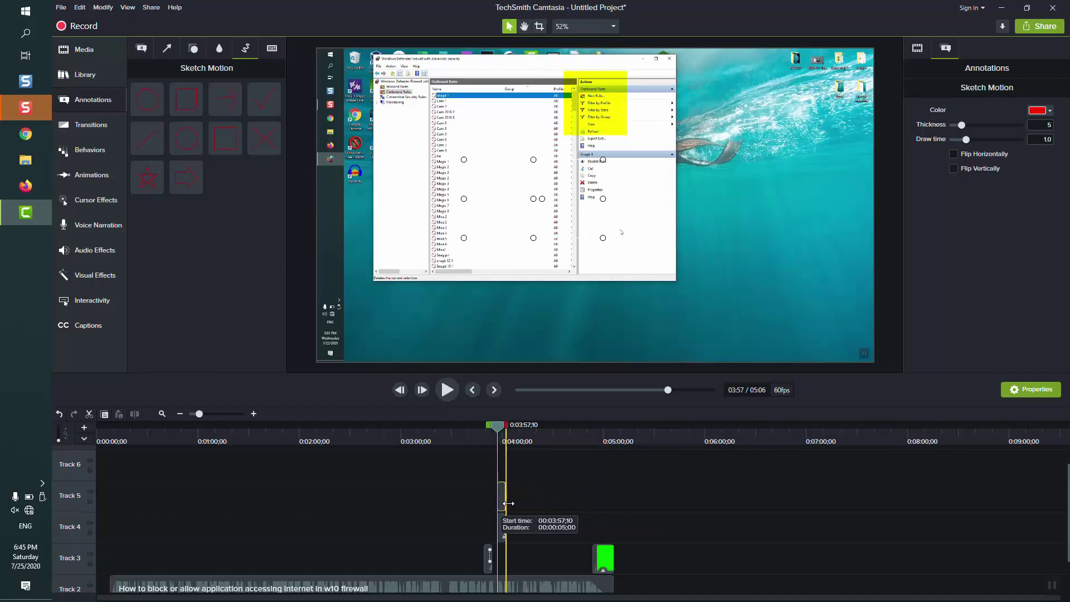
{"action": "left_click_drag", "start_coordinate": [508, 503], "coordinate": [508, 503]}
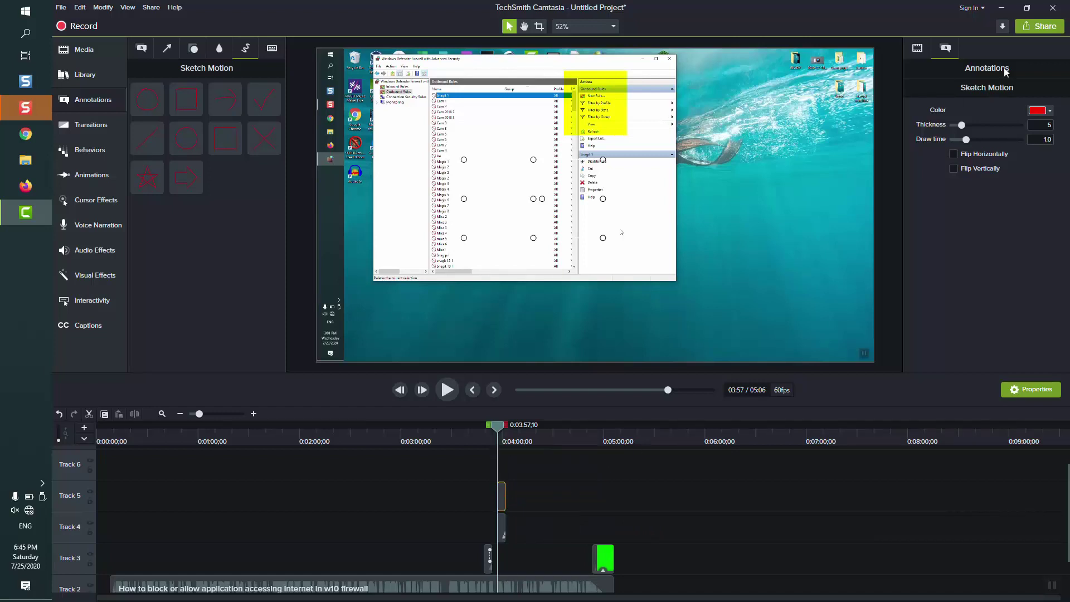
Give the Sketch Motion circle a darker red, thickness 13 and draw time 3.3, and play the video to about 4:04.
{"action": "left_click", "coordinate": [1040, 111]}
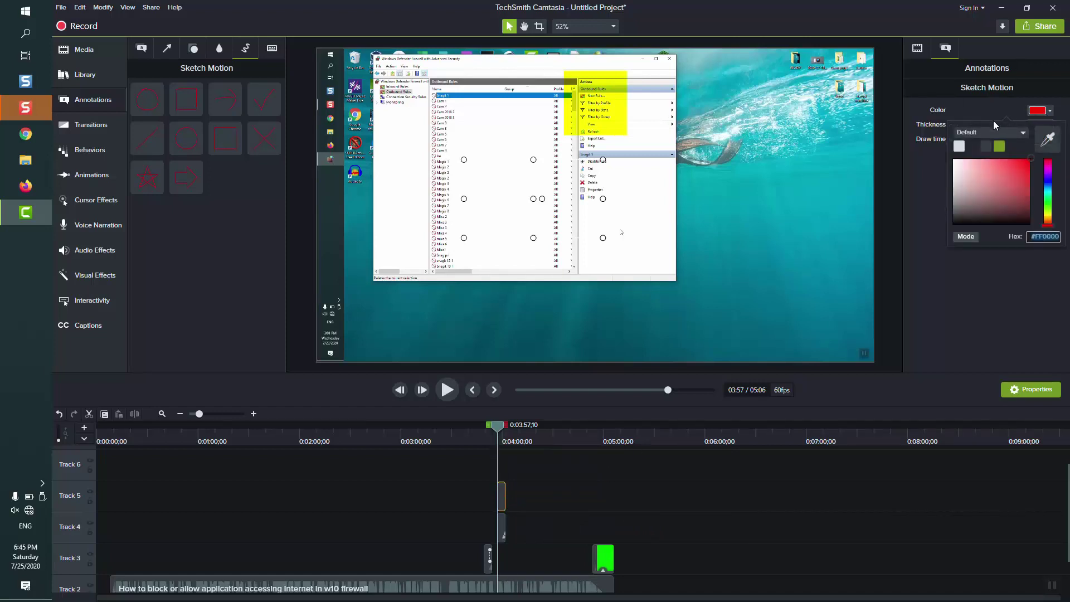
{"action": "left_click_drag", "start_coordinate": [1028, 167], "coordinate": [1023, 168]}
{"action": "left_click", "coordinate": [939, 185]}
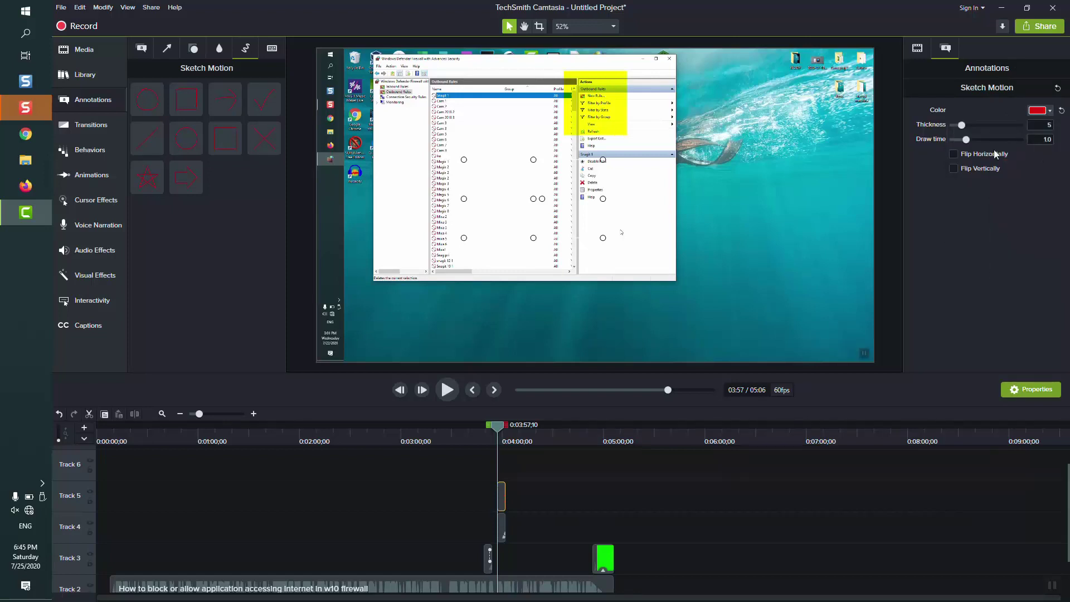
{"action": "mouse_move", "coordinate": [966, 125]}
{"action": "left_mouse_down"}
{"action": "mouse_move", "coordinate": [1001, 126]}
{"action": "mouse_move", "coordinate": [987, 139]}
{"action": "left_mouse_up"}
{"action": "left_click", "coordinate": [963, 170]}
{"action": "left_click", "coordinate": [953, 169]}
{"action": "left_click", "coordinate": [445, 391]}
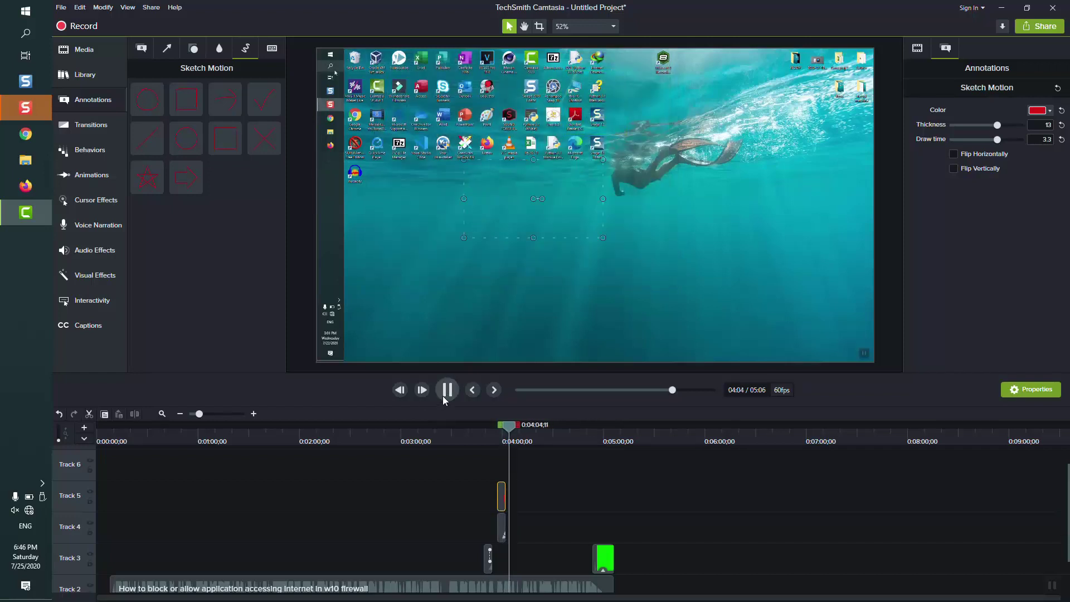
{"action": "left_click", "coordinate": [445, 391]}
Add a traditional Ctrl+A keystroke callout to Track 6 at about 4:15 and enlarge it over the right half of the video.
{"action": "left_click", "coordinate": [272, 48]}
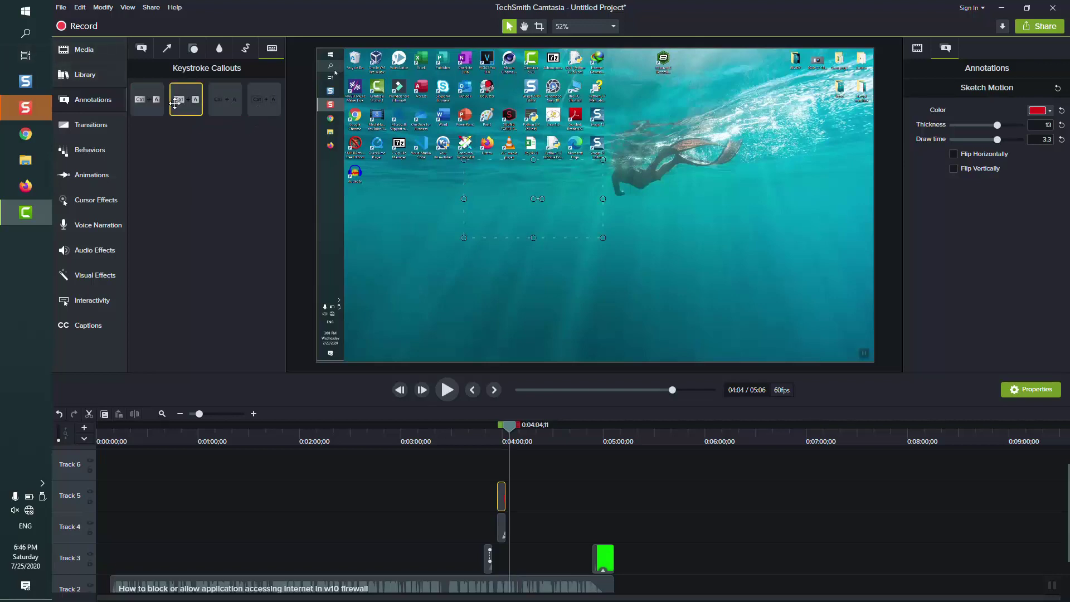
{"action": "left_click_drag", "start_coordinate": [151, 102], "coordinate": [530, 466]}
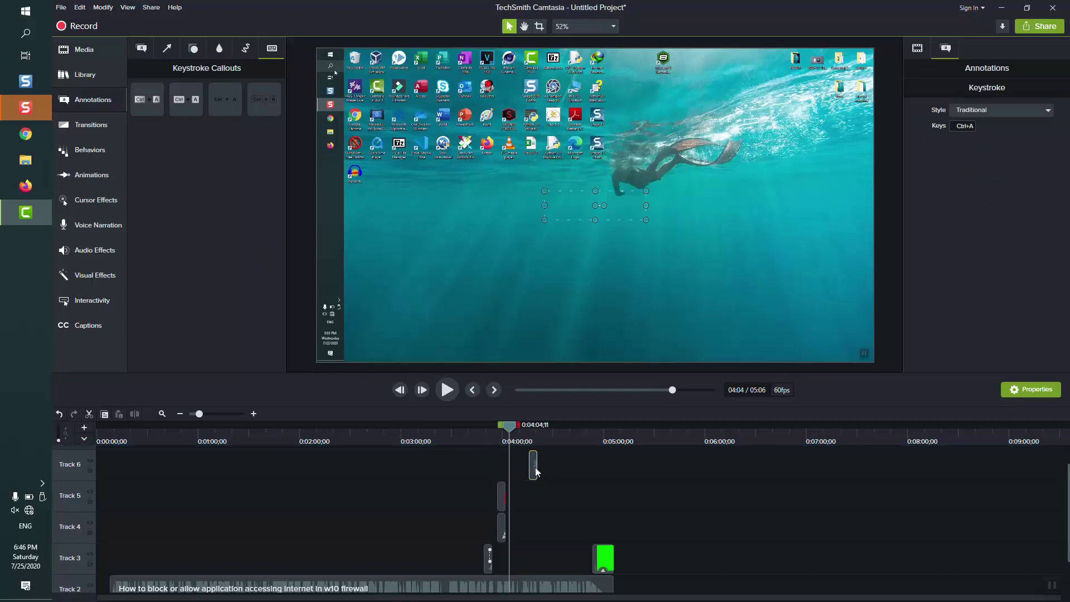
{"action": "left_click_drag", "start_coordinate": [623, 204], "coordinate": [819, 267]}
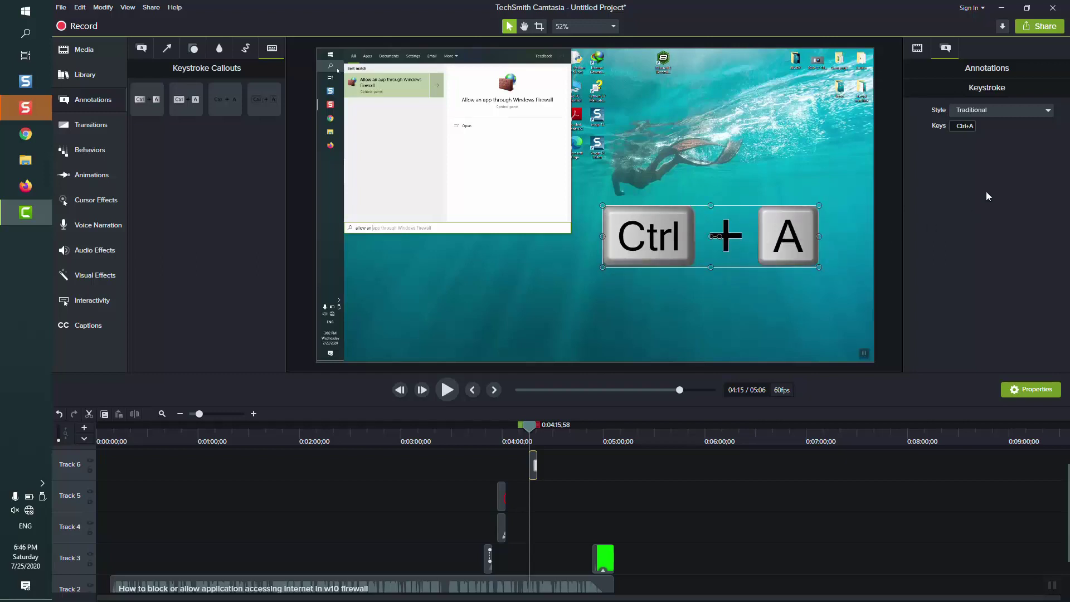
Try Ctrl, Shift+X and Shift+S in the keystroke callout, settle on Alt+C, and extend its clip on Track 6.
{"action": "left_click", "coordinate": [964, 126]}
{"action": "key", "text": "ctrl"}
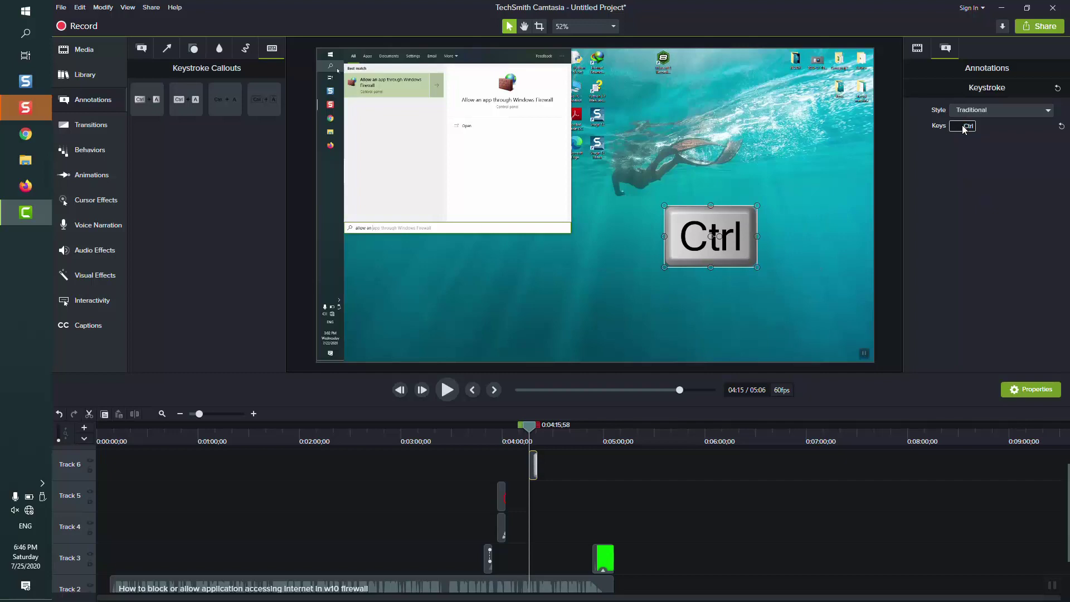
{"action": "key", "text": "shift+x"}
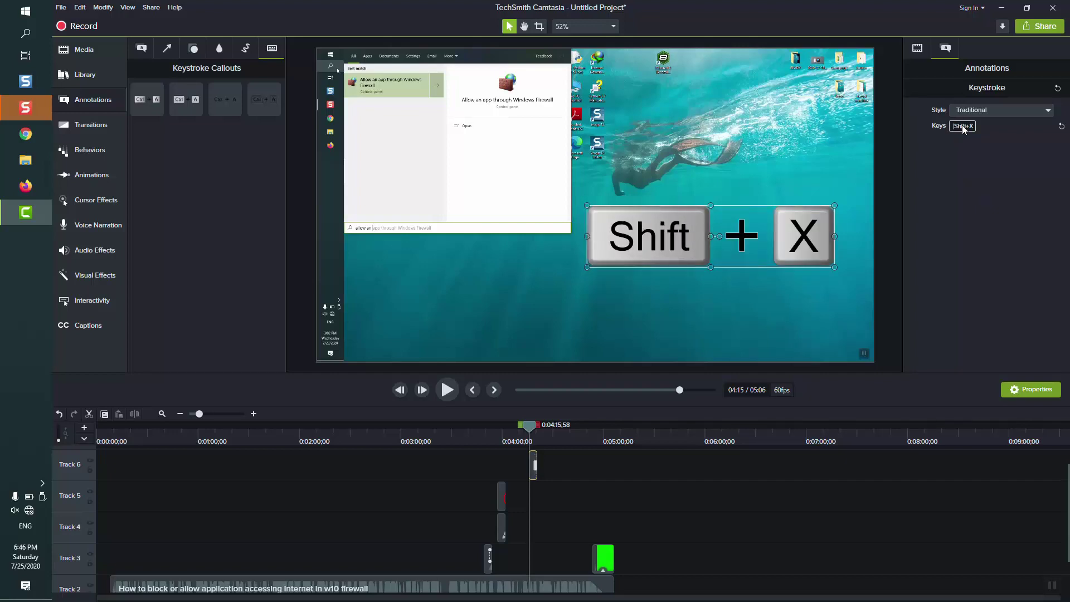
{"action": "key", "text": "shift+s"}
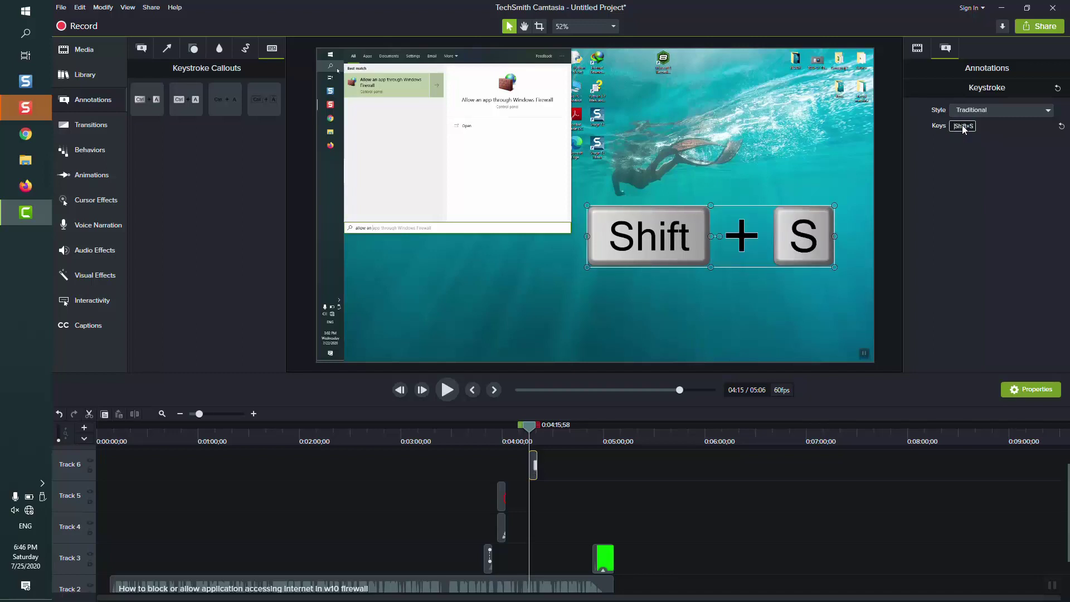
{"action": "key", "text": "alt+c"}
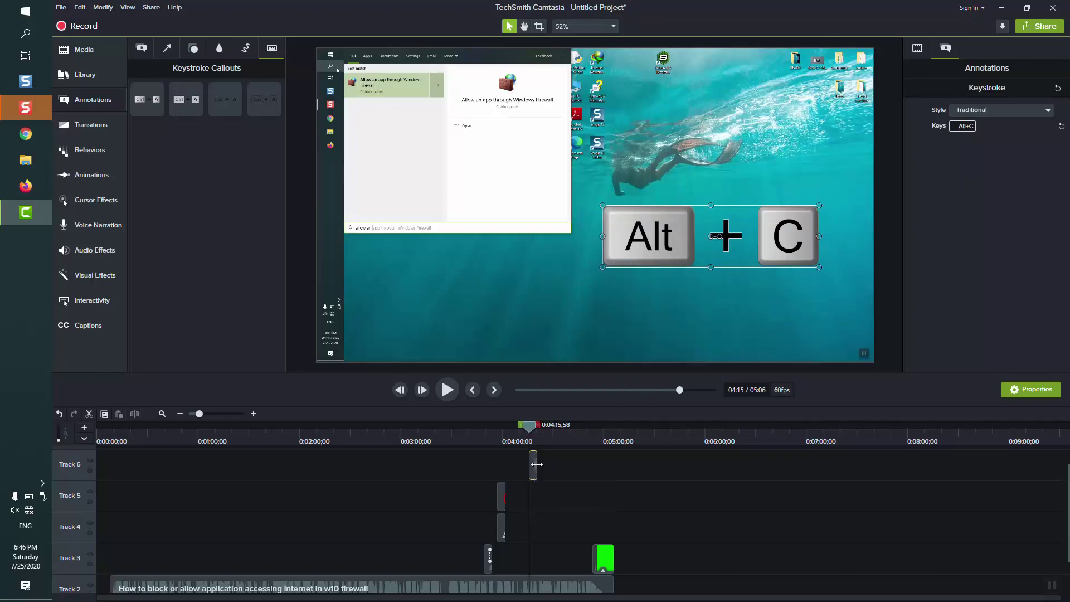
{"action": "left_click_drag", "start_coordinate": [537, 464], "coordinate": [552, 464]}
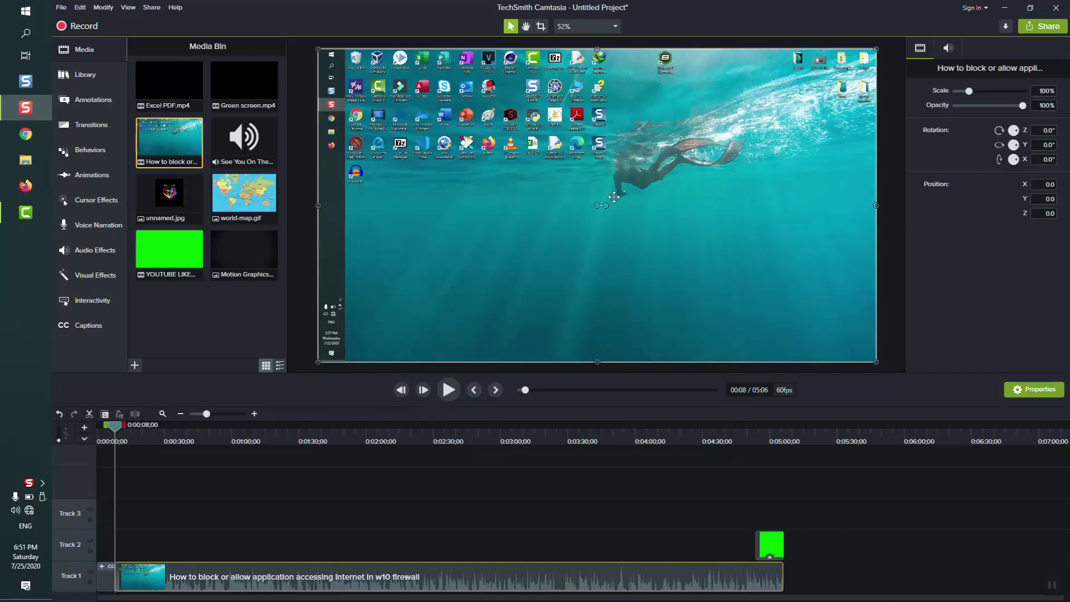
Try rotating the firewall recording 180° about its Z axis on the canvas and return it to 0°.
{"action": "left_click_drag", "start_coordinate": [607, 205], "coordinate": [530, 200]}
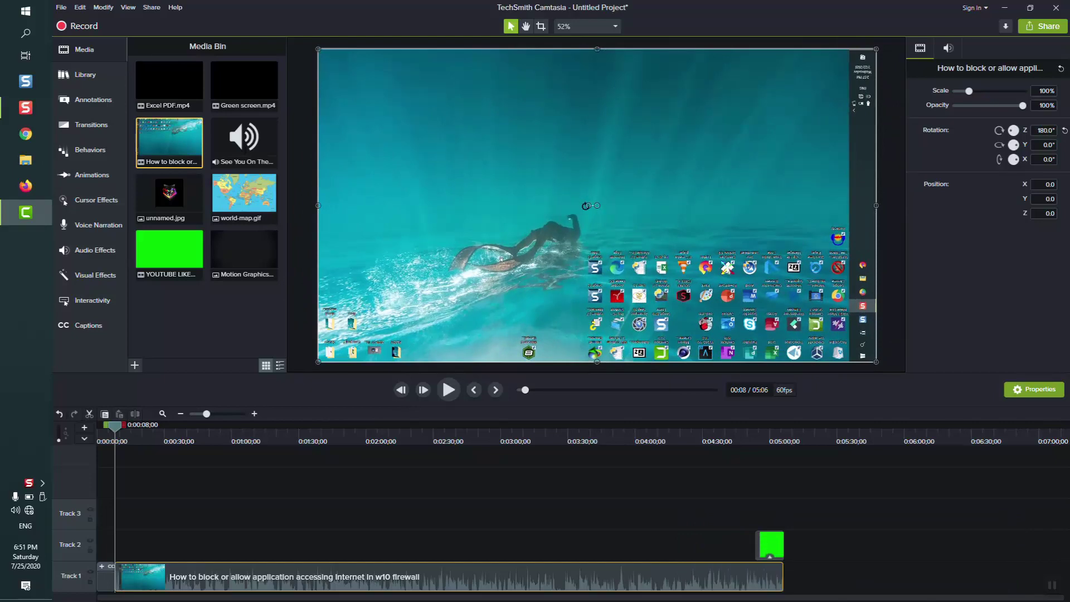
{"action": "left_click_drag", "start_coordinate": [587, 206], "coordinate": [639, 208]}
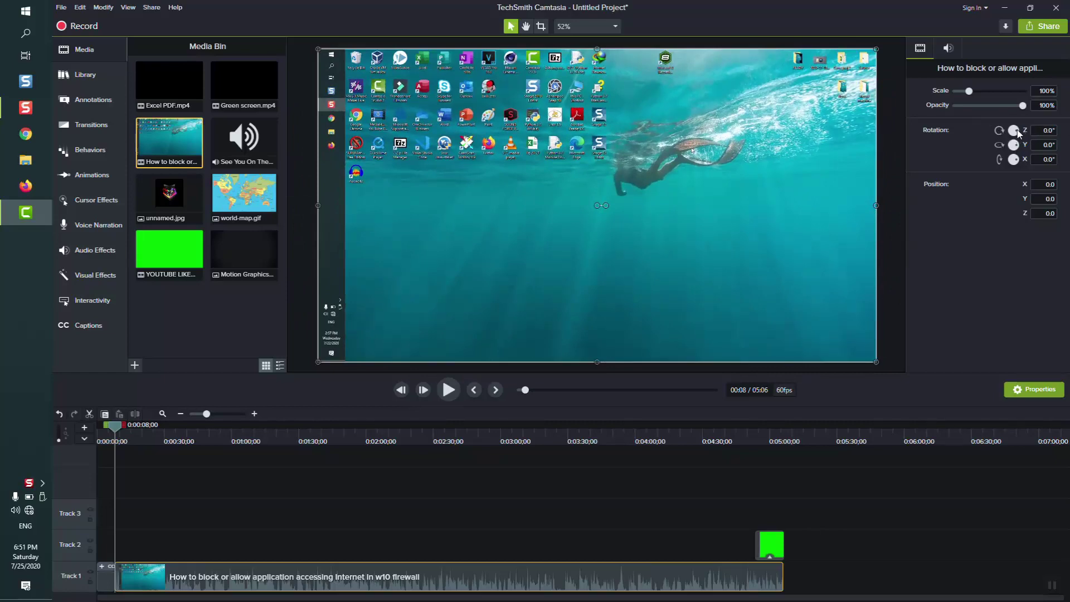
{"action": "mouse_move", "coordinate": [1017, 133]}
{"action": "left_mouse_down"}
{"action": "mouse_move", "coordinate": [1007, 136]}
{"action": "mouse_move", "coordinate": [1018, 134]}
{"action": "left_mouse_up"}
Try a Y rotation of 360° on the firewall recording and spin it further around the Y axis, including to 540°.
{"action": "left_click", "coordinate": [1046, 145]}
{"action": "type", "text": "10"}
{"action": "key", "text": "Return"}
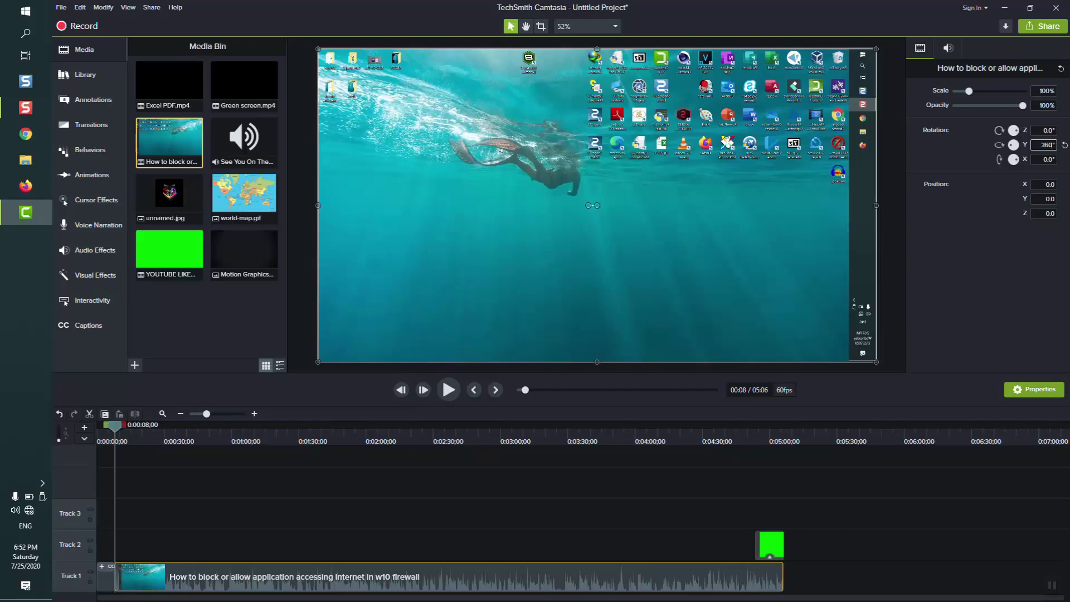
{"action": "key", "text": "Return"}
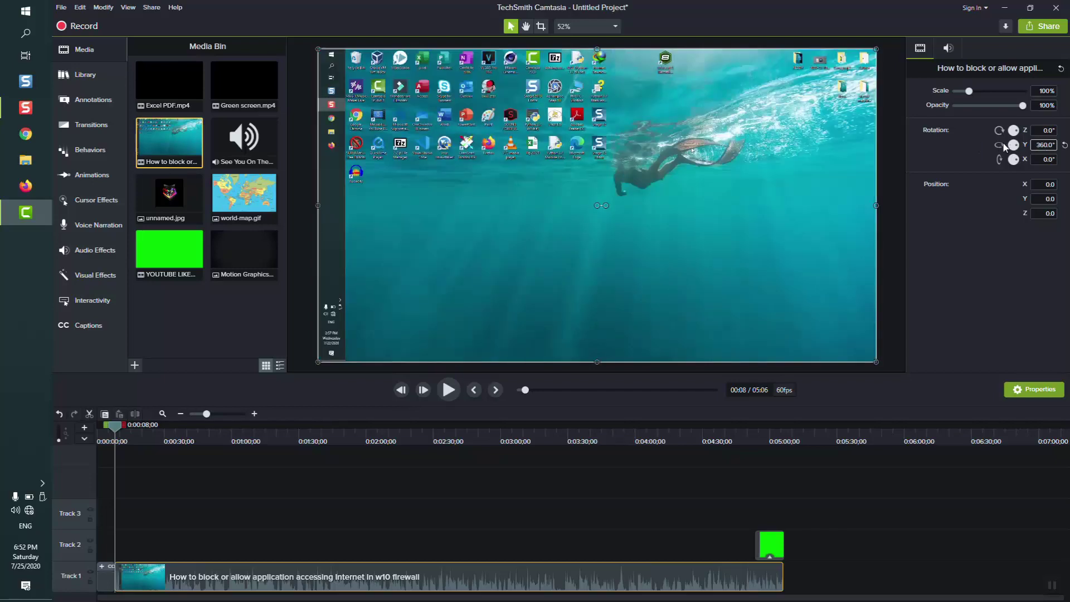
{"action": "left_click_drag", "start_coordinate": [1013, 143], "coordinate": [1004, 144]}
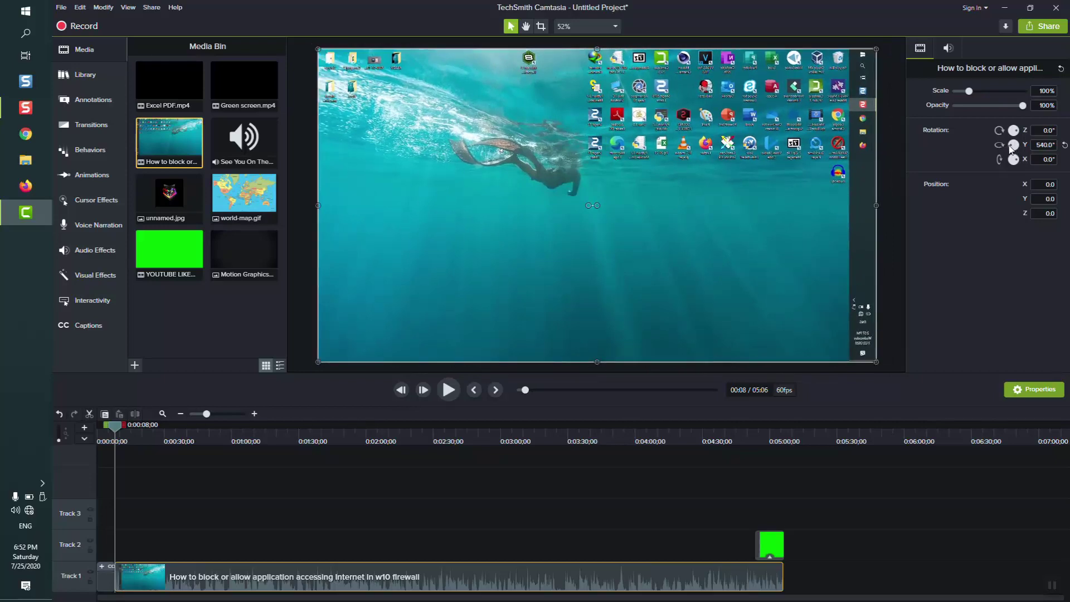
{"action": "left_click_drag", "start_coordinate": [1012, 148], "coordinate": [1027, 151]}
Set the firewall recording's Y rotation to 180° to mirror it.
{"action": "left_click", "coordinate": [1037, 145]}
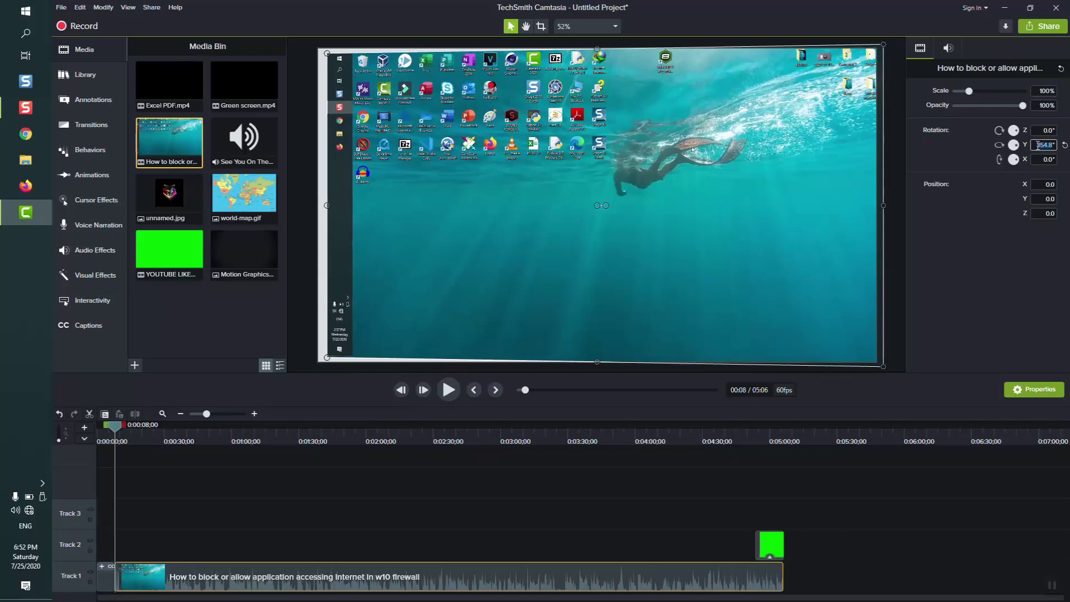
{"action": "type", "text": "180"}
{"action": "key", "text": "Return"}
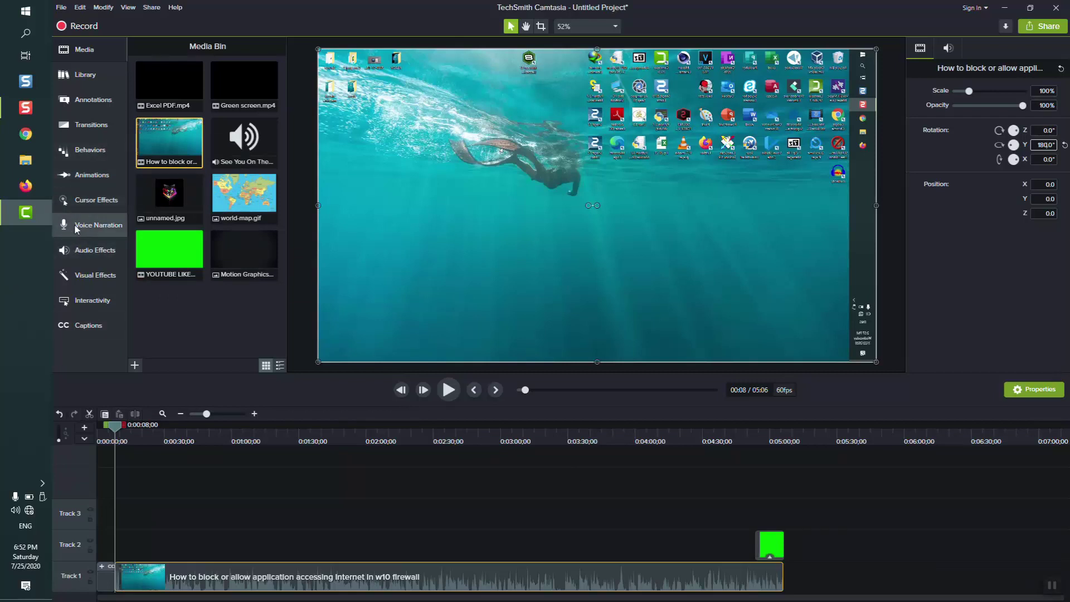
Open the Zoom-n-Pan settings and split the firewall recording on Track 1 at about 0:57.
{"action": "left_click", "coordinate": [83, 175]}
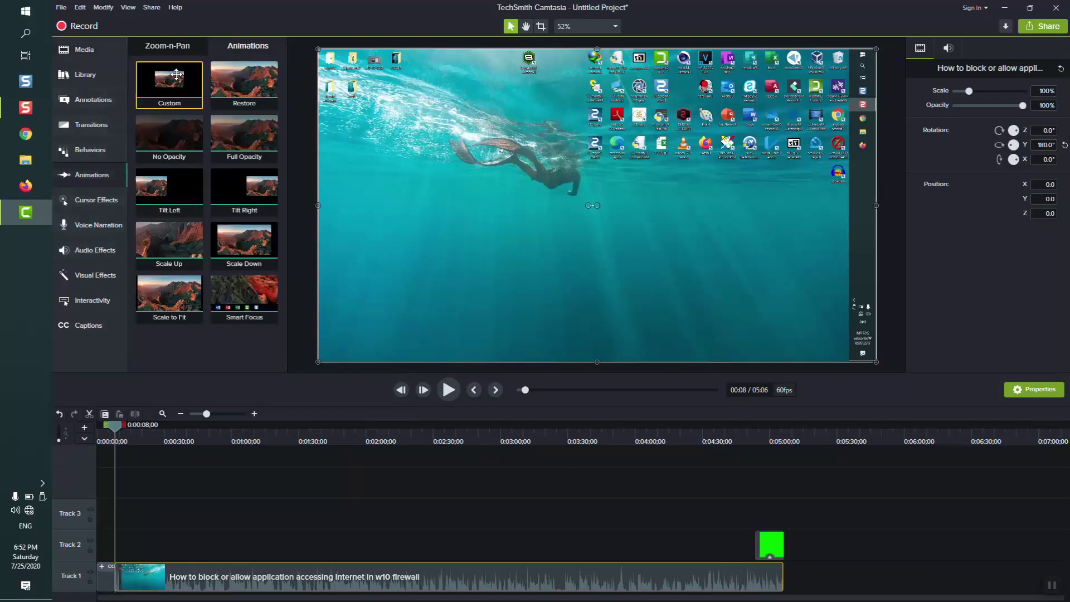
{"action": "left_click", "coordinate": [174, 54]}
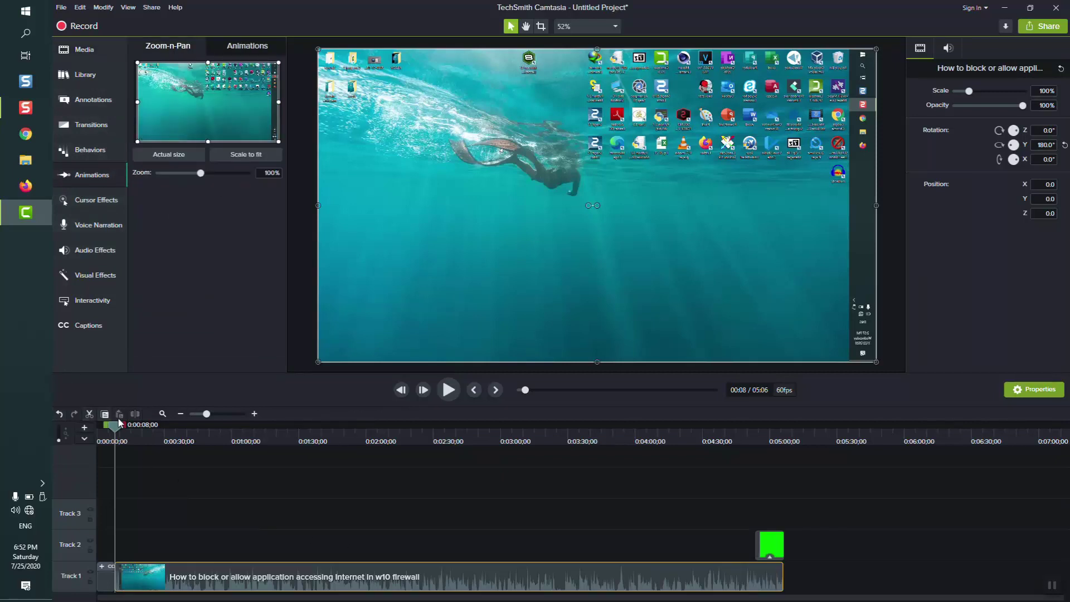
{"action": "left_click_drag", "start_coordinate": [119, 423], "coordinate": [226, 439]}
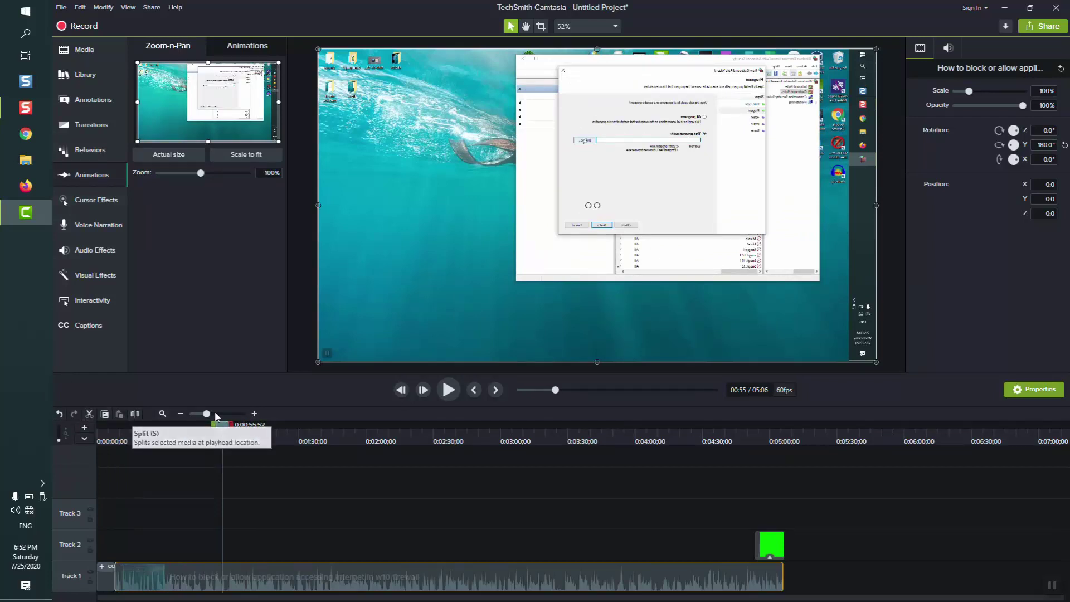
{"action": "left_click_drag", "start_coordinate": [221, 424], "coordinate": [232, 427]}
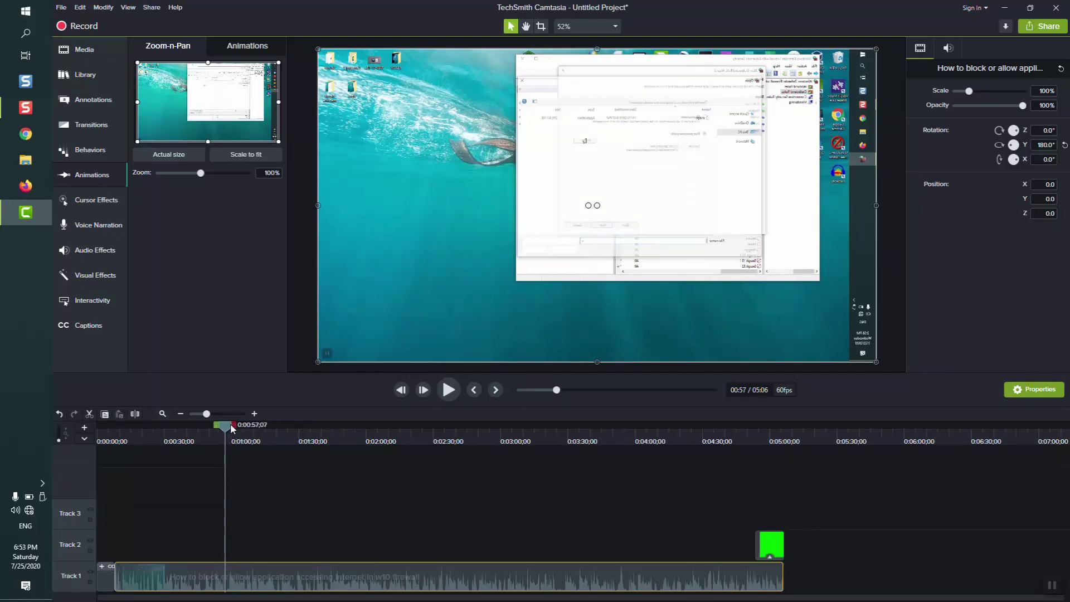
{"action": "left_click", "coordinate": [233, 427]}
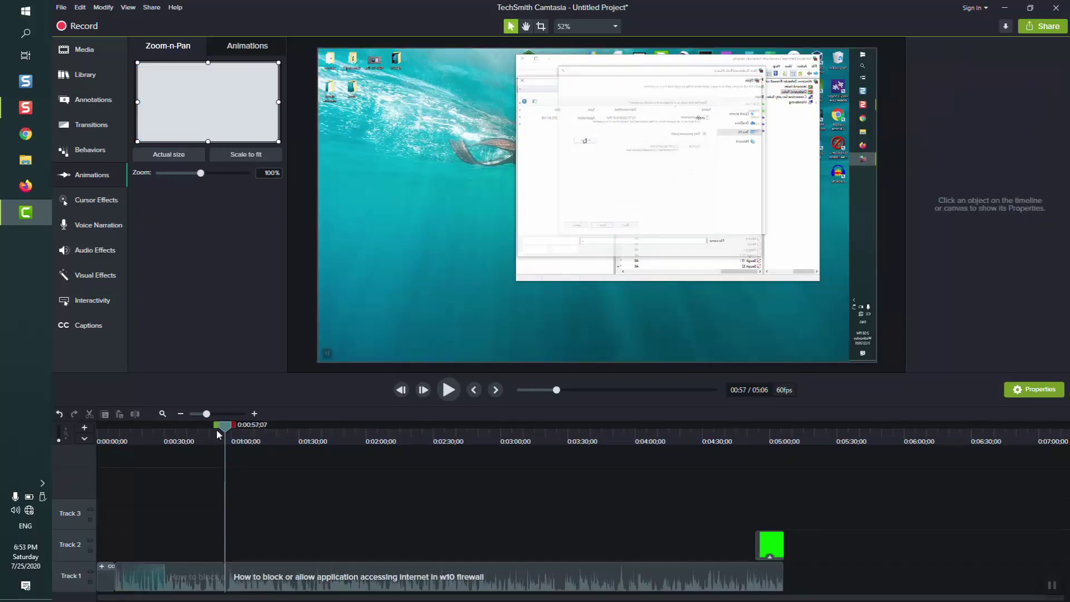
Split the firewall recording on Track 1 at about 1:07, 1:20 and 1:42.
{"action": "left_click_drag", "start_coordinate": [227, 434], "coordinate": [249, 430]}
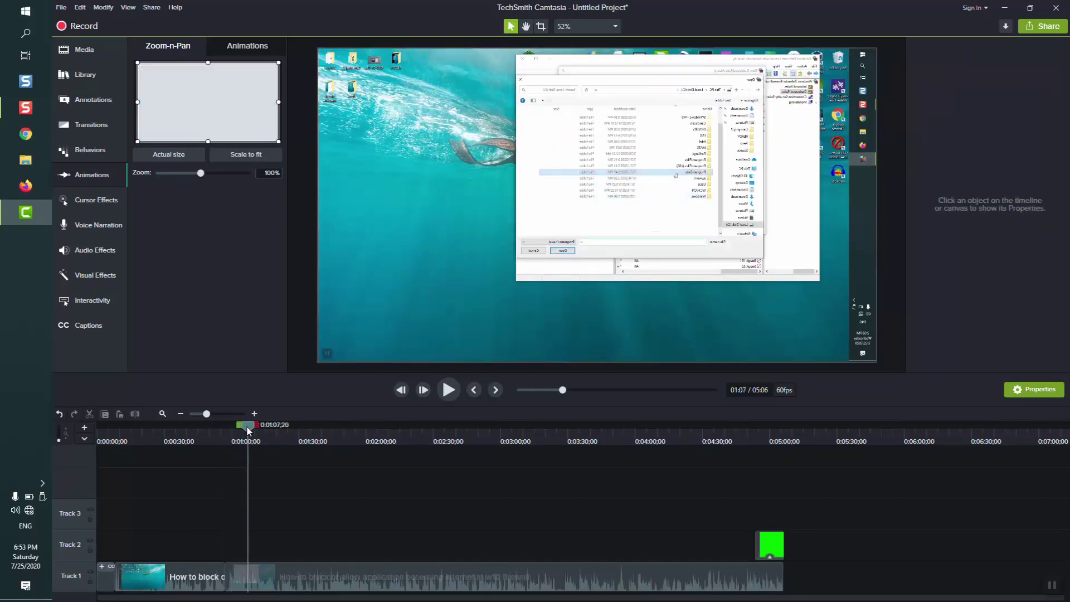
{"action": "left_click", "coordinate": [280, 582]}
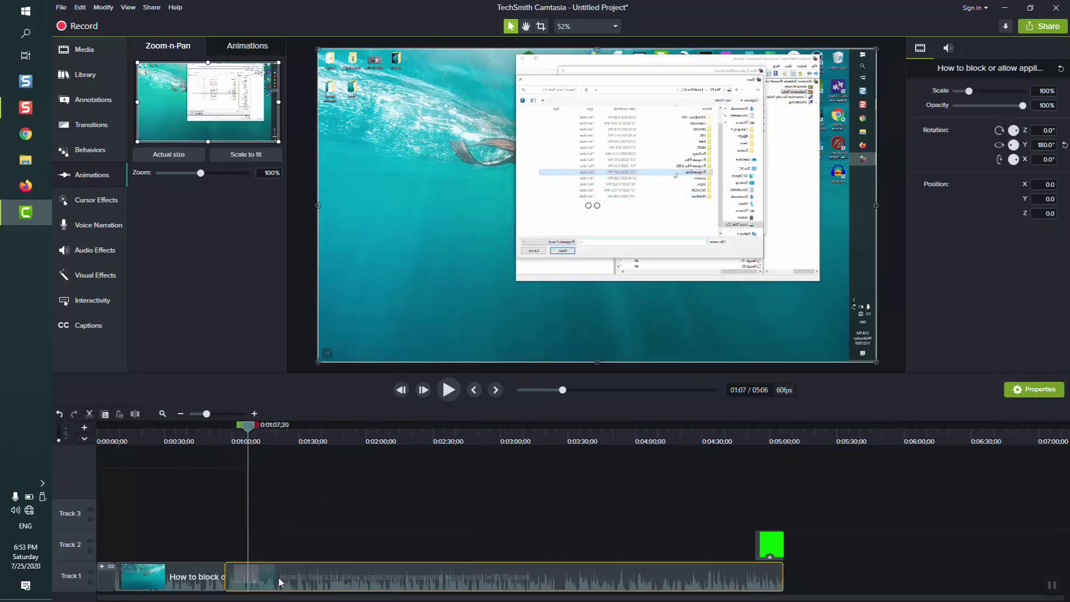
{"action": "left_click", "coordinate": [249, 430]}
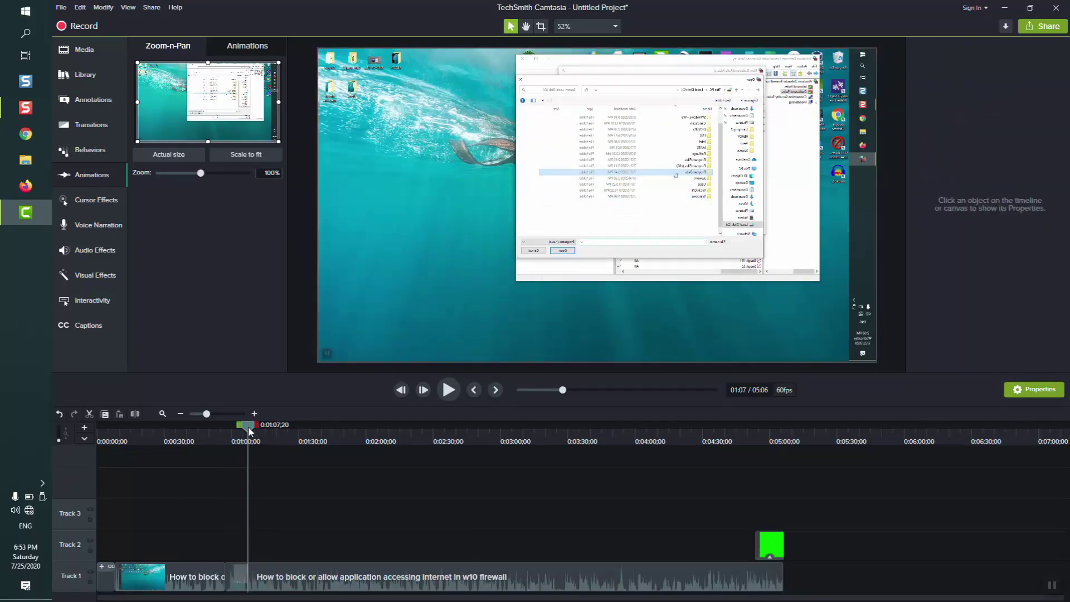
{"action": "left_click_drag", "start_coordinate": [242, 426], "coordinate": [277, 426]}
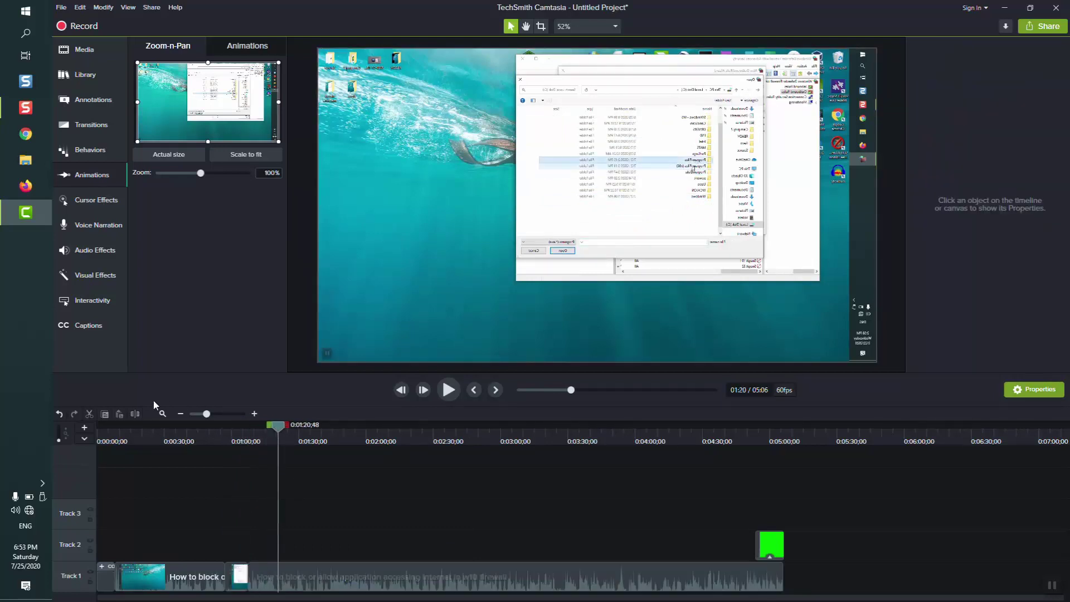
{"action": "left_click", "coordinate": [339, 578]}
{"action": "left_click", "coordinate": [284, 473]}
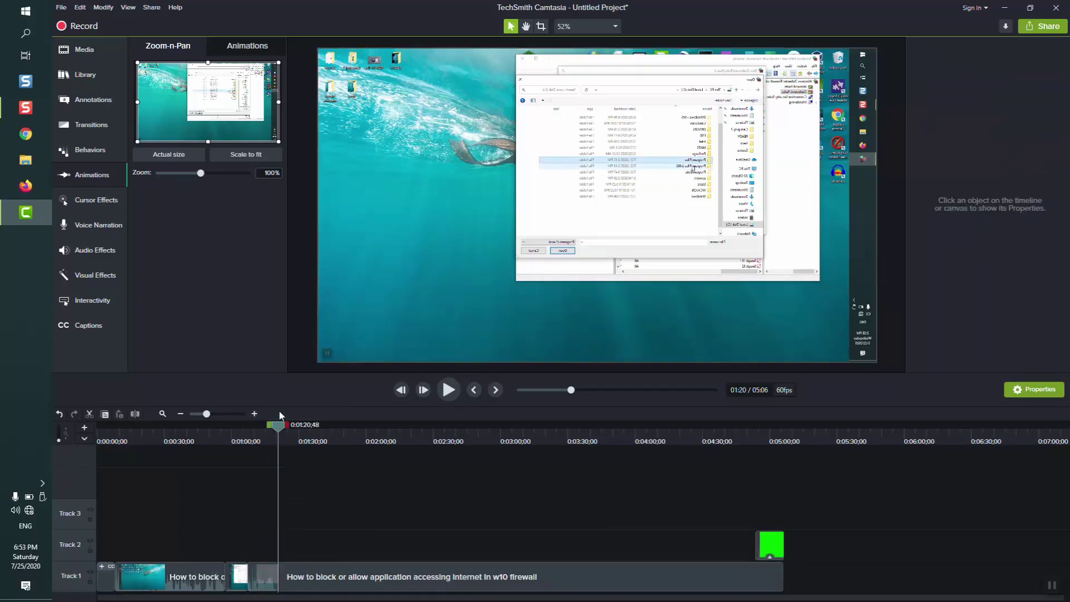
{"action": "left_click_drag", "start_coordinate": [278, 425], "coordinate": [325, 439]}
{"action": "left_click", "coordinate": [369, 579]}
{"action": "left_click", "coordinate": [341, 585]}
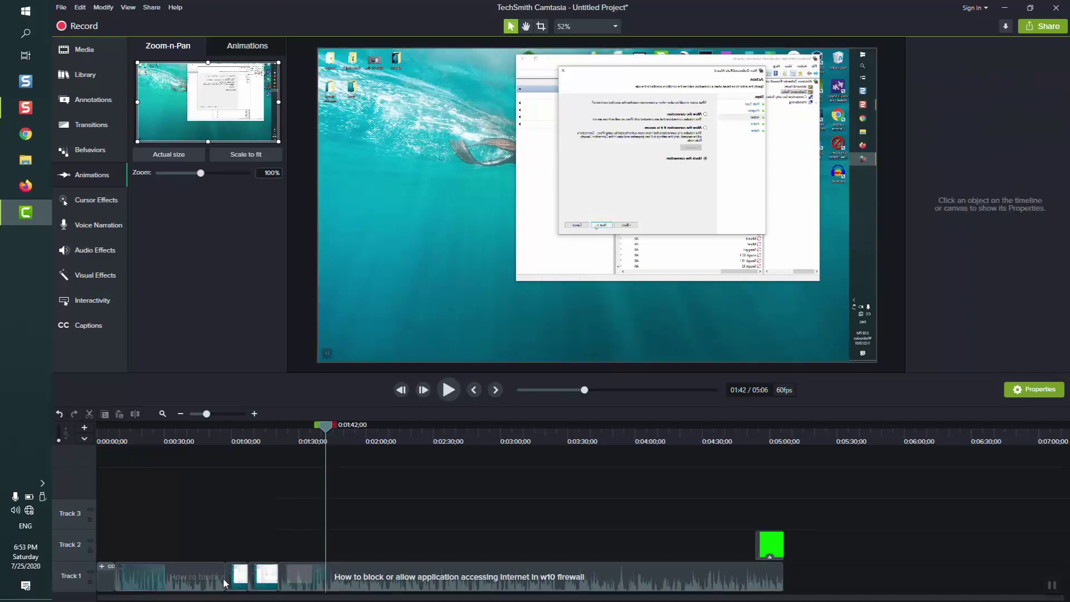
Delete the segment between 0:57 and 1:07, and shift the following Track 1 segments and the green subscribe clip on Track 2 earlier.
{"action": "left_click", "coordinate": [243, 575]}
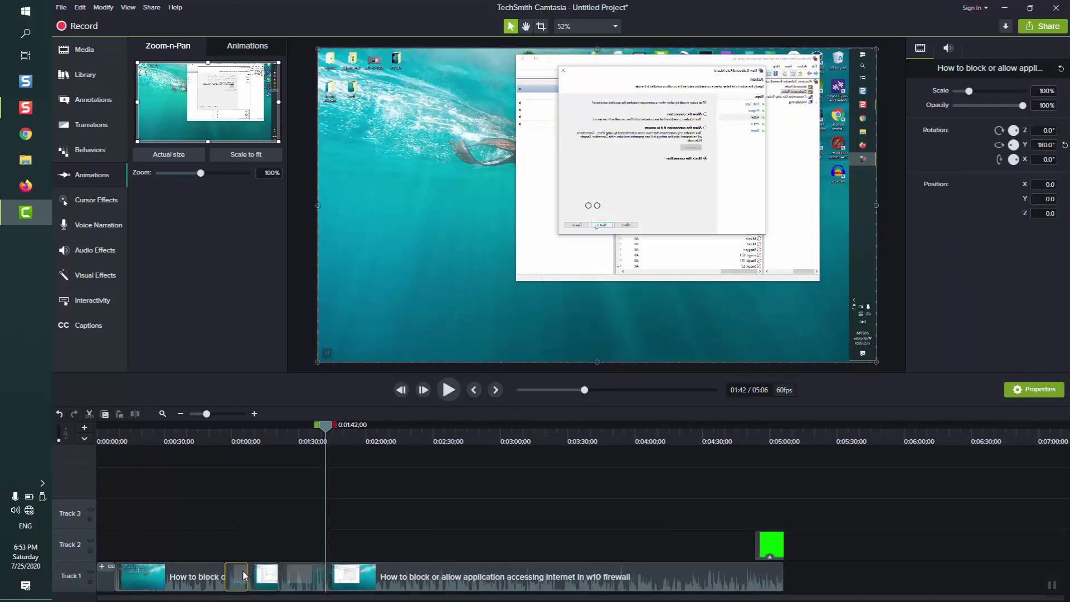
{"action": "key", "text": "Delete"}
{"action": "left_click_drag", "start_coordinate": [263, 579], "coordinate": [223, 580]}
{"action": "mouse_move", "coordinate": [311, 580]}
{"action": "left_mouse_down"}
{"action": "mouse_move", "coordinate": [259, 581]}
{"action": "mouse_move", "coordinate": [331, 579]}
{"action": "mouse_move", "coordinate": [309, 579]}
{"action": "left_mouse_up"}
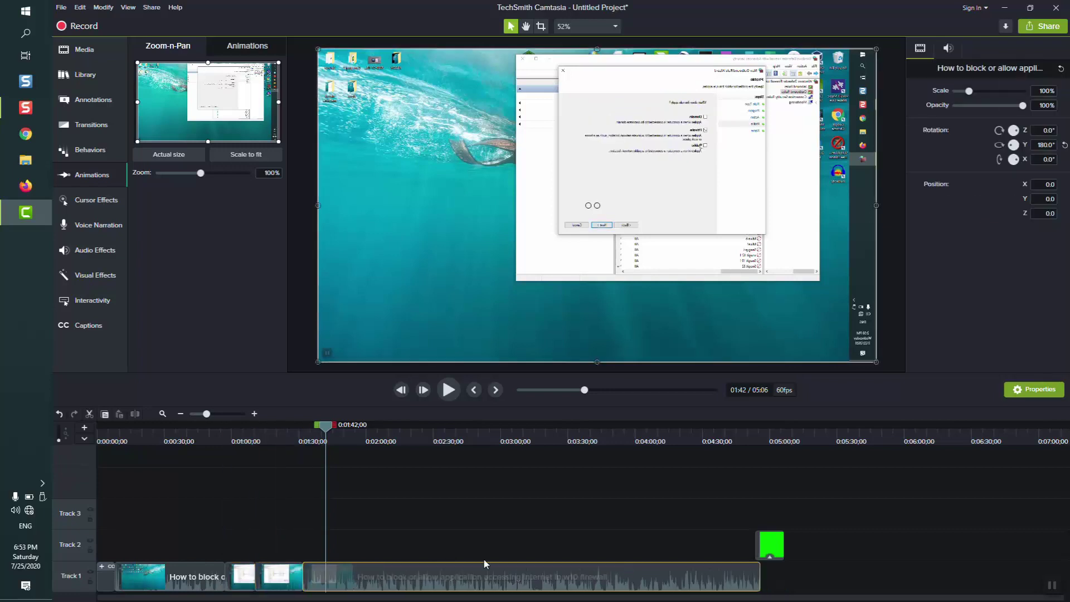
{"action": "left_click_drag", "start_coordinate": [769, 545], "coordinate": [743, 545]}
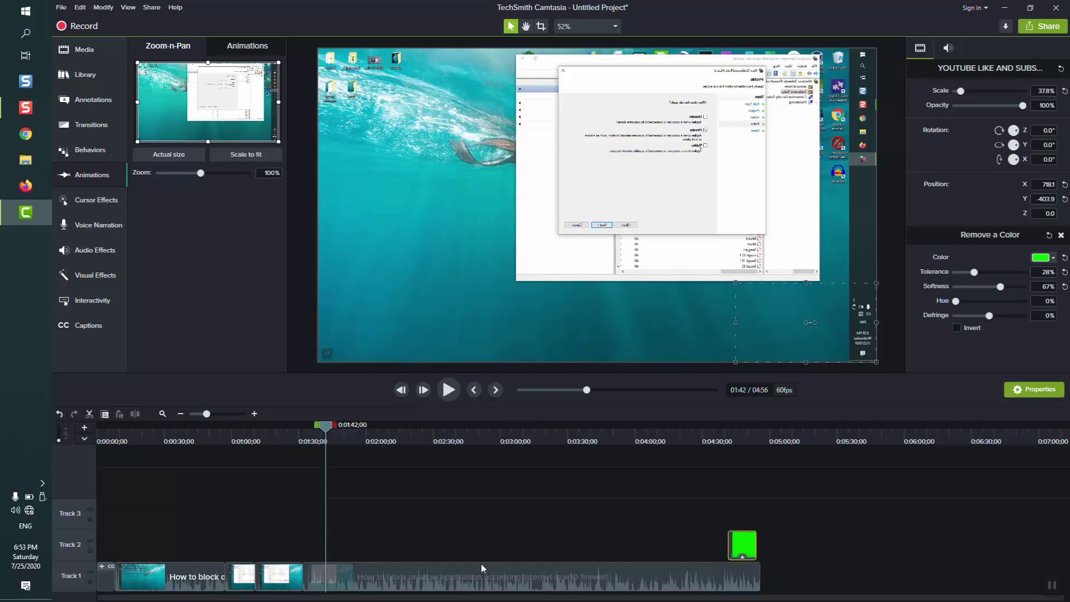
Add a Zoom-n-Pan at 0:57 on Track 1, scaling the view to about 190% over the file browser window.
{"action": "left_click", "coordinate": [235, 581]}
{"action": "double_click", "coordinate": [234, 581]}
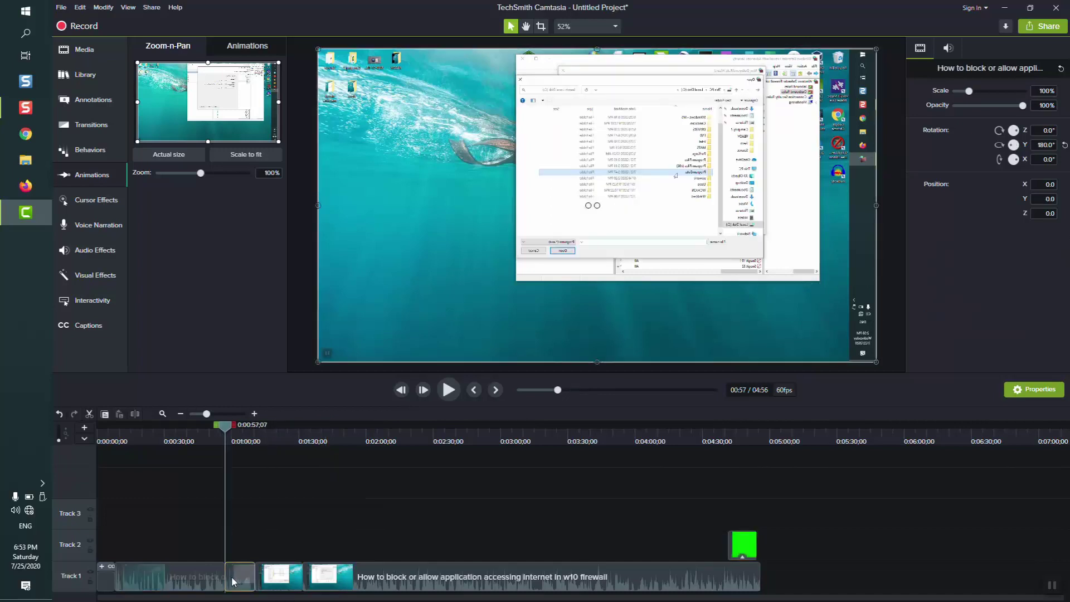
{"action": "scroll", "coordinate": [206, 422], "scroll_direction": "up", "scroll_amount": 3}
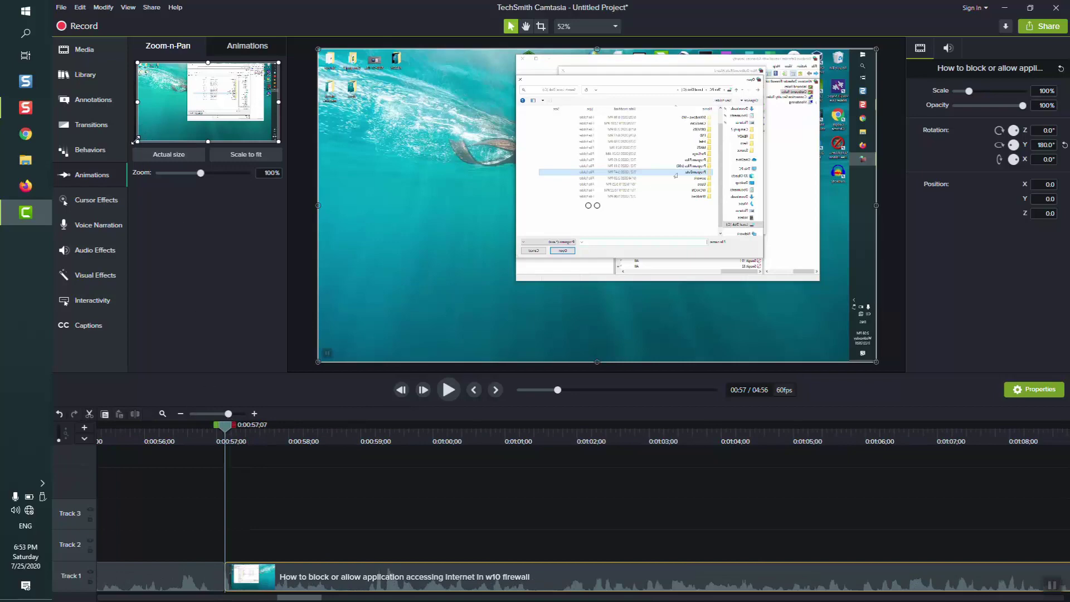
{"action": "left_click_drag", "start_coordinate": [138, 141], "coordinate": [233, 91]}
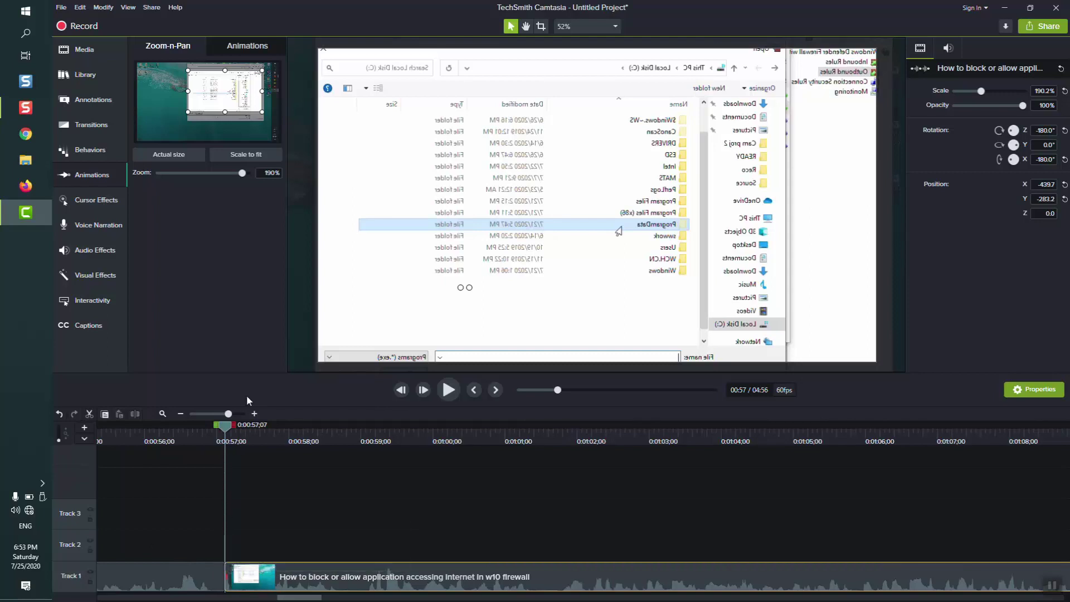
Lengthen the zoom animation at 0:57 on Track 1 so that it ends at about 1:05.
{"action": "left_click", "coordinate": [235, 413]}
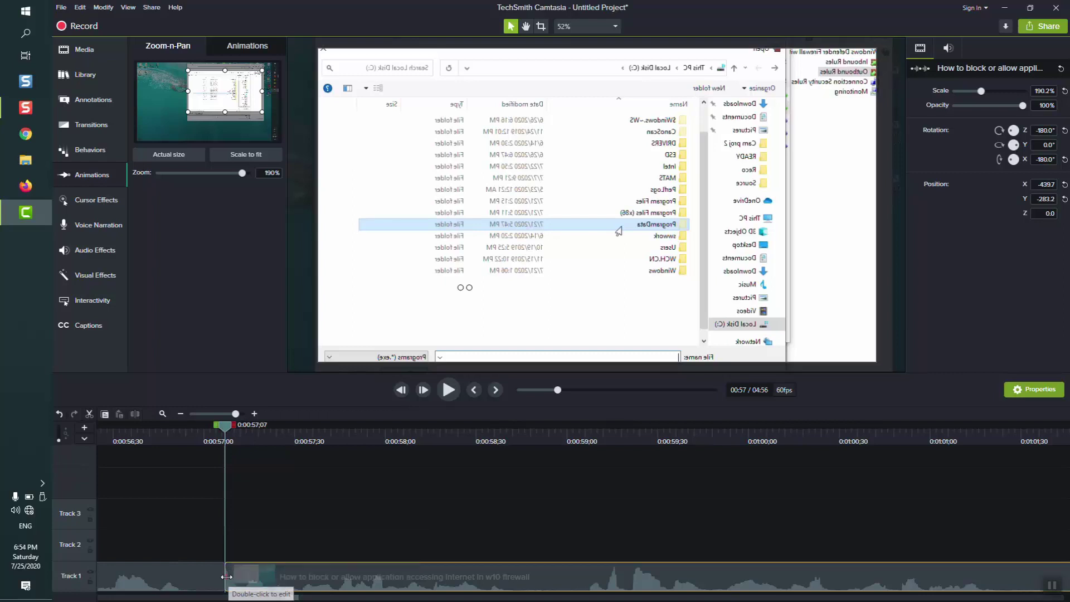
{"action": "left_click_drag", "start_coordinate": [229, 580], "coordinate": [842, 584]}
{"action": "left_click_drag", "start_coordinate": [235, 413], "coordinate": [213, 413]}
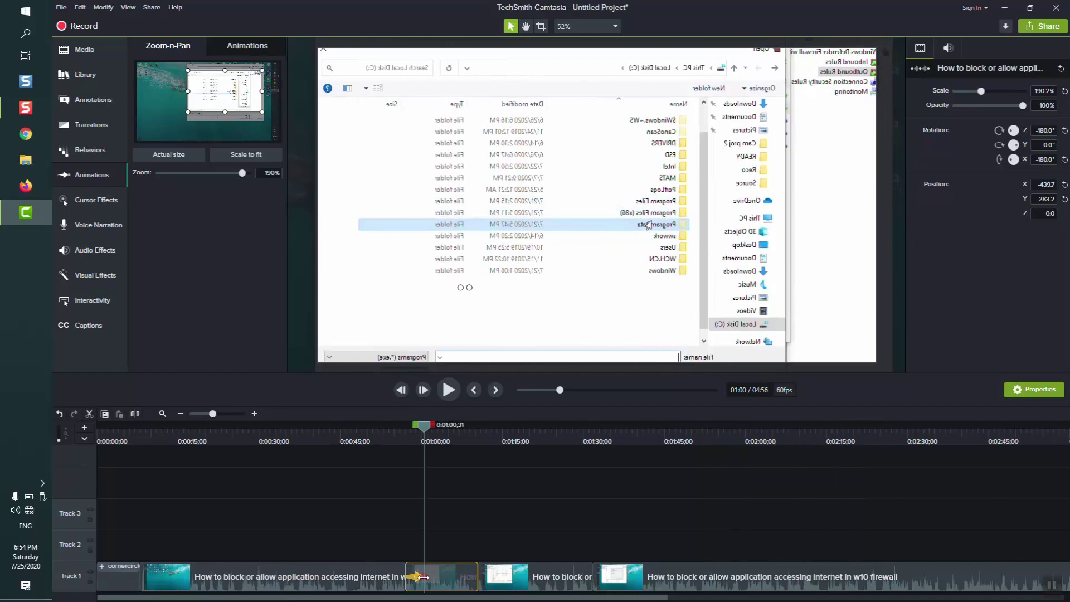
{"action": "left_click_drag", "start_coordinate": [423, 576], "coordinate": [452, 573]}
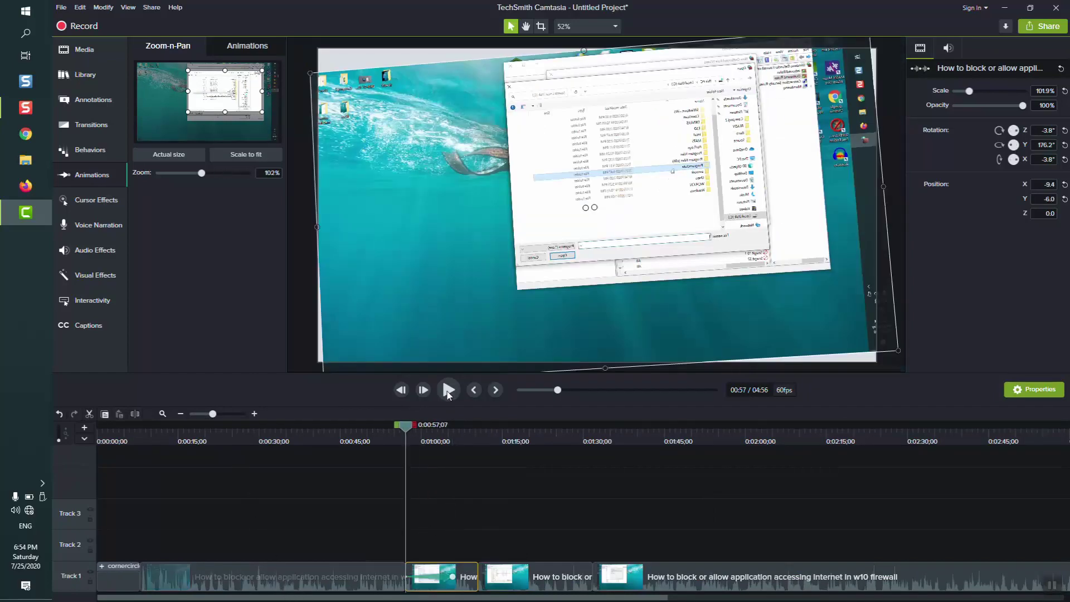
Play back the zoom animation on Track 1 from 0:57 to about 1:12 with the system sound muted.
{"action": "left_click", "coordinate": [448, 390]}
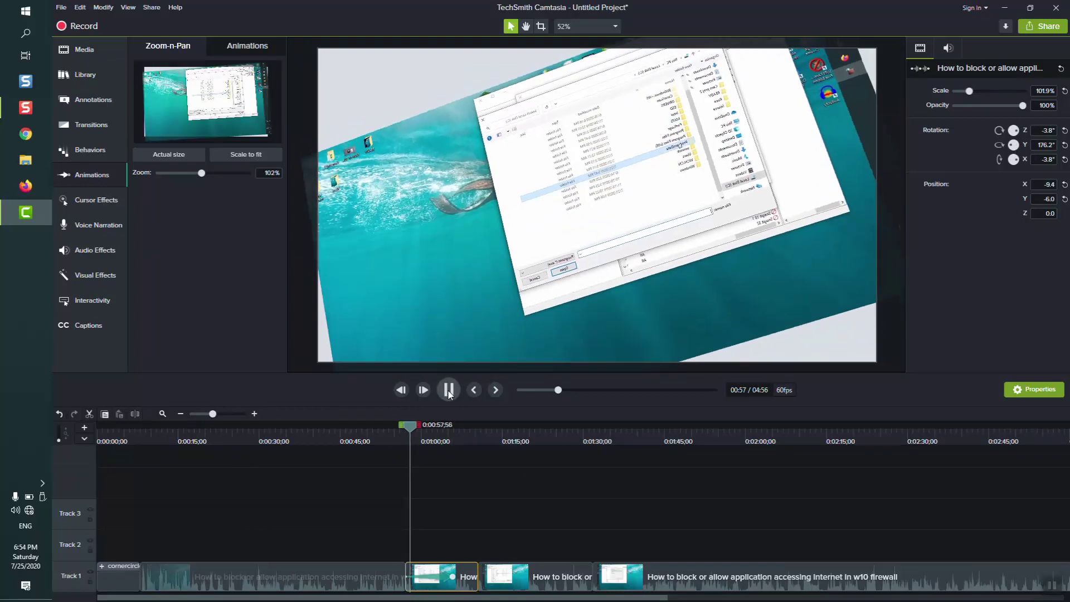
{"action": "left_click", "coordinate": [449, 390]}
{"action": "left_click", "coordinate": [448, 390]}
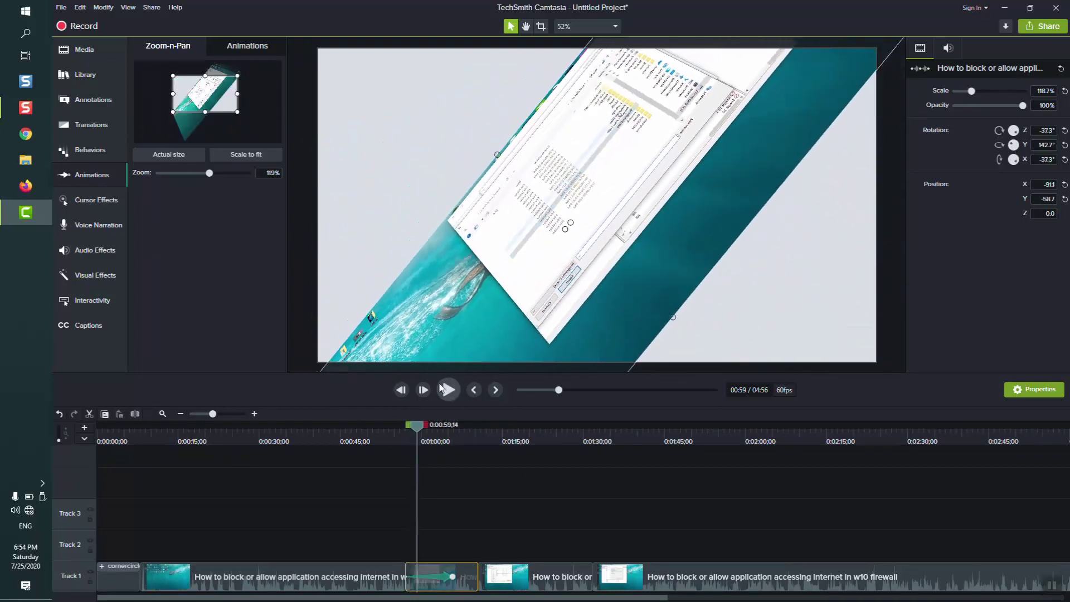
{"action": "key", "text": "XF86AudioMute"}
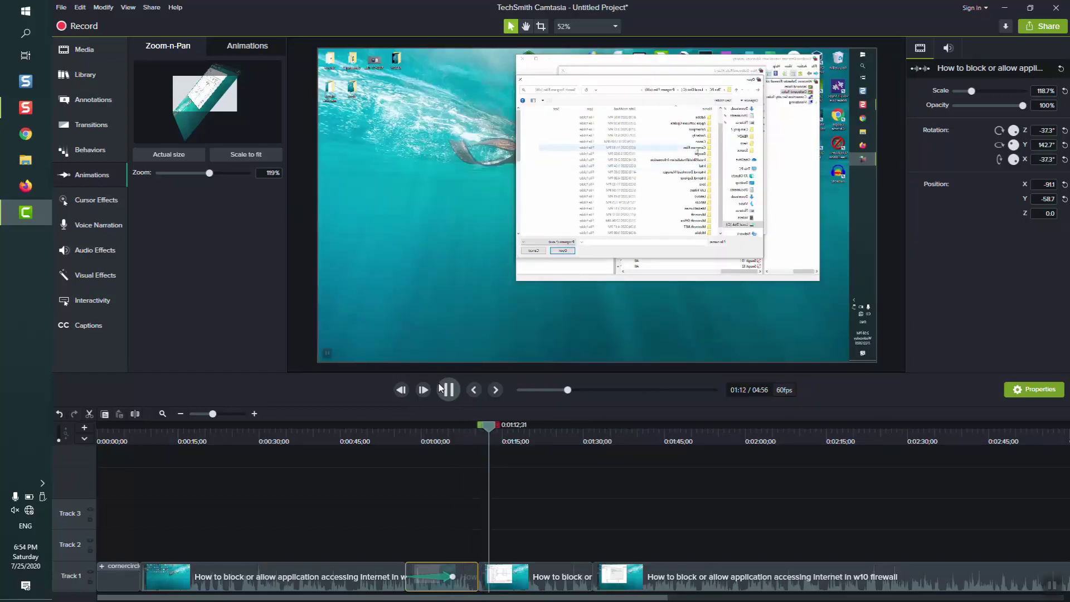
{"action": "left_click", "coordinate": [447, 390]}
Remove the zoom animation from the Track 1 segment that starts at 0:57.
{"action": "left_click", "coordinate": [427, 570]}
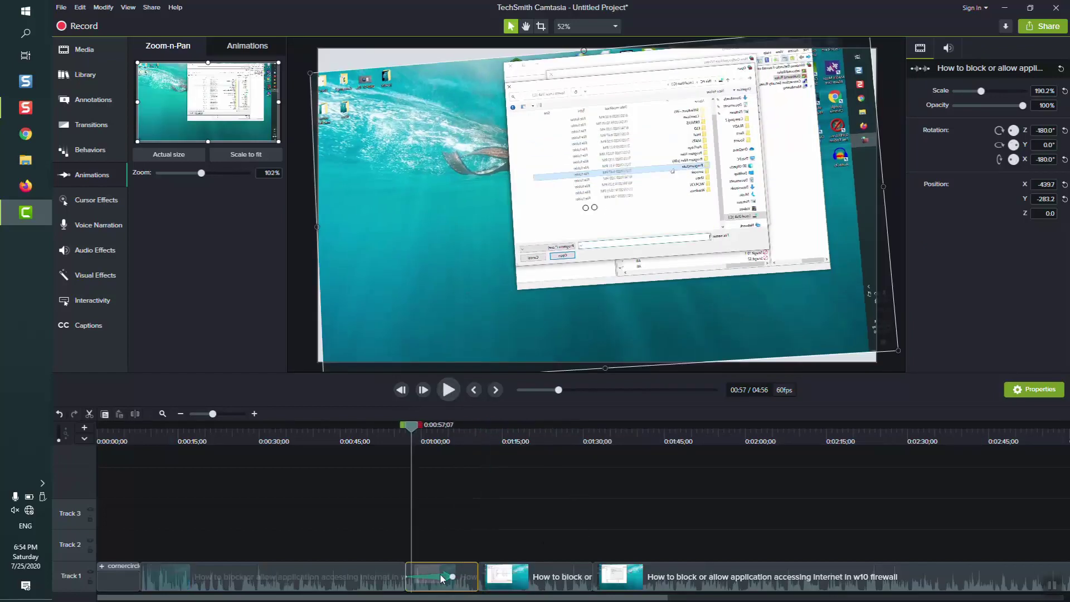
{"action": "left_click", "coordinate": [443, 578]}
{"action": "left_click", "coordinate": [576, 536]}
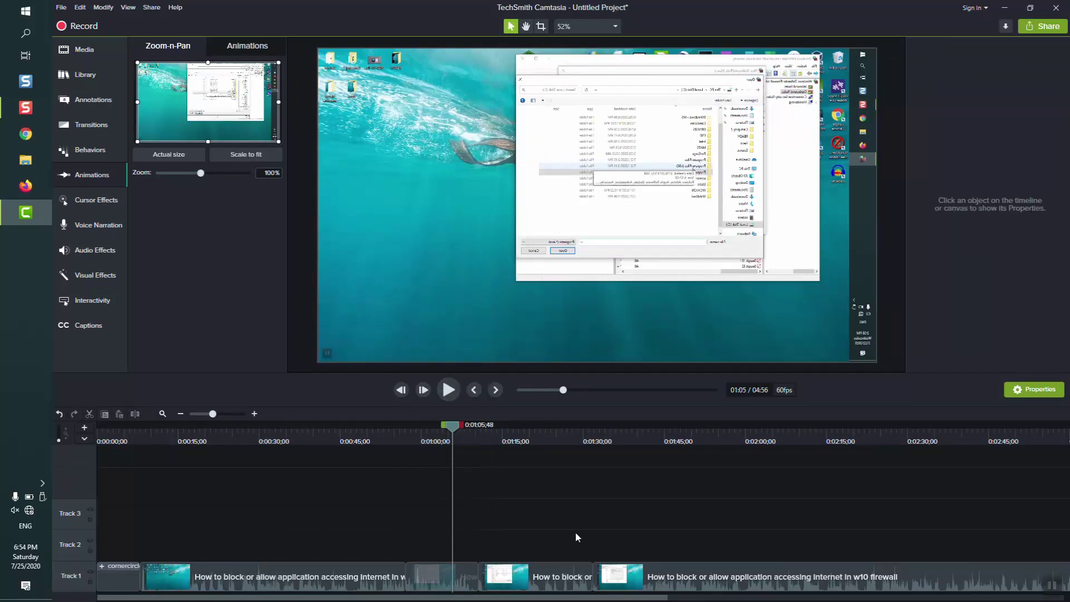
Set the Y rotation of the Track 1 segment starting at 0:57 to 0°.
{"action": "left_click", "coordinate": [418, 585]}
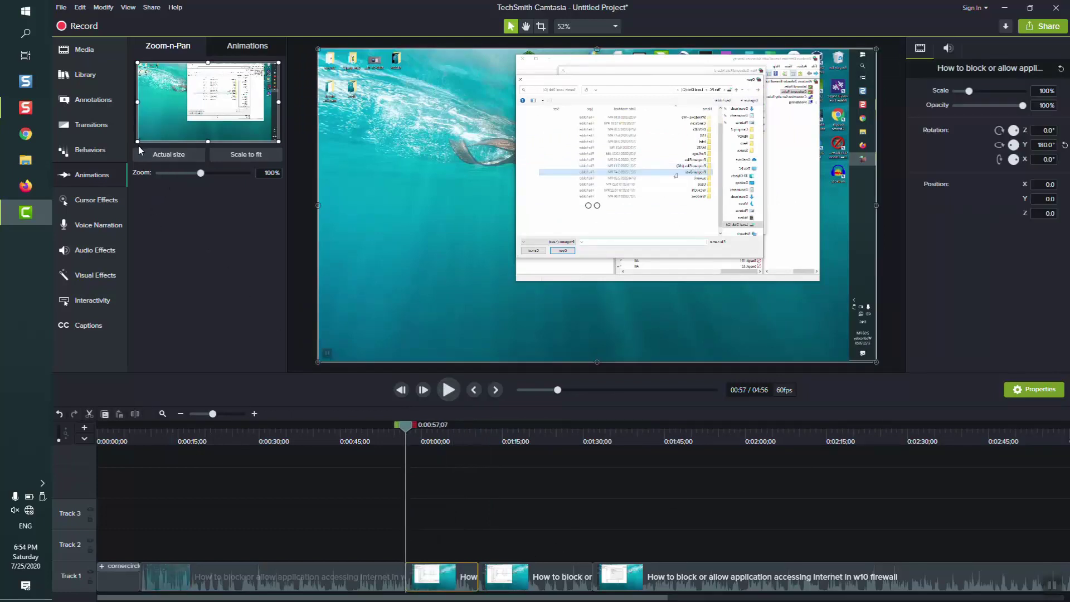
{"action": "left_click_drag", "start_coordinate": [139, 146], "coordinate": [196, 114]}
{"action": "type", "text": "0"}
{"action": "key", "text": "Return"}
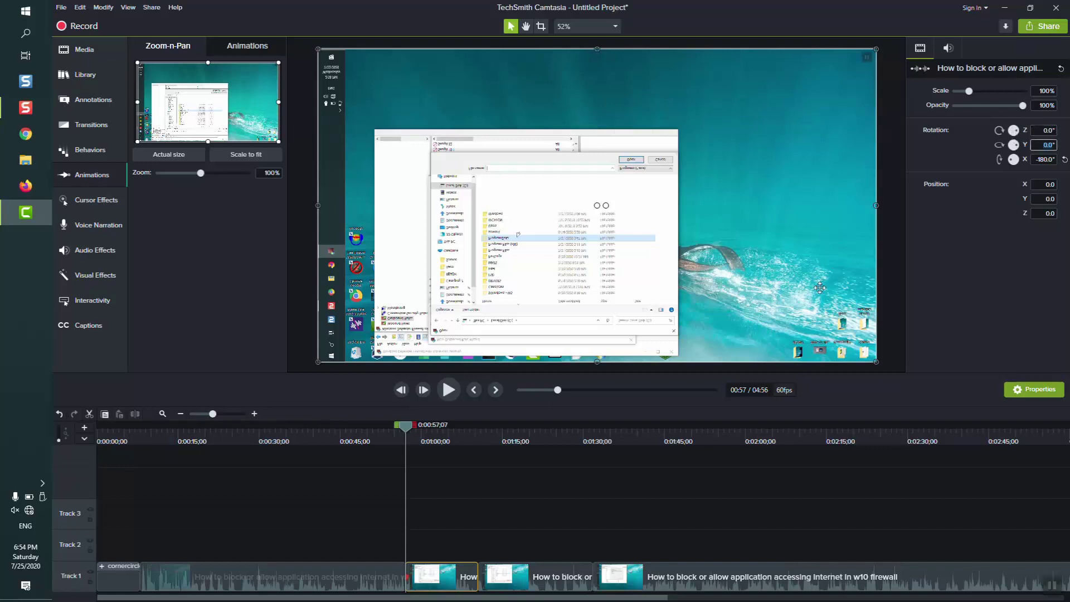
{"action": "left_click", "coordinate": [431, 577]}
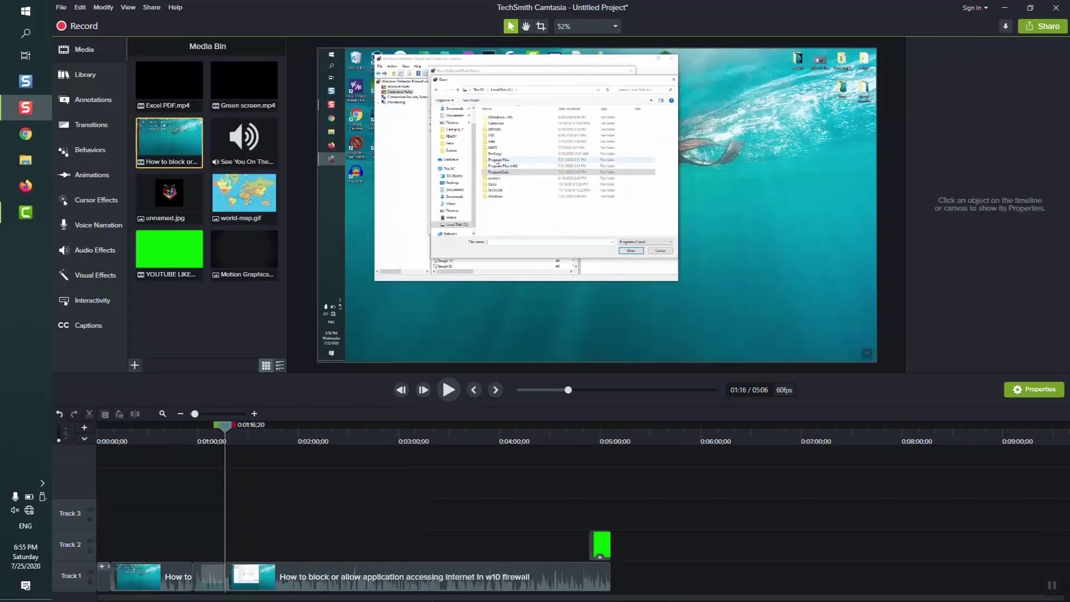
Add a Zoom-n-Pan to the 0:57 segment on Track 1, scaling the view to about 155% over the firewall dialog windows.
{"action": "left_click", "coordinate": [207, 575]}
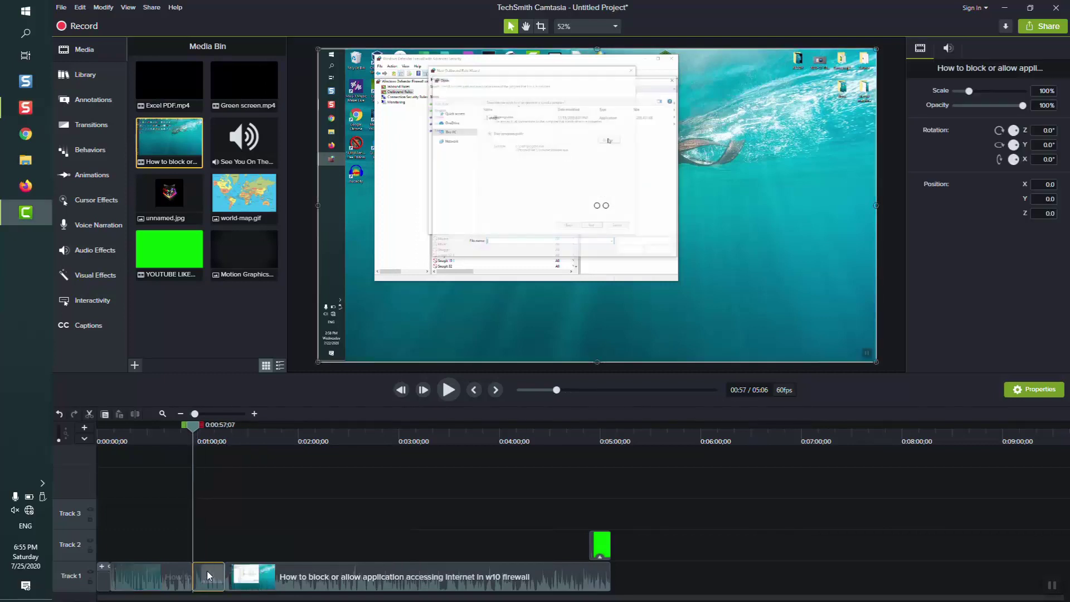
{"action": "left_click", "coordinate": [101, 179]}
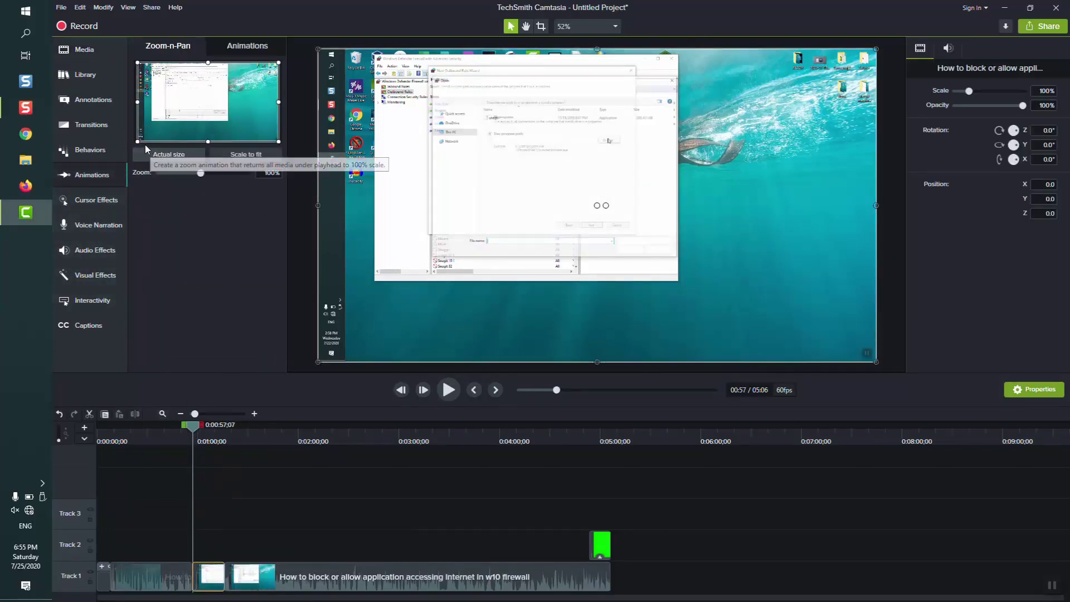
{"action": "left_click_drag", "start_coordinate": [137, 102], "coordinate": [153, 98]}
{"action": "scroll", "coordinate": [214, 102], "scroll_direction": "up", "scroll_amount": 2}
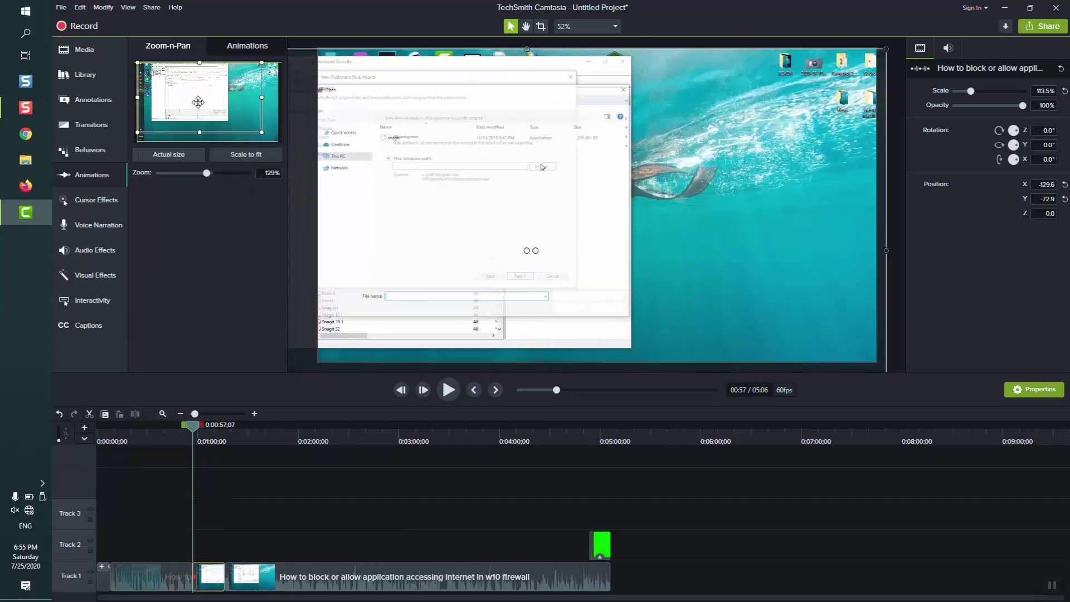
{"action": "left_click_drag", "start_coordinate": [220, 123], "coordinate": [236, 93]}
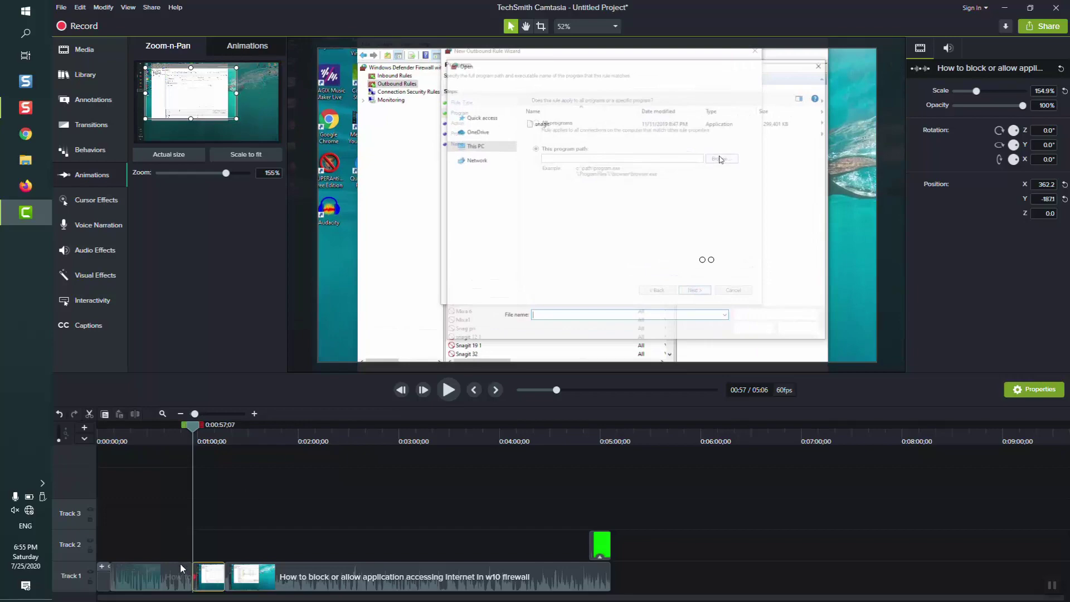
Extend the new zoom animation on Track 1 so that it runs from 0:57 to about 1:08.
{"action": "left_click", "coordinate": [213, 415]}
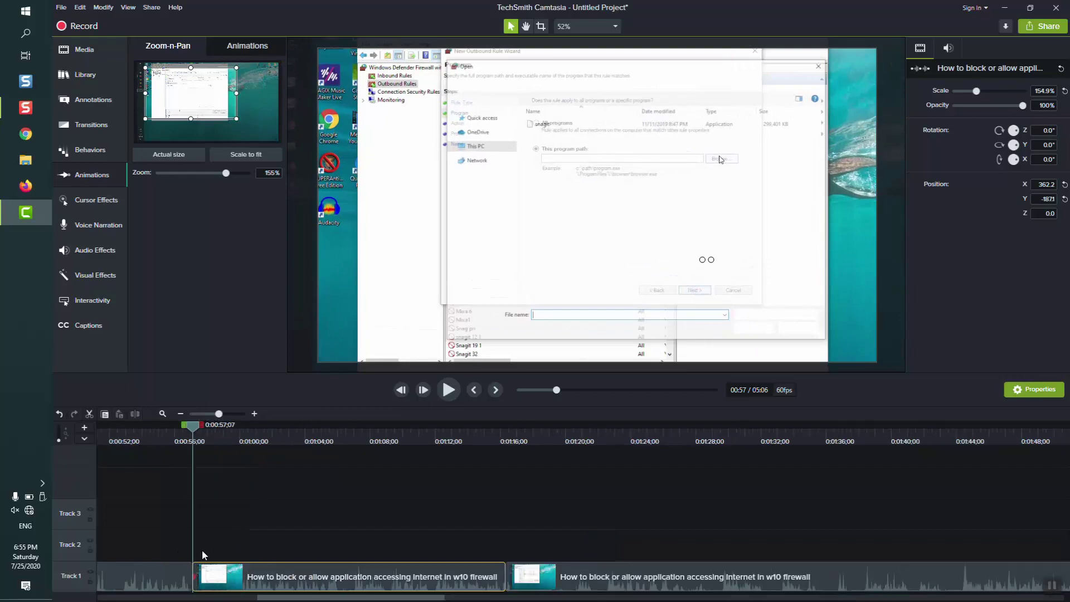
{"action": "left_click_drag", "start_coordinate": [194, 577], "coordinate": [378, 578]}
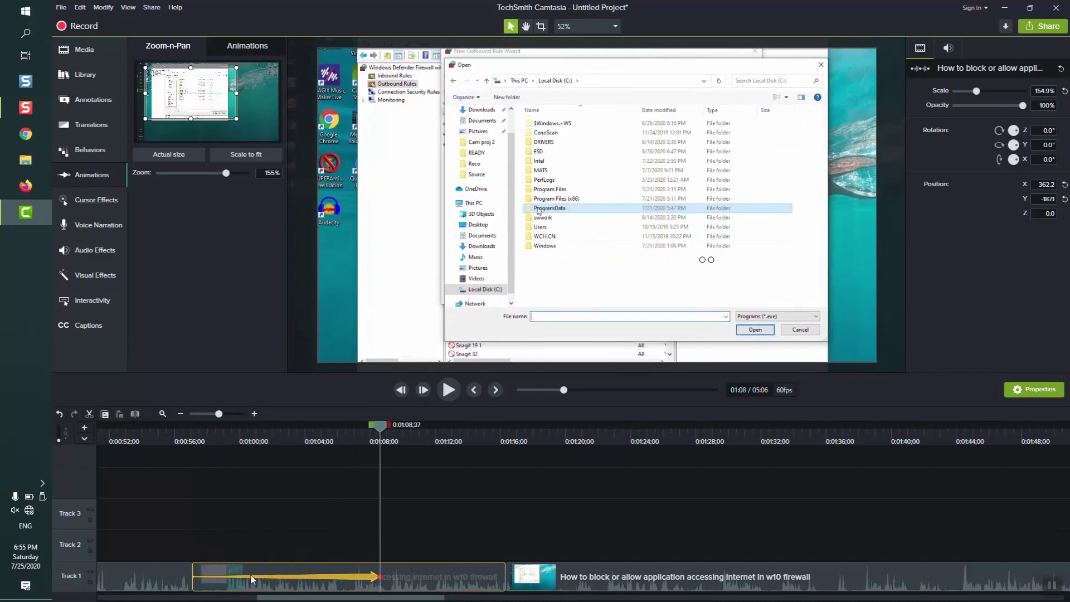
{"action": "left_click", "coordinate": [200, 415]}
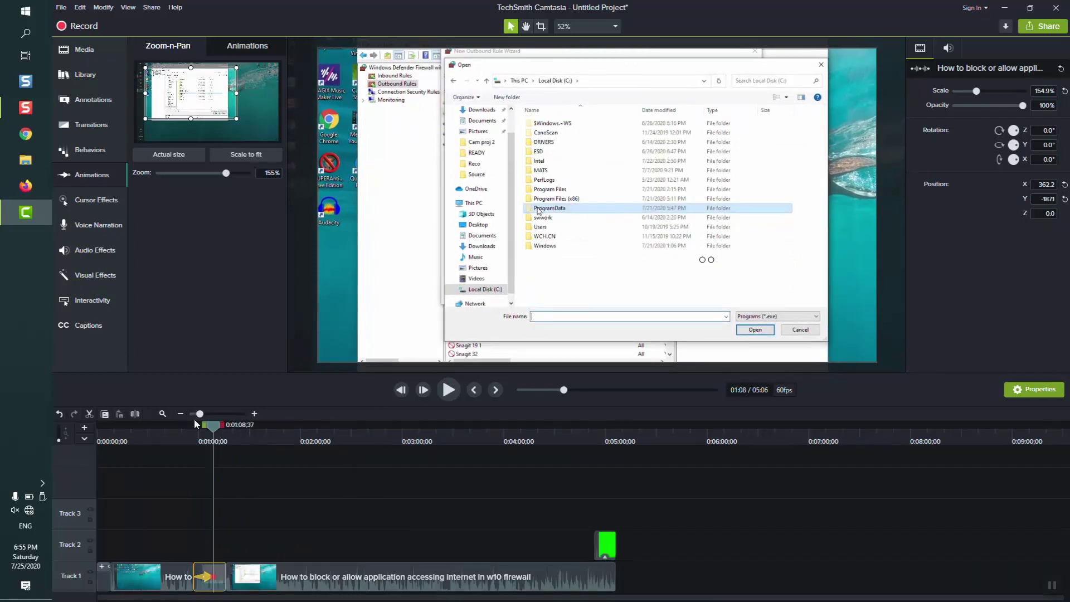
Play back the zoomed segment from about 0:53 to 1:19 and examine the gradual zoom-in and where it ends.
{"action": "left_click", "coordinate": [192, 449]}
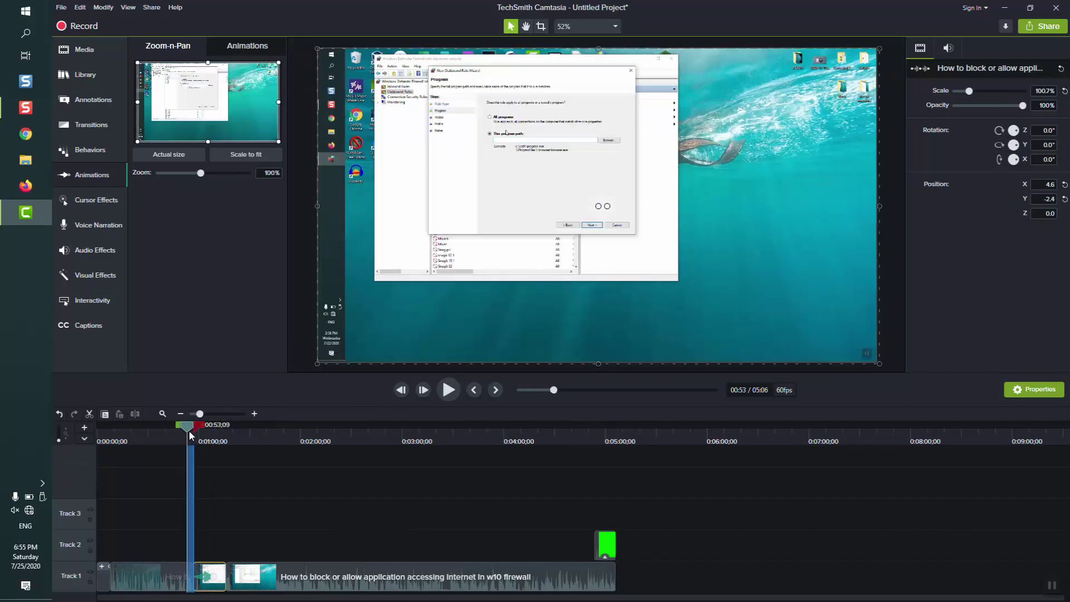
{"action": "left_click", "coordinate": [189, 428]}
{"action": "left_click", "coordinate": [449, 389]}
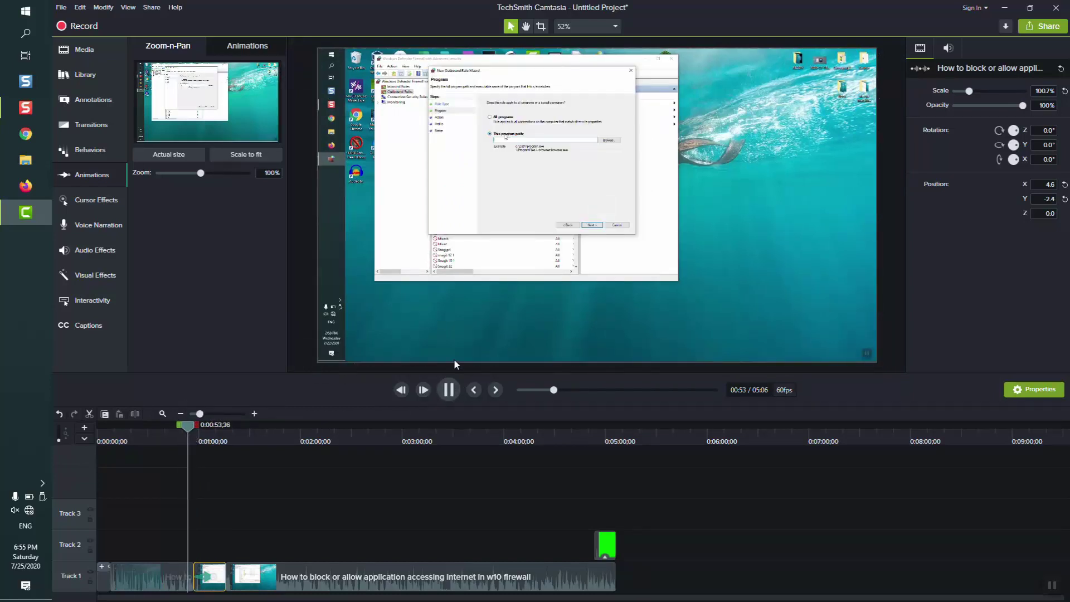
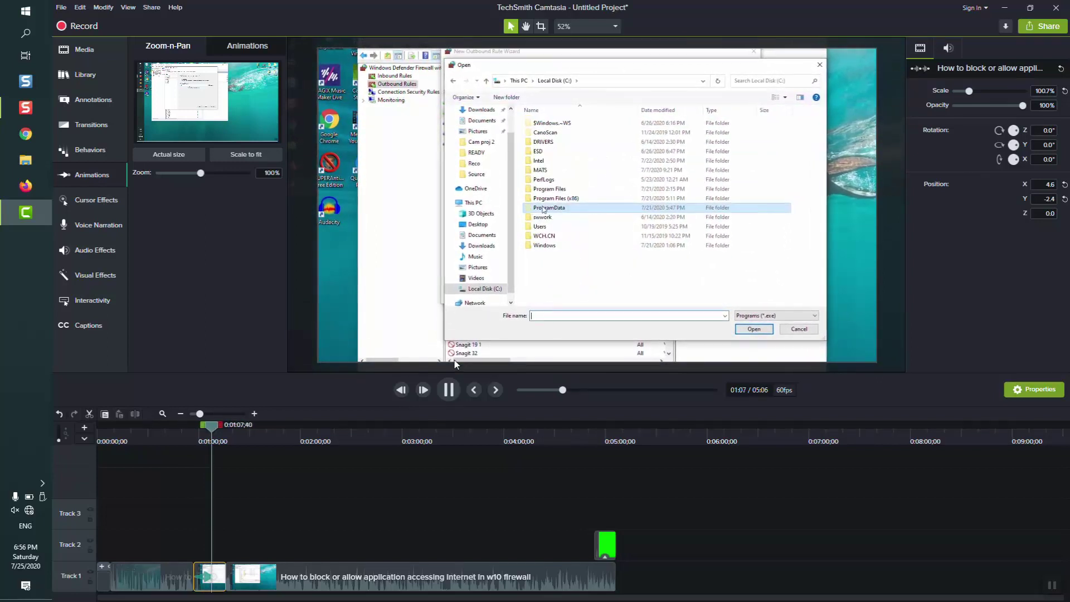
{"action": "left_click", "coordinate": [217, 413]}
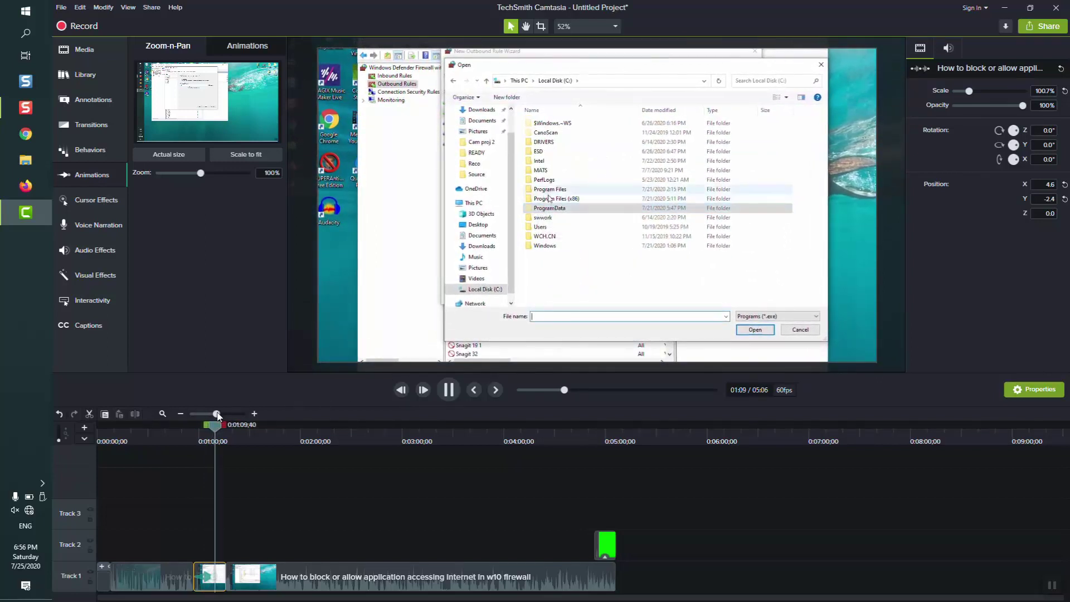
{"action": "left_click", "coordinate": [254, 413]}
{"action": "left_click", "coordinate": [254, 413]}
{"action": "left_click", "coordinate": [254, 413]}
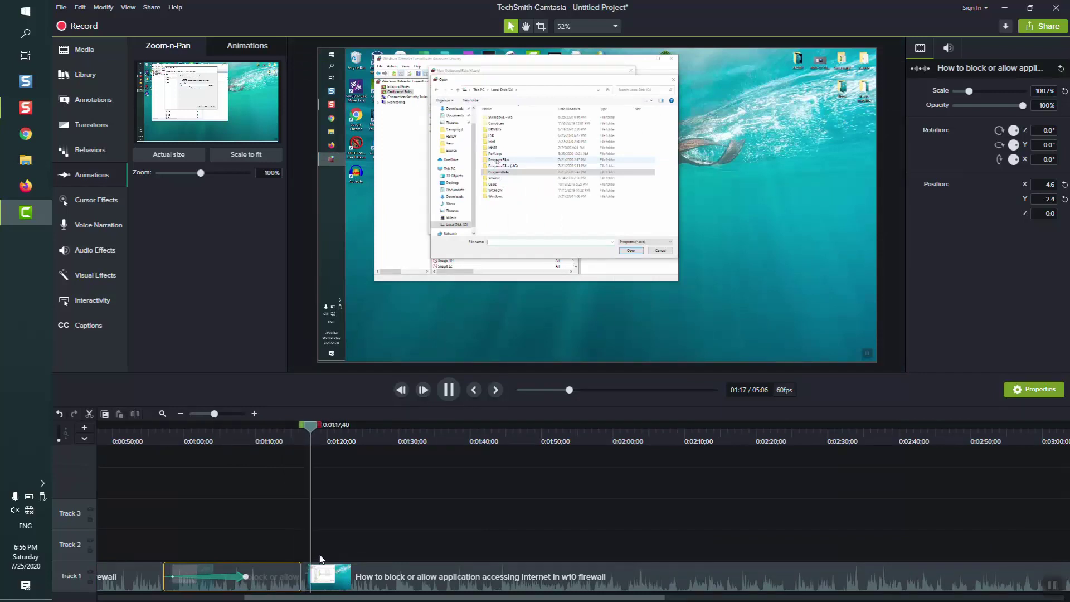
{"action": "left_click", "coordinate": [448, 390]}
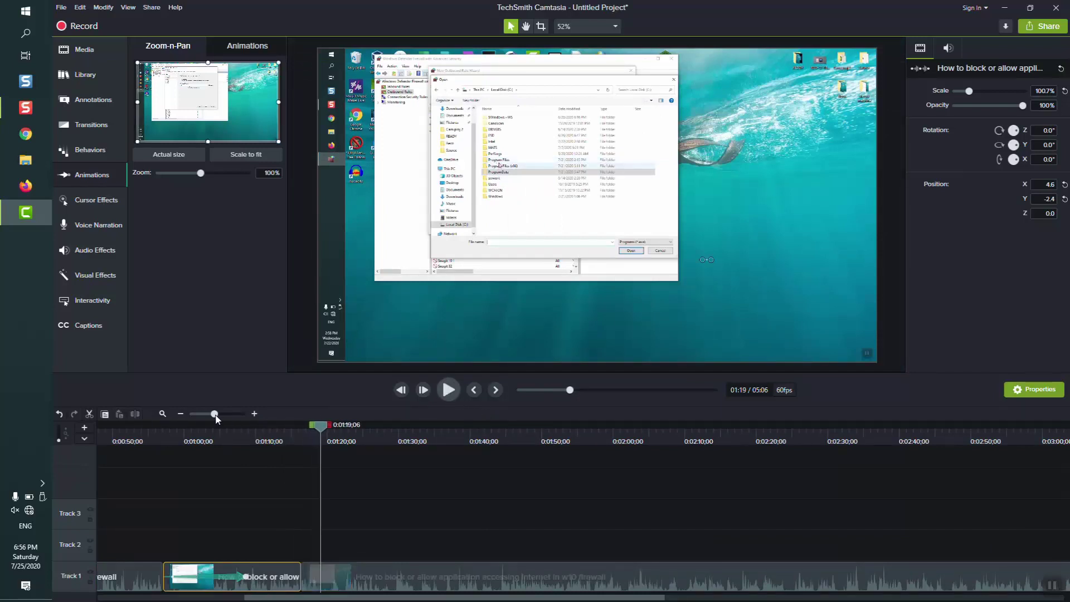
{"action": "left_click_drag", "start_coordinate": [214, 414], "coordinate": [202, 413]}
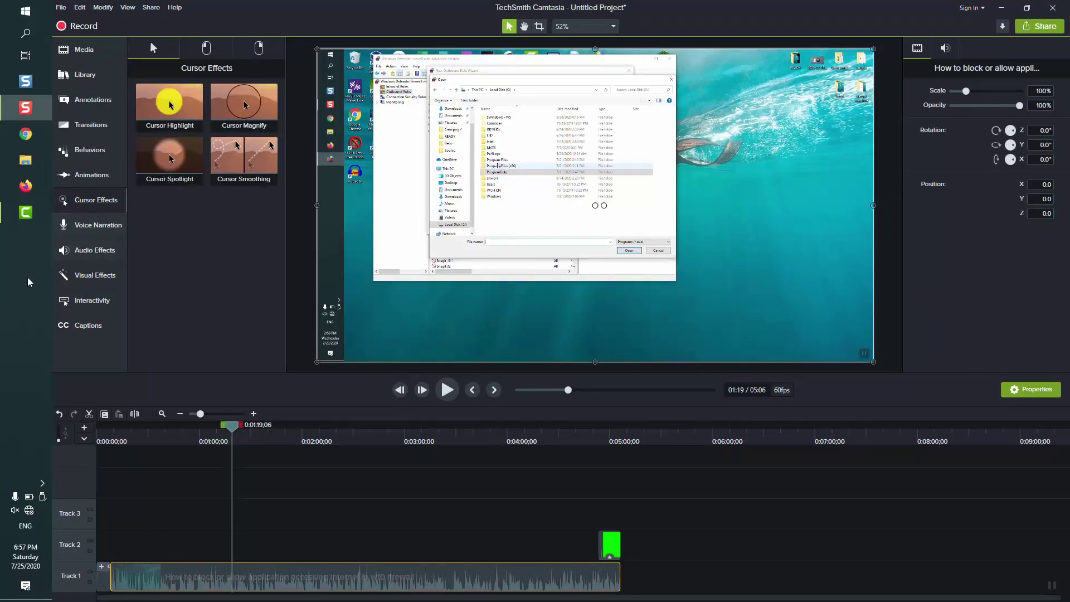
Open the Voice Narration settings, choose the Computer micro (Synaptics Smart) microphone and test its input level.
{"action": "left_click", "coordinate": [98, 225]}
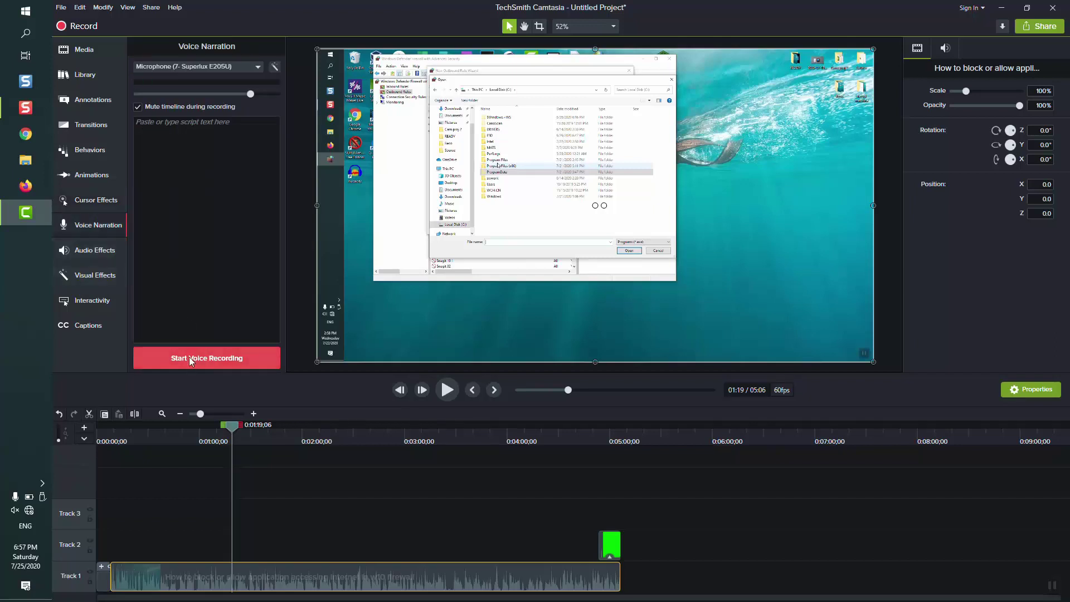
{"action": "left_click", "coordinate": [217, 68]}
{"action": "left_click", "coordinate": [204, 91]}
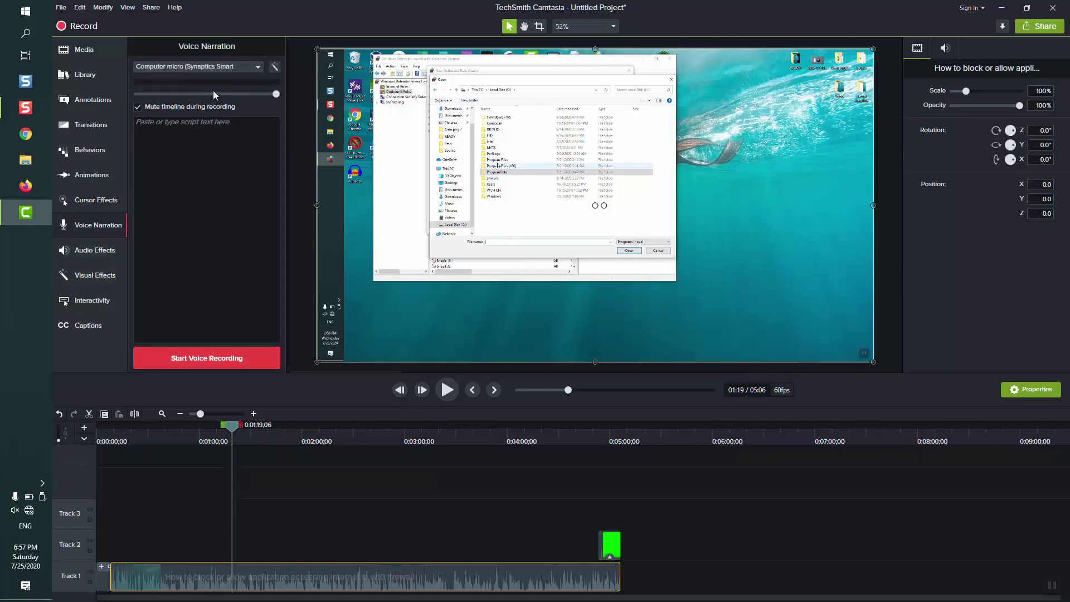
{"action": "left_click", "coordinate": [275, 68]}
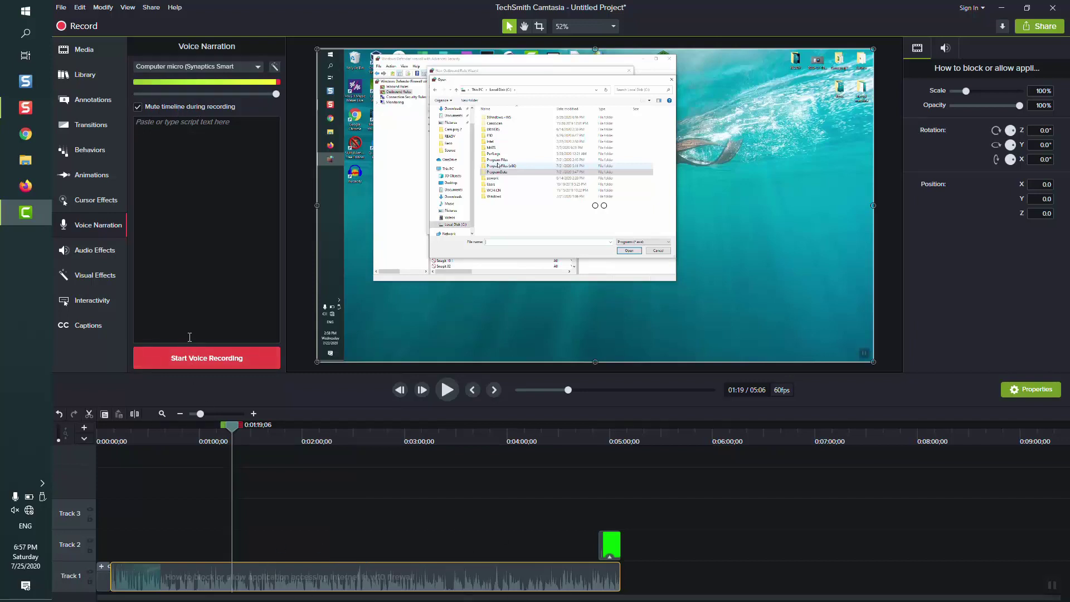
{"action": "left_click", "coordinate": [203, 162]}
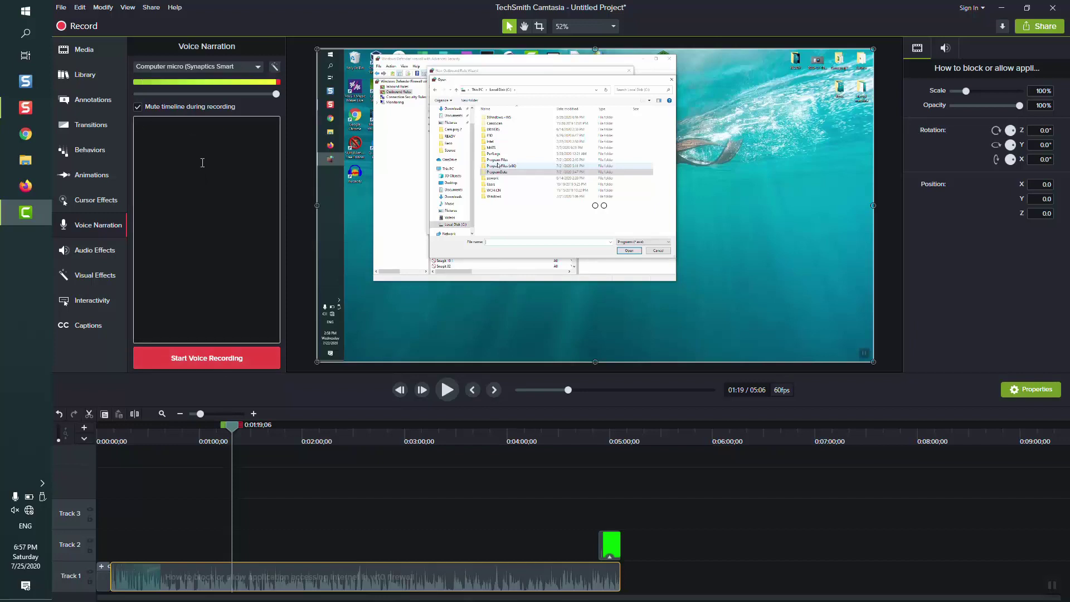
Record a voice narration of about 5 seconds at 1:19 and save it to the Desktop as an m4a file named audio.
{"action": "left_click", "coordinate": [212, 359]}
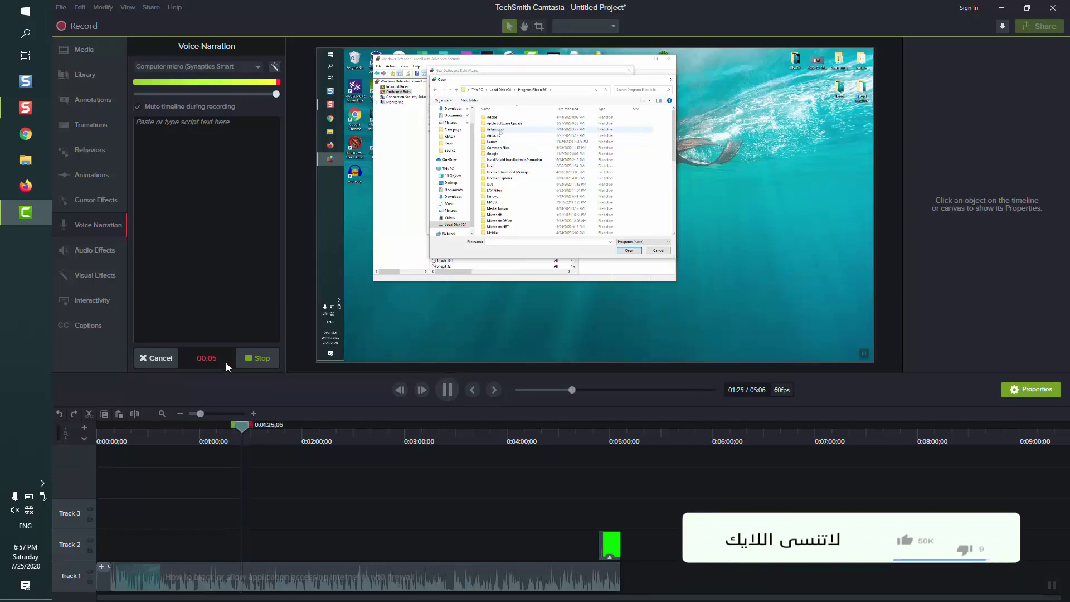
{"action": "left_click", "coordinate": [250, 361]}
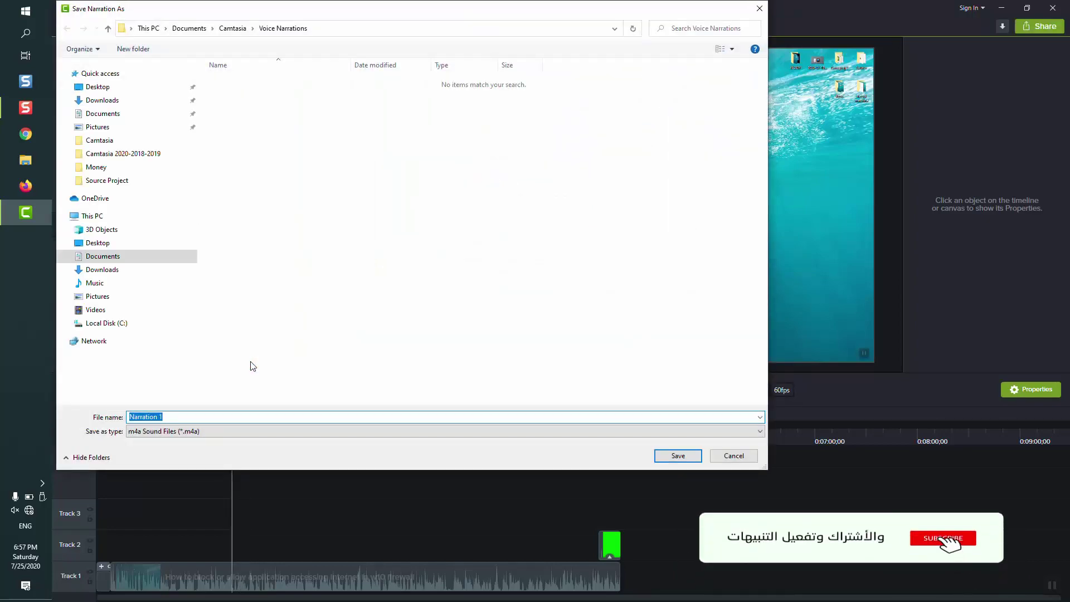
{"action": "type", "text": "audio"}
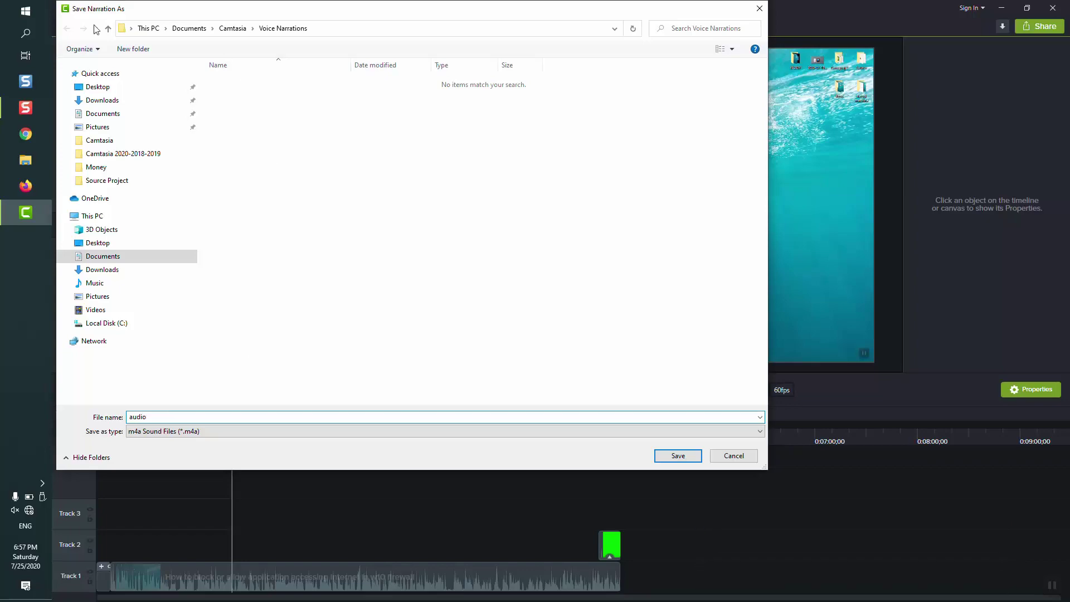
{"action": "left_click", "coordinate": [106, 88]}
{"action": "left_click", "coordinate": [682, 457]}
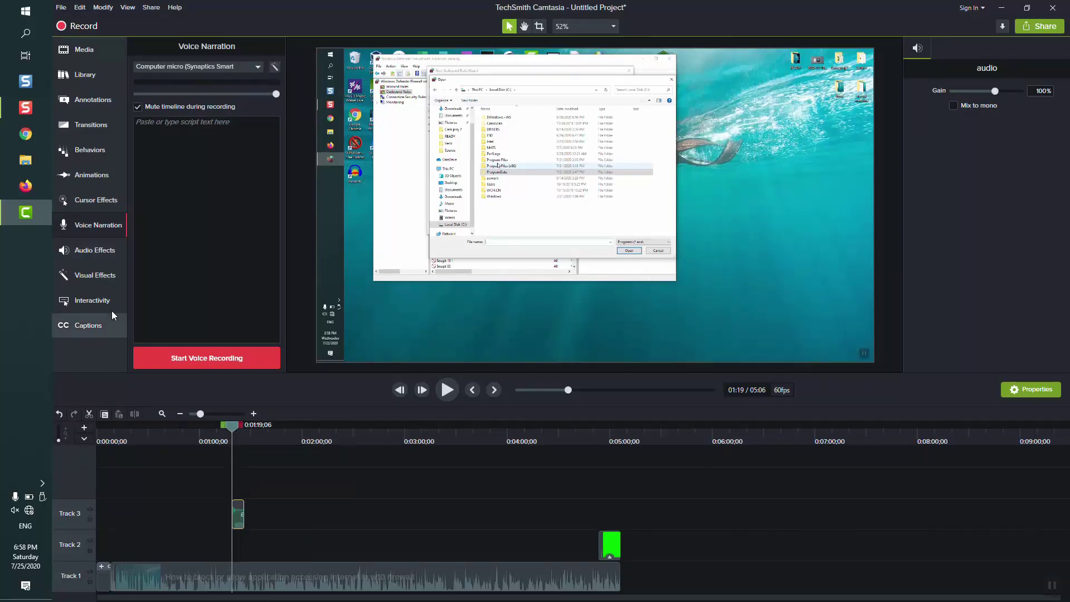
View the available audio effects and visual effects.
{"action": "left_click", "coordinate": [81, 259]}
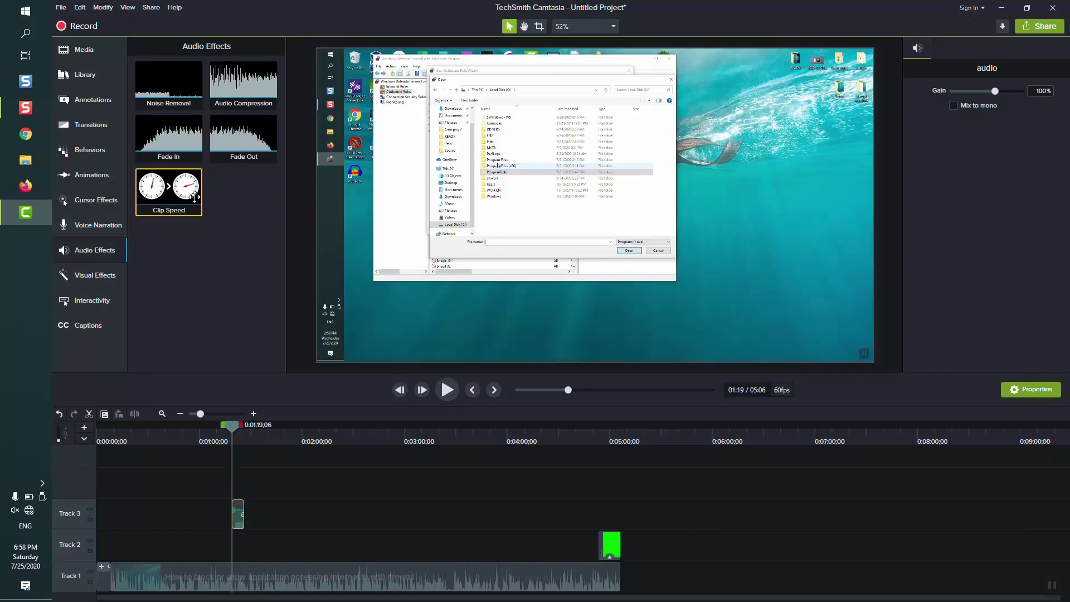
{"action": "left_click", "coordinate": [107, 283]}
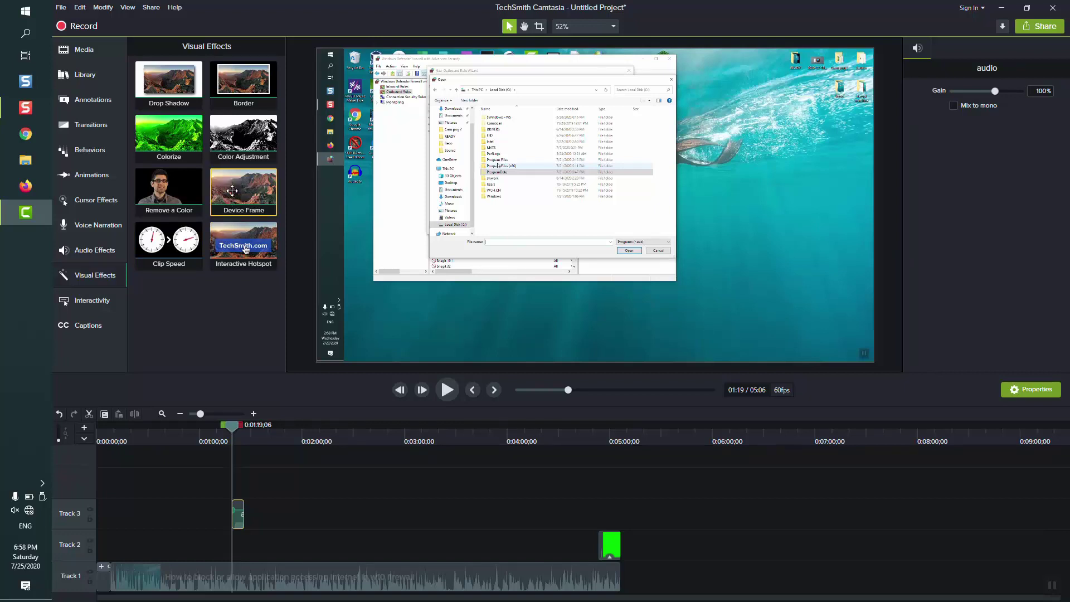
Apply a Desktop device frame and a color adjustment with brightness 60, contrast 78 and saturation 18 to the Track 1 clip.
{"action": "left_click_drag", "start_coordinate": [232, 190], "coordinate": [295, 587]}
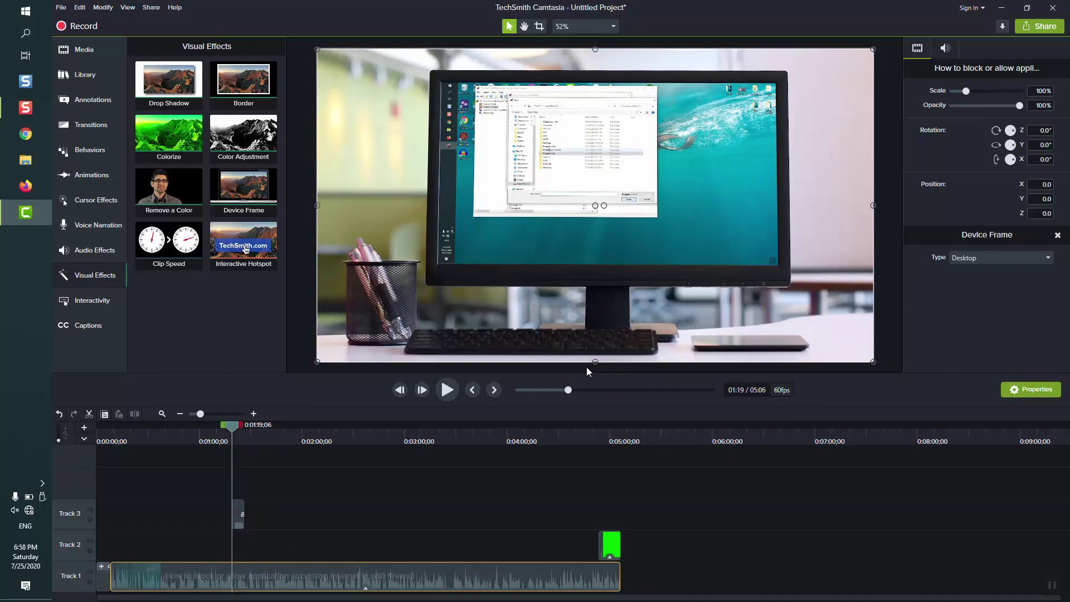
{"action": "left_click_drag", "start_coordinate": [243, 139], "coordinate": [350, 579]}
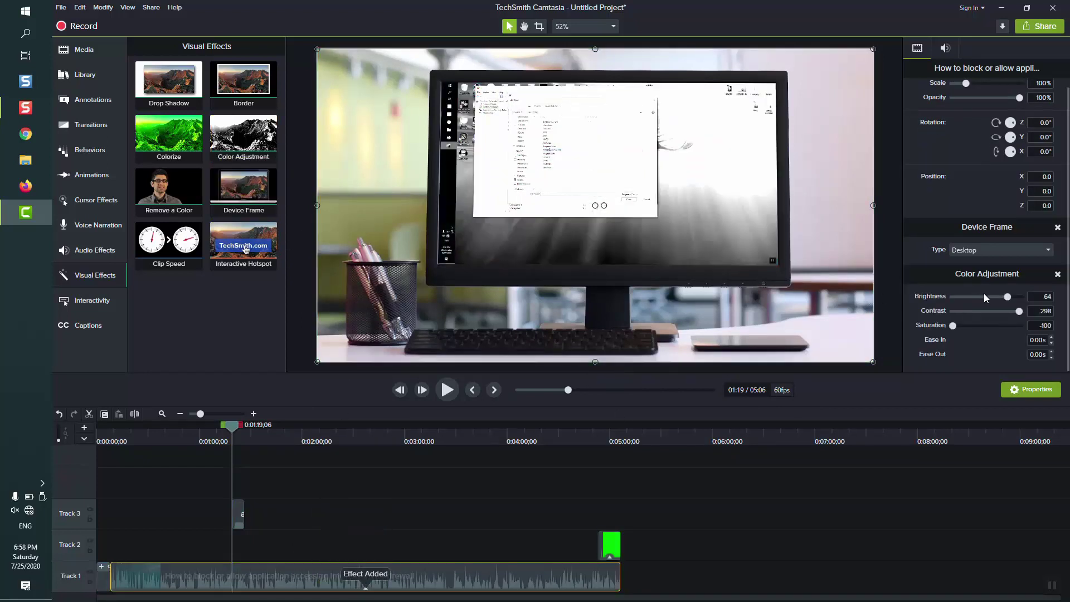
{"action": "left_click_drag", "start_coordinate": [984, 295], "coordinate": [992, 326]}
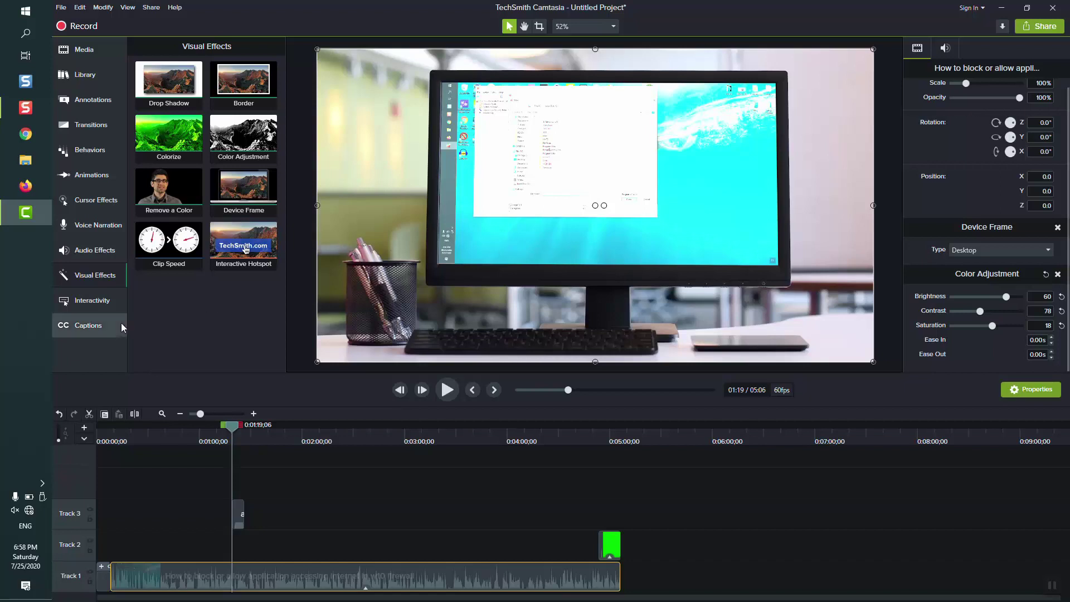
Add a caption reading "hello" at 0:08, where the main Track 1 clip starts.
{"action": "left_click", "coordinate": [82, 325]}
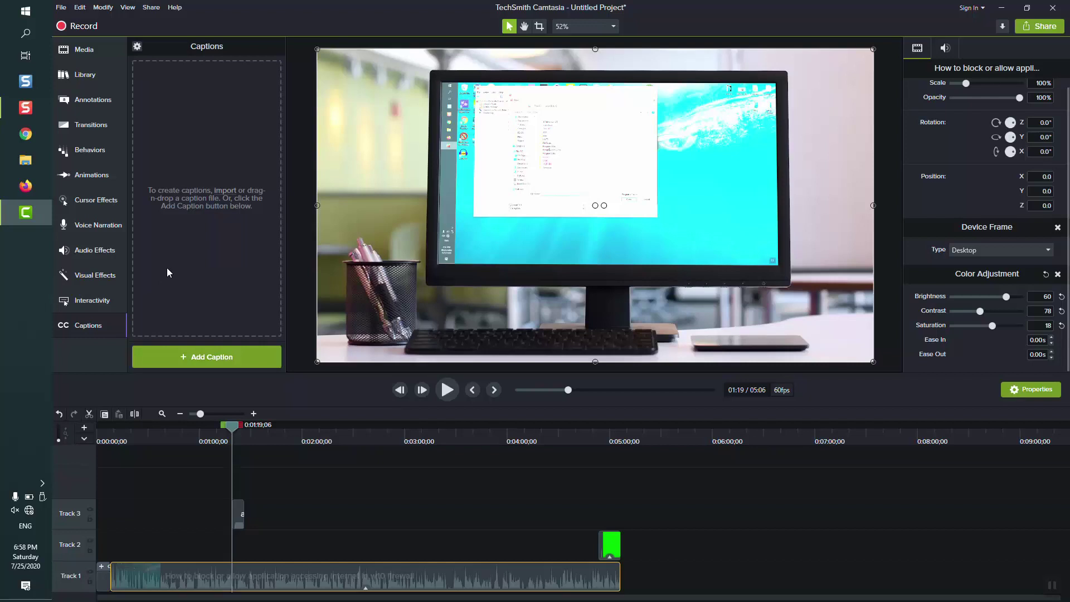
{"action": "left_click", "coordinate": [120, 574]}
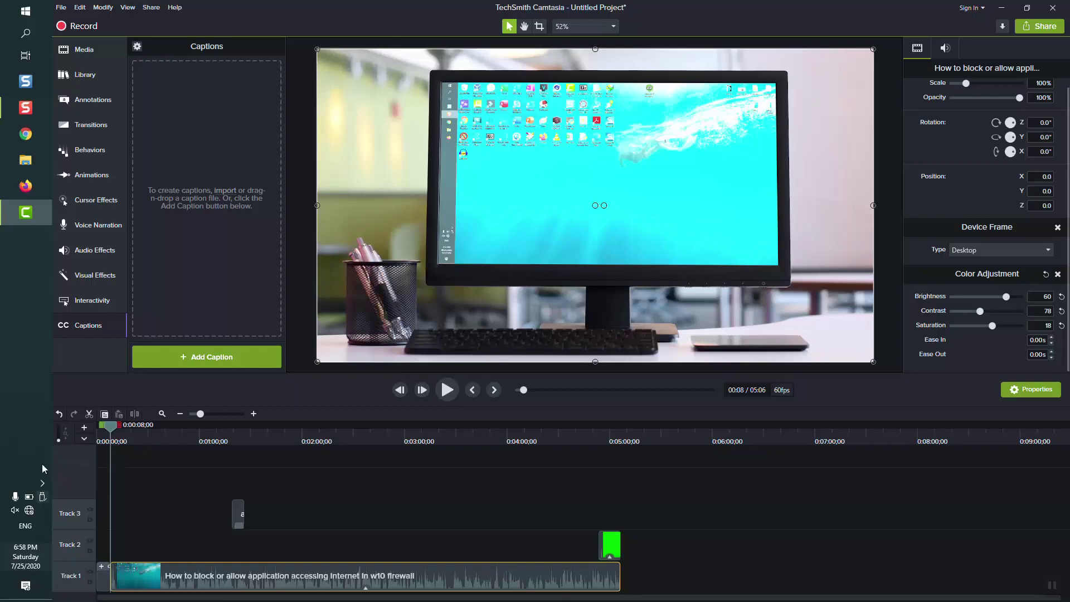
{"action": "left_click", "coordinate": [189, 365]}
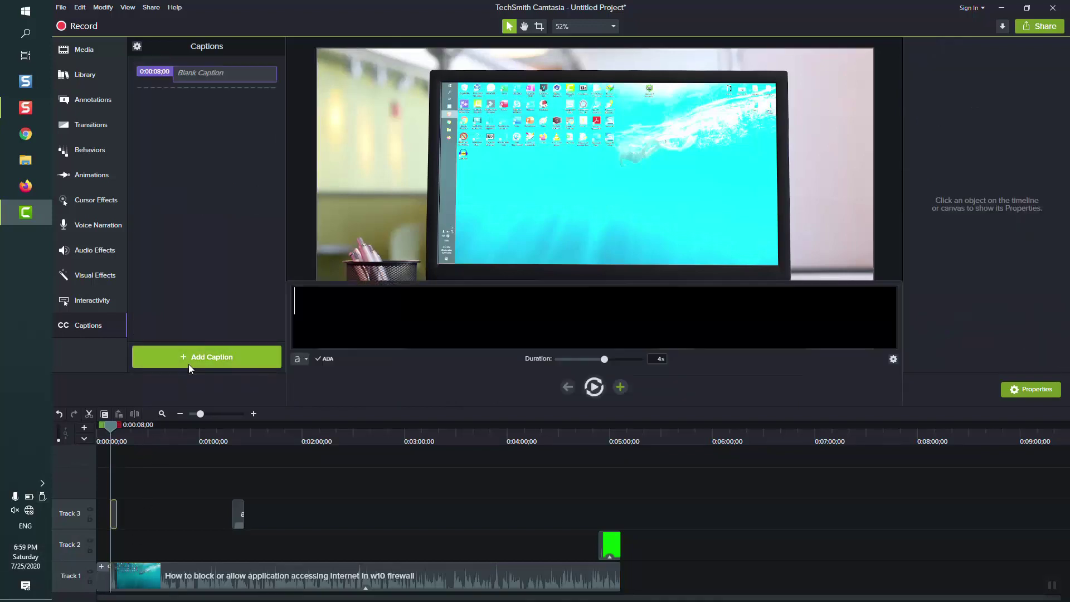
{"action": "type", "text": "hello"}
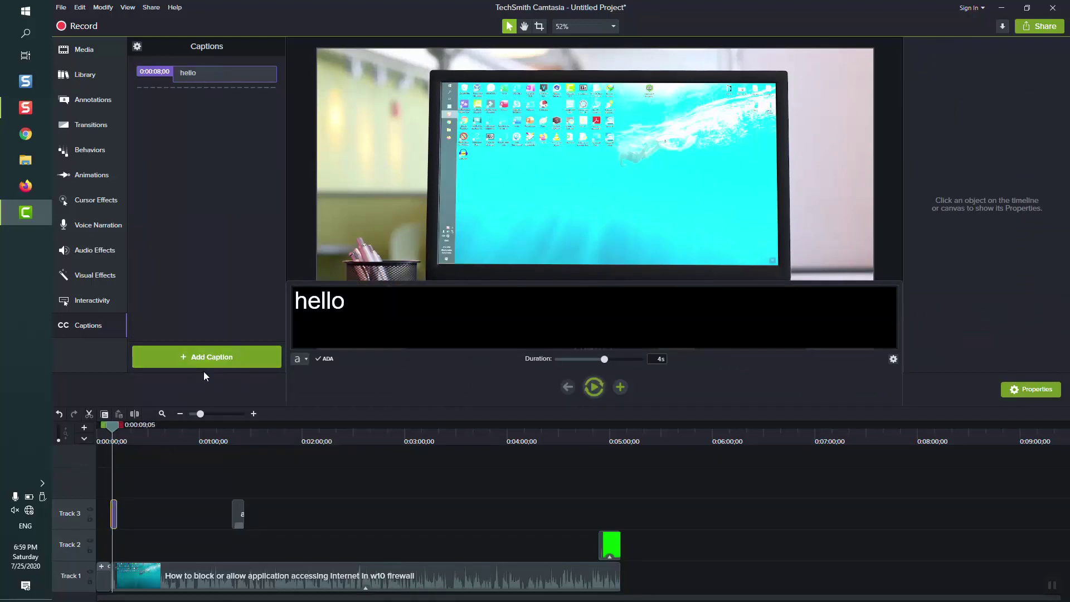
{"action": "left_click", "coordinate": [199, 170]}
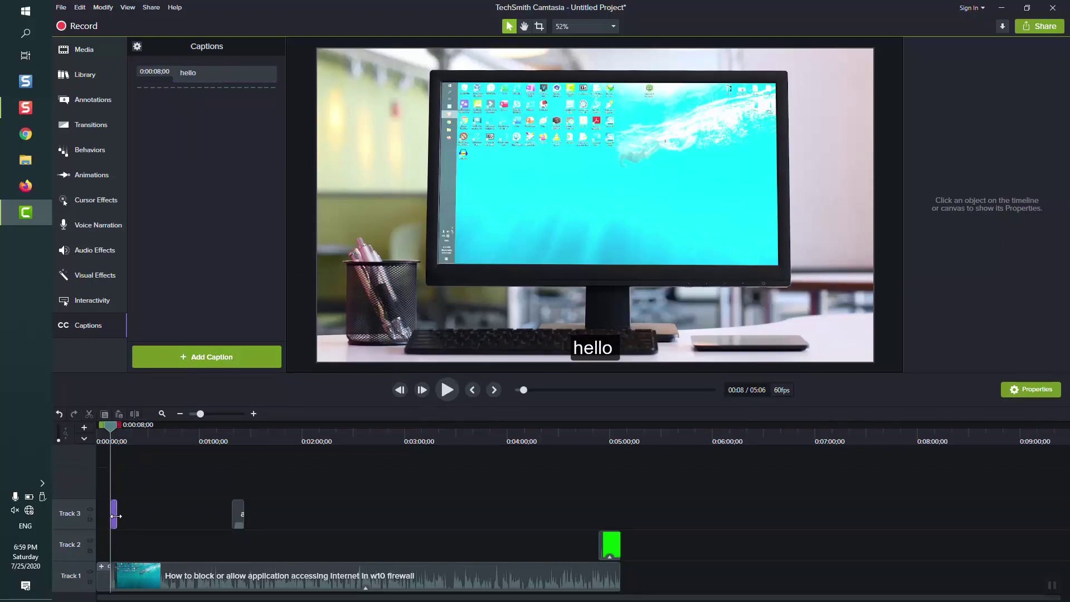
Move the "hello" caption up to Track 4 and extend its duration to about 20.6 s.
{"action": "left_click_drag", "start_coordinate": [109, 515], "coordinate": [116, 490]}
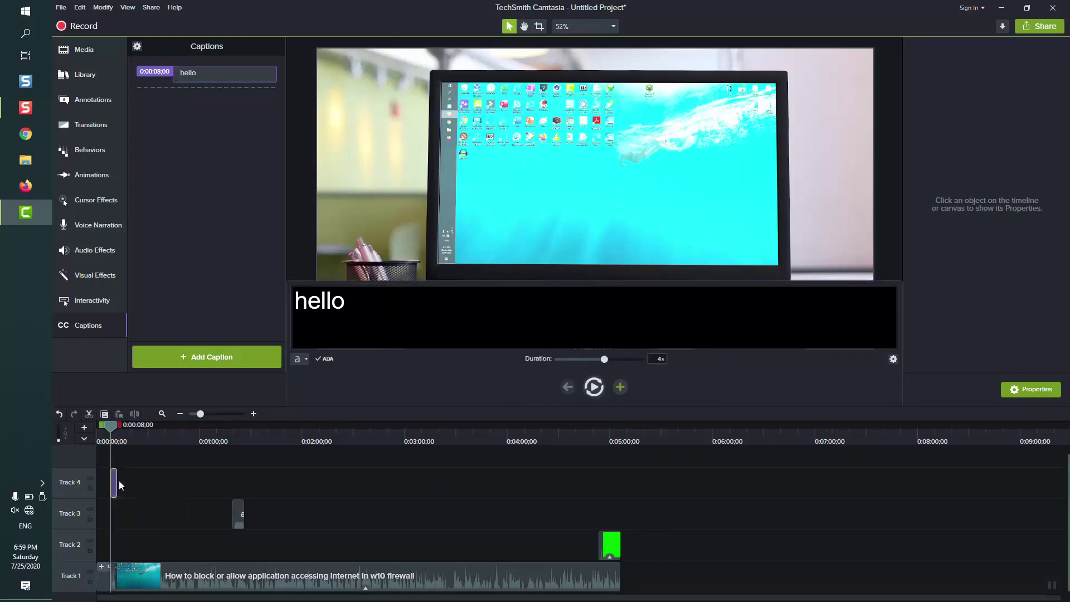
{"action": "left_click_drag", "start_coordinate": [116, 480], "coordinate": [145, 480]}
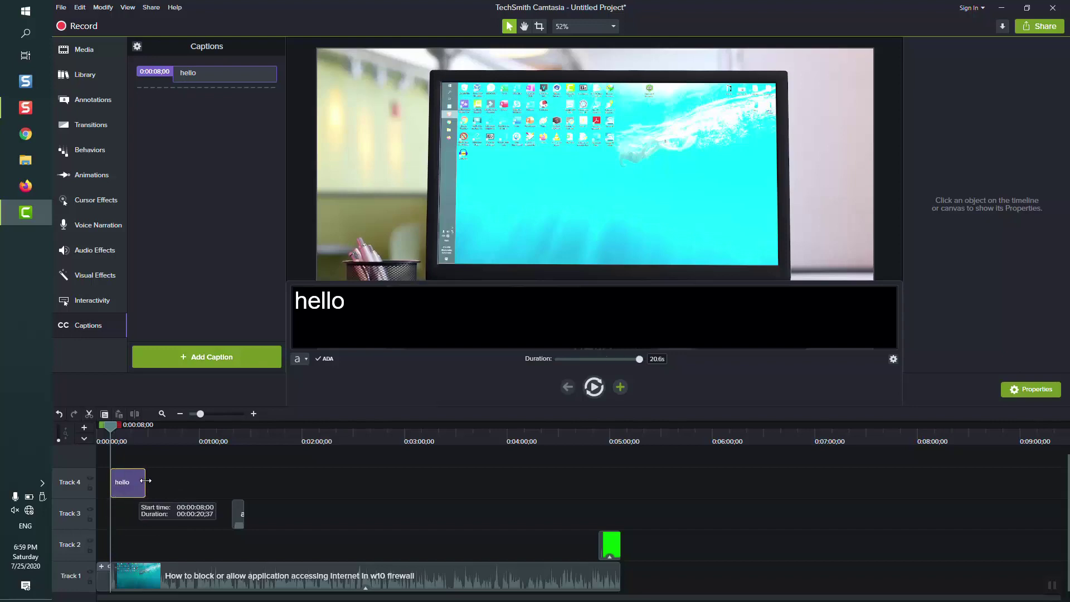
Add a second caption reading "good" at 0:00:29;20, just after the end of the "hello" caption.
{"action": "left_click", "coordinate": [145, 436]}
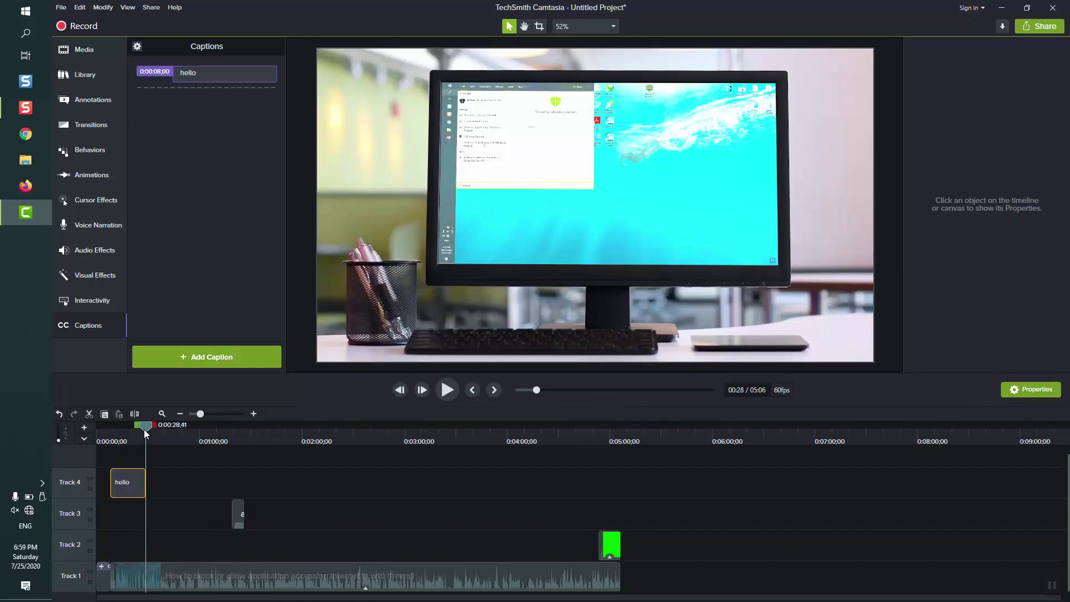
{"action": "left_click", "coordinate": [144, 429]}
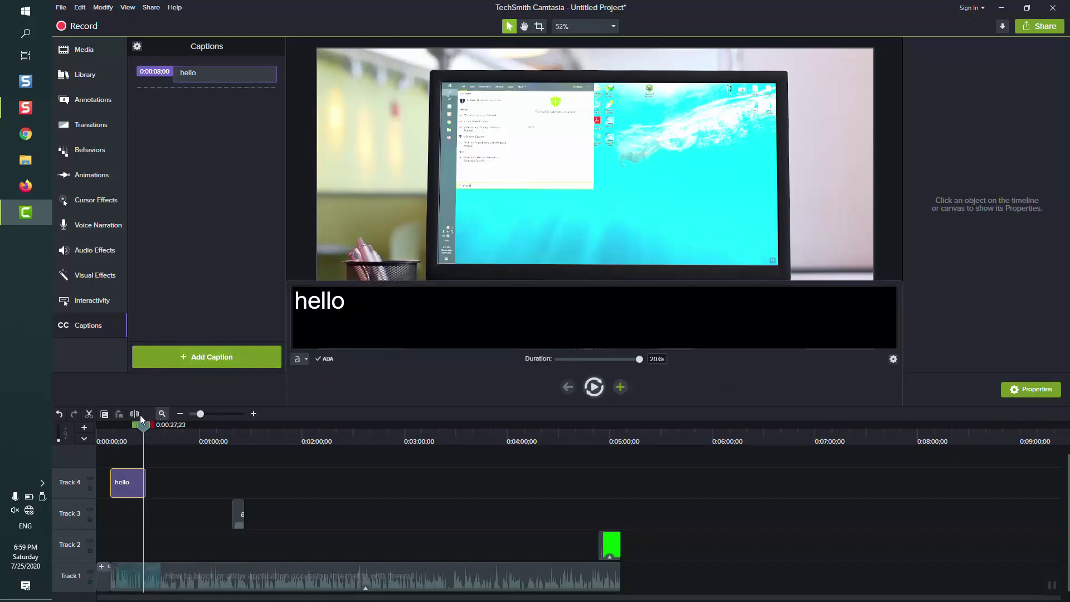
{"action": "left_click", "coordinate": [149, 429]}
{"action": "left_click", "coordinate": [147, 430]}
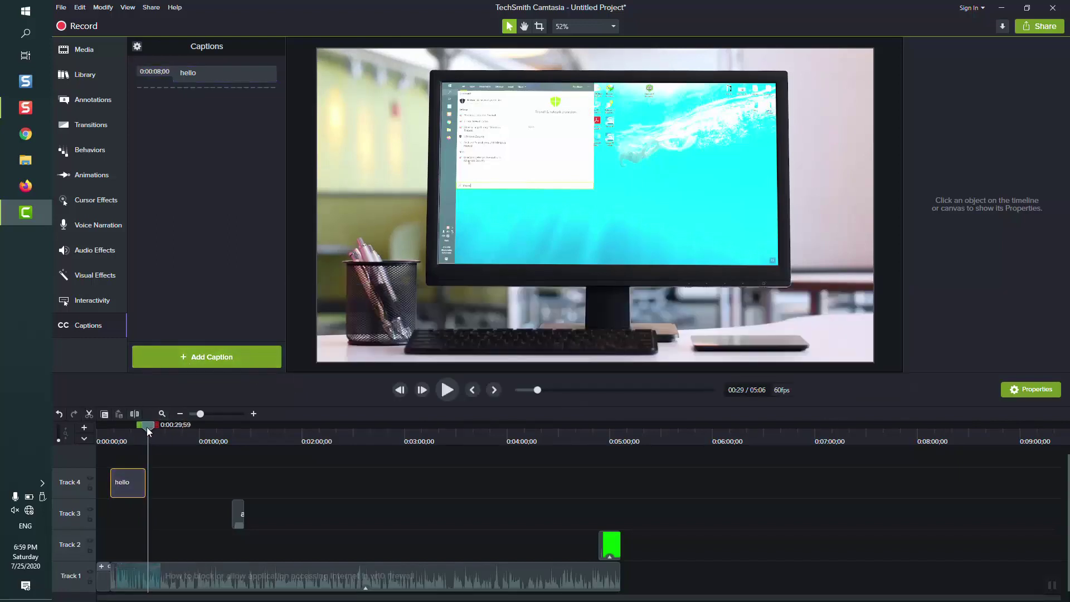
{"action": "left_click", "coordinate": [199, 359]}
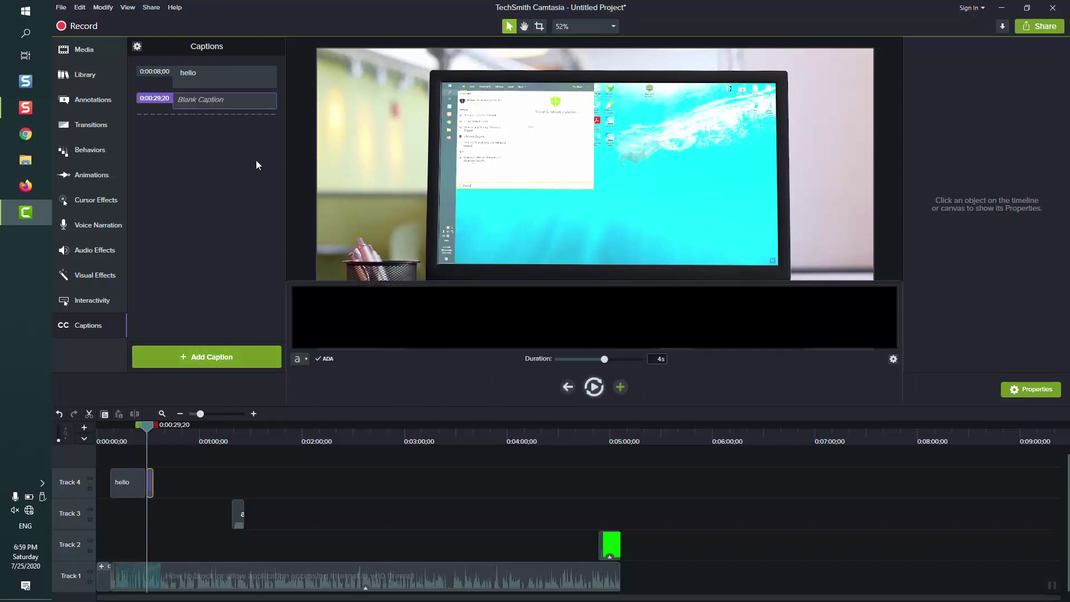
{"action": "type", "text": "good"}
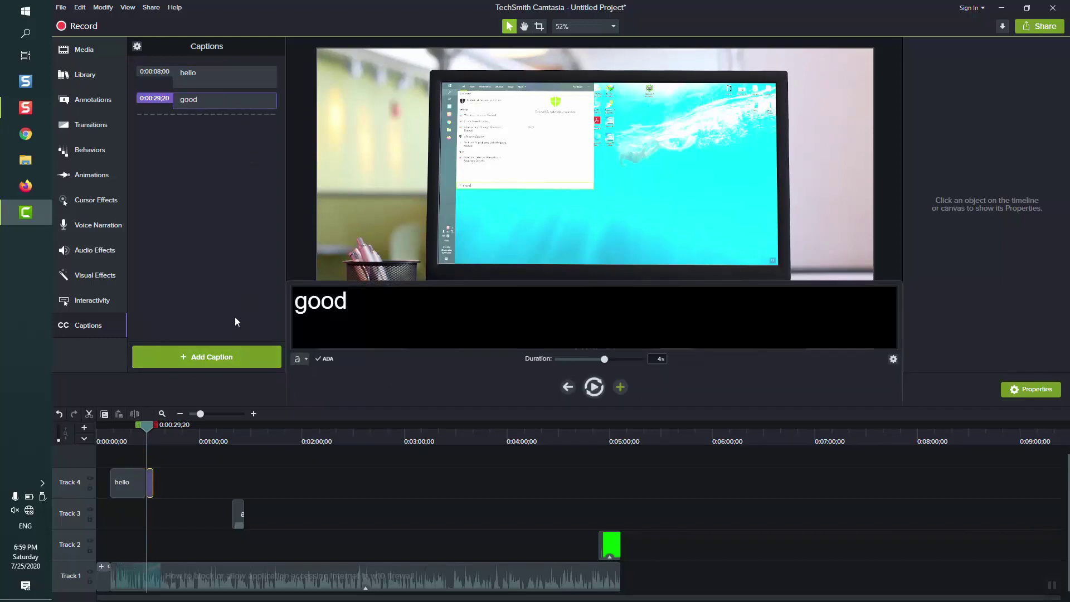
{"action": "left_click", "coordinate": [219, 253]}
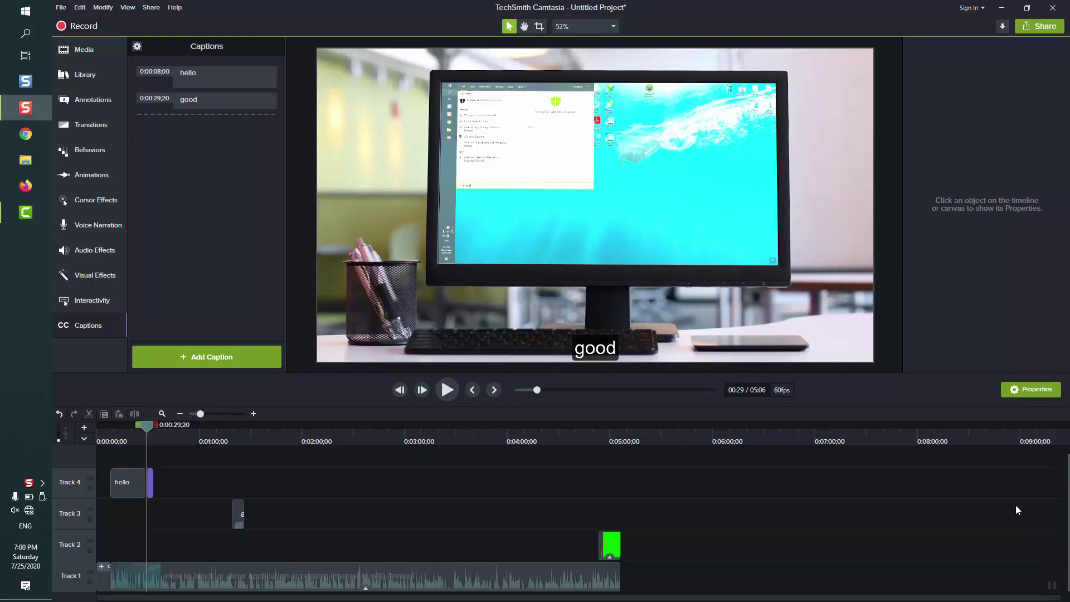
Select all clips and captions on the four tracks and group them.
{"action": "left_click", "coordinate": [195, 412]}
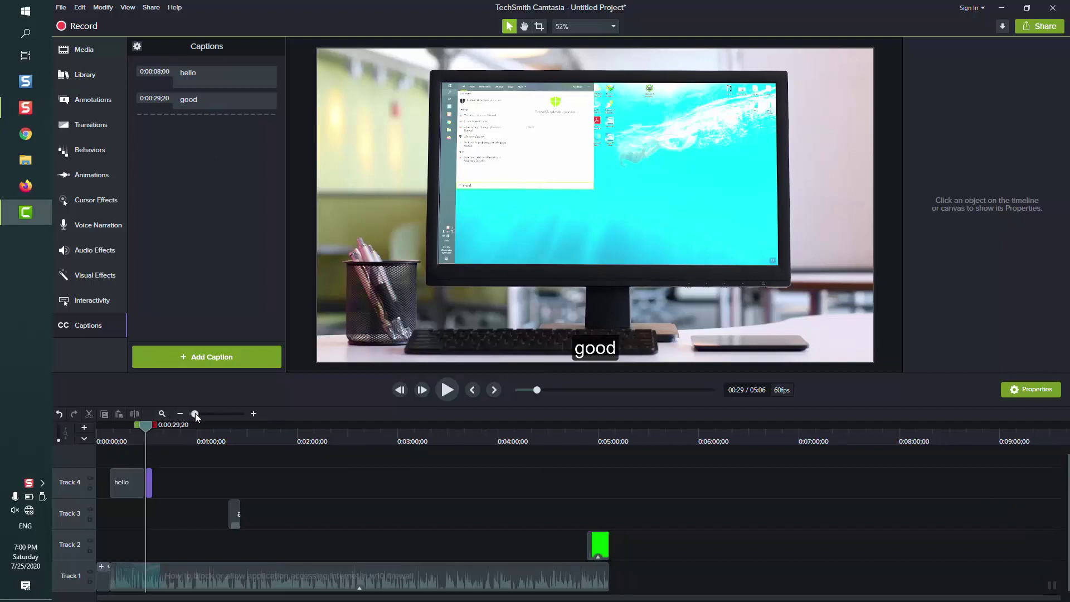
{"action": "left_click", "coordinate": [451, 584]}
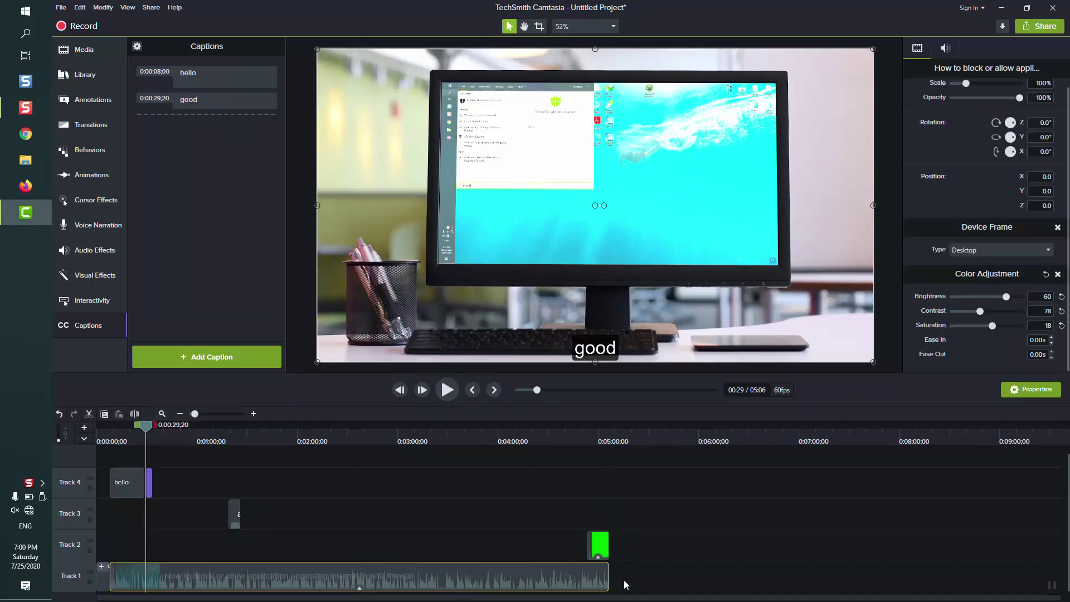
{"action": "left_click_drag", "start_coordinate": [624, 577], "coordinate": [8, 491]}
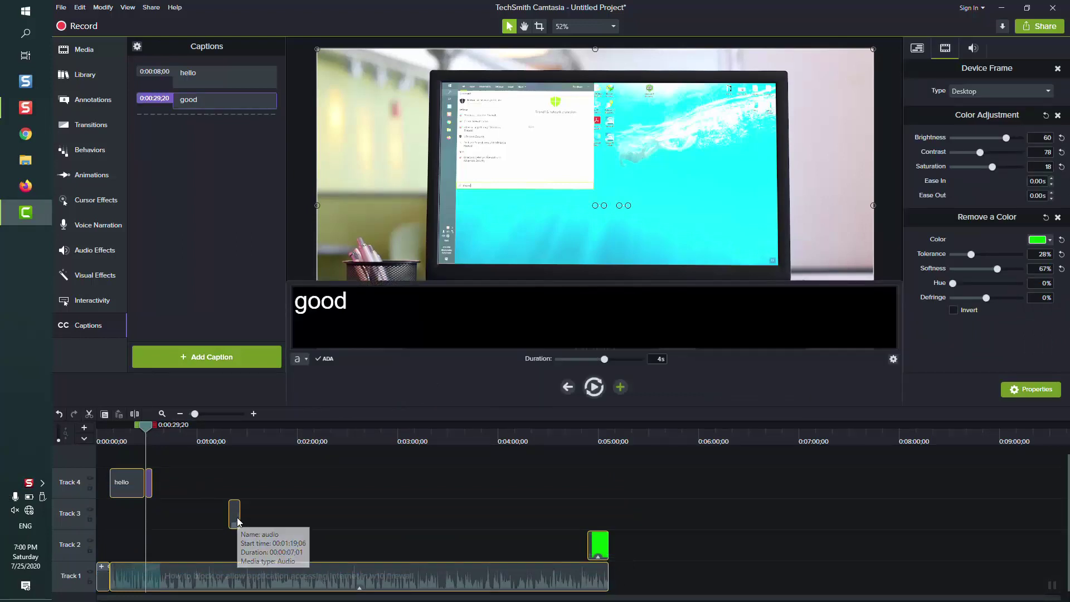
{"action": "right_click", "coordinate": [237, 521]}
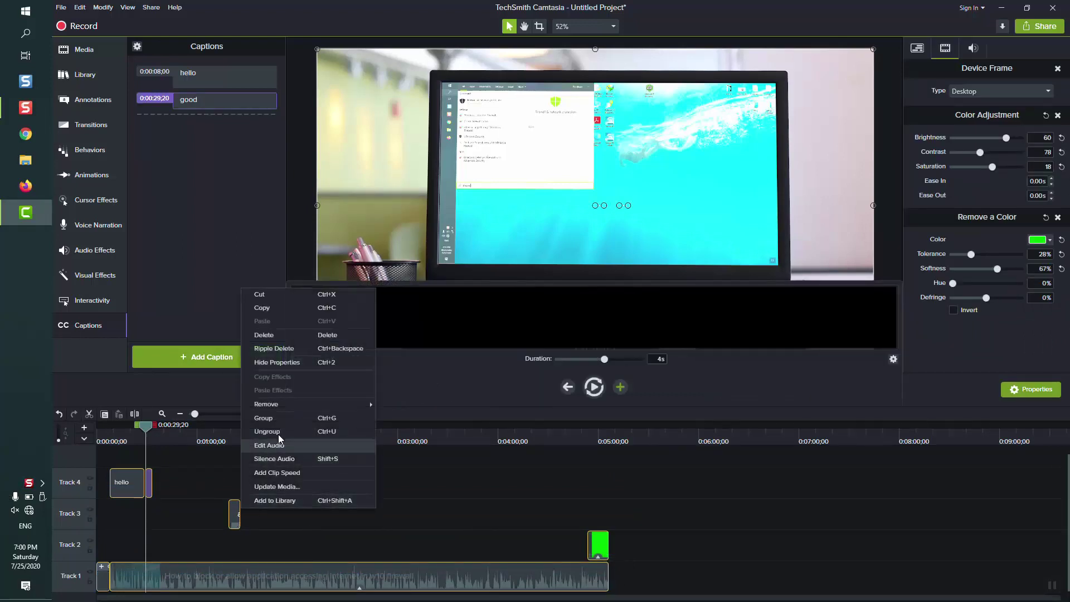
{"action": "left_click", "coordinate": [281, 418]}
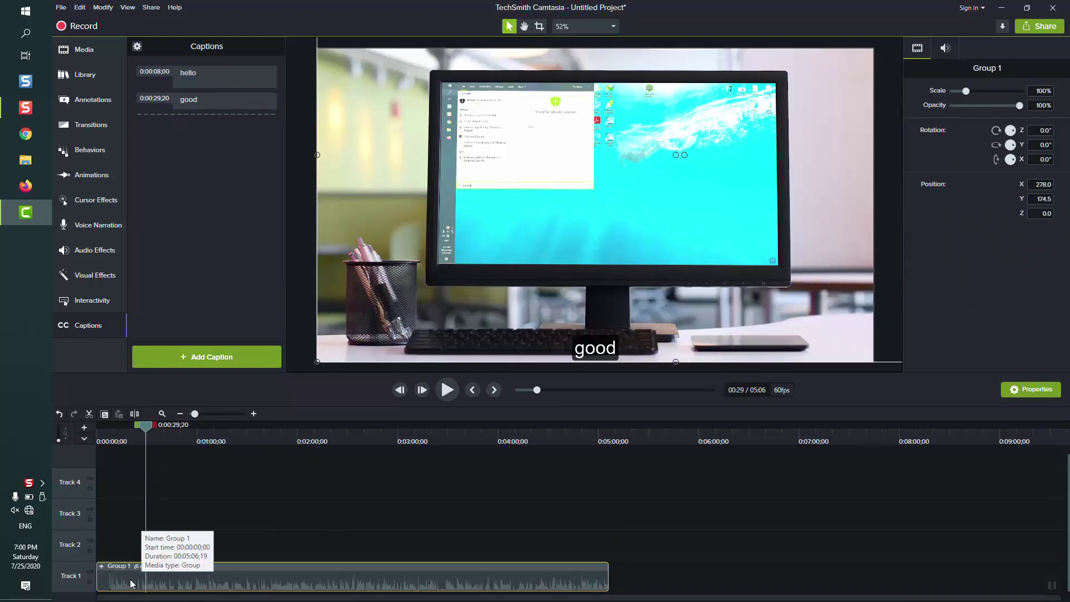
Select the timeline range from the start to the end of the group at 0:05:06;19 and view the project export options.
{"action": "mouse_move", "coordinate": [145, 427]}
{"action": "left_mouse_down"}
{"action": "mouse_move", "coordinate": [66, 441]}
{"action": "mouse_move", "coordinate": [139, 426]}
{"action": "left_mouse_up"}
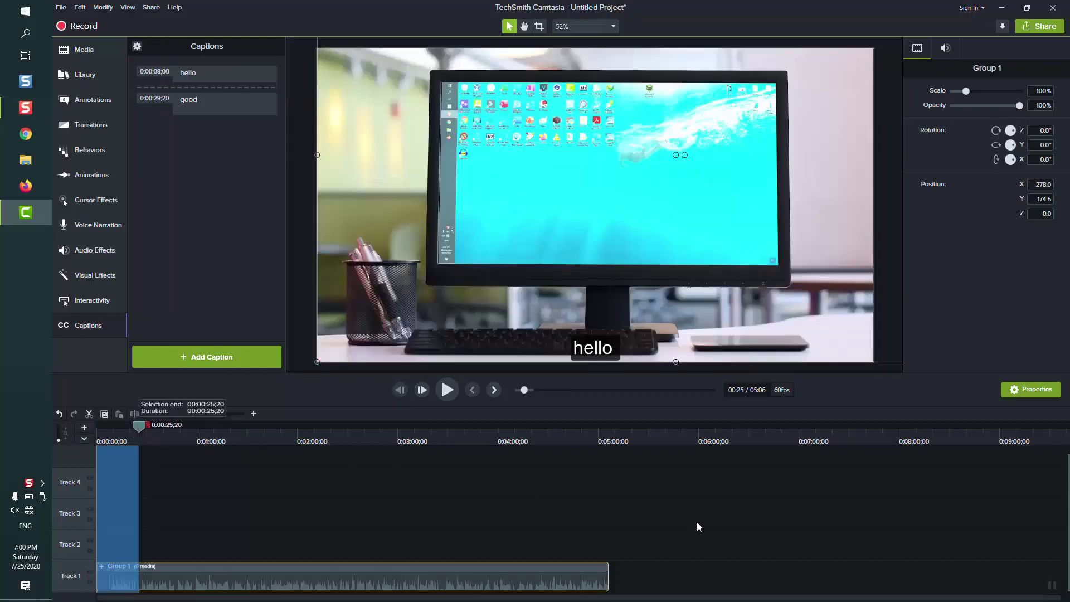
{"action": "left_click_drag", "start_coordinate": [703, 521], "coordinate": [616, 509]}
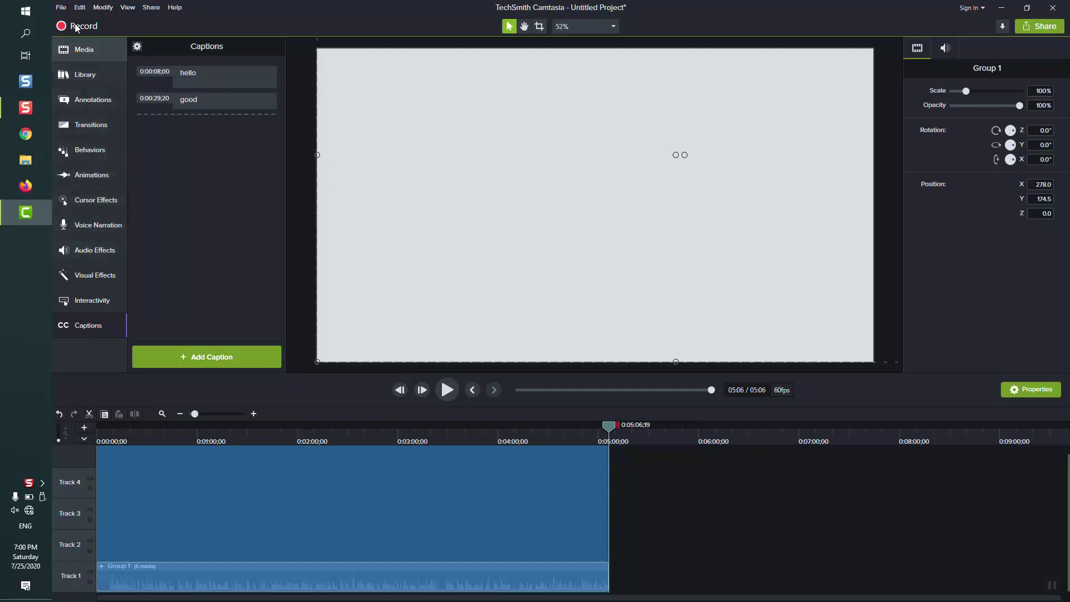
{"action": "left_click", "coordinate": [60, 8]}
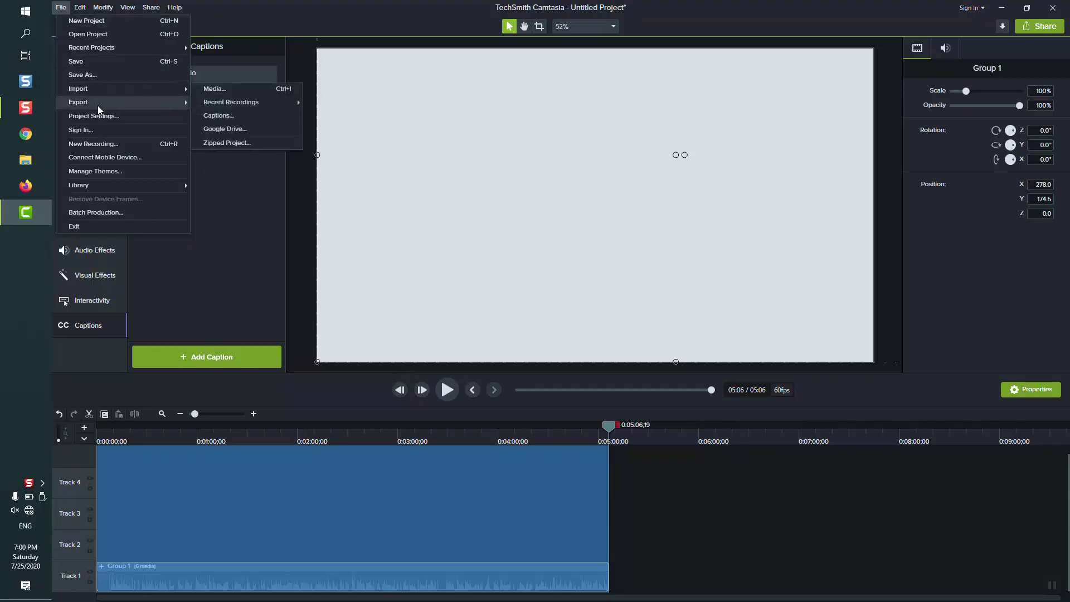
{"action": "mouse_move", "coordinate": [98, 106]}
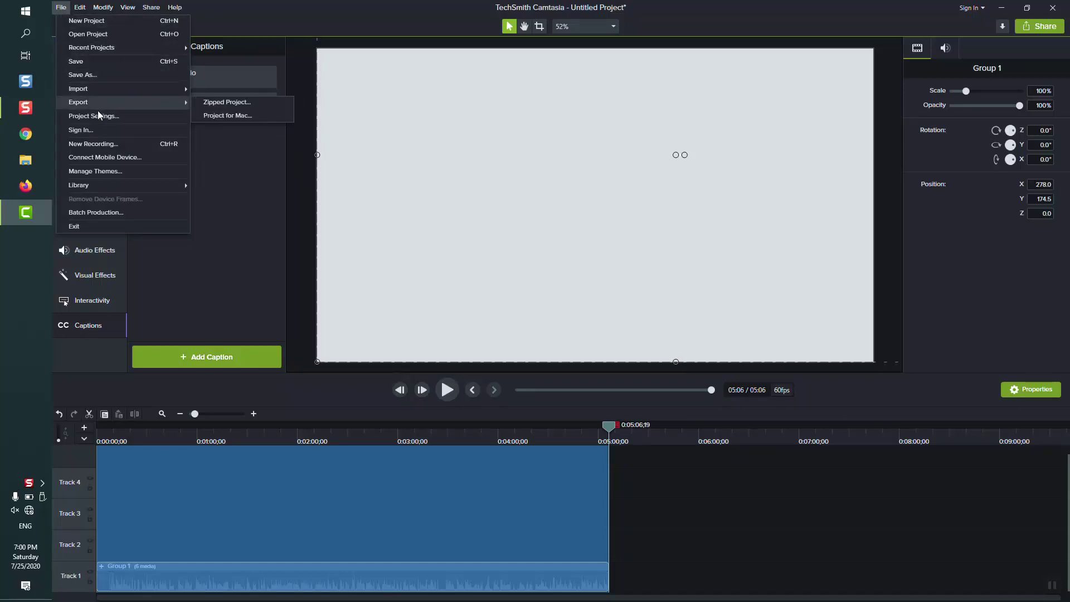
{"action": "left_click", "coordinate": [611, 429]}
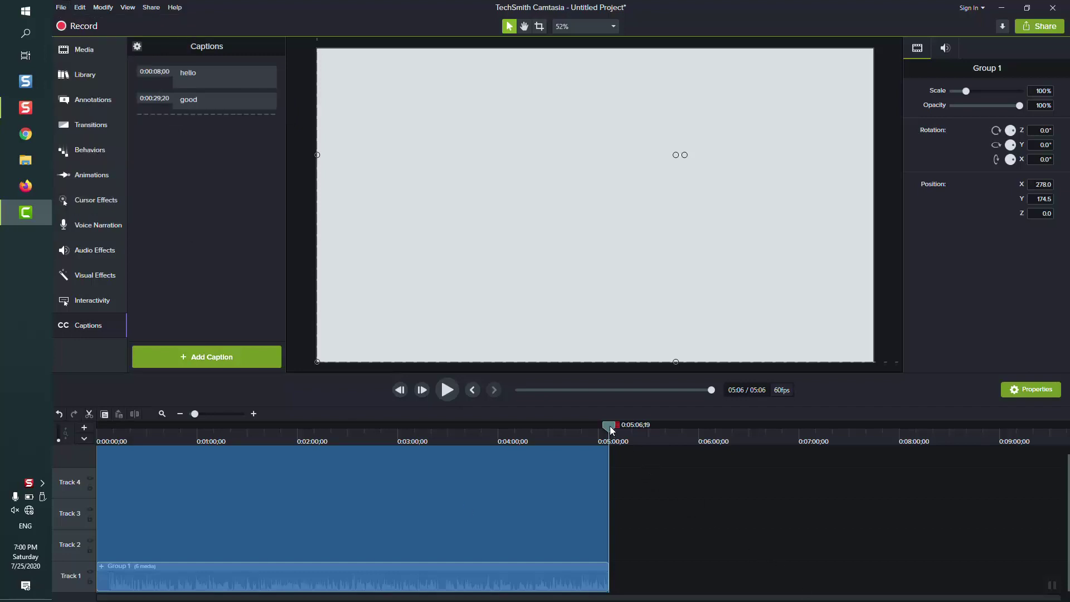
Start producing the video with custom production settings in MP4 - Smart Player (HTML5) format, without a controller, and proceed to the video options.
{"action": "key", "text": "ctrl+p"}
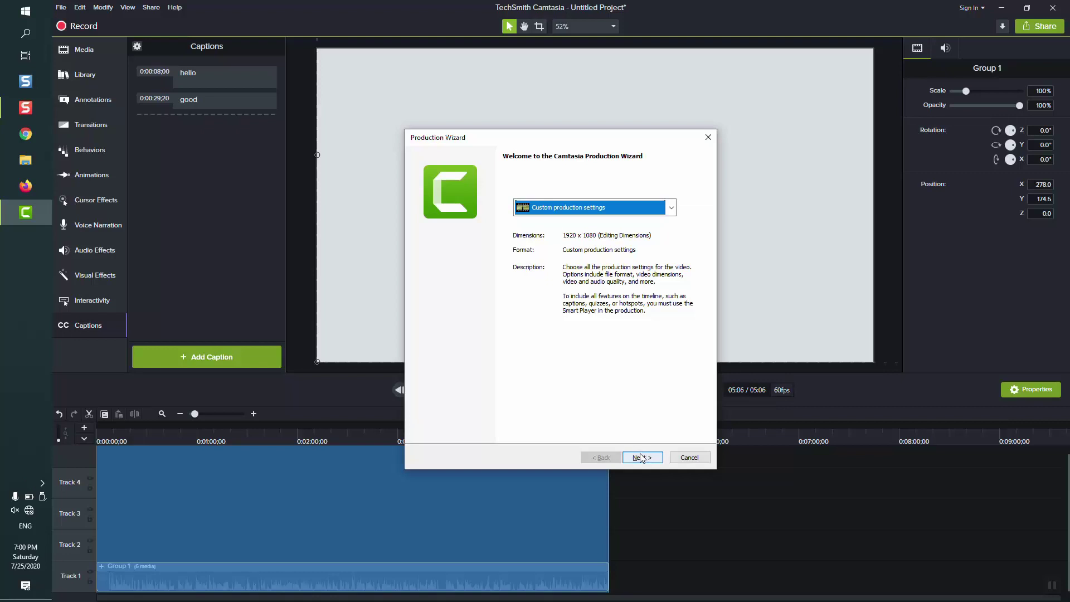
{"action": "left_click", "coordinate": [647, 208]}
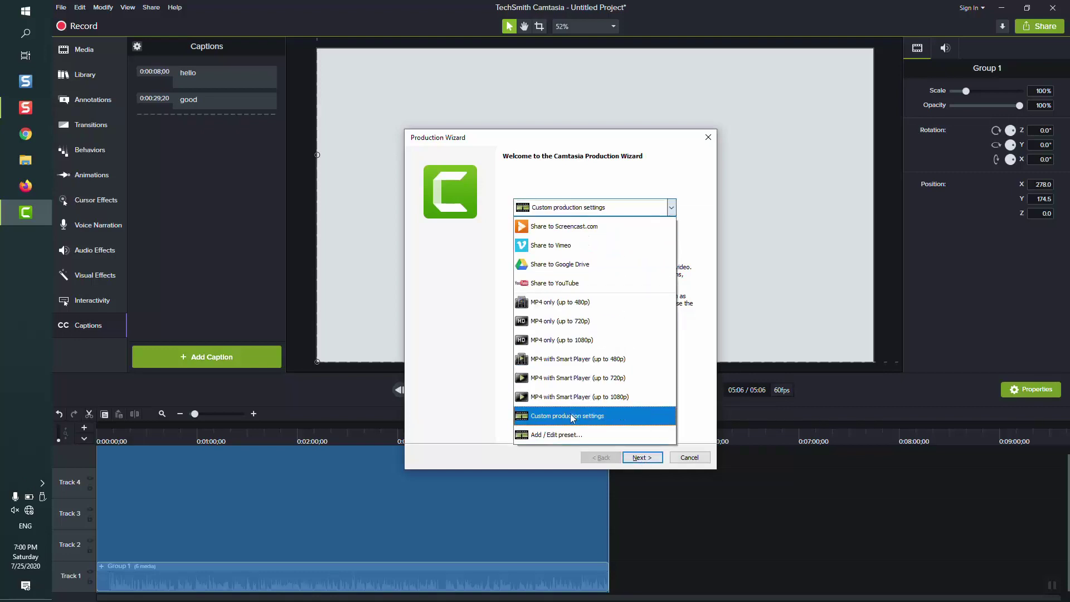
{"action": "left_click", "coordinate": [573, 417]}
{"action": "left_click", "coordinate": [641, 456]}
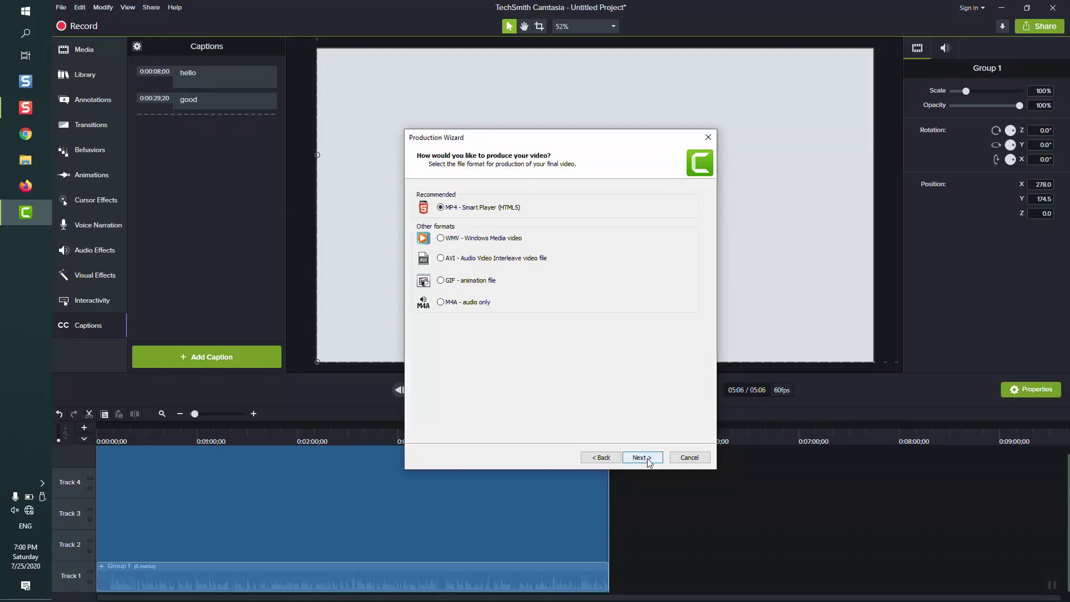
{"action": "left_click", "coordinate": [616, 458]}
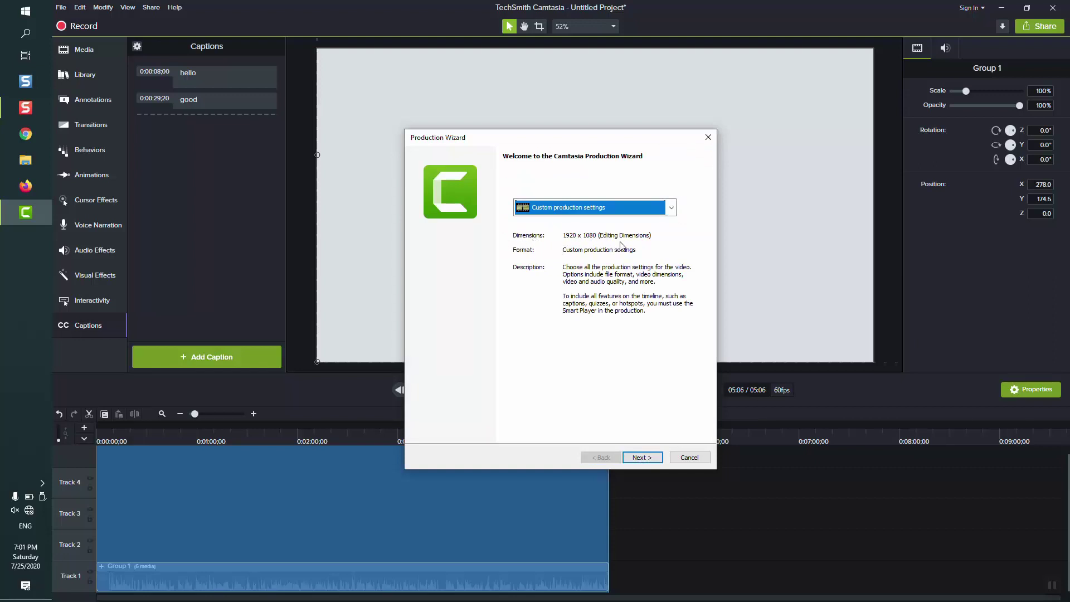
{"action": "left_click", "coordinate": [633, 455]}
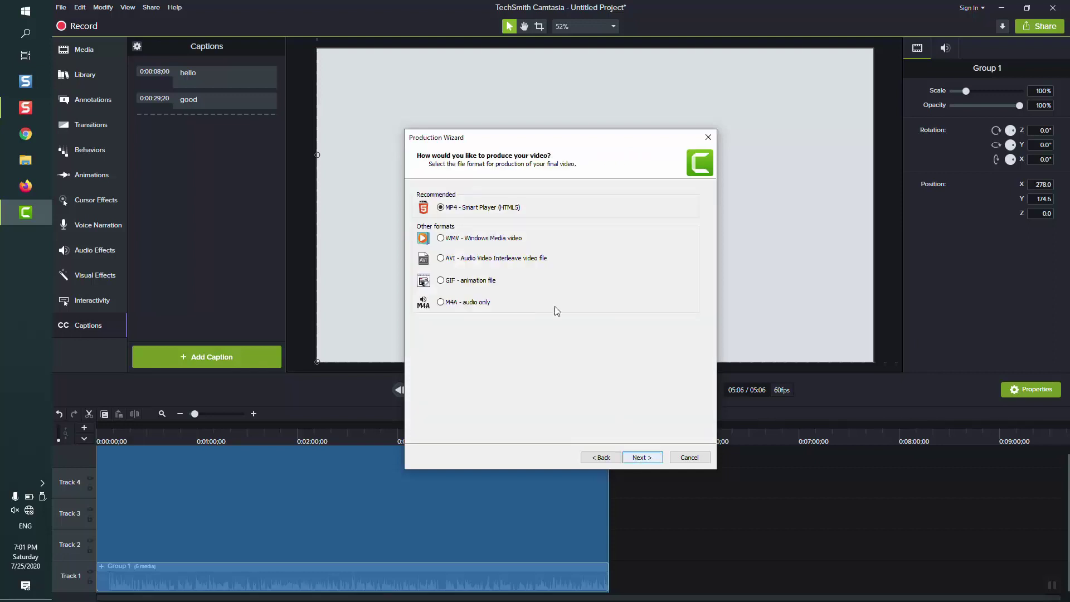
{"action": "left_click", "coordinate": [641, 458]}
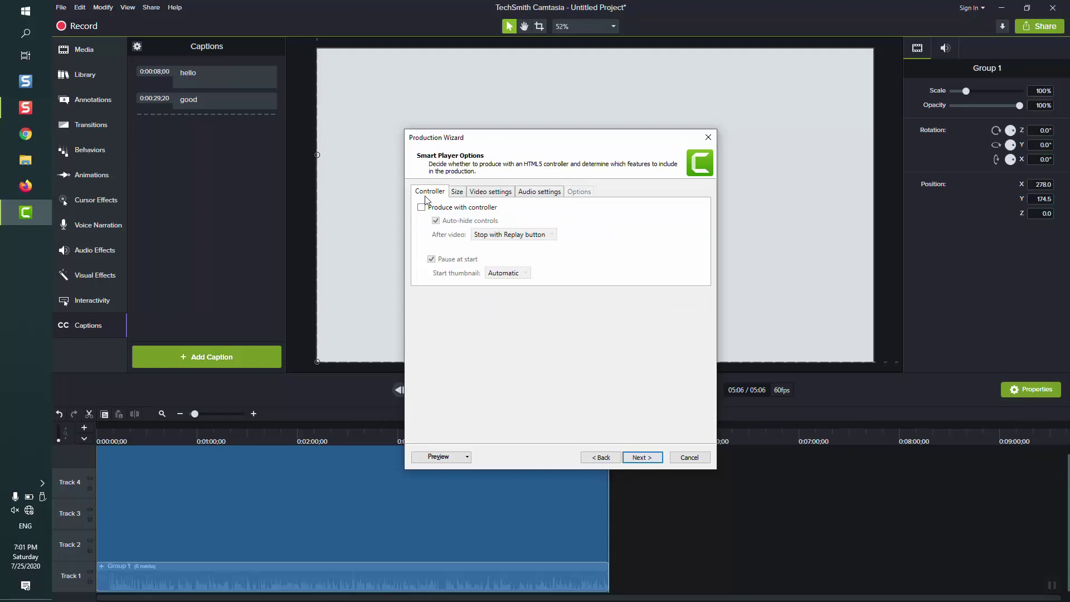
{"action": "left_click", "coordinate": [642, 457]}
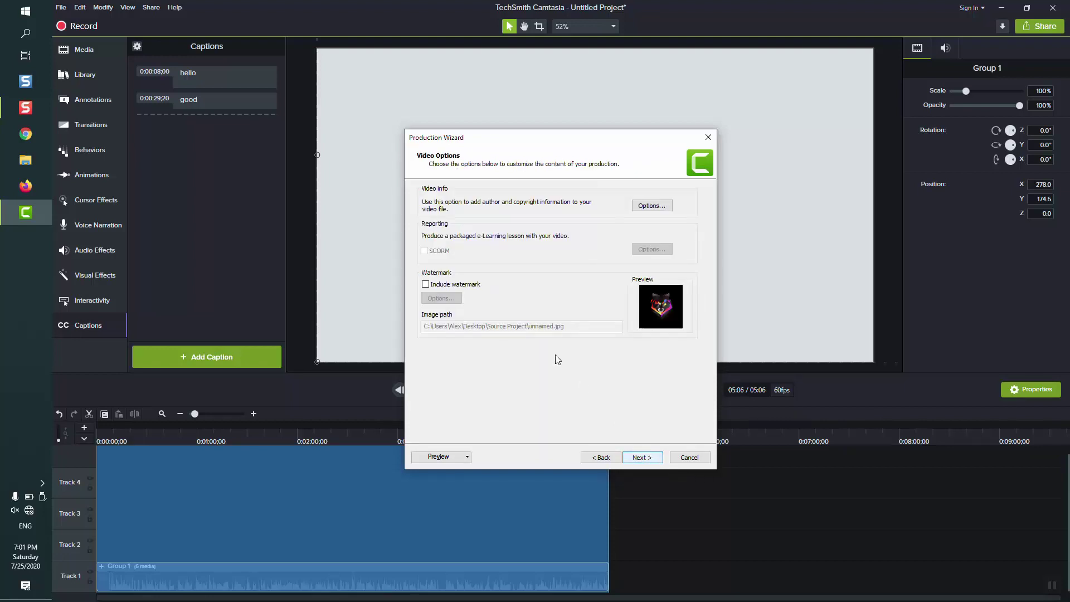
Include a watermark in the produced video, using the image unnamed from the Source Project folder on the desktop.
{"action": "left_click", "coordinate": [461, 285]}
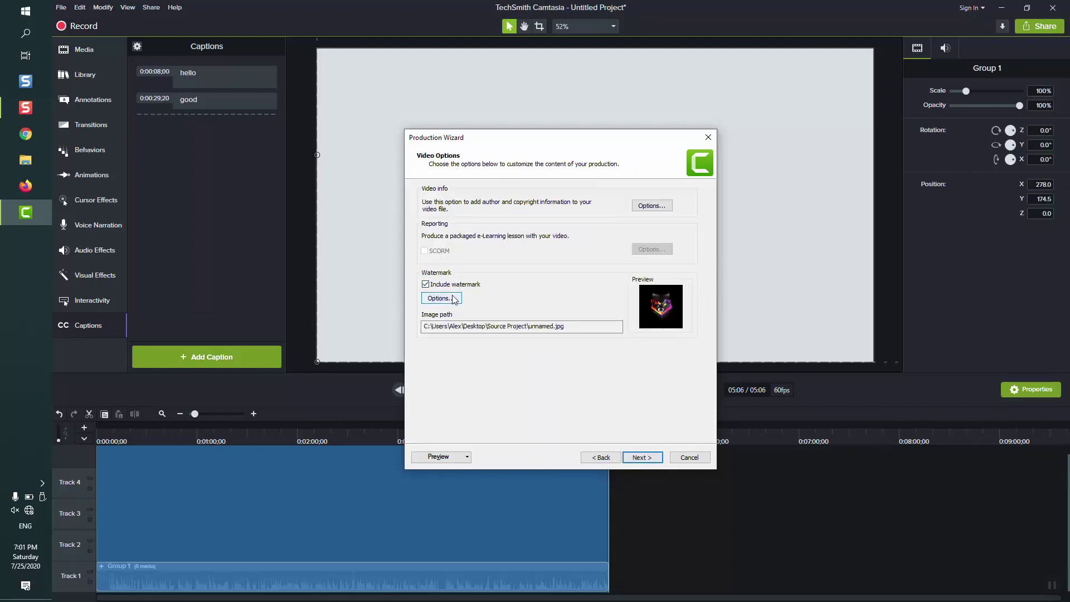
{"action": "left_click", "coordinate": [441, 297]}
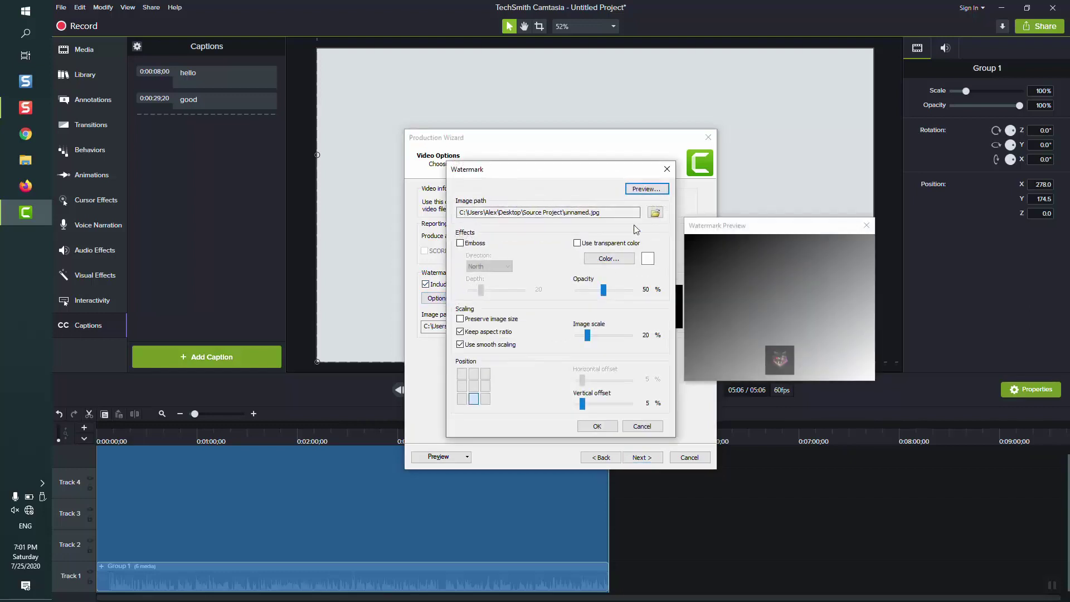
{"action": "left_click", "coordinate": [655, 212]}
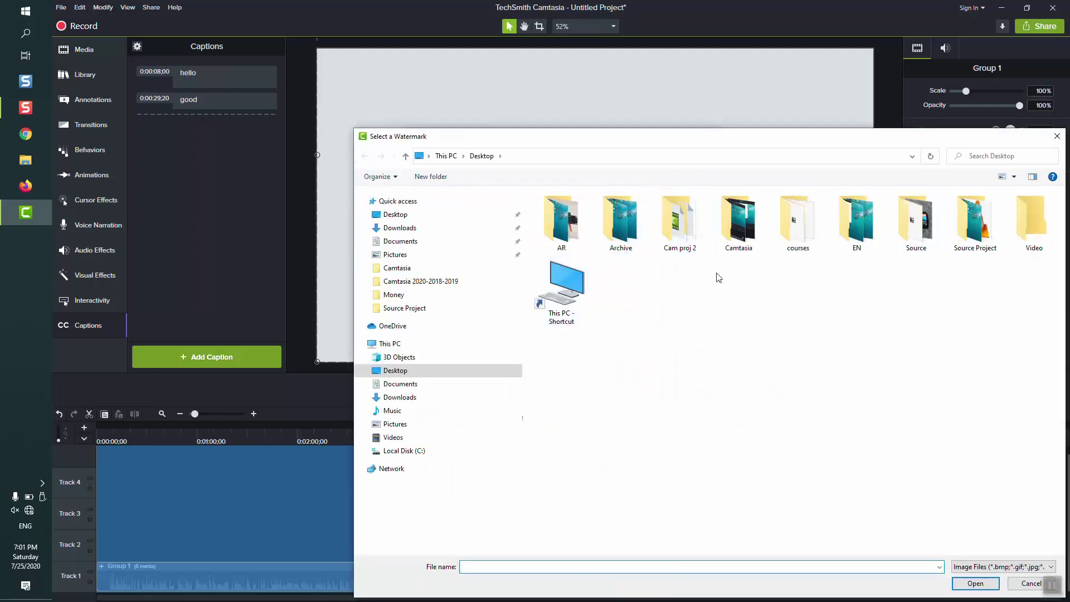
{"action": "double_click", "coordinate": [974, 220]}
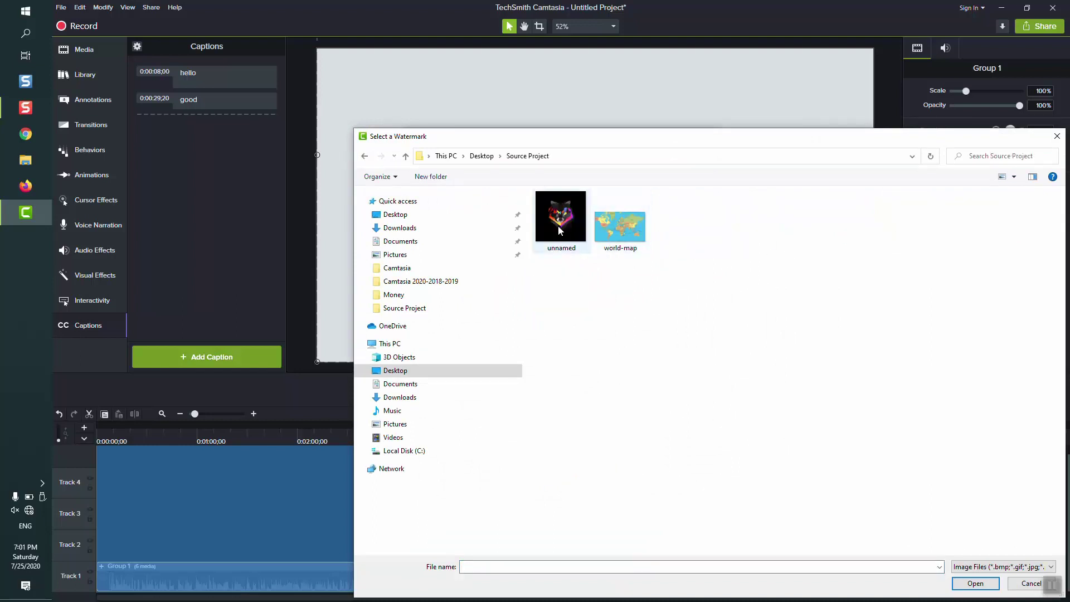
{"action": "left_click", "coordinate": [560, 217]}
{"action": "left_click", "coordinate": [975, 582]}
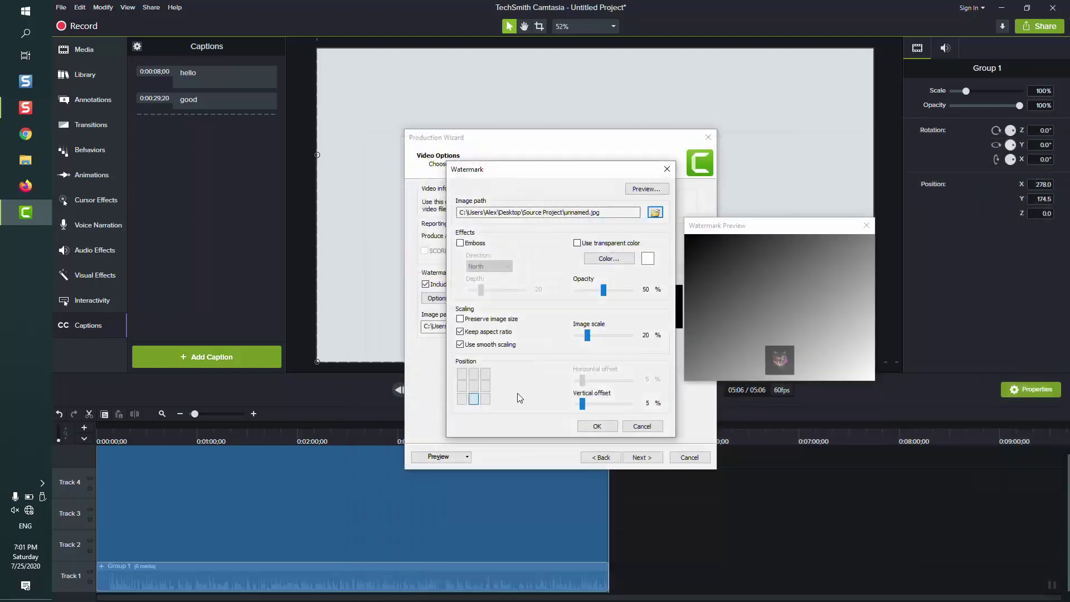
Position the watermark in the centre of the frame and apply the transparent color and Emboss effects to it.
{"action": "left_click", "coordinate": [485, 374]}
{"action": "left_click", "coordinate": [461, 374]}
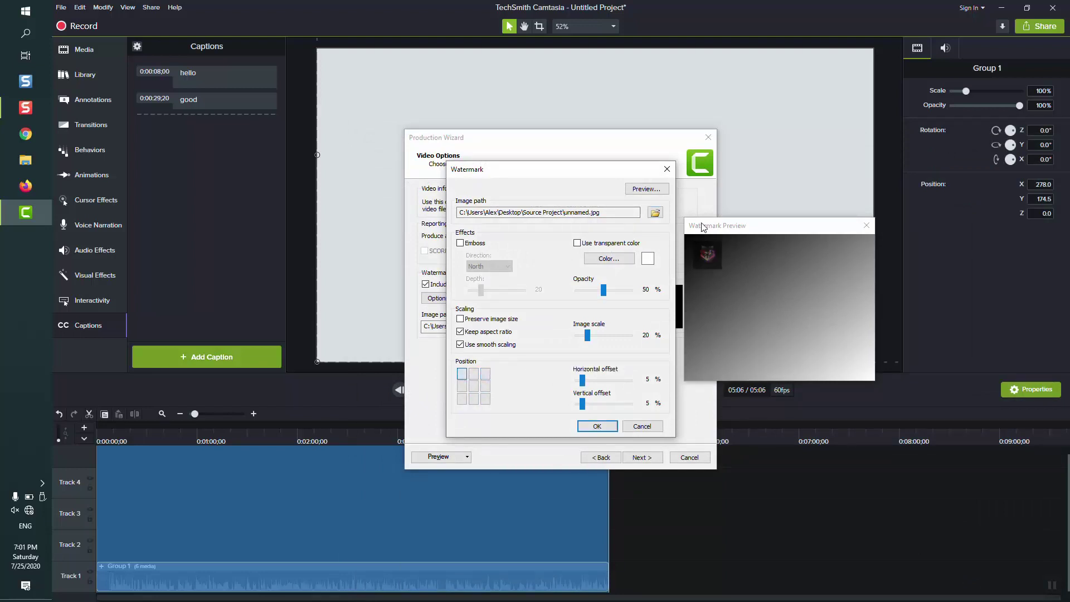
{"action": "left_click", "coordinate": [486, 374]}
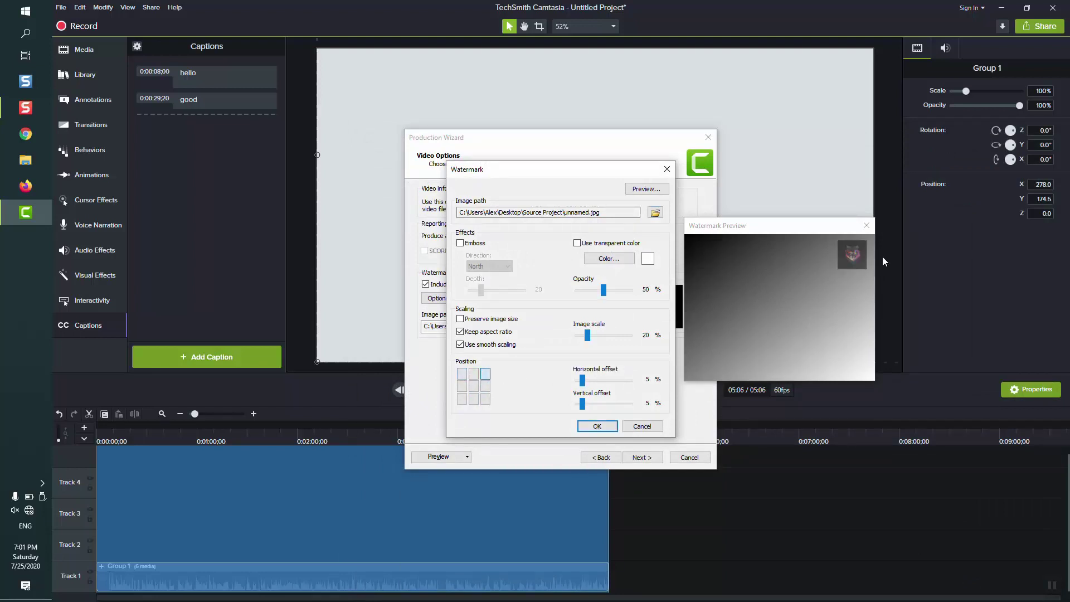
{"action": "left_click", "coordinate": [477, 386]}
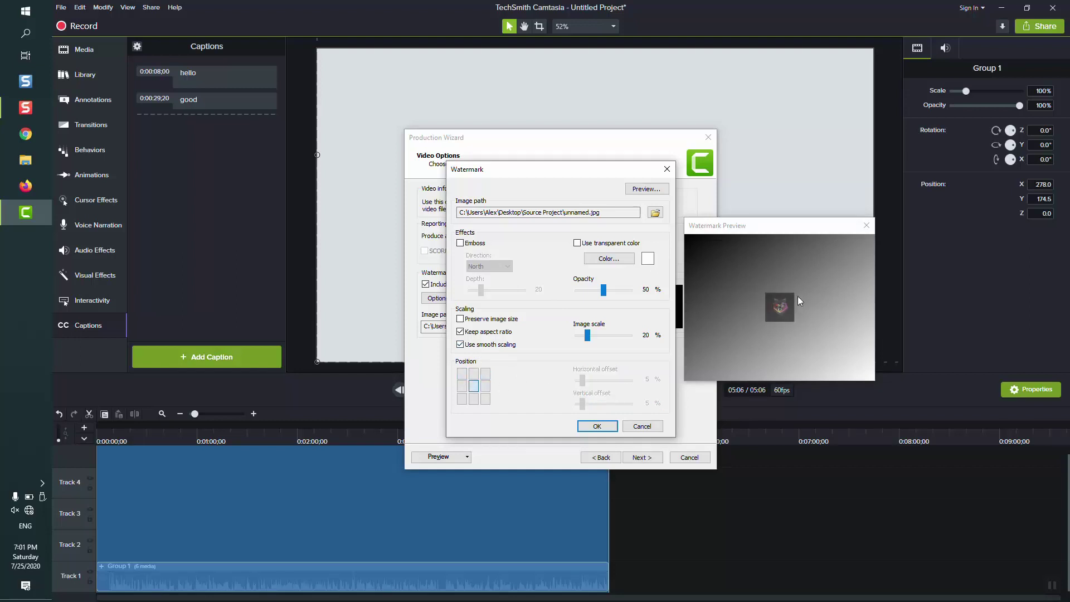
{"action": "left_click", "coordinate": [615, 244]}
{"action": "left_click", "coordinate": [475, 244]}
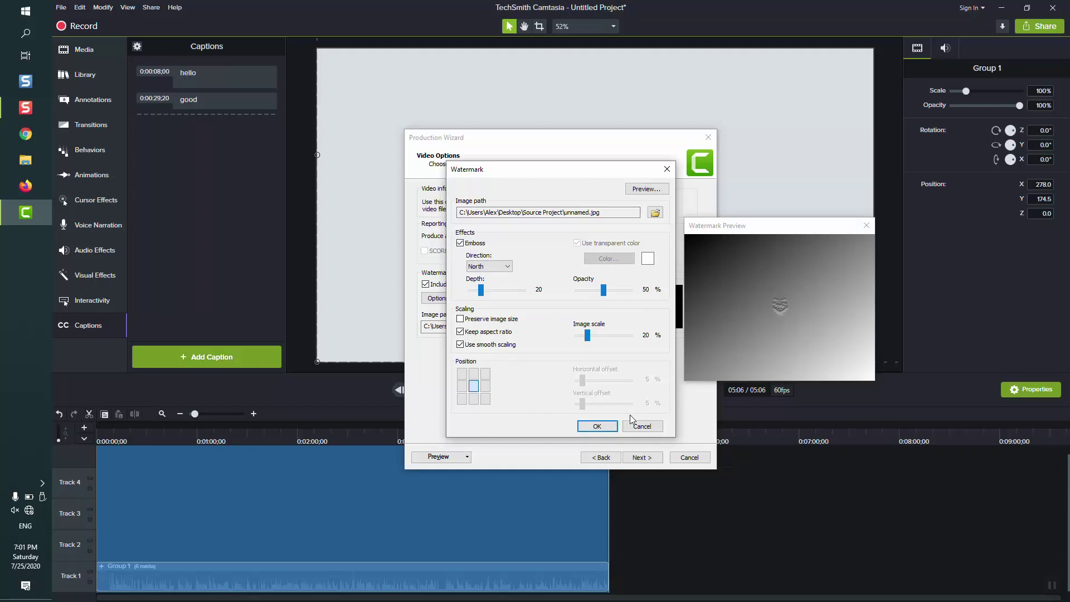
{"action": "left_click", "coordinate": [597, 426]}
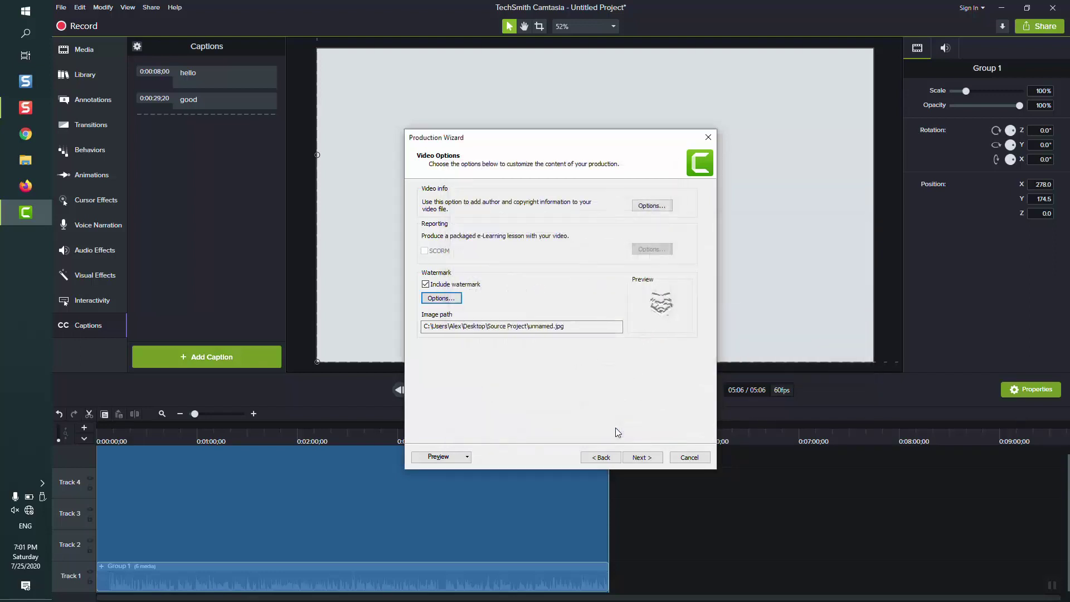
Name the production Test, set the Desktop as its output folder, and render the video.
{"action": "left_click", "coordinate": [642, 456]}
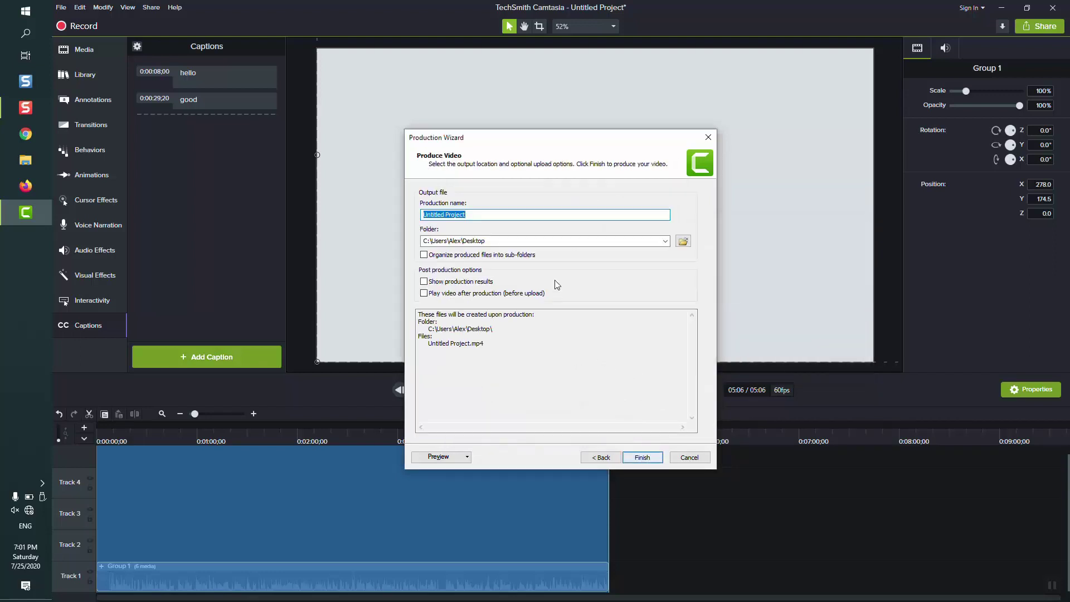
{"action": "type", "text": "Test"}
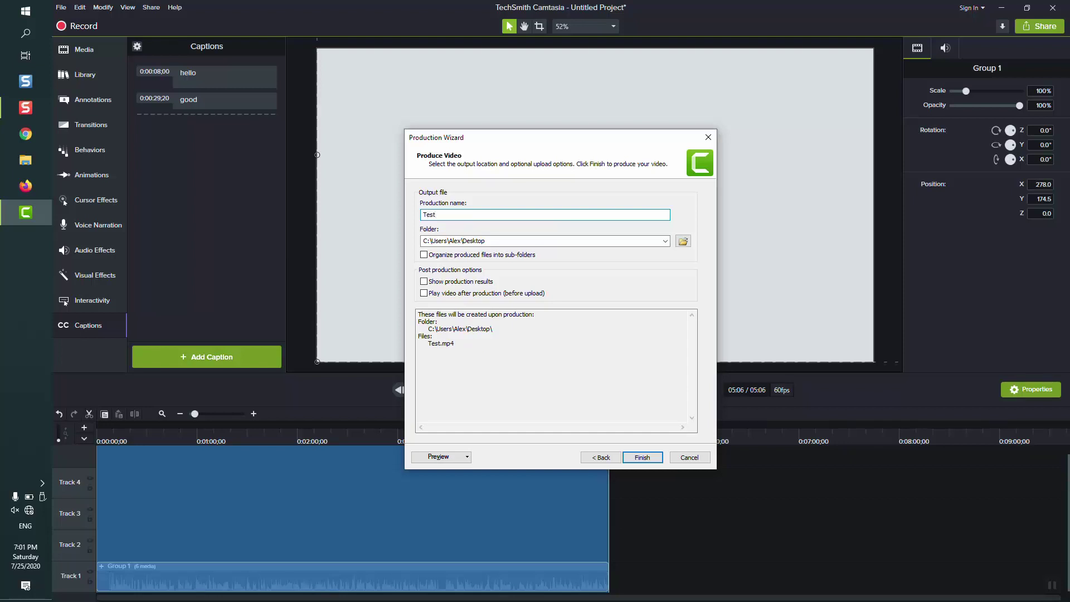
{"action": "left_click", "coordinate": [682, 242]}
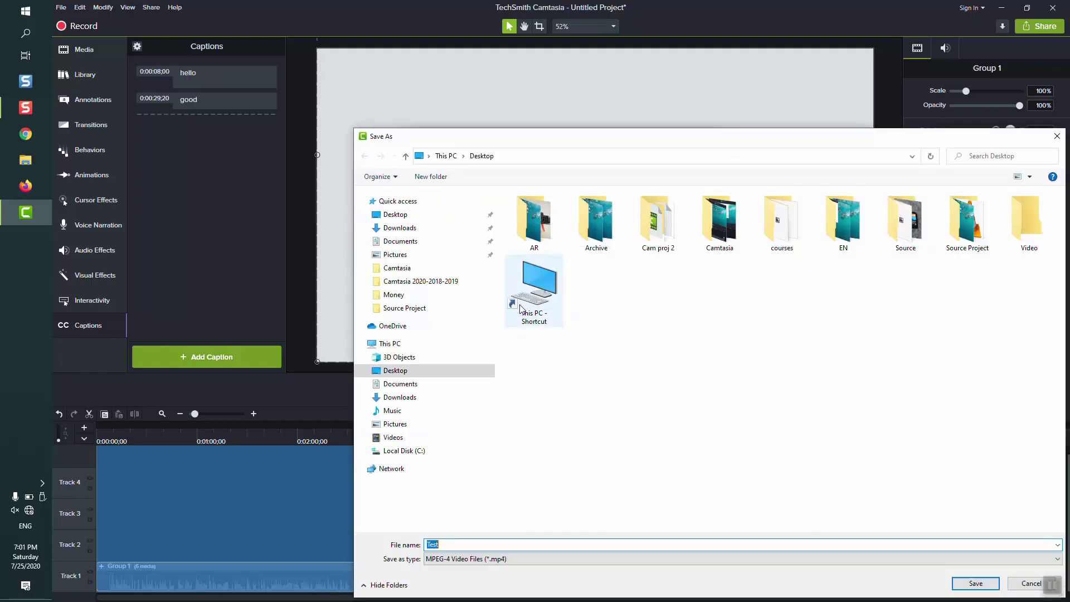
{"action": "left_click", "coordinate": [975, 583]}
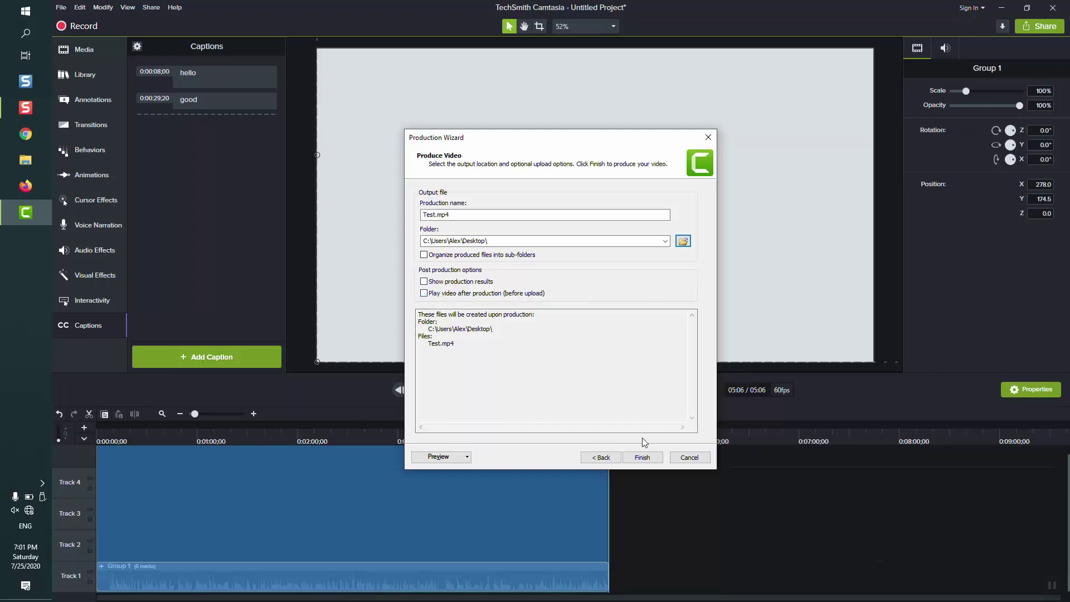
{"action": "left_click", "coordinate": [643, 462]}
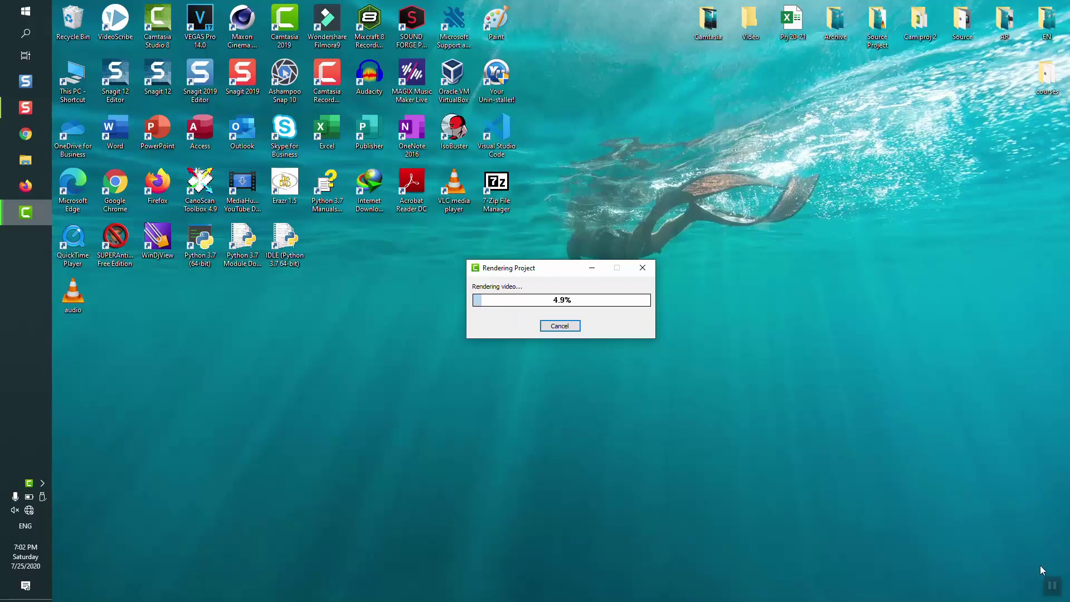
{"action": "left_click", "coordinate": [1051, 585]}
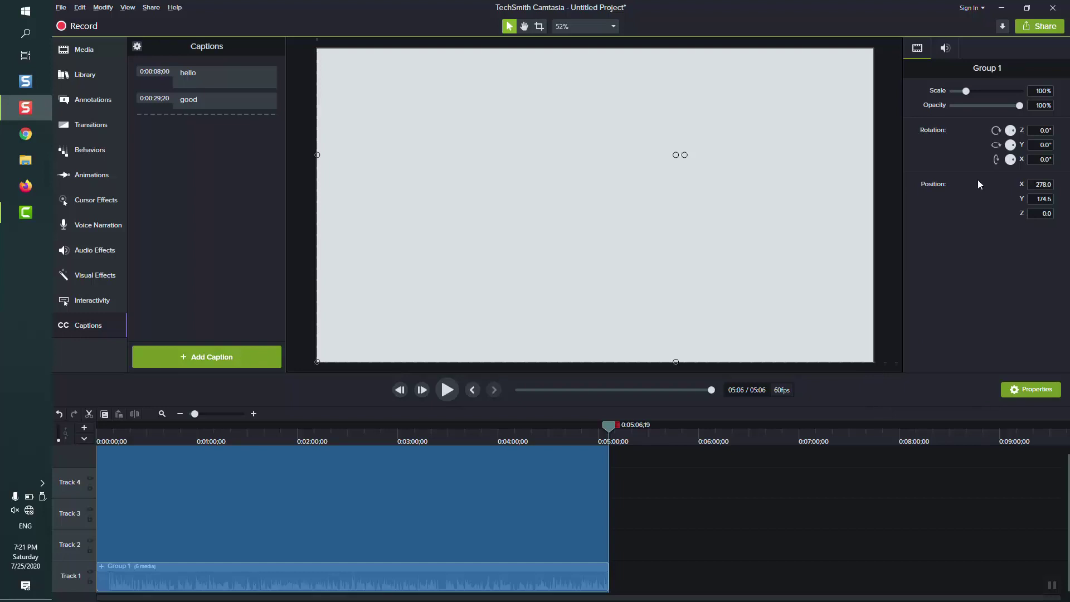
Save the project on the Desktop under the name test and close the video editor.
{"action": "left_click", "coordinate": [61, 7]}
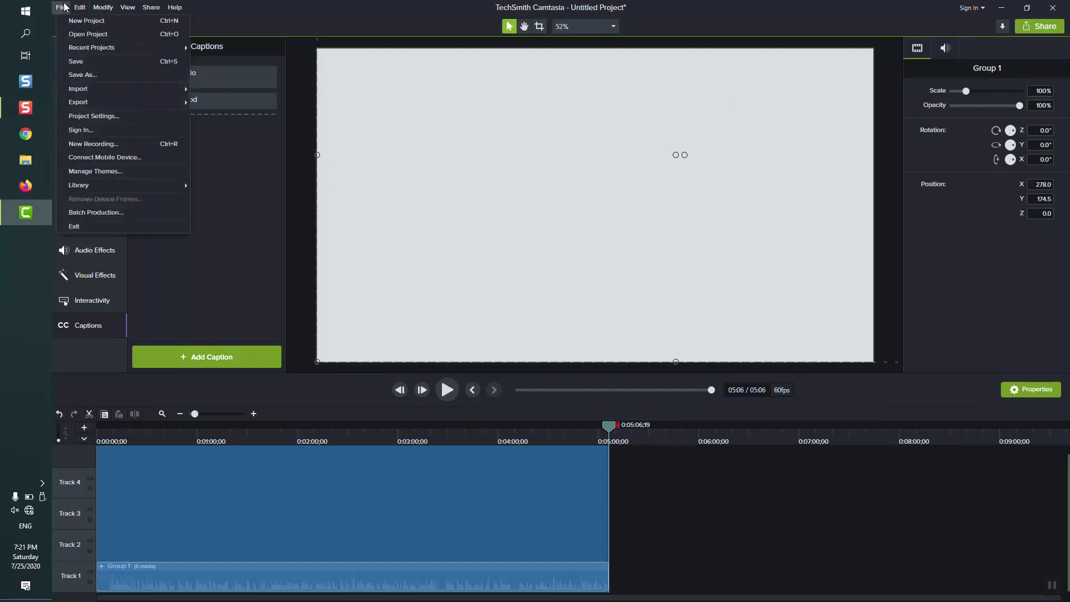
{"action": "left_click", "coordinate": [107, 73]}
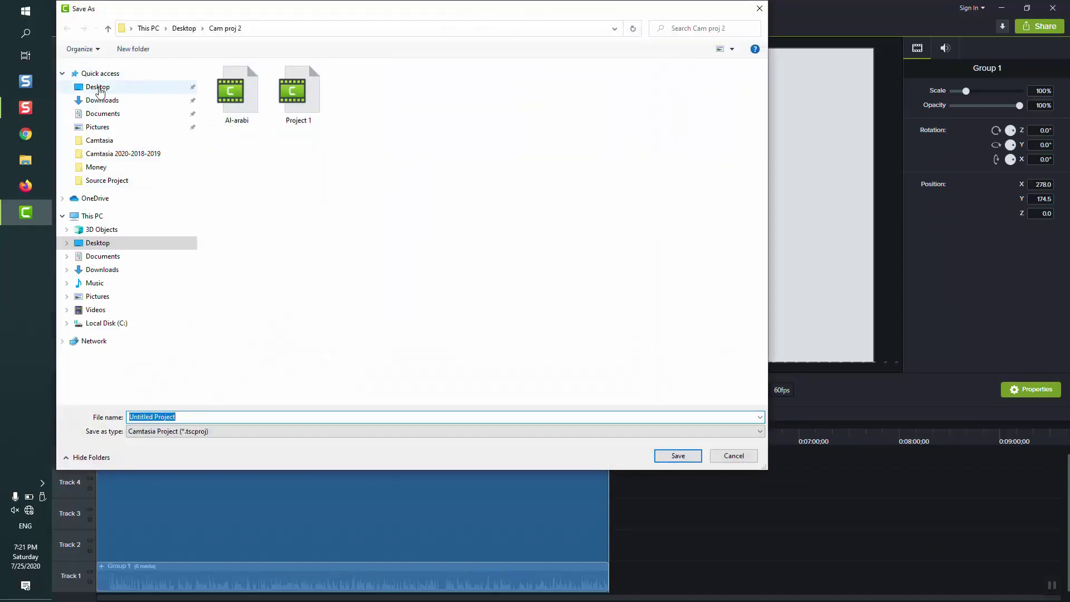
{"action": "left_click", "coordinate": [147, 87]}
{"action": "triple_click", "coordinate": [200, 417]}
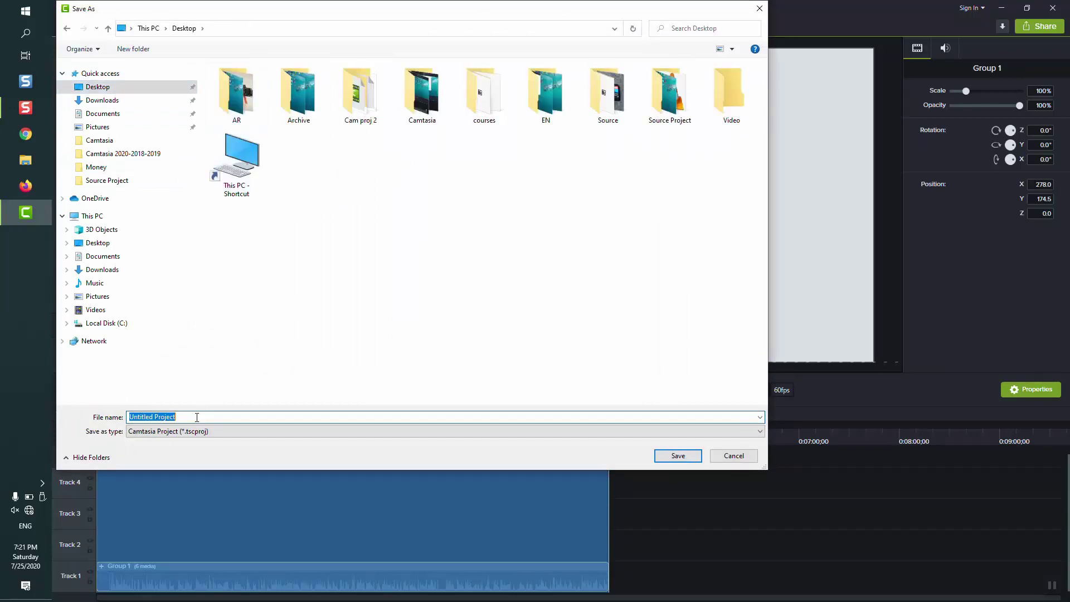
{"action": "type", "text": "test"}
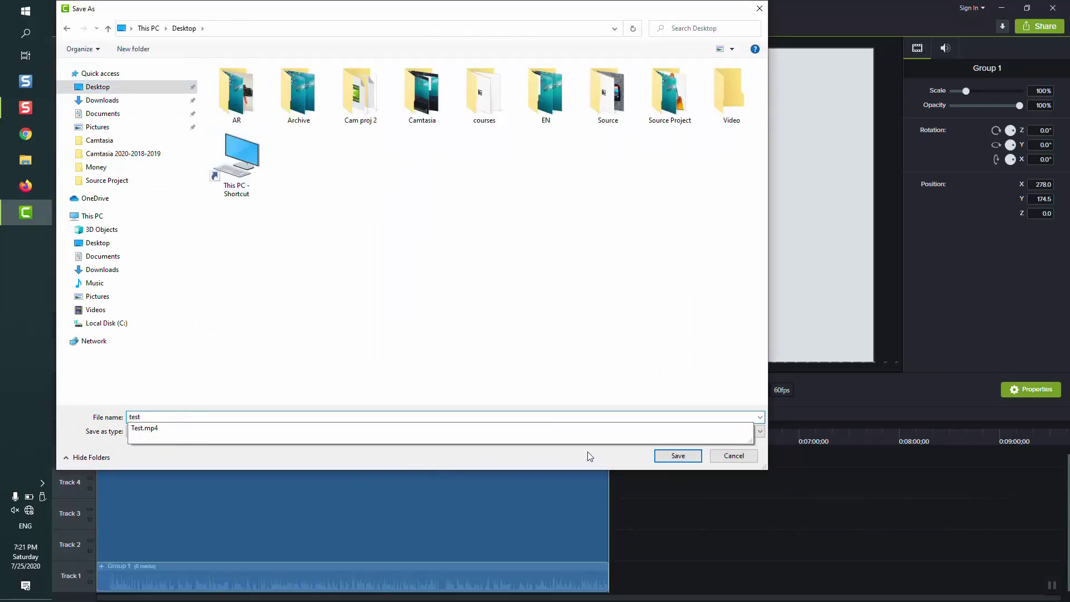
{"action": "left_click", "coordinate": [674, 457]}
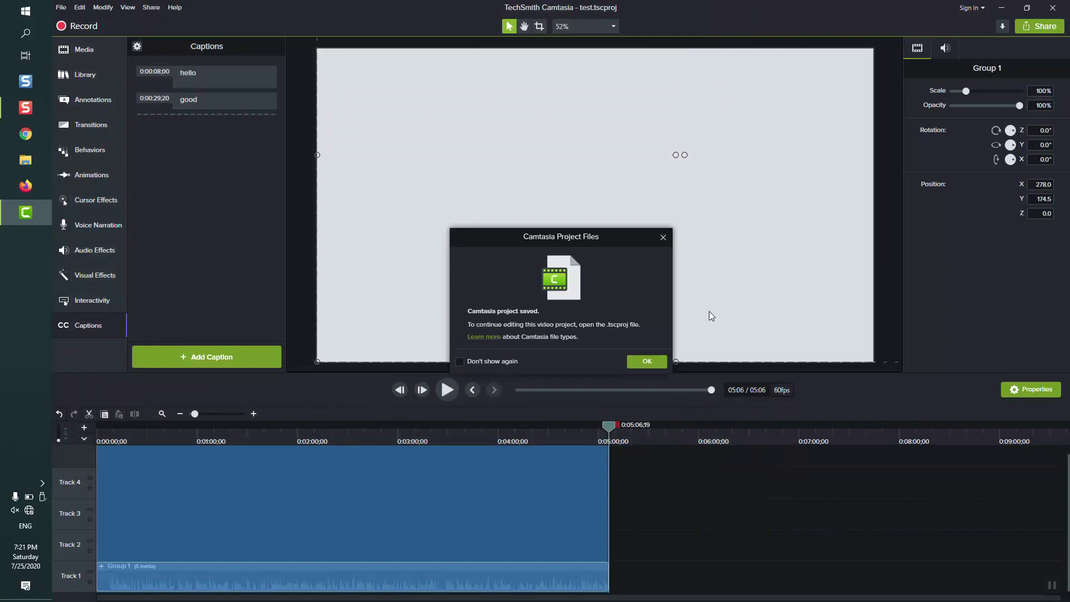
{"action": "left_click", "coordinate": [657, 362]}
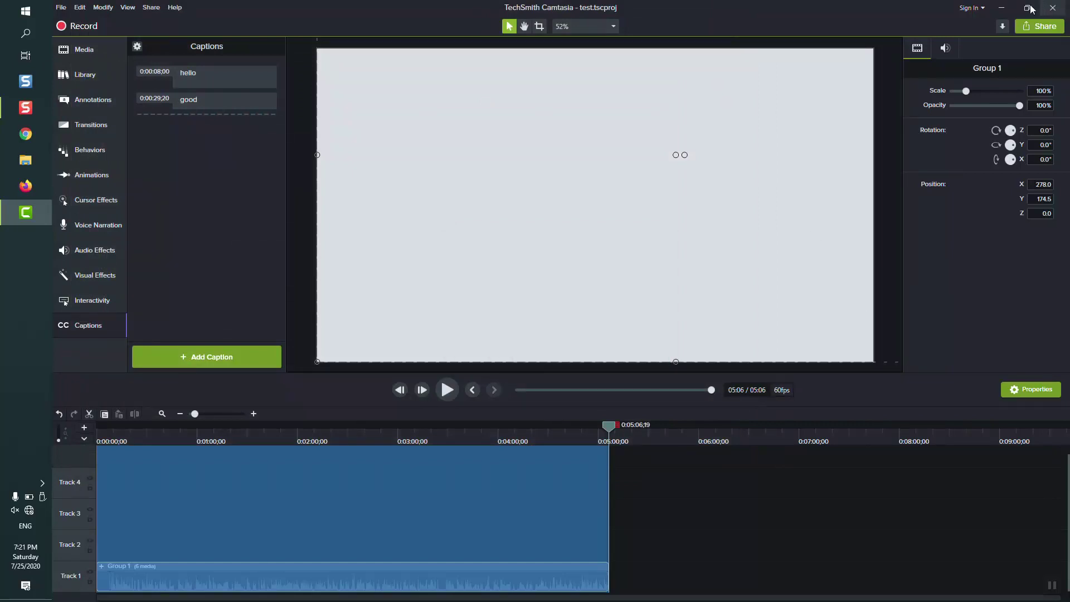
{"action": "left_click", "coordinate": [1053, 7]}
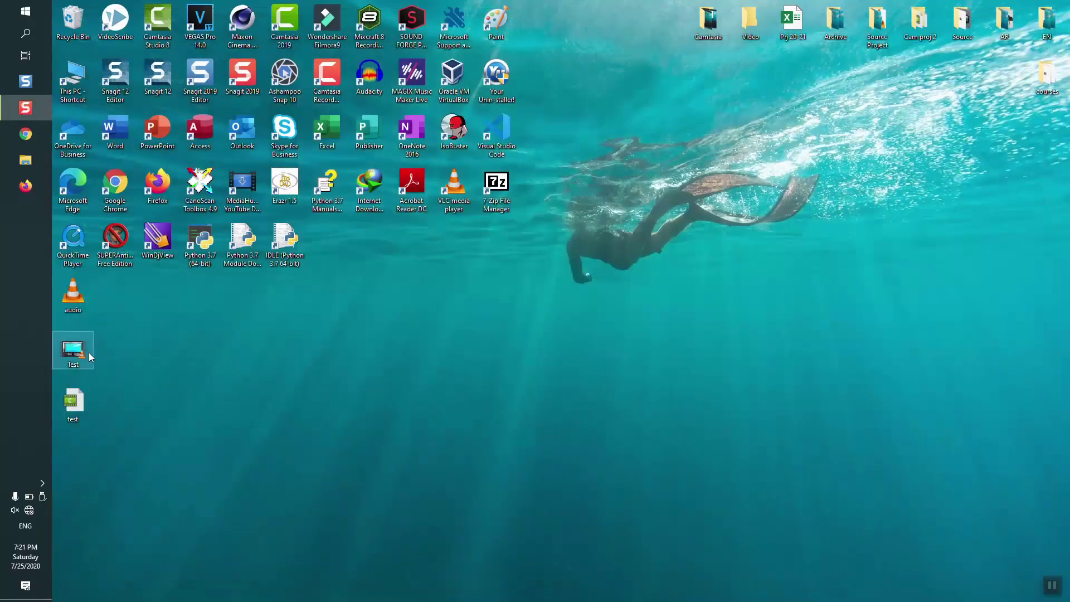
Play the Test video from the desktop in VLC, skimming to 01:19 and 02:08, and move the Test and audio files to the Recycle Bin.
{"action": "left_click_drag", "start_coordinate": [89, 352], "coordinate": [530, 288]}
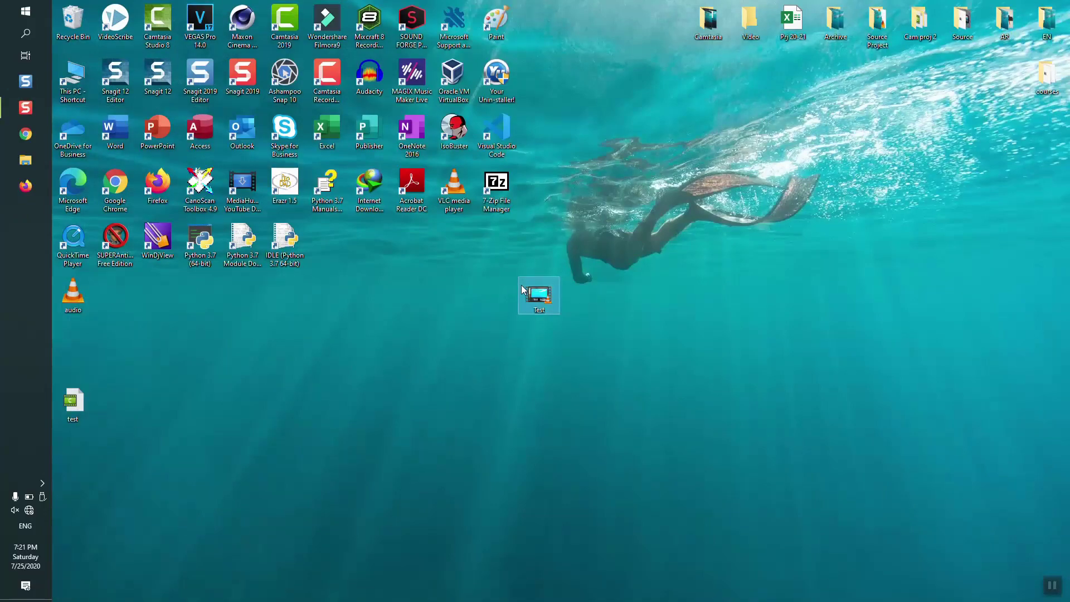
{"action": "double_click", "coordinate": [534, 292]}
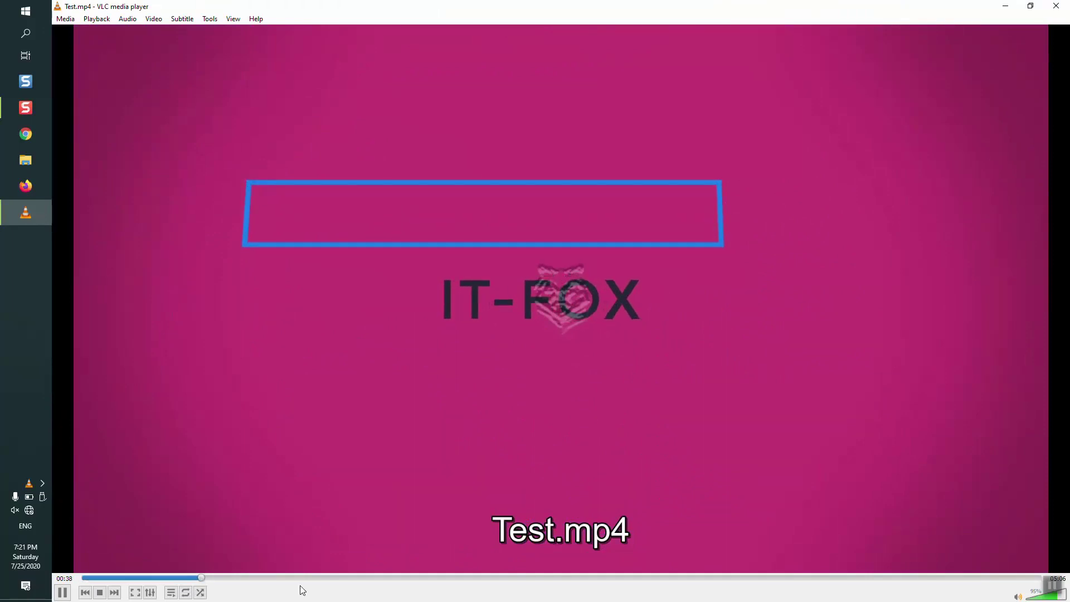
{"action": "left_click", "coordinate": [333, 578]}
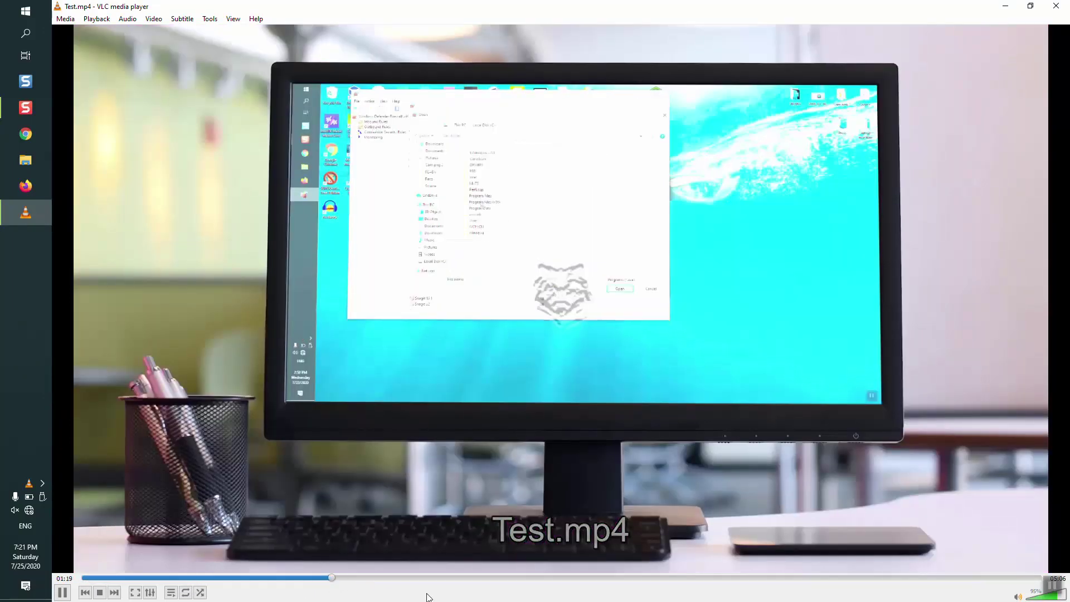
{"action": "left_click", "coordinate": [483, 577]}
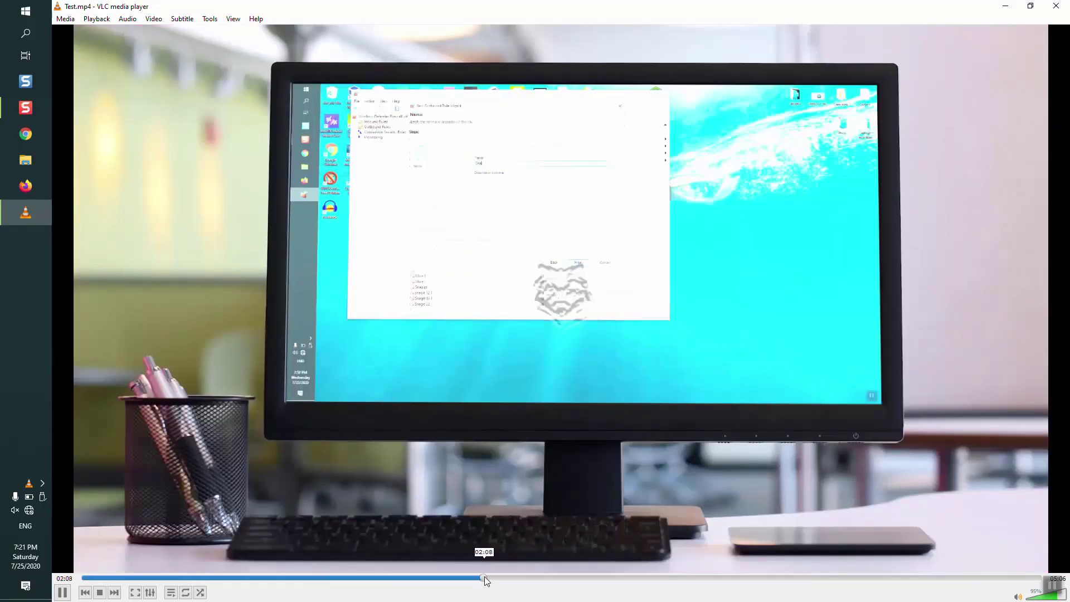
{"action": "left_click", "coordinate": [1055, 6]}
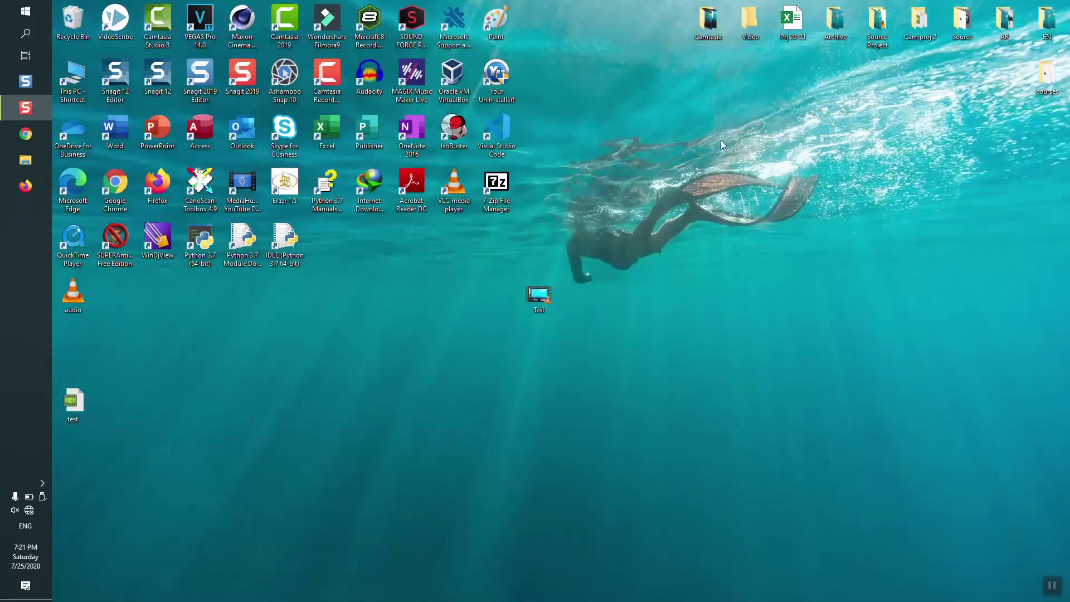
{"action": "left_click_drag", "start_coordinate": [539, 296], "coordinate": [72, 22]}
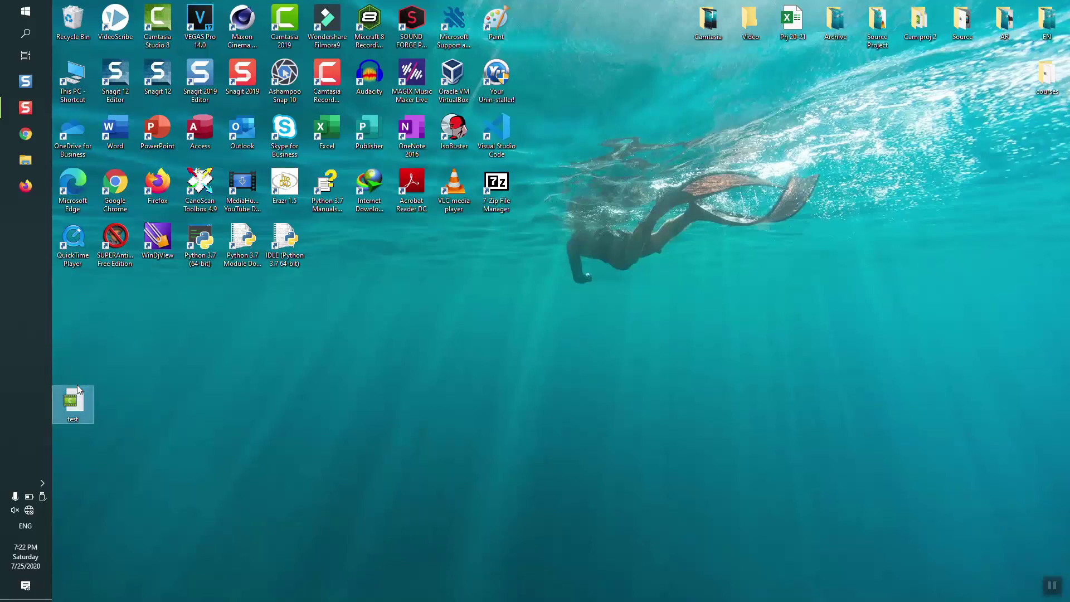
Reopen the saved test project from the desktop in Camtasia and ungroup the group on Track 1.
{"action": "double_click", "coordinate": [73, 401]}
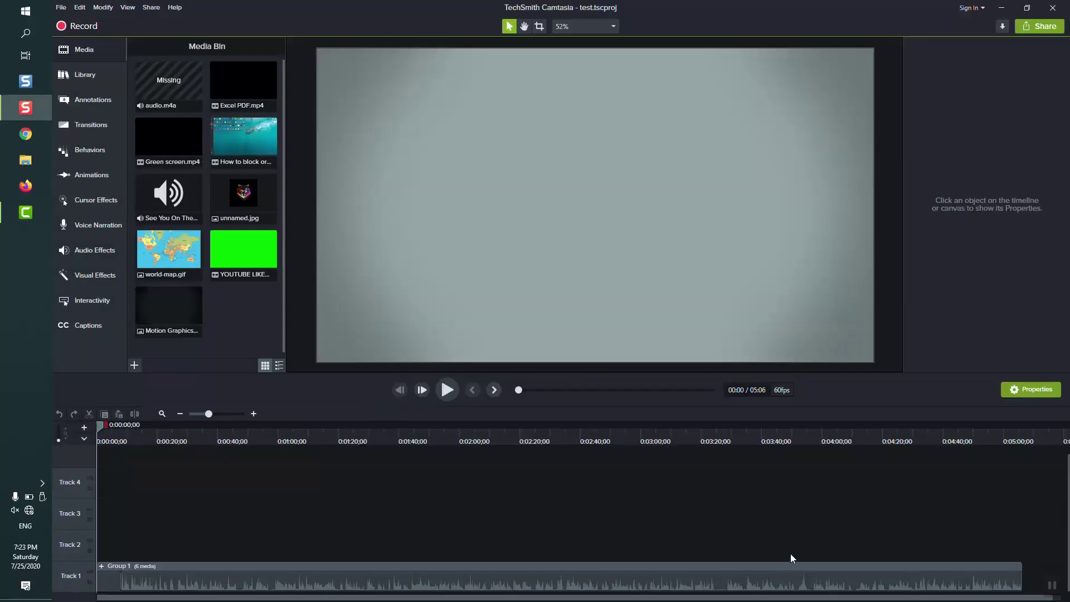
{"action": "right_click", "coordinate": [190, 569]}
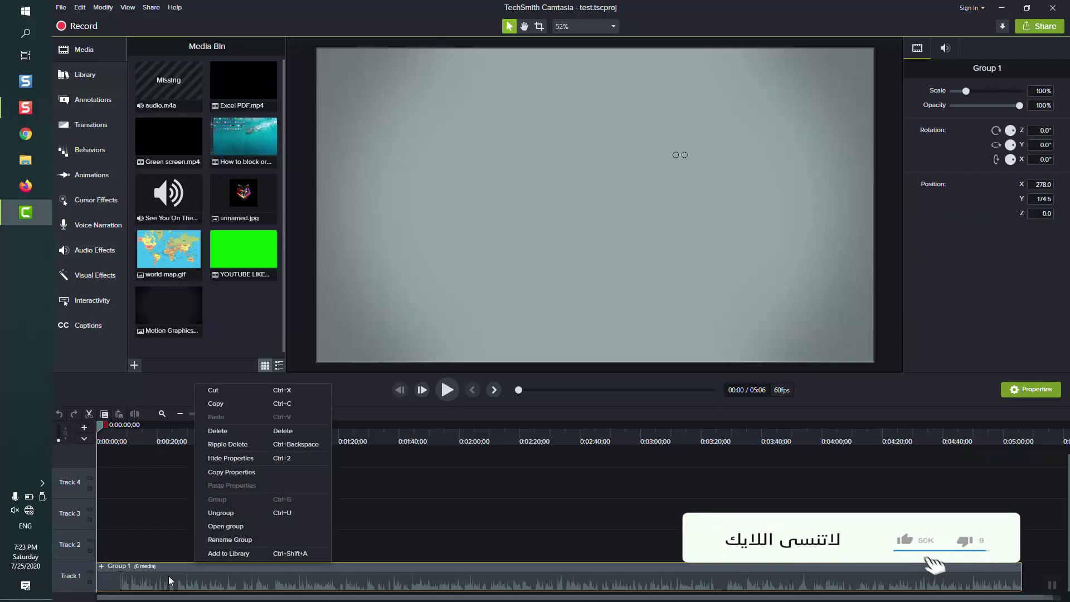
{"action": "left_click", "coordinate": [222, 513]}
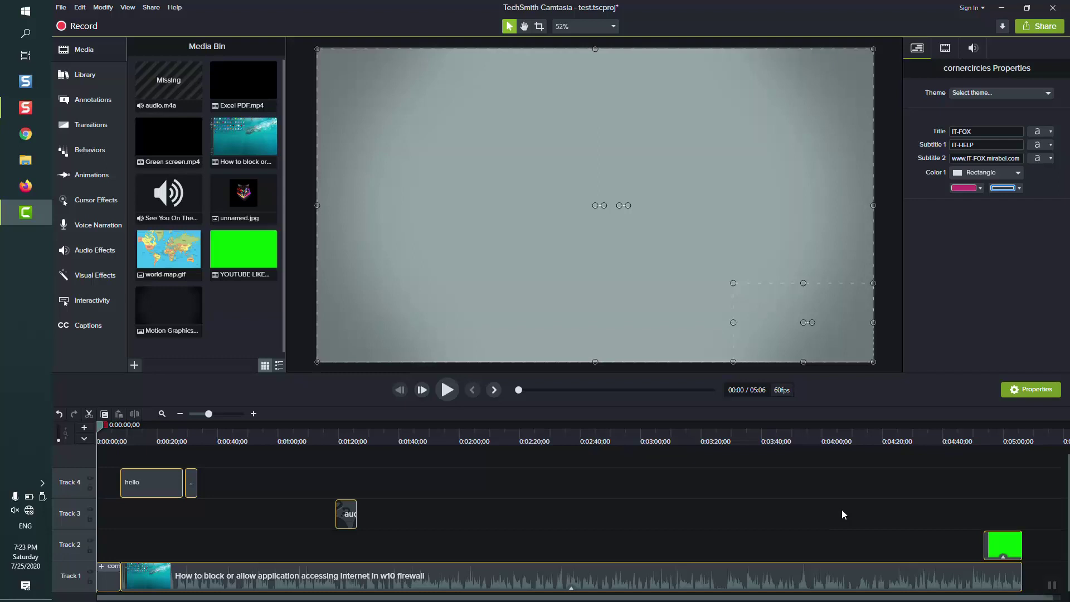
{"action": "left_click", "coordinate": [1050, 586]}
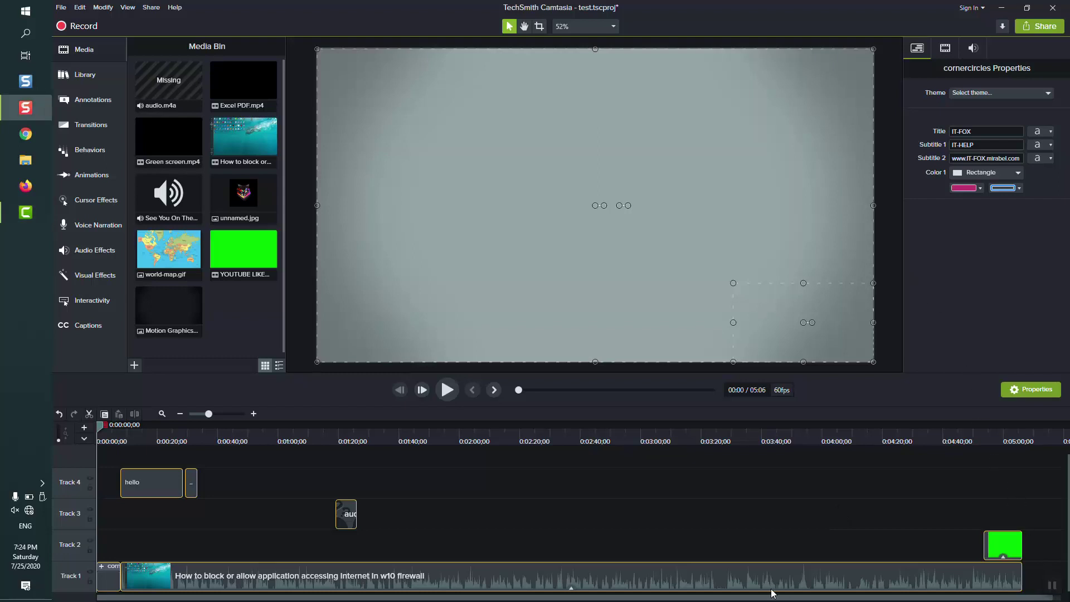